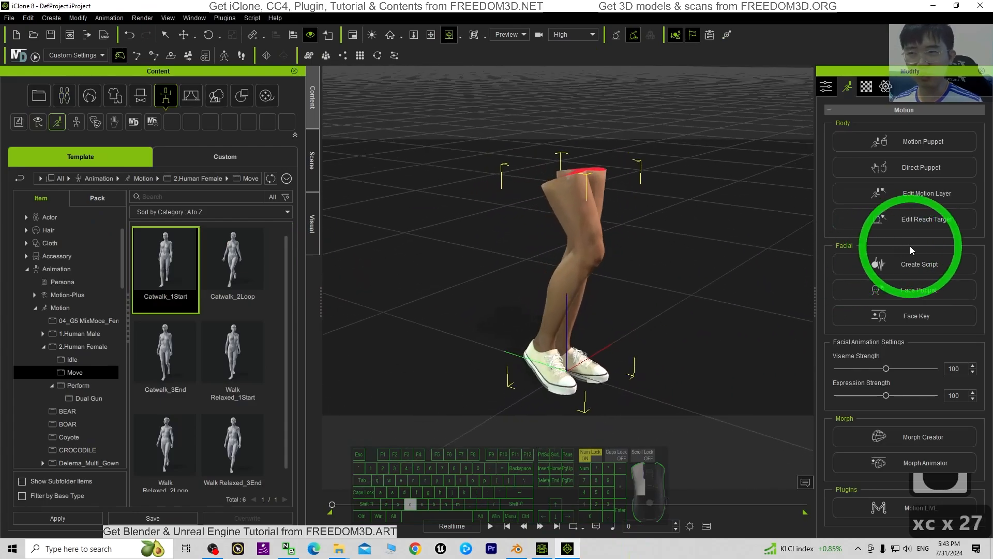
# Play the catwalk animation on the ghost legs, examine the walk from several angles, and return to the first frame.
pyautogui.click(491, 526)
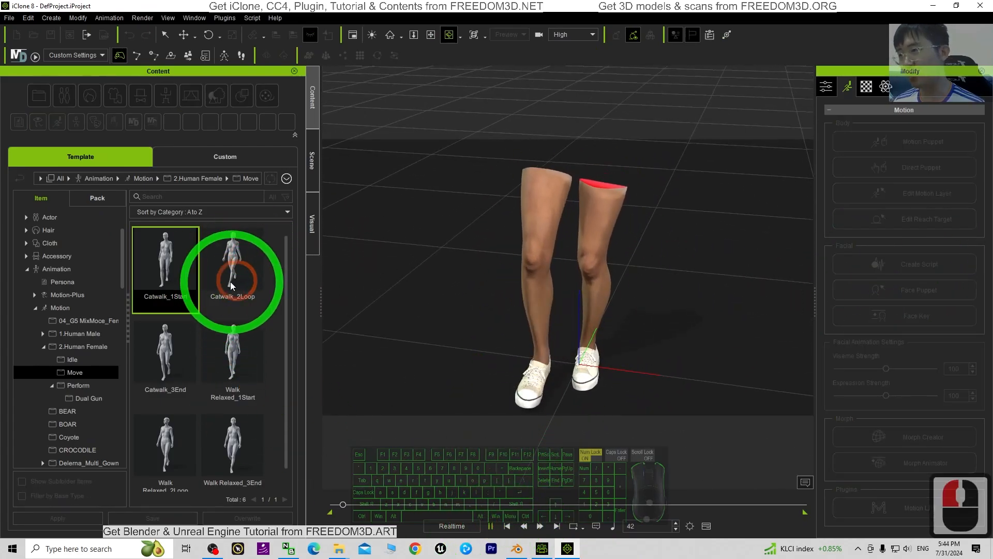
pyautogui.scroll(-6, 565, 278)
pyautogui.moveTo(565, 278); pyautogui.dragTo(593, 269)
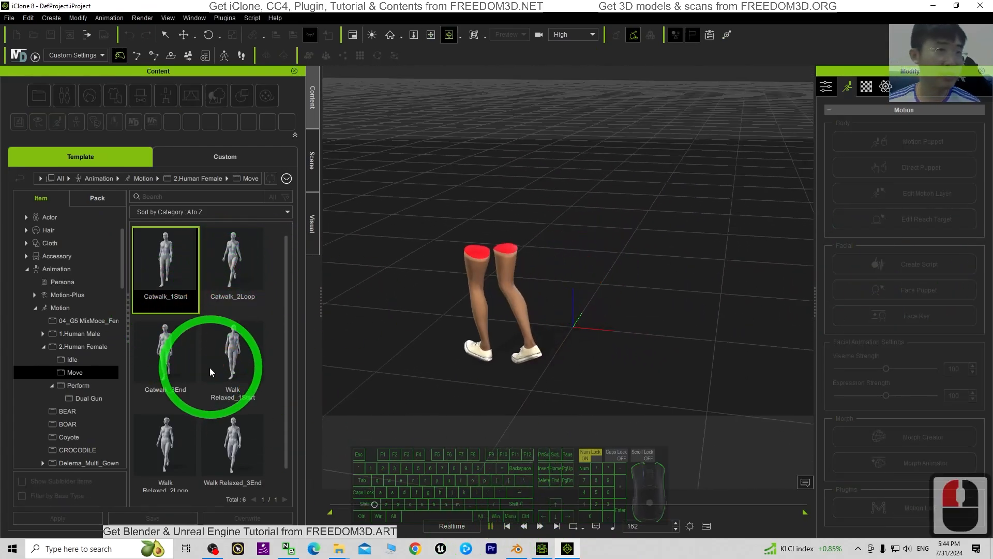
pyautogui.moveTo(592, 330); pyautogui.dragTo(722, 275)
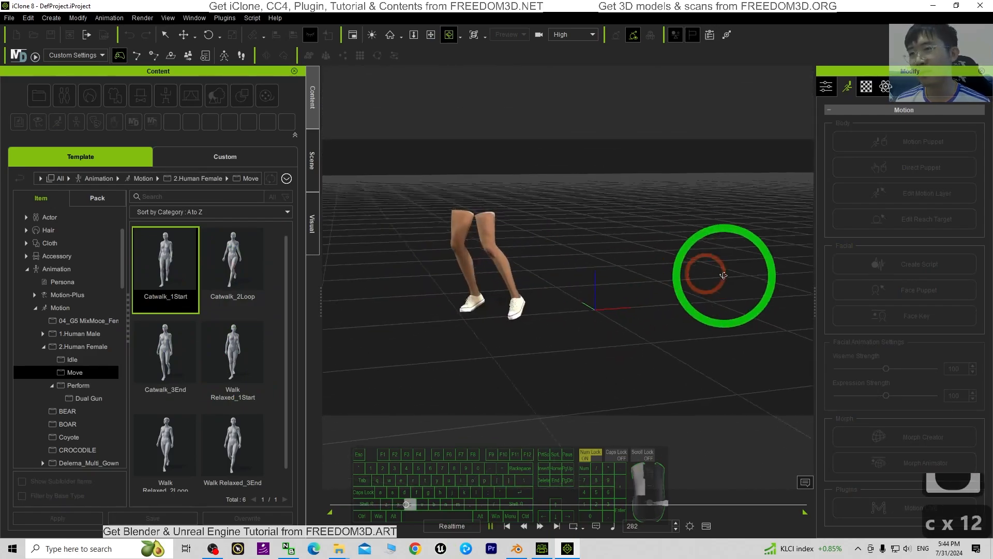
pyautogui.scroll(4, 461, 242)
pyautogui.moveTo(571, 269); pyautogui.dragTo(388, 223)
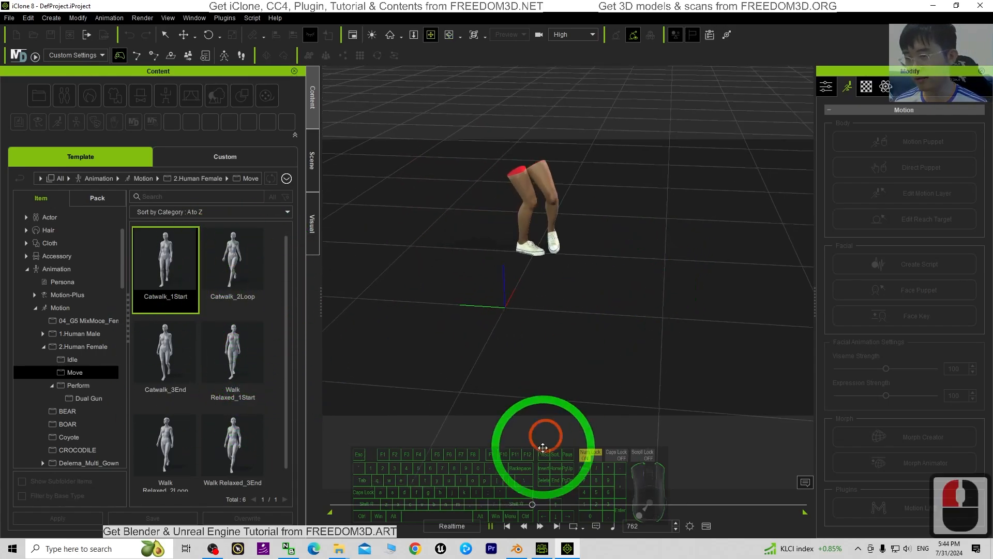
pyautogui.click(507, 526)
pyautogui.click(643, 279)
pyautogui.press('c')
pyautogui.moveTo(530, 207); pyautogui.dragTo(337, 206)
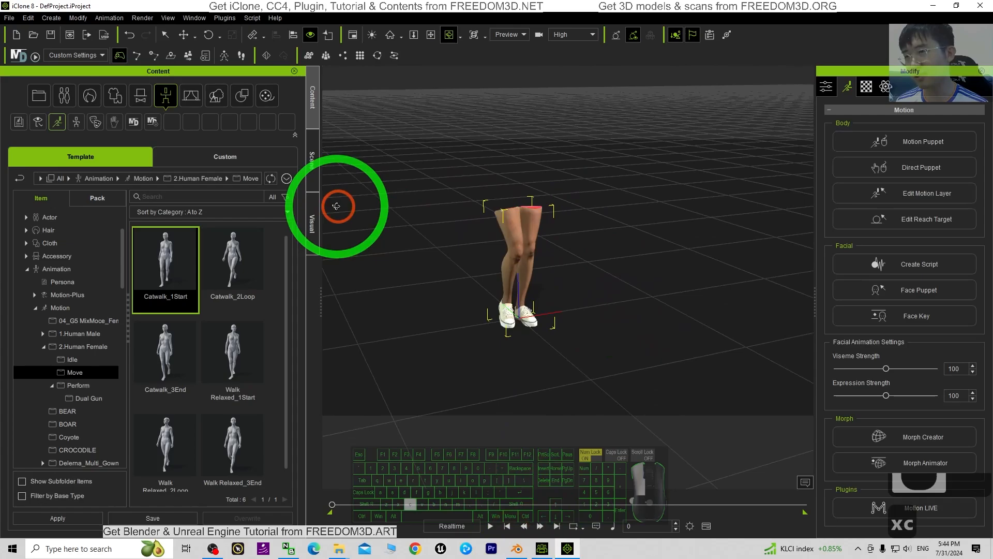
# Apply the MuzDn_End Pose motion from the 2.Human Female > Perform > Dual Gun folder to the ghost legs.
pyautogui.click(549, 284)
pyautogui.scroll(-5, 249, 339)
pyautogui.scroll(-5, 249, 339)
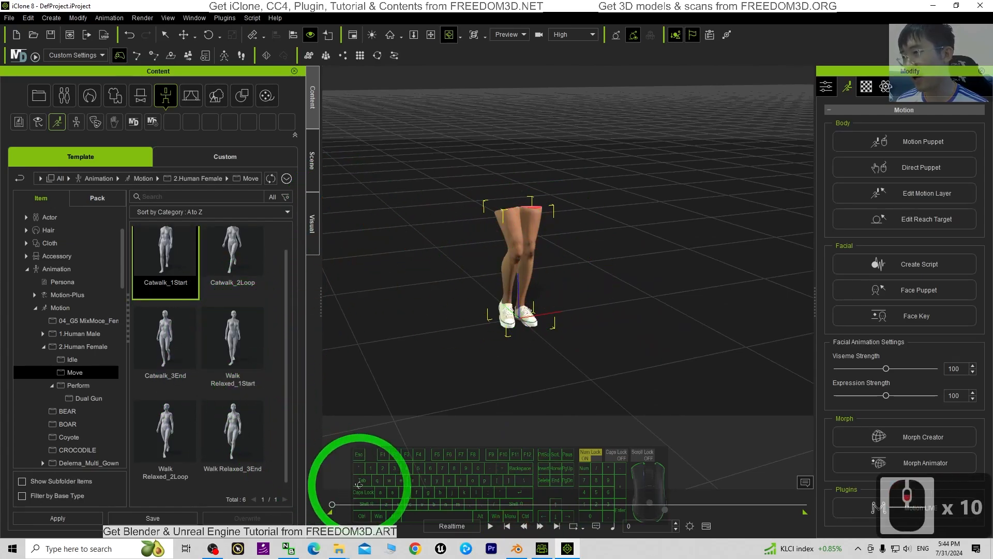
pyautogui.click(80, 385)
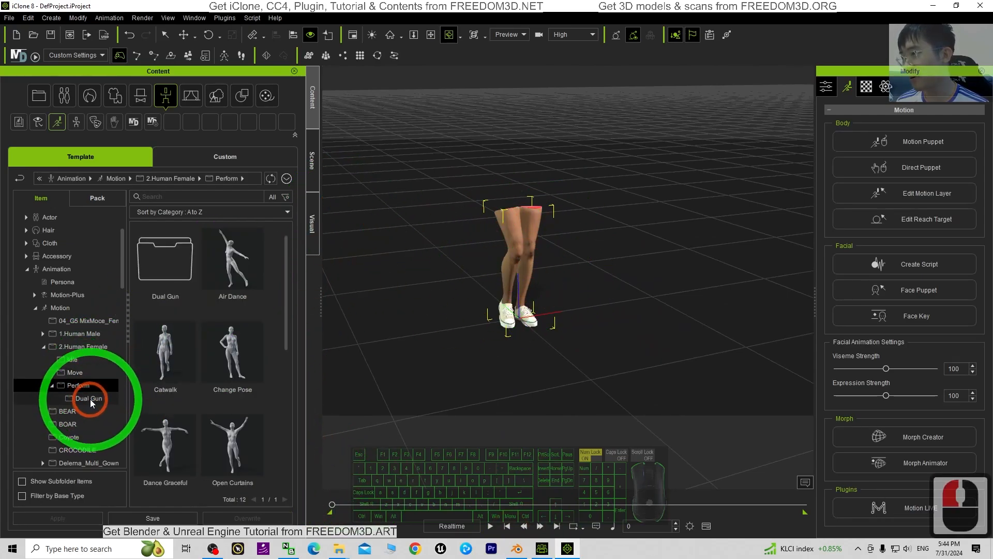
pyautogui.click(85, 397)
pyautogui.scroll(-2, 293, 315)
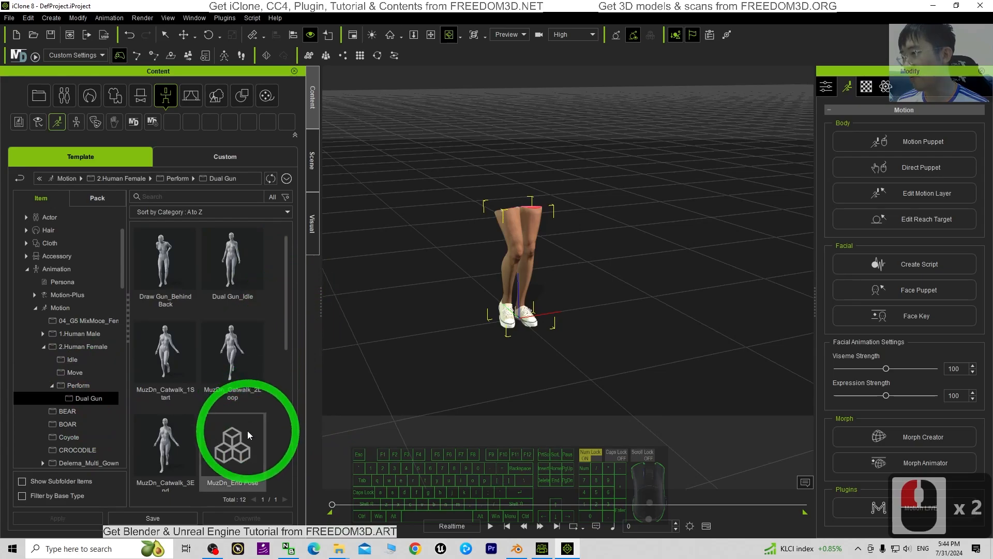
pyautogui.moveTo(250, 435); pyautogui.dragTo(510, 227)
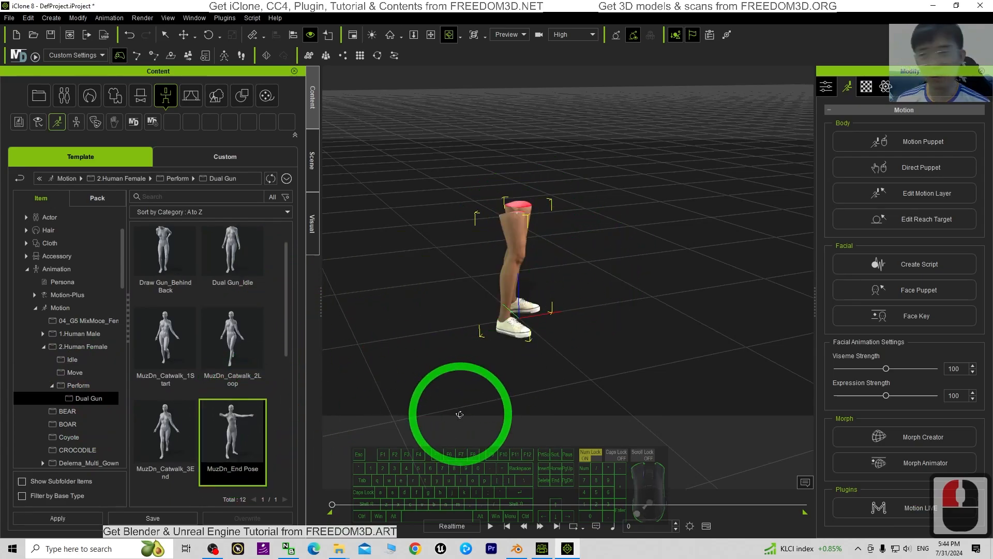
# Play the MuzDn_End Pose motion on the legs, examine it from different angles, and return to the first frame.
pyautogui.click(494, 526)
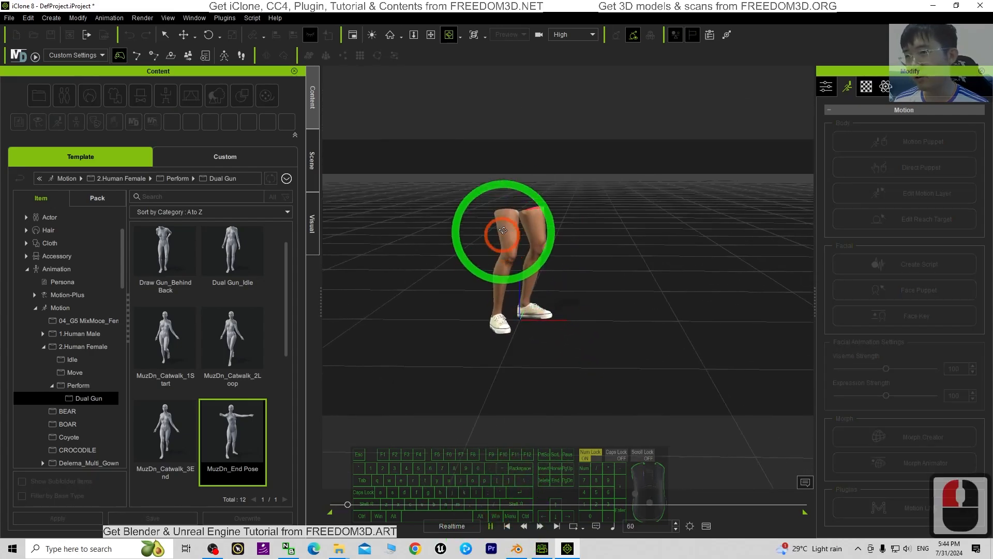
pyautogui.moveTo(552, 289); pyautogui.dragTo(654, 304)
pyautogui.click(494, 526)
pyautogui.click(507, 526)
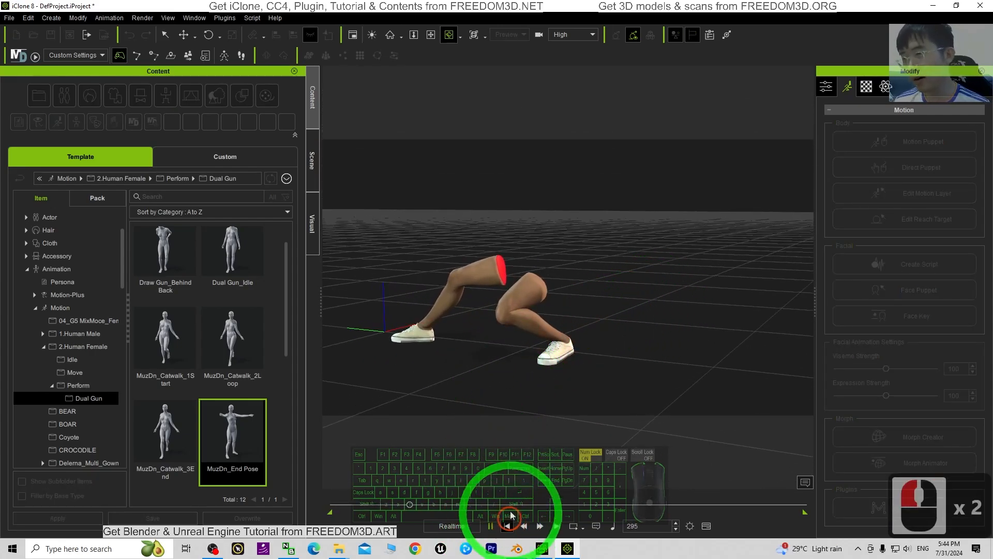
pyautogui.press('x')
pyautogui.press('c')
pyautogui.moveTo(502, 246); pyautogui.dragTo(662, 348)
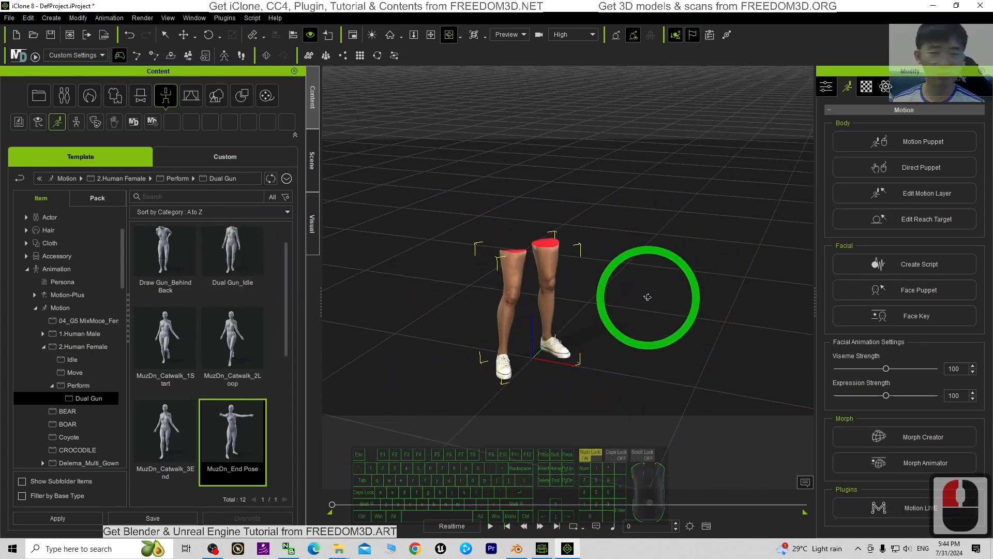
# Switch to Character Creator 4, highlight the CC4 Camila 1 template, and examine the cut-off leg model from several angles.
pyautogui.click(542, 549)
pyautogui.click(232, 251)
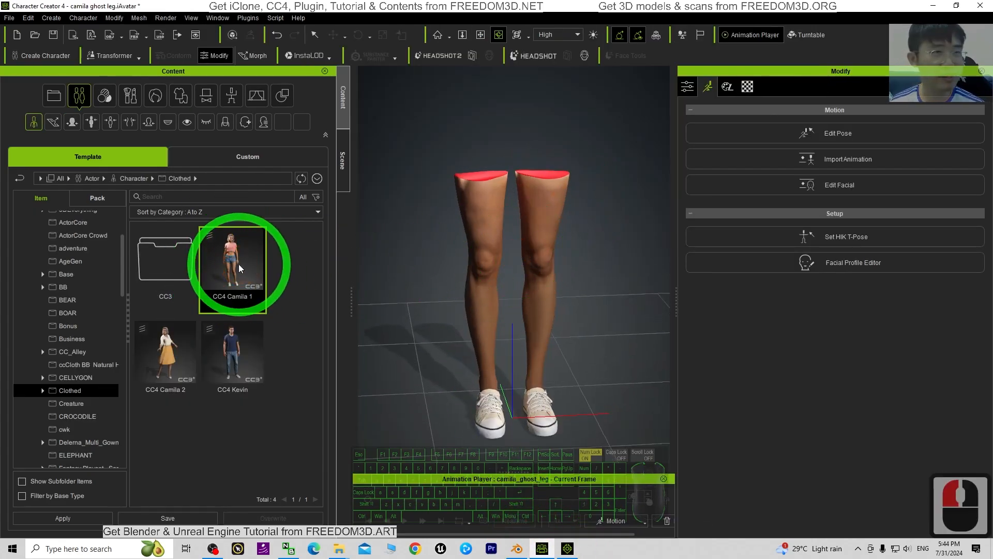
pyautogui.moveTo(253, 293); pyautogui.dragTo(598, 273)
pyautogui.press('c')
pyautogui.press('c')
pyautogui.press('c')
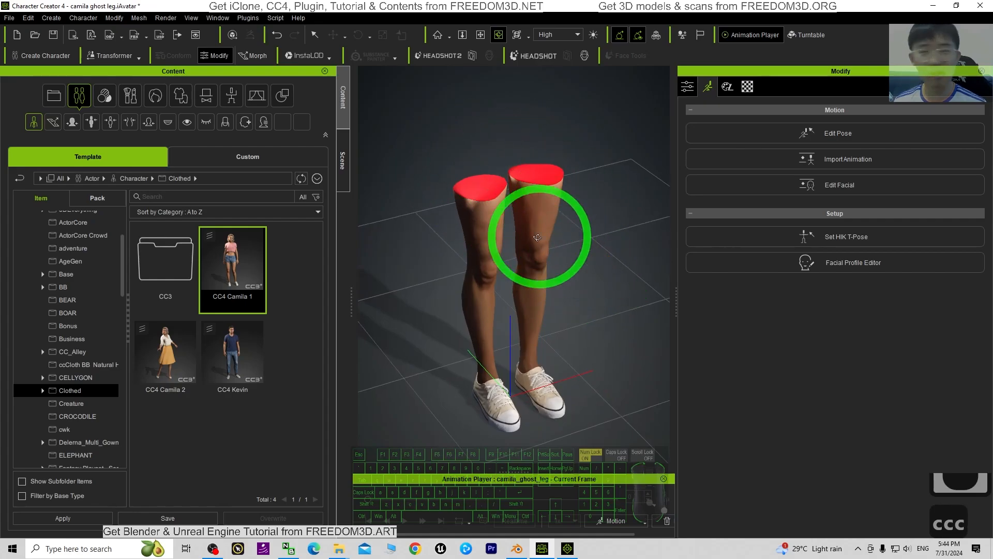
pyautogui.press('x')
pyautogui.moveTo(548, 319); pyautogui.dragTo(813, 306)
pyautogui.press('c')
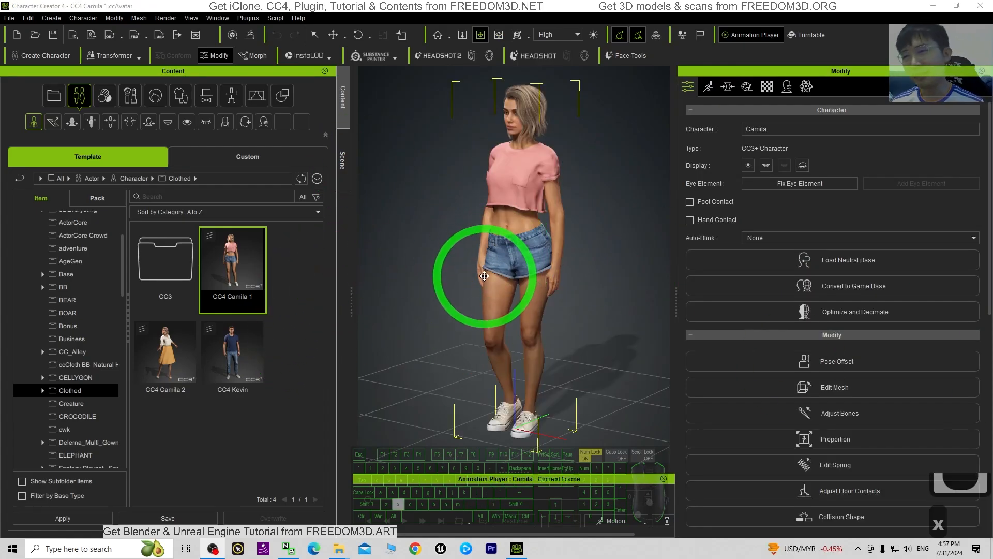
# Examine the full clothed Camila character from the side and front.
pyautogui.press('x')
pyautogui.press('c')
pyautogui.moveTo(595, 287); pyautogui.dragTo(399, 262)
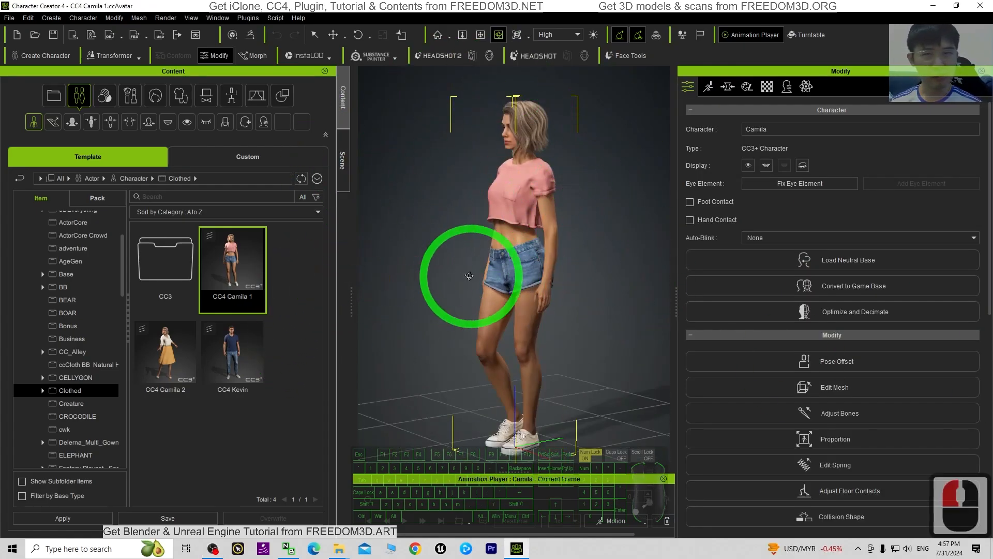
pyautogui.moveTo(857, 299); pyautogui.dragTo(765, 295)
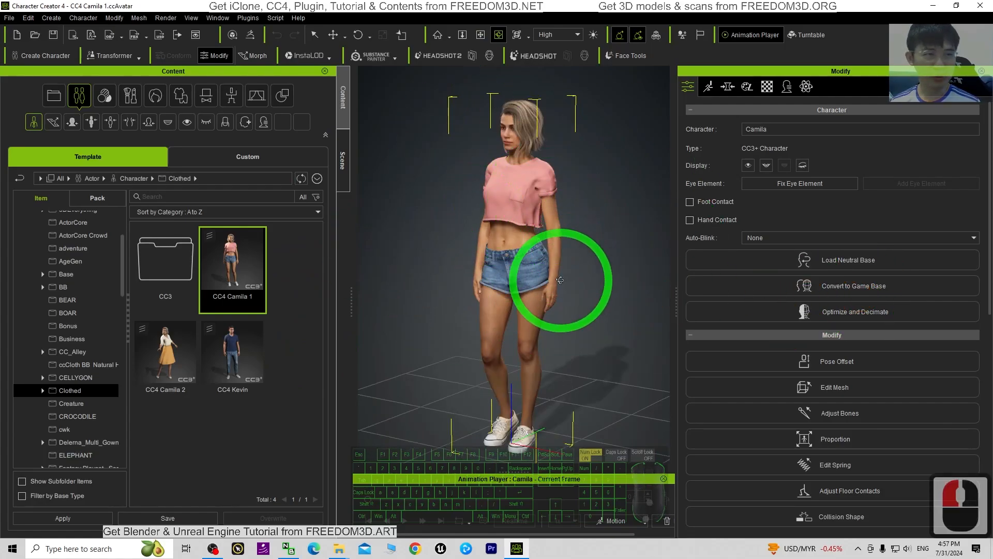
# Move the Character Creator window aside to uncover the desktop and create a new desktop folder named camila.
pyautogui.moveTo(426, 4); pyautogui.dragTo(565, 49)
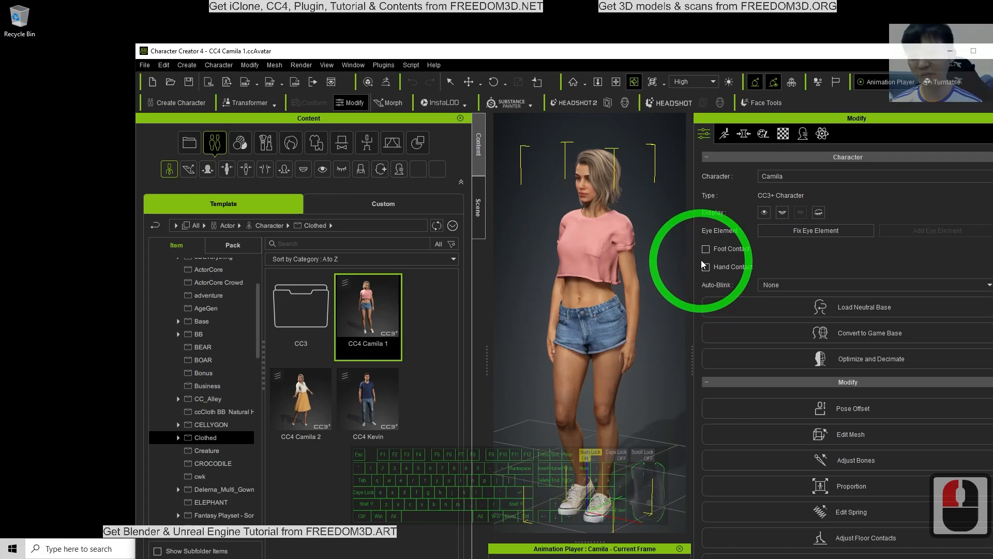
pyautogui.rightClick(44, 139)
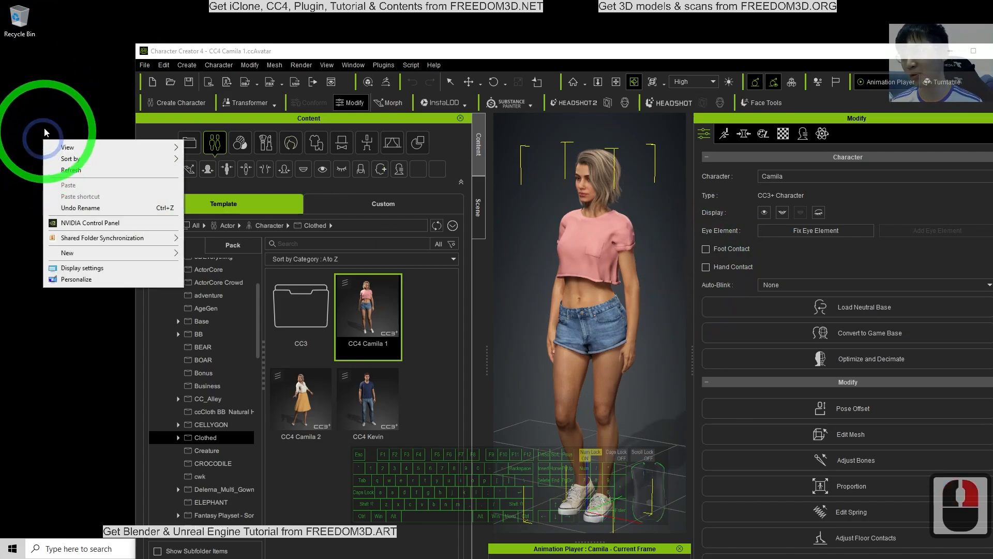
pyautogui.moveTo(155, 253)
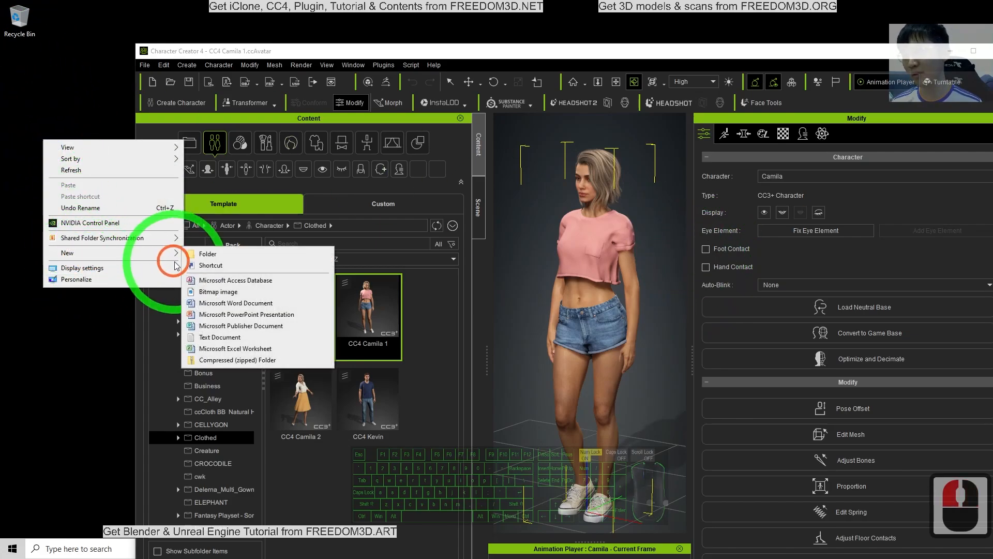
pyautogui.click(199, 254)
pyautogui.write('camilat')
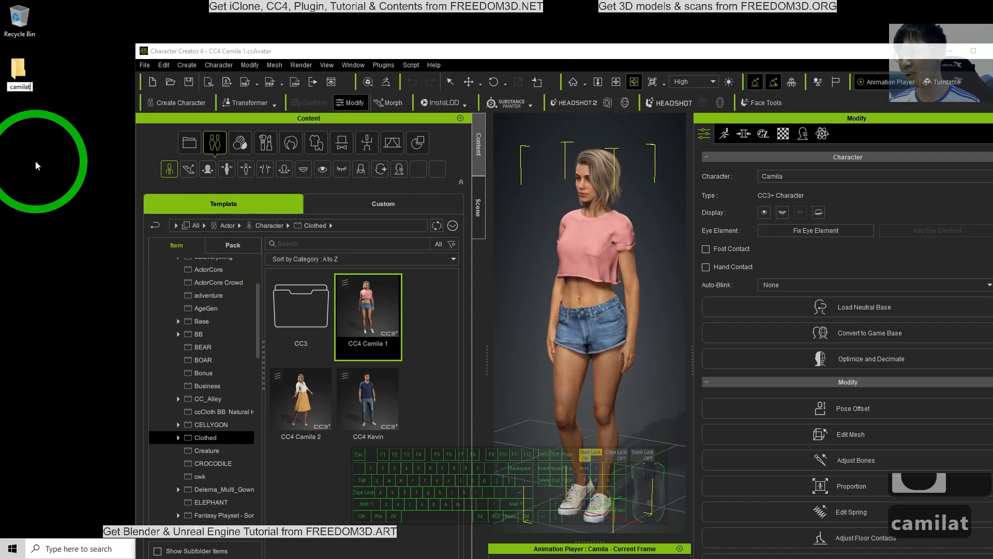
pyautogui.press('BackSpace')
pyautogui.press('Return')
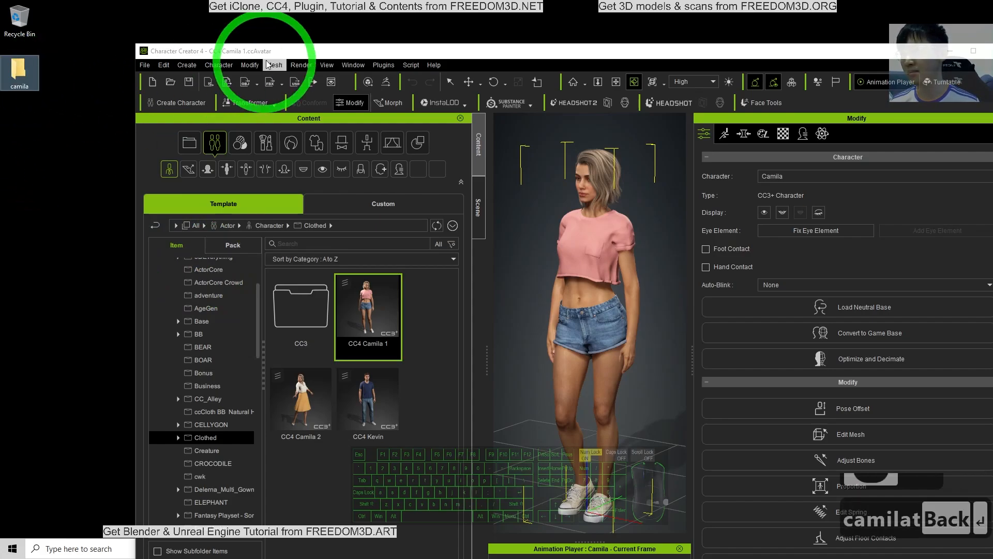
# Start an FBX export of the clothed character with the Blender target preset and show the advanced export settings.
pyautogui.click(153, 66)
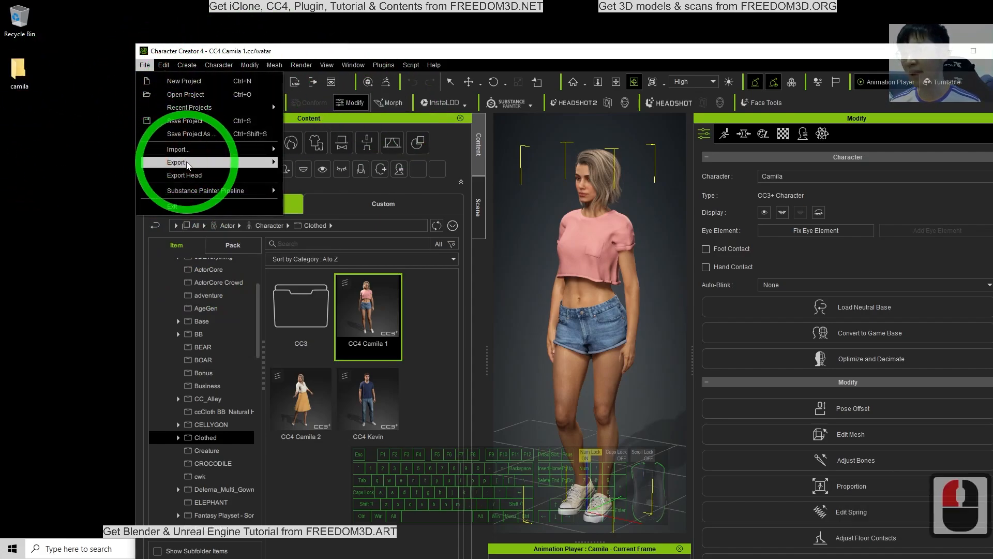
pyautogui.moveTo(264, 165)
pyautogui.click(329, 214)
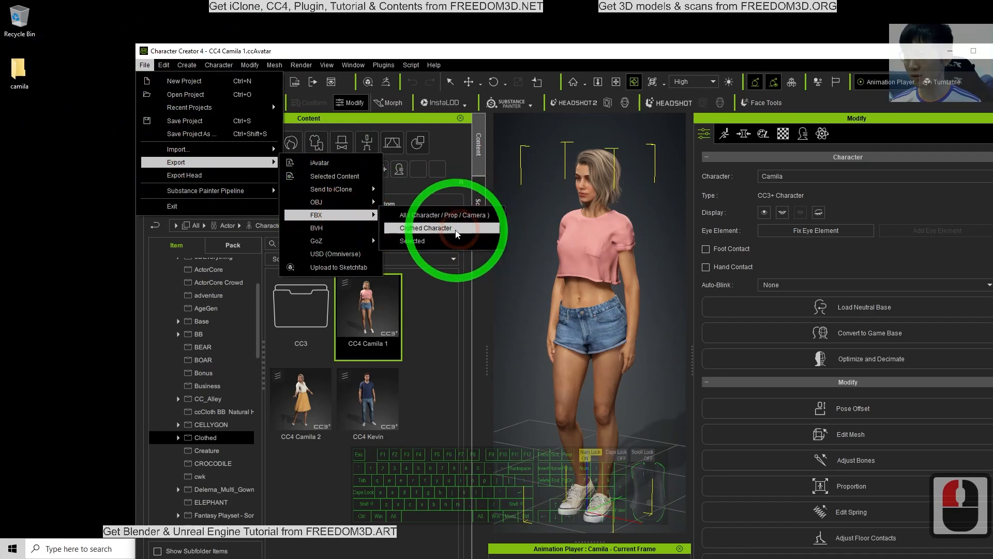
pyautogui.click(426, 228)
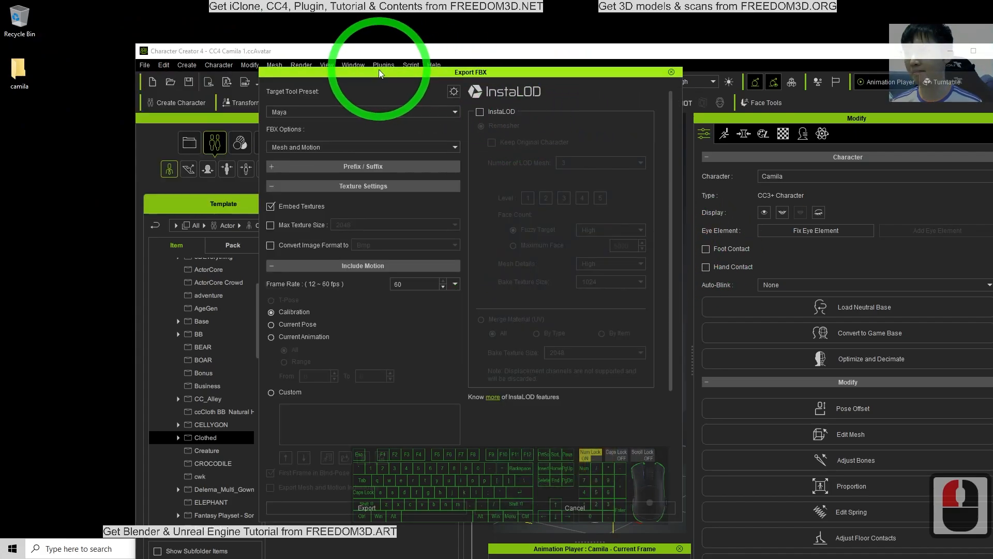
pyautogui.click(216, 122)
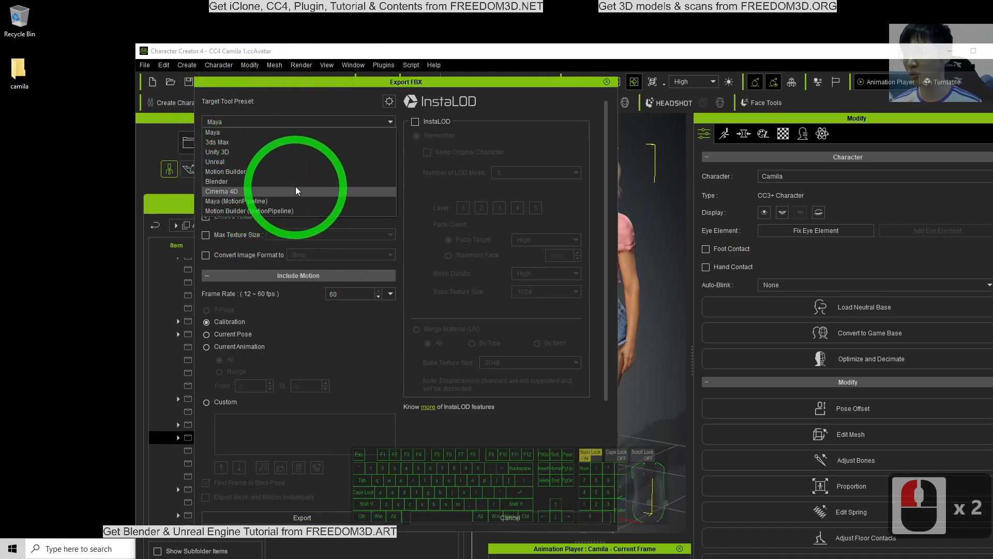
pyautogui.click(266, 181)
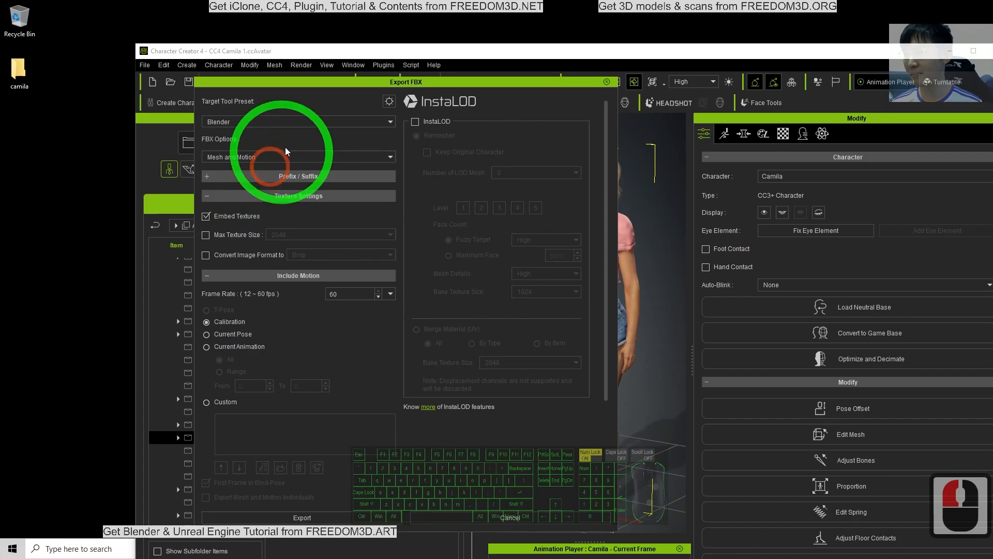
pyautogui.click(389, 102)
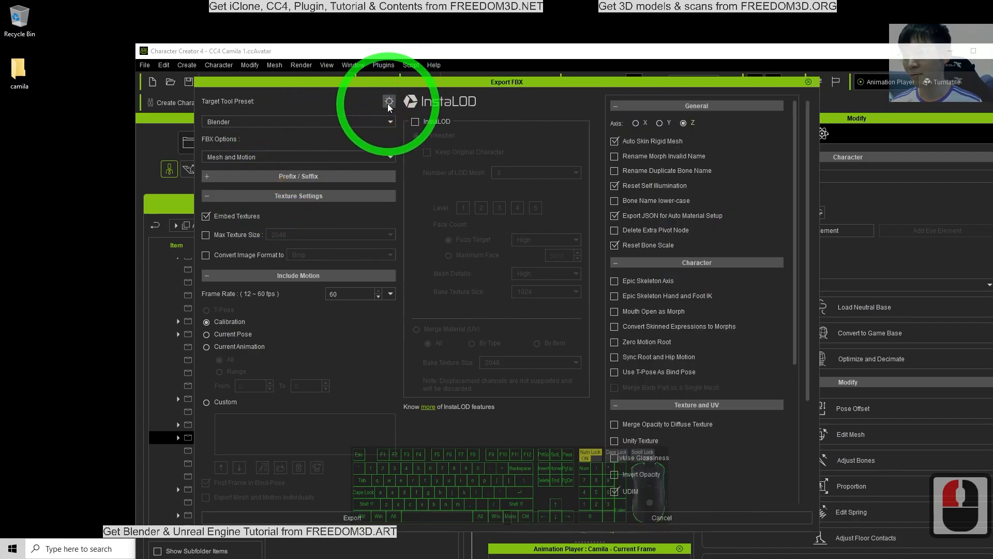
# Enable InstaLOD with Merge Material (UV), set the FBX option to Mesh, and enable Merge Opacity to Diffuse Texture.
pyautogui.click(415, 122)
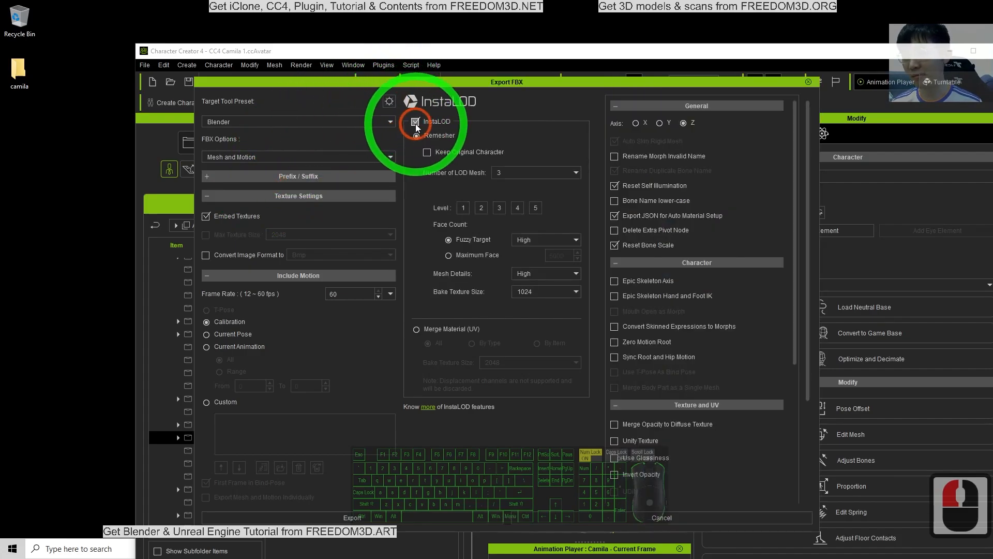
pyautogui.click(429, 330)
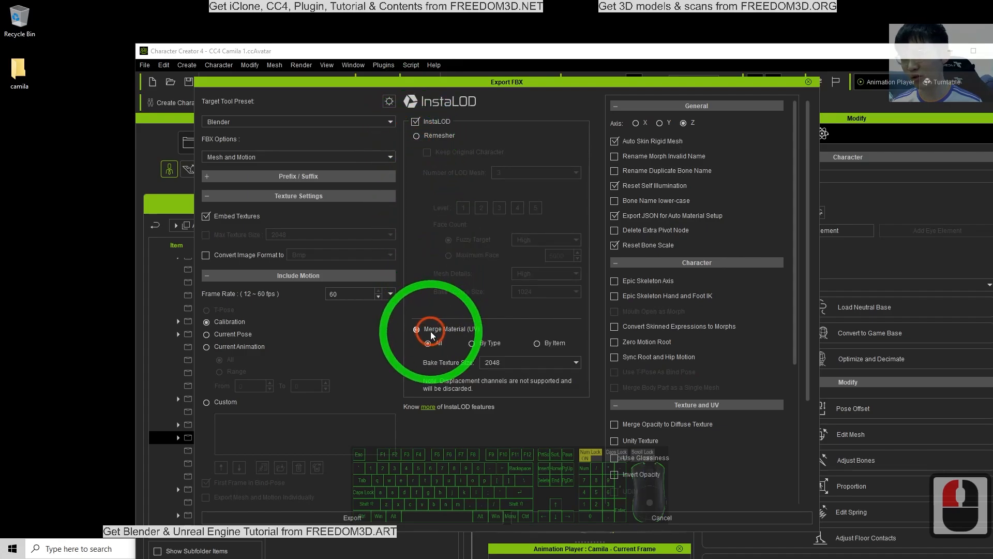
pyautogui.click(223, 155)
pyautogui.click(216, 158)
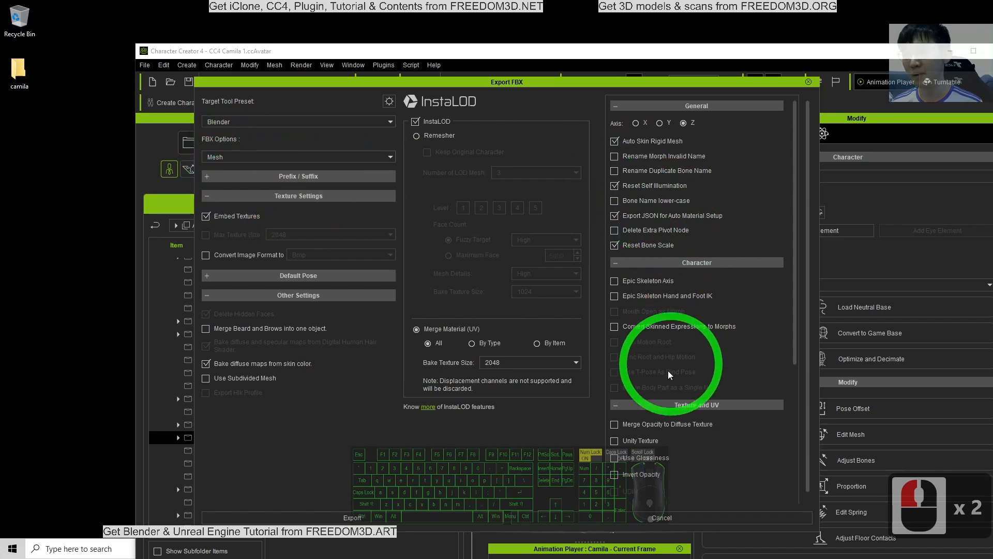
pyautogui.click(614, 424)
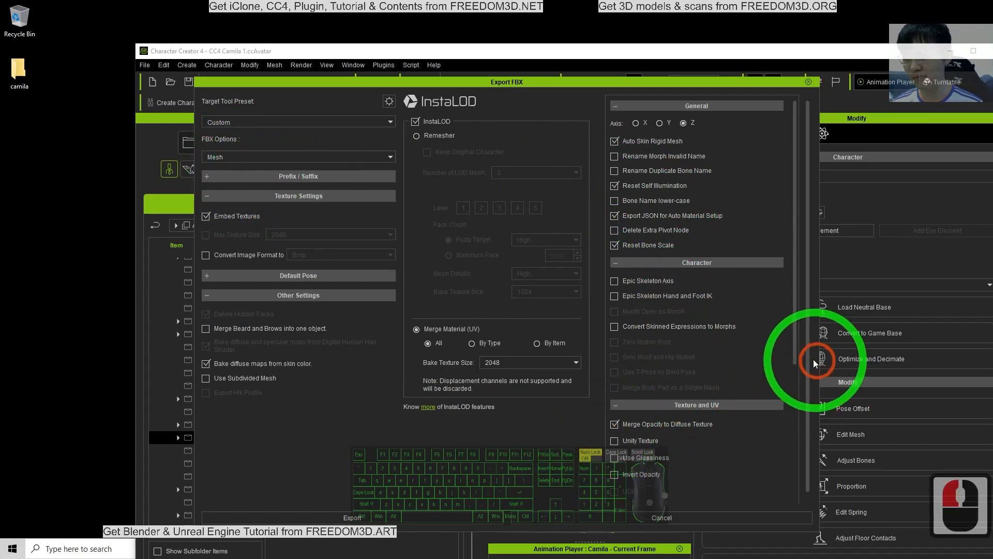
# Export the FBX with the current settings into the desktop's camila folder under the file name camila.
pyautogui.click(396, 516)
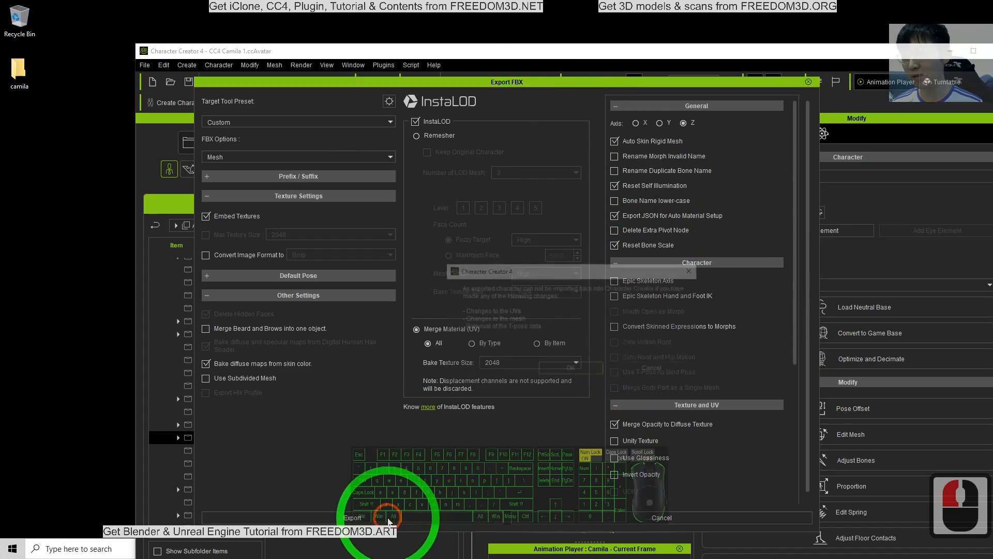
pyautogui.click(582, 369)
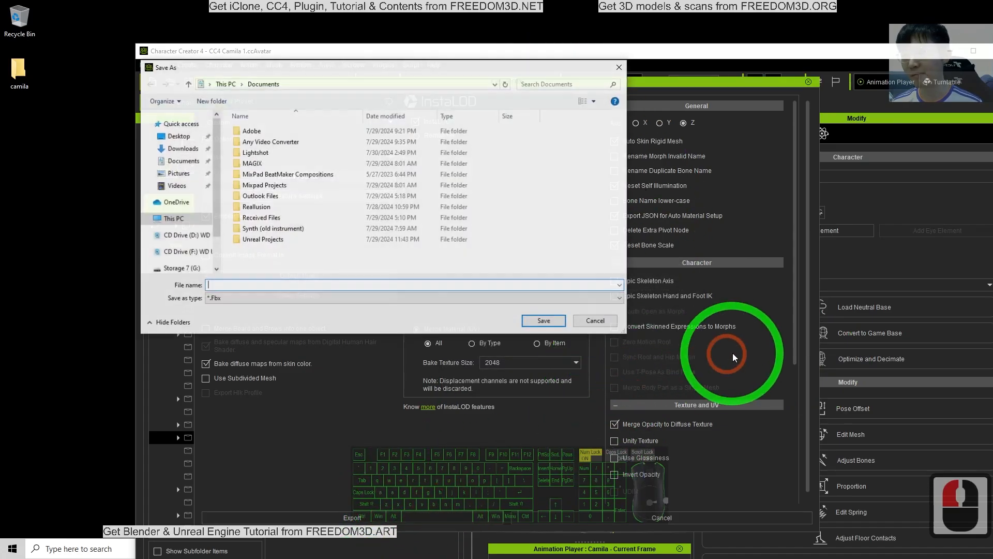
pyautogui.click(176, 135)
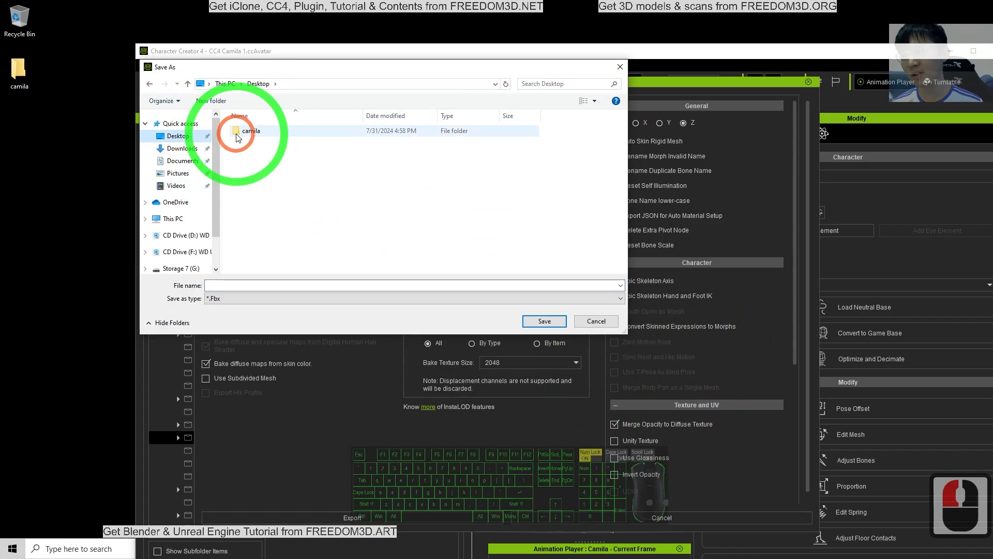
pyautogui.doubleClick(250, 132)
pyautogui.click(230, 283)
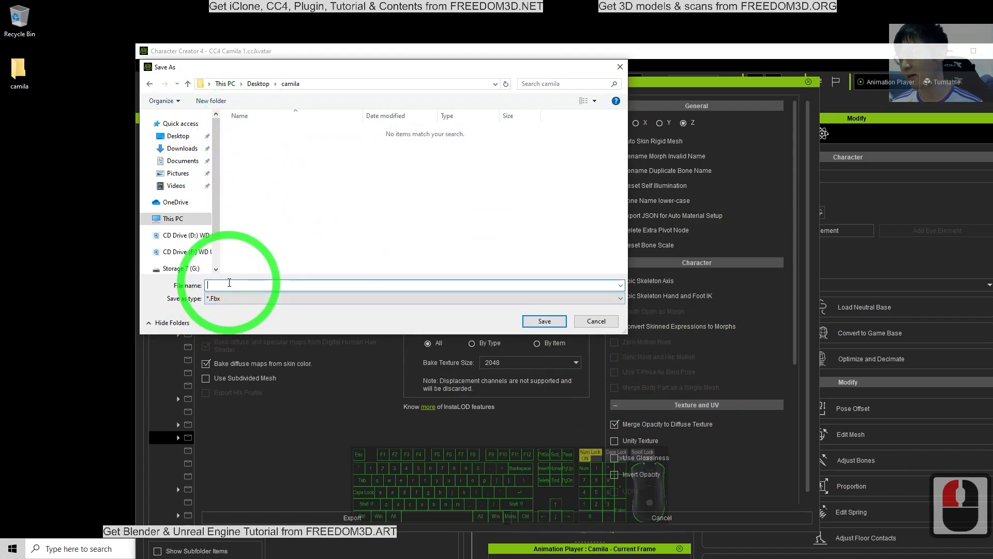
pyautogui.write('camila')
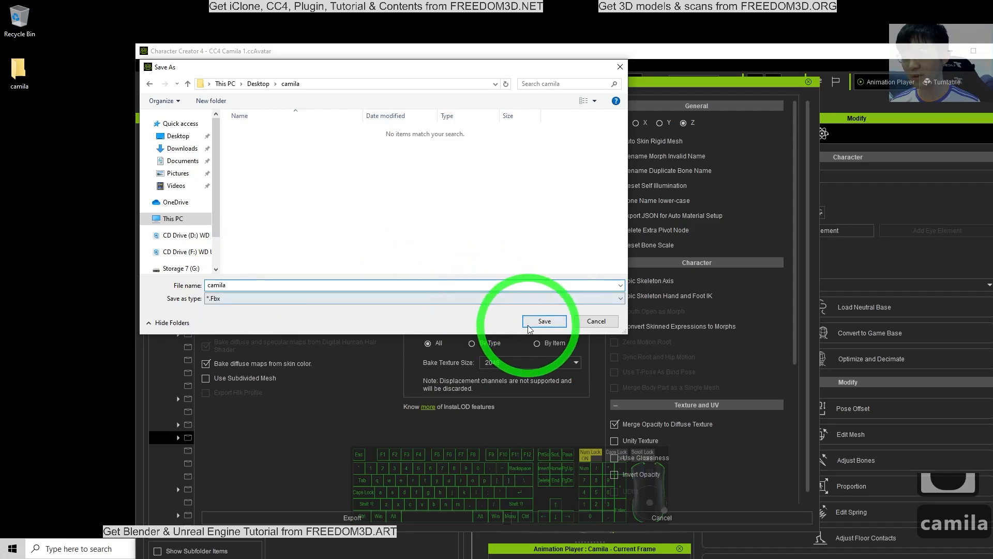
pyautogui.click(544, 321)
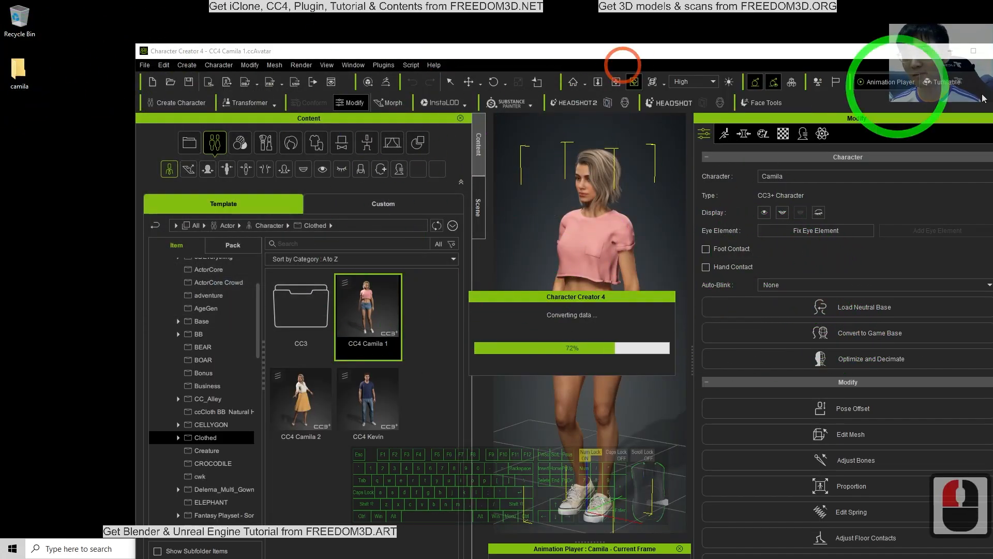
# Open the camila folder from the desktop and check the exported files.
pyautogui.moveTo(992, 139); pyautogui.dragTo(409, 139)
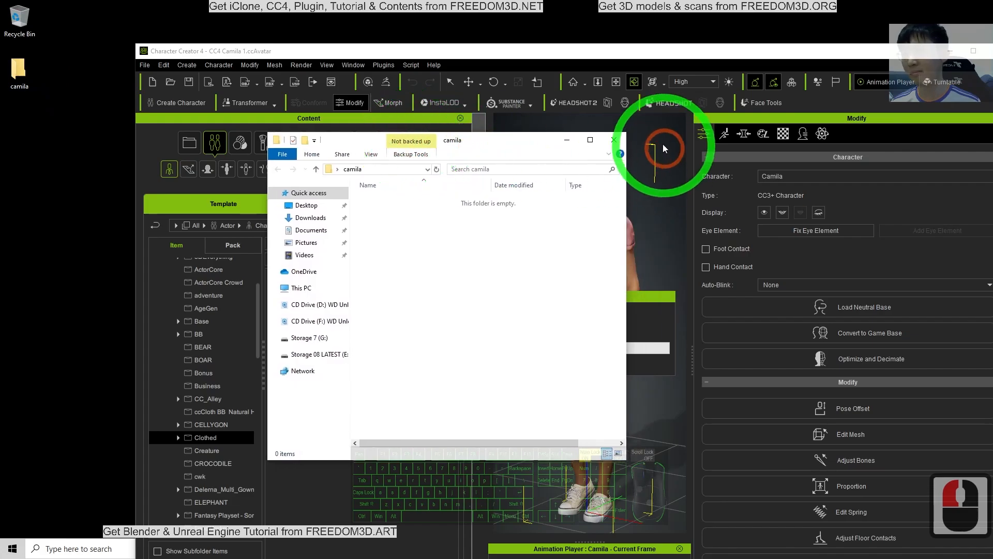
pyautogui.click(615, 139)
pyautogui.doubleClick(36, 79)
pyautogui.moveTo(481, 154); pyautogui.dragTo(320, 153)
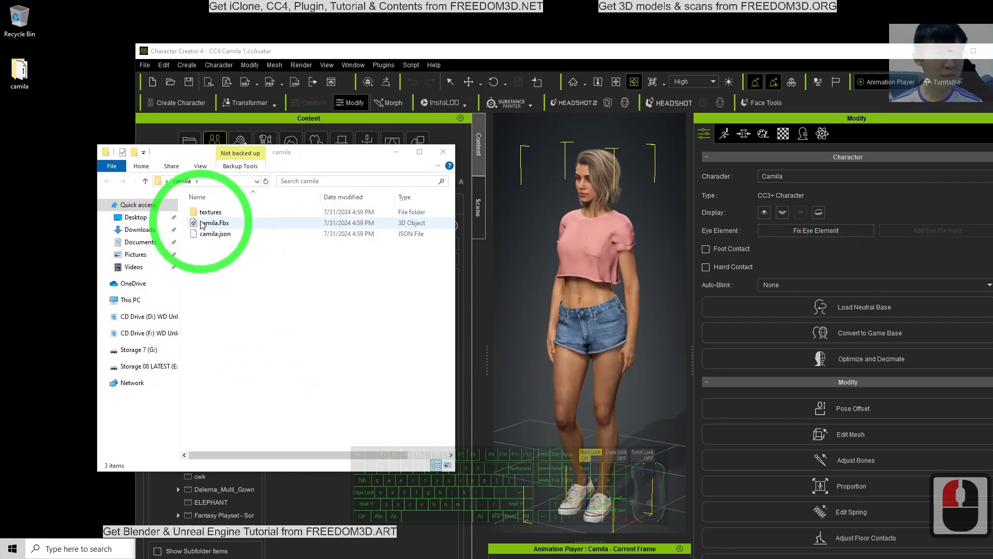
pyautogui.moveTo(202, 224); pyautogui.dragTo(215, 233)
# Minimize Character Creator, dismiss the LiveUpdate error and select camila.Fbx in the folder window.
pyautogui.doubleClick(861, 49)
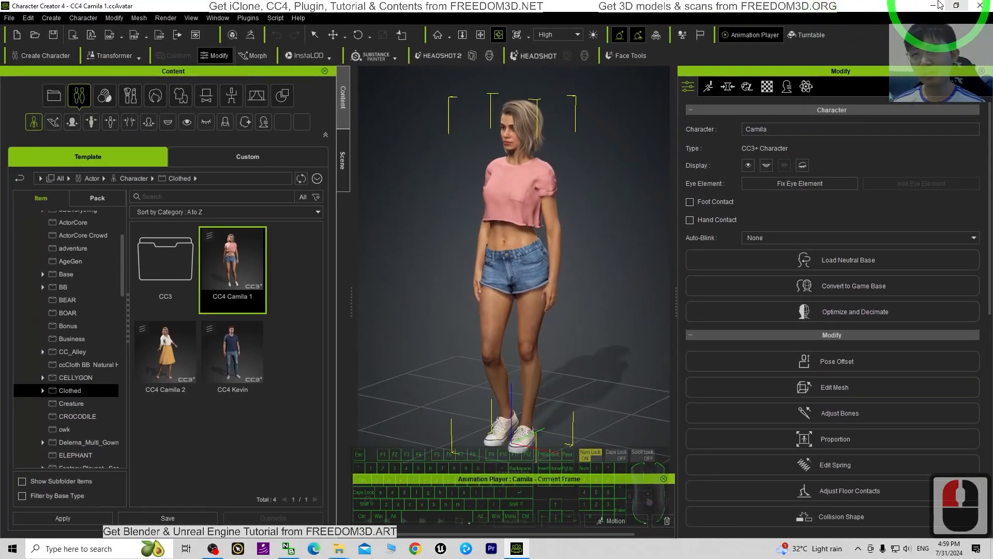
pyautogui.click(936, 6)
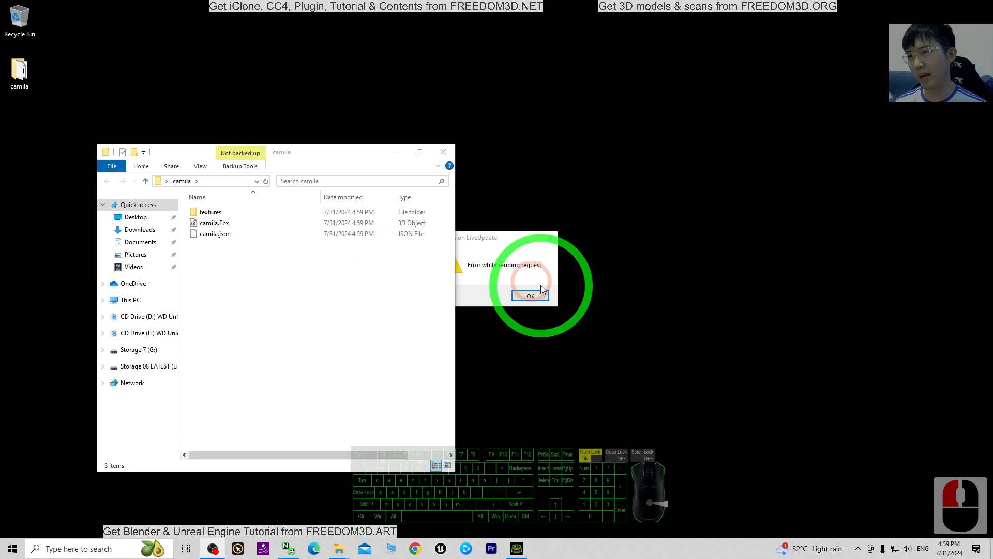
pyautogui.click(549, 237)
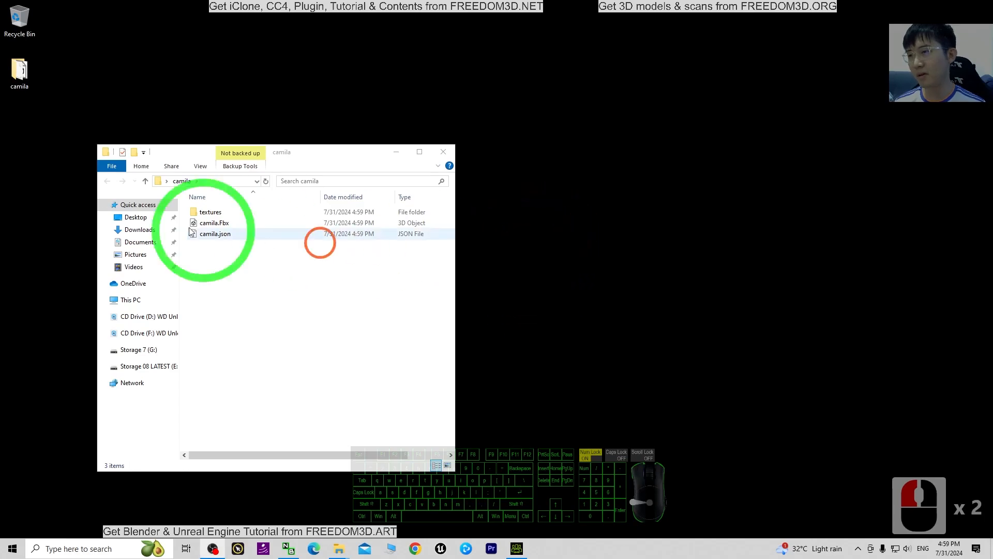
pyautogui.click(222, 223)
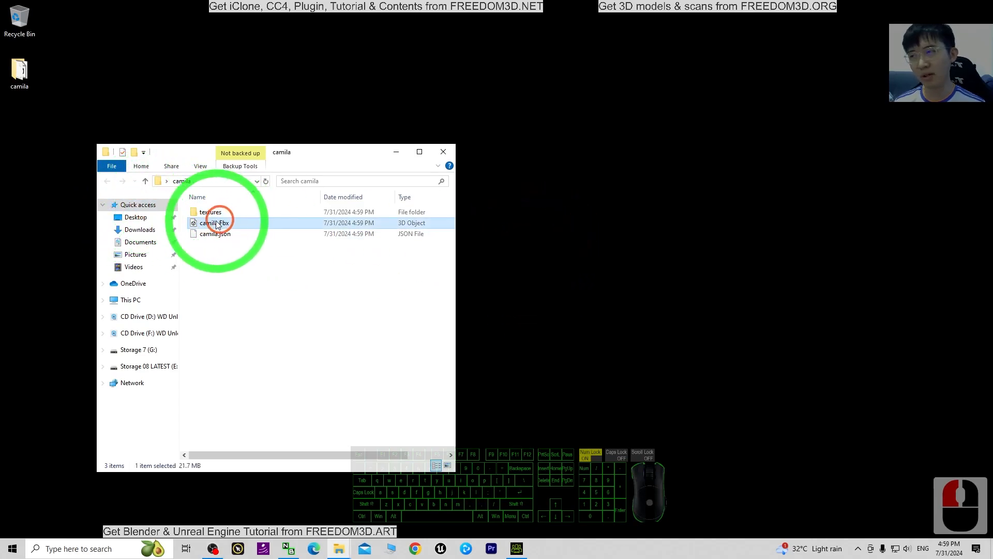
# Launch Blender 4.2 and arrange its window beside the camila folder window.
pyautogui.doubleClick(84, 550)
pyautogui.write('blender')
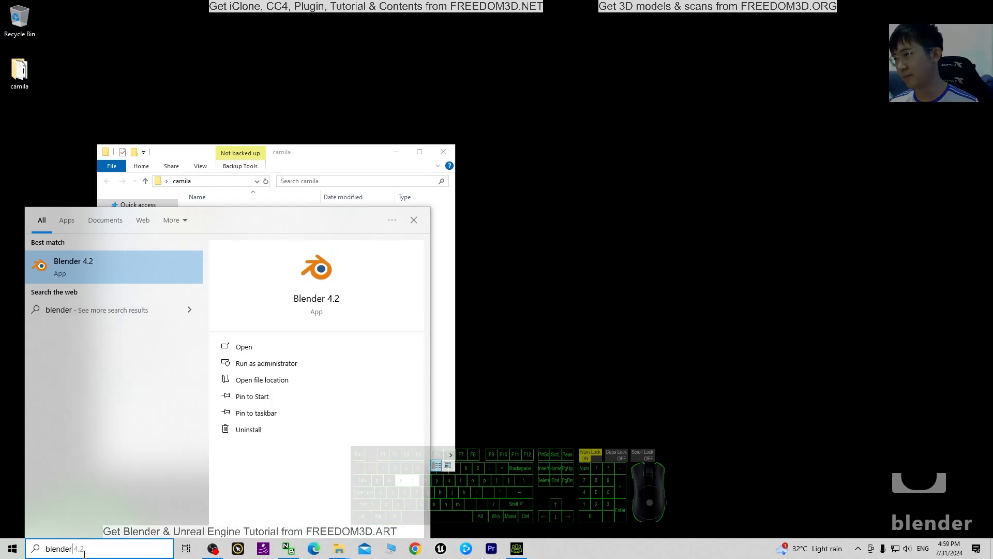
pyautogui.click(56, 269)
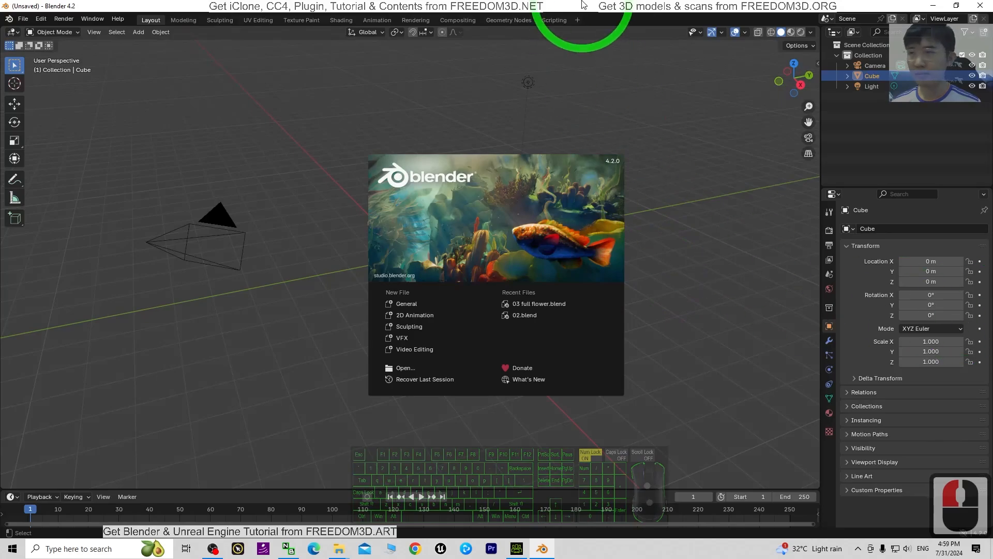
pyautogui.moveTo(582, 4); pyautogui.dragTo(737, 38)
pyautogui.click(102, 191)
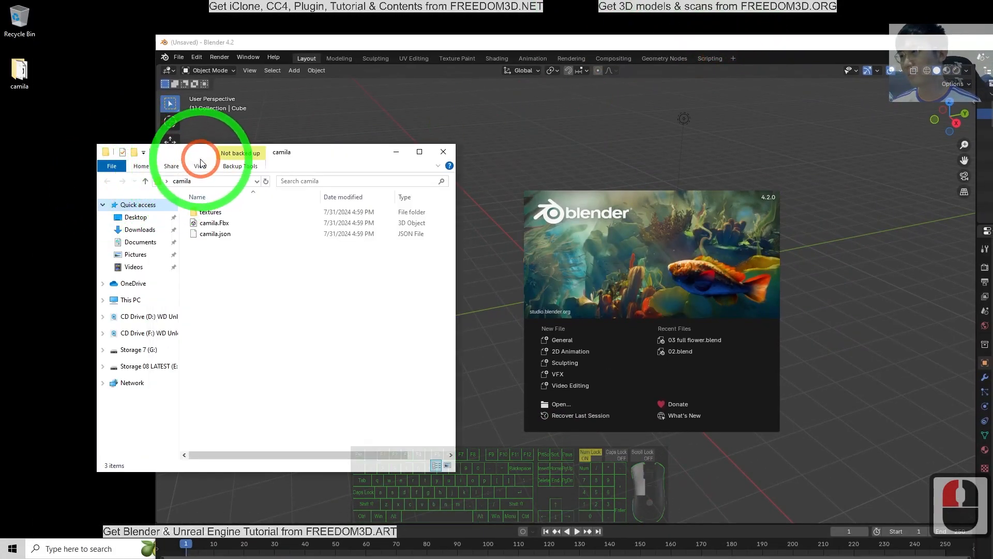
pyautogui.moveTo(203, 156); pyautogui.dragTo(155, 151)
# Dismiss the splash screen and delete the default cube, camera and light from the scene.
pyautogui.click(189, 43)
pyautogui.click(660, 250)
pyautogui.click(481, 195)
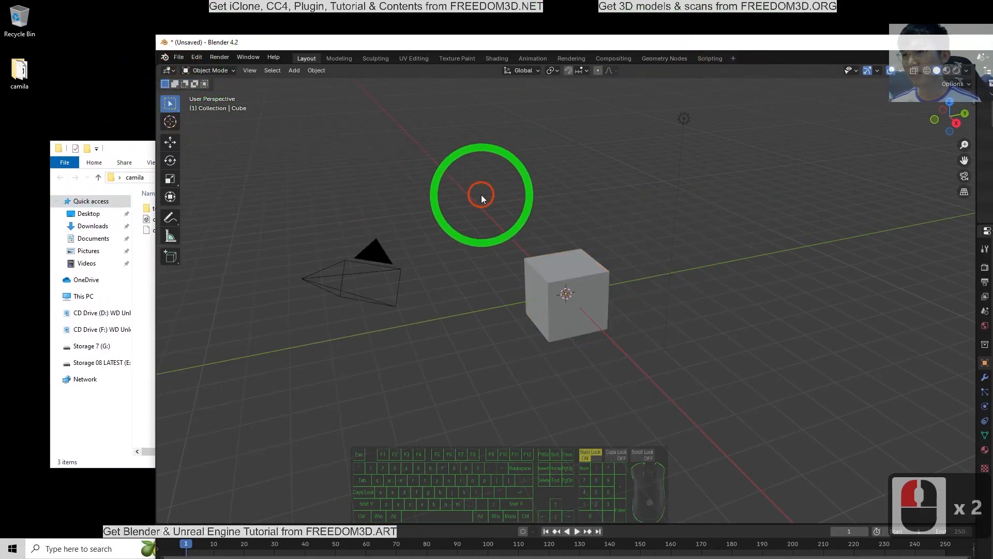
pyautogui.click(481, 194)
pyautogui.press('a')
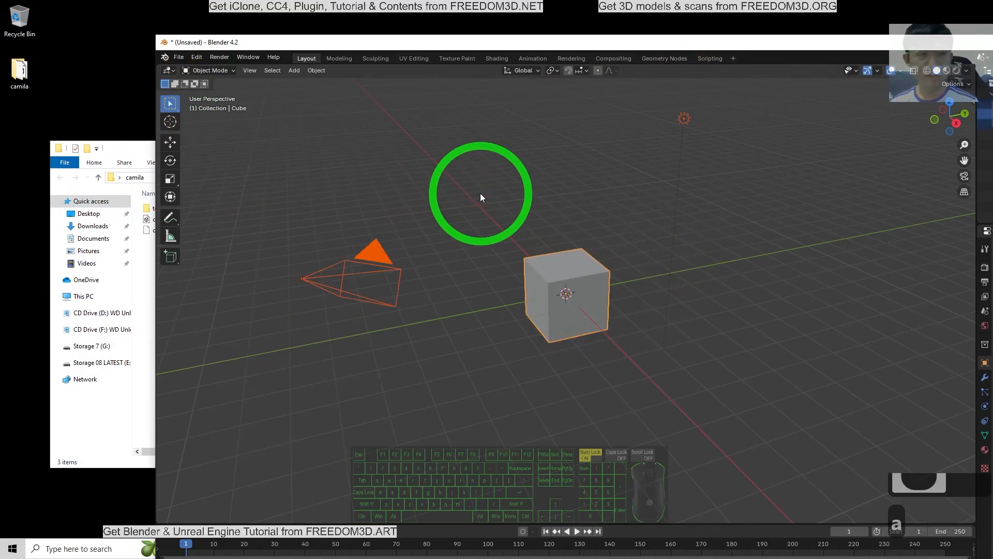
pyautogui.press('Delete')
# Import camila.Fbx from the desktop's camila folder with the default FBX import settings.
pyautogui.click(151, 149)
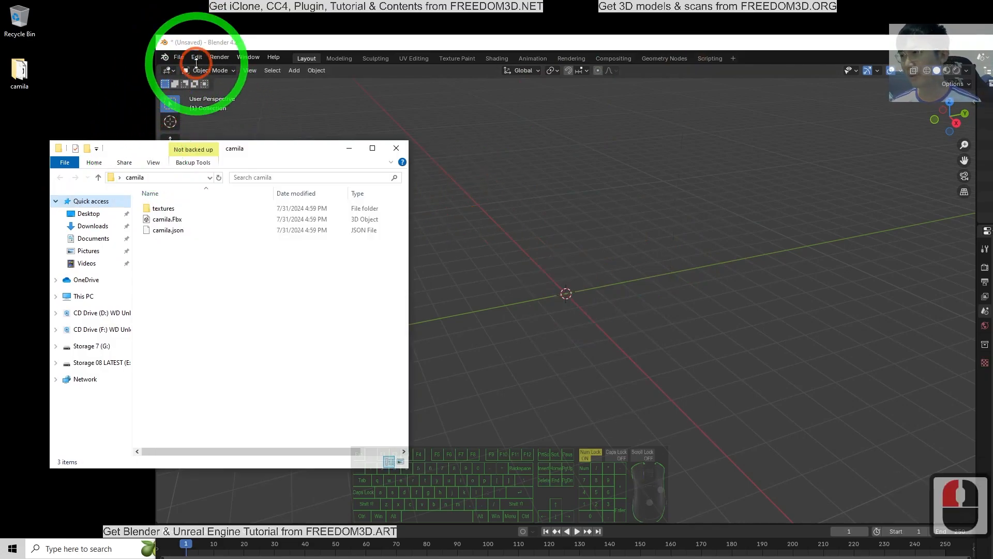
pyautogui.click(179, 57)
pyautogui.moveTo(206, 203)
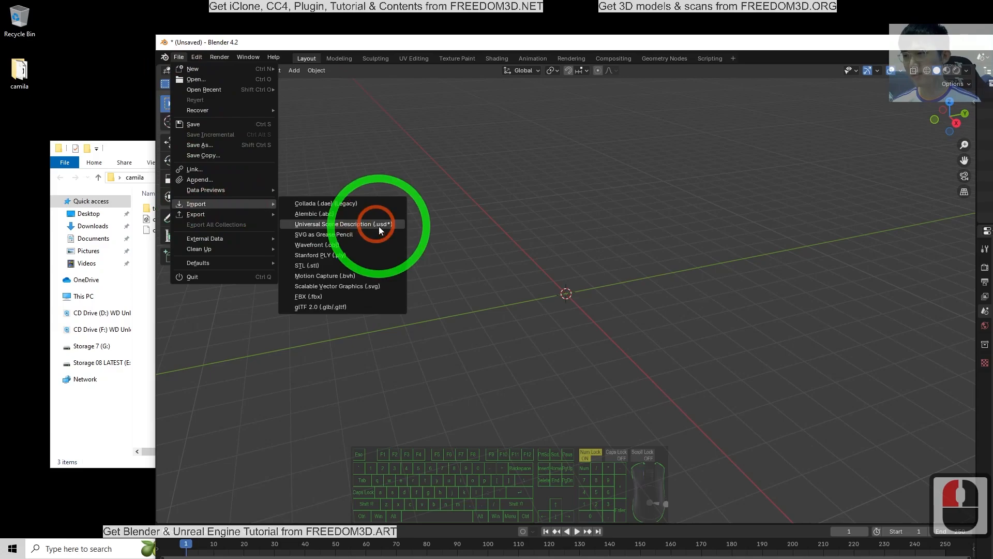
pyautogui.click(316, 296)
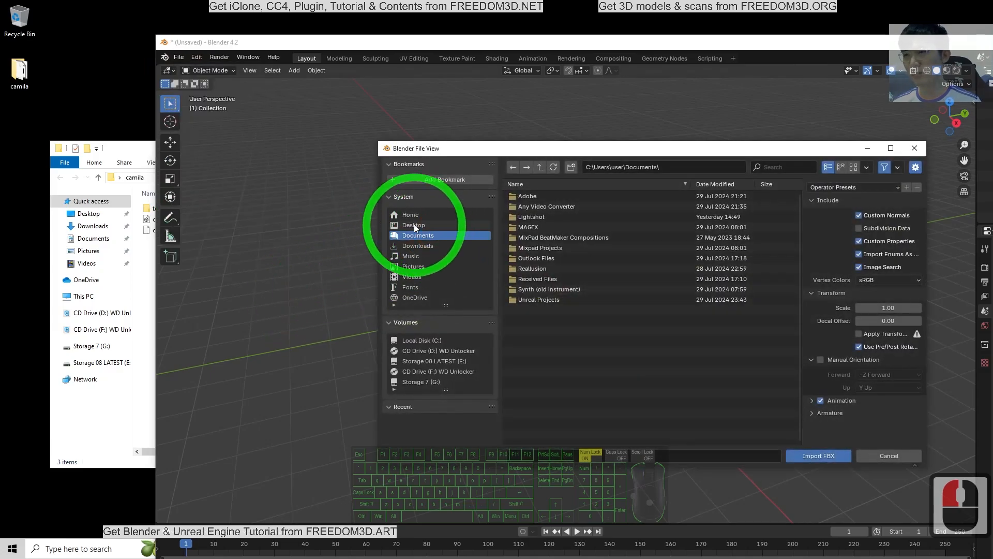
pyautogui.click(416, 225)
pyautogui.doubleClick(533, 197)
pyautogui.click(538, 206)
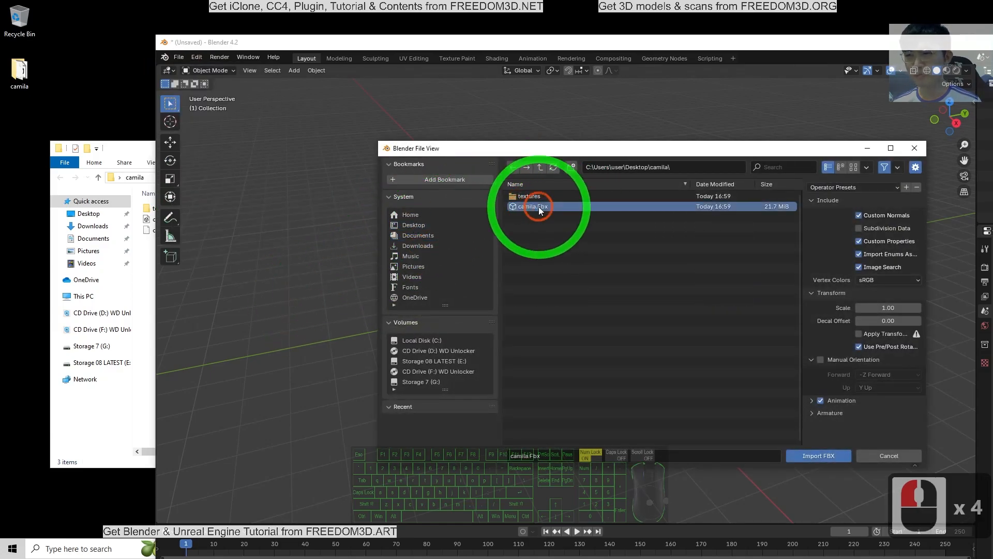
pyautogui.doubleClick(517, 206)
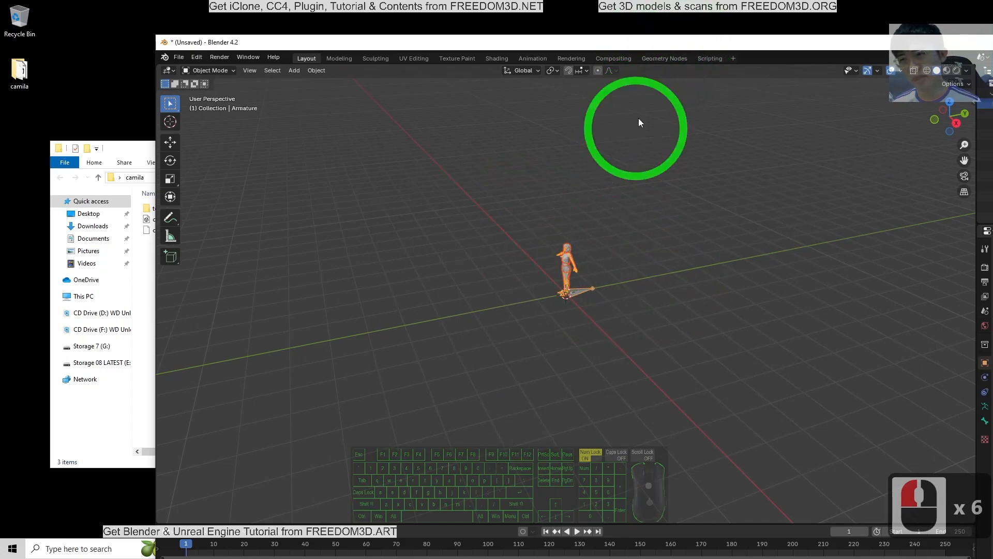
# Maximize the Blender window and apply all transforms to every object of the imported character.
pyautogui.doubleClick(671, 44)
pyautogui.scroll(5, 498, 257)
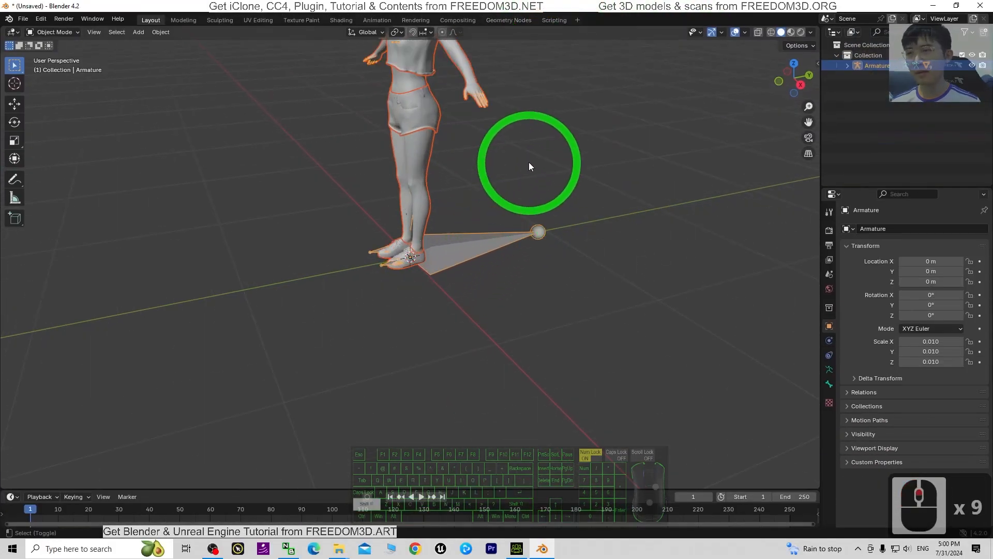
pyautogui.keyDown('shift'); pyautogui.moveTo(529, 163); pyautogui.dragTo(586, 309, button='middle'); pyautogui.keyUp('shift')
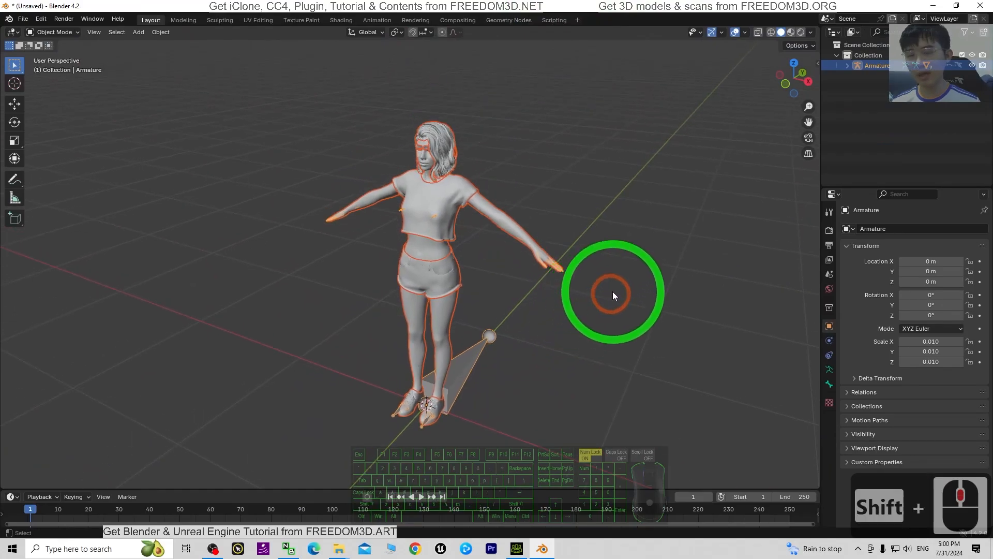
pyautogui.press('a')
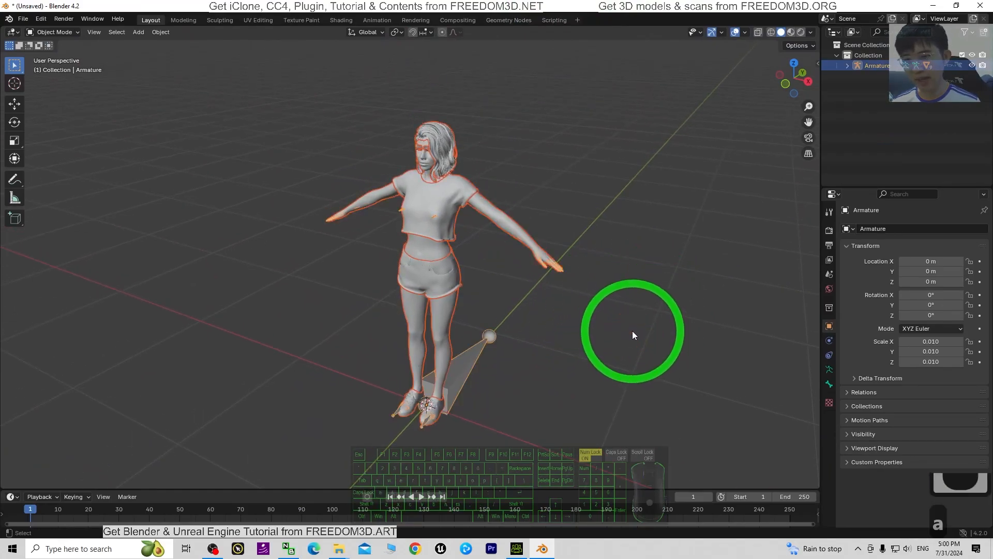
pyautogui.hotkey('ctrl', 'a')
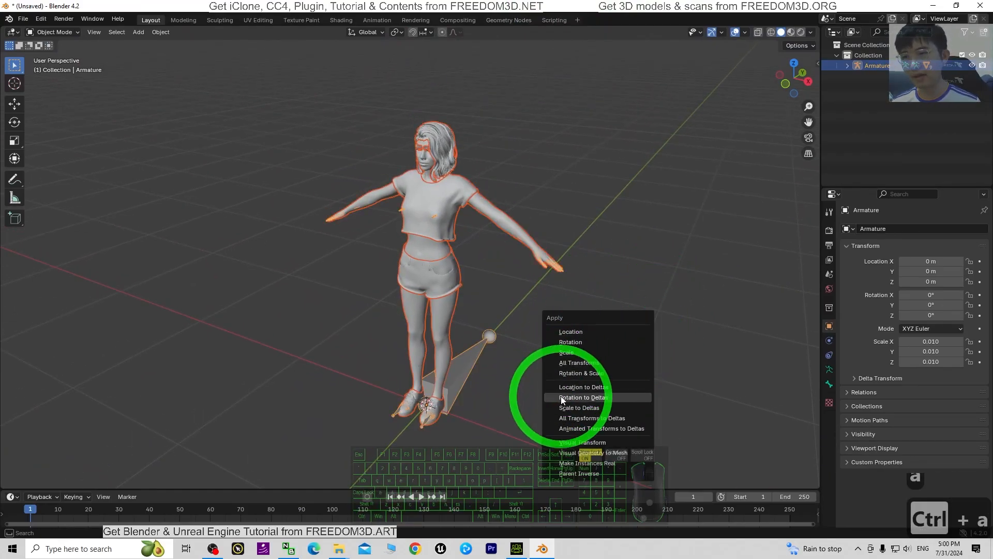
pyautogui.click(603, 361)
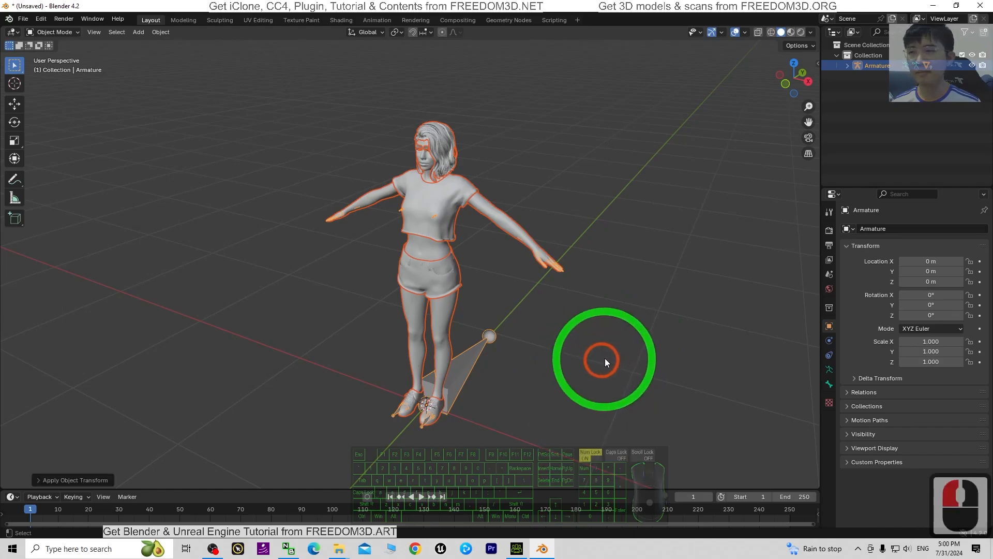
# Switch the viewport to Material Preview shading and deselect the character.
pyautogui.click(790, 32)
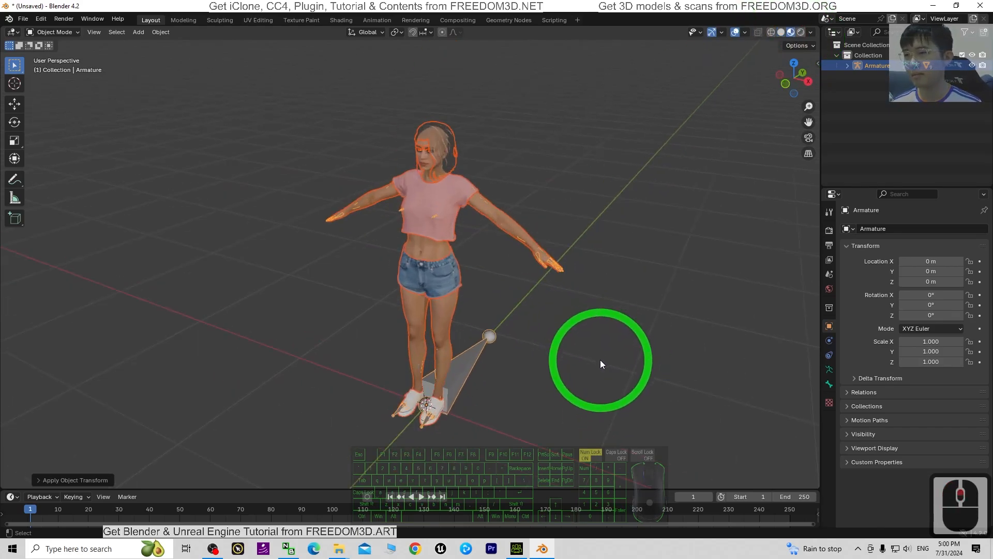
pyautogui.moveTo(601, 360); pyautogui.dragTo(618, 281, button='middle')
pyautogui.scroll(2, 641, 298)
pyautogui.scroll(-1, 644, 305)
pyautogui.click(658, 175)
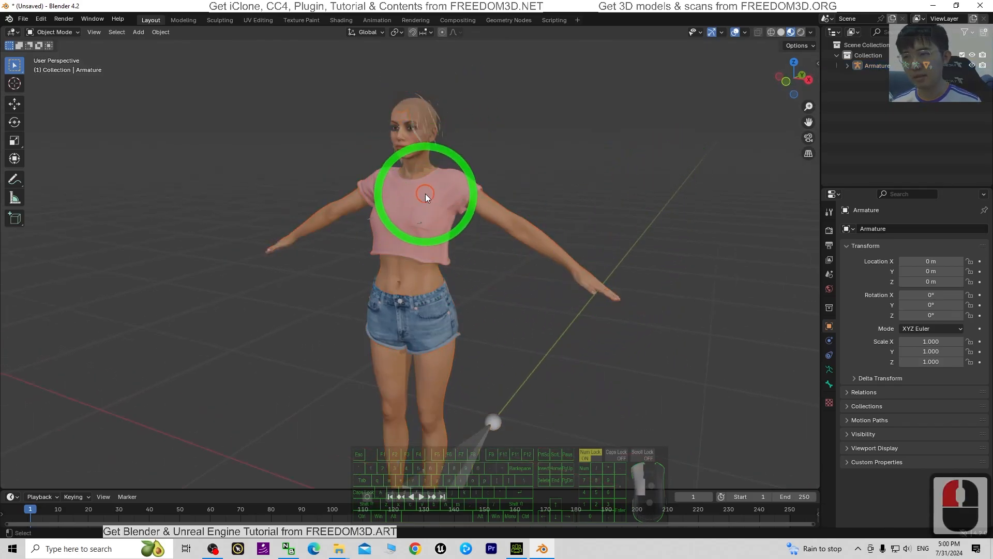
# Select the cropped T-shirt and set the render method of its 9_meshes_Merge material to Dithered.
pyautogui.click(425, 193)
pyautogui.click(829, 414)
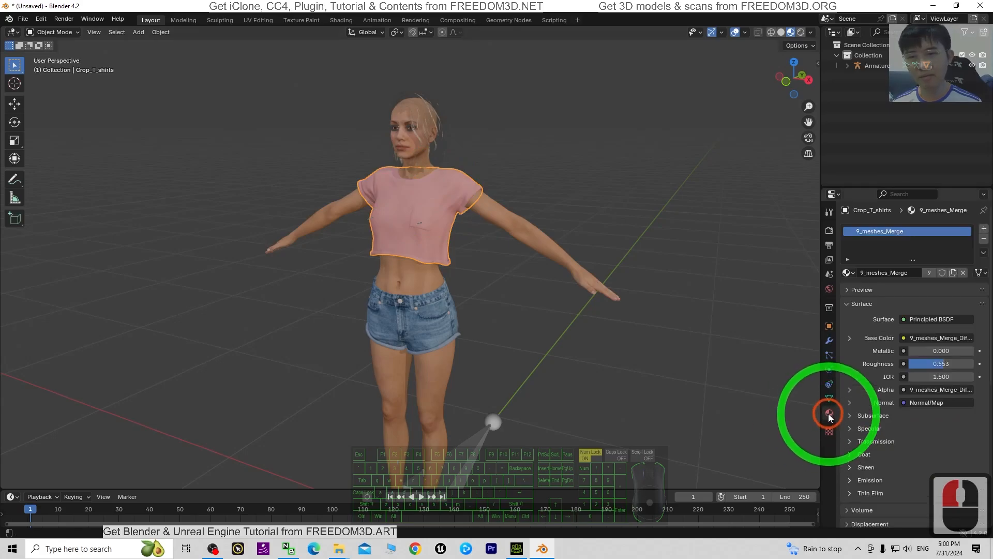
pyautogui.scroll(-10, 945, 389)
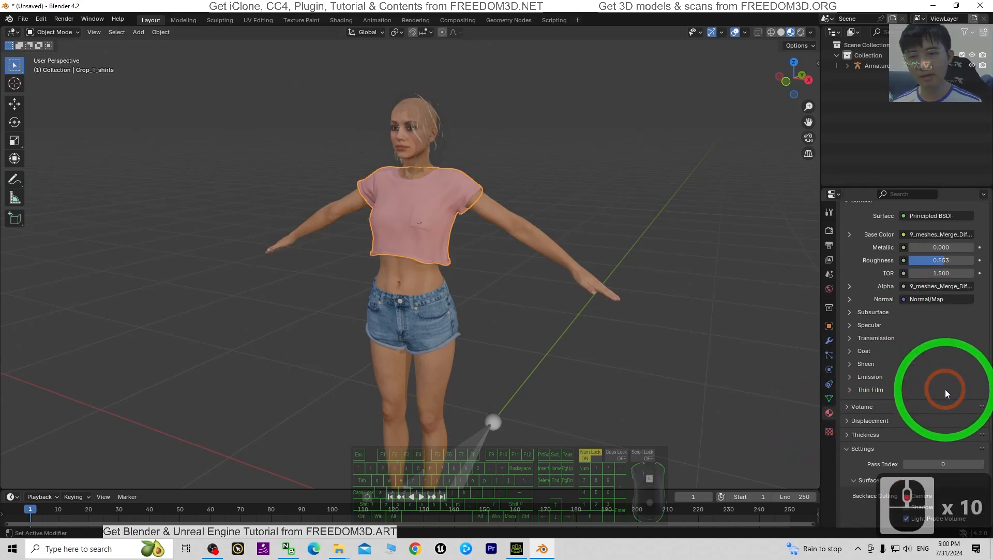
pyautogui.scroll(-3, 934, 341)
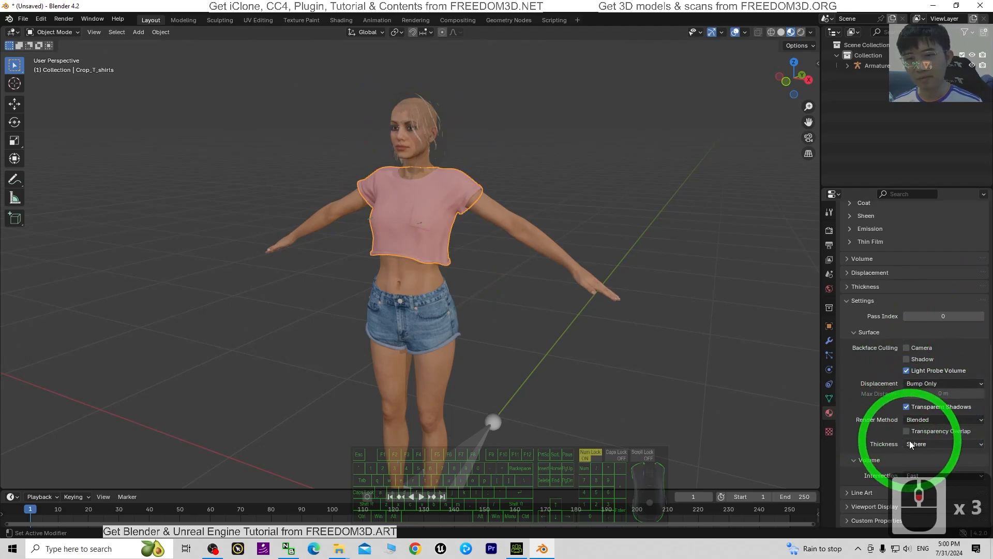
pyautogui.click(916, 419)
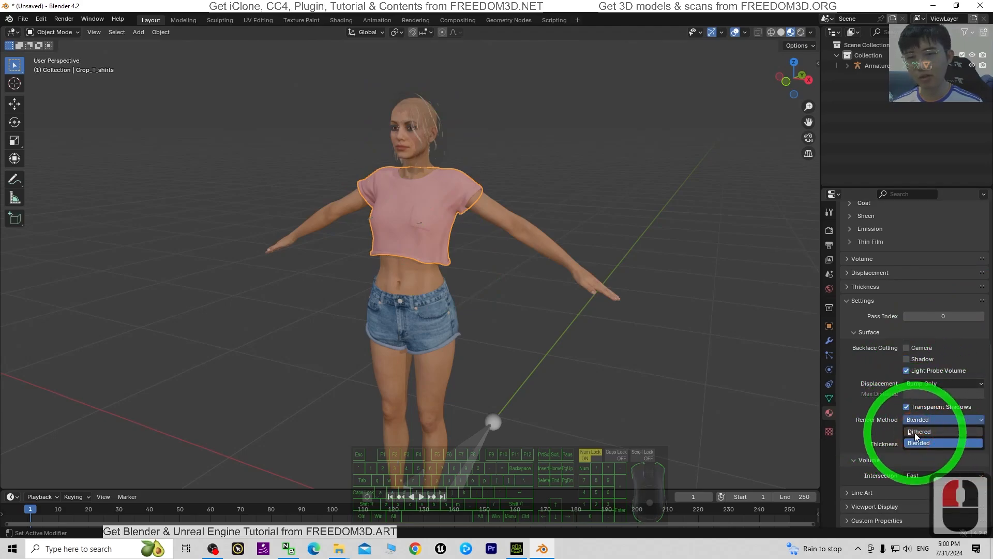
pyautogui.click(917, 433)
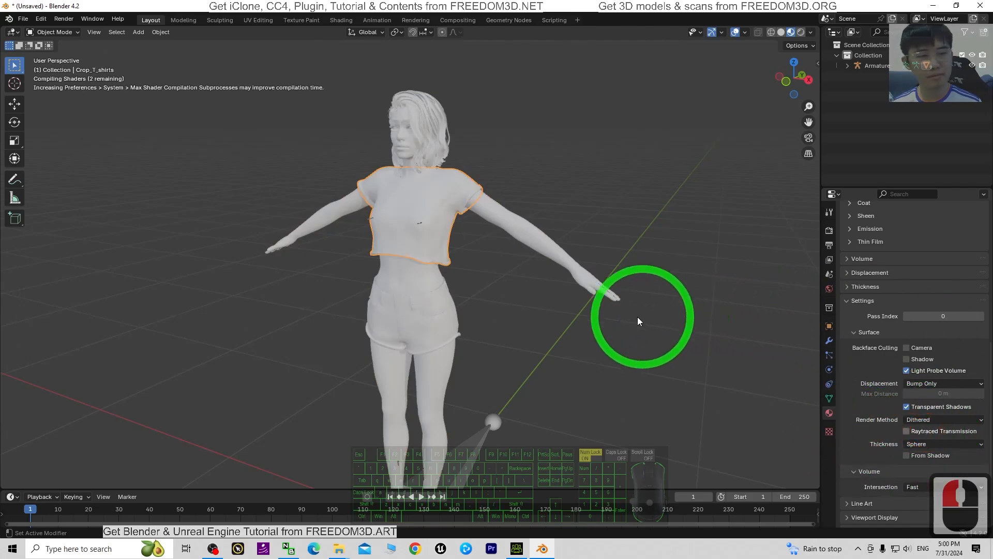
pyautogui.click(554, 326)
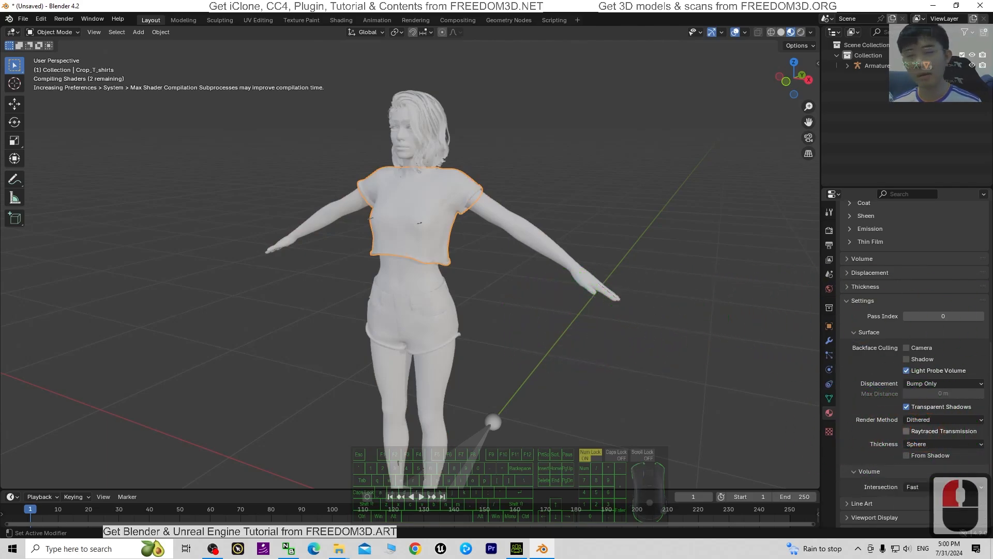
# Examine the textured character from the front, checking the whole figure from head to feet.
pyautogui.click(468, 246)
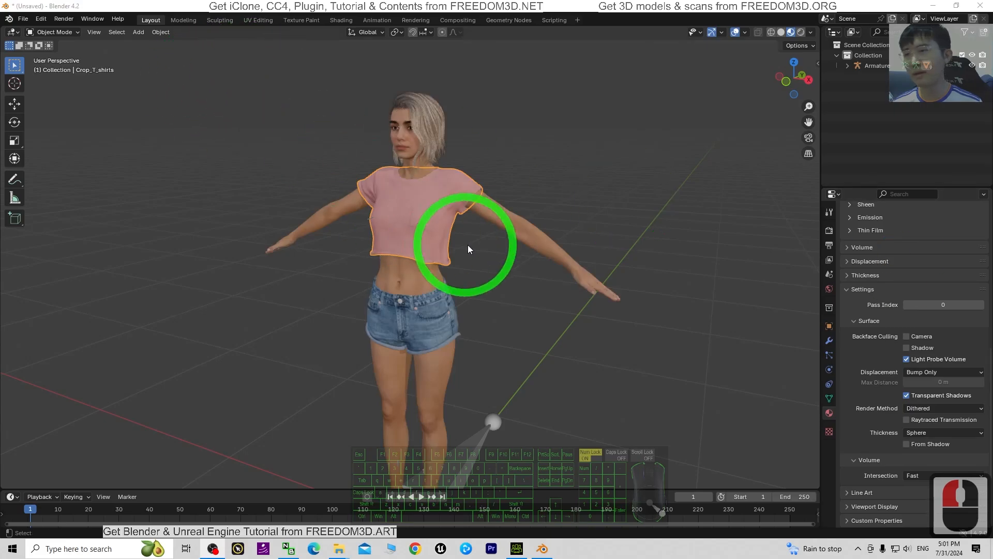
pyautogui.scroll(-4, 522, 318)
pyautogui.scroll(3, 524, 321)
pyautogui.keyDown('shift'); pyautogui.moveTo(521, 336); pyautogui.dragTo(580, 318, button='middle'); pyautogui.keyUp('shift')
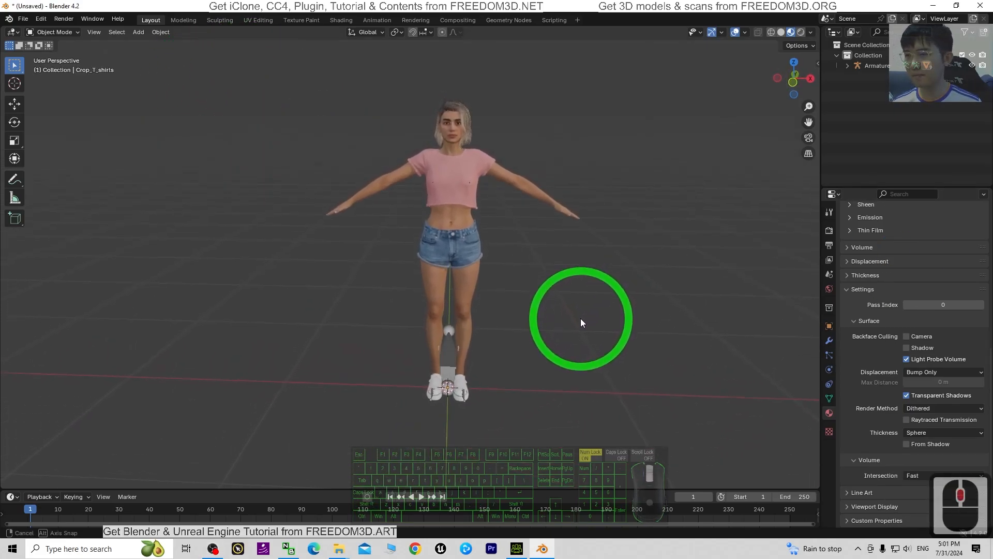
pyautogui.scroll(3, 610, 287)
pyautogui.scroll(-4, 610, 287)
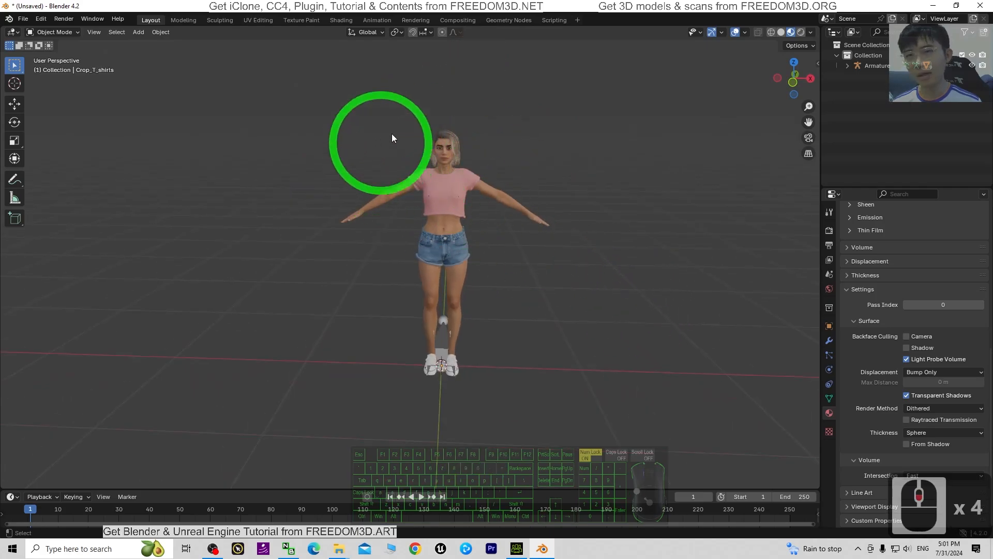
pyautogui.moveTo(457, 297); pyautogui.dragTo(606, 313)
pyautogui.moveTo(606, 313)
pyautogui.mouseDown(button='middle')
pyautogui.moveTo(654, 293)
pyautogui.moveTo(702, 299)
pyautogui.moveTo(608, 294)
pyautogui.mouseUp(button='middle')
pyautogui.scroll(2, 568, 271)
pyautogui.scroll(-2, 566, 267)
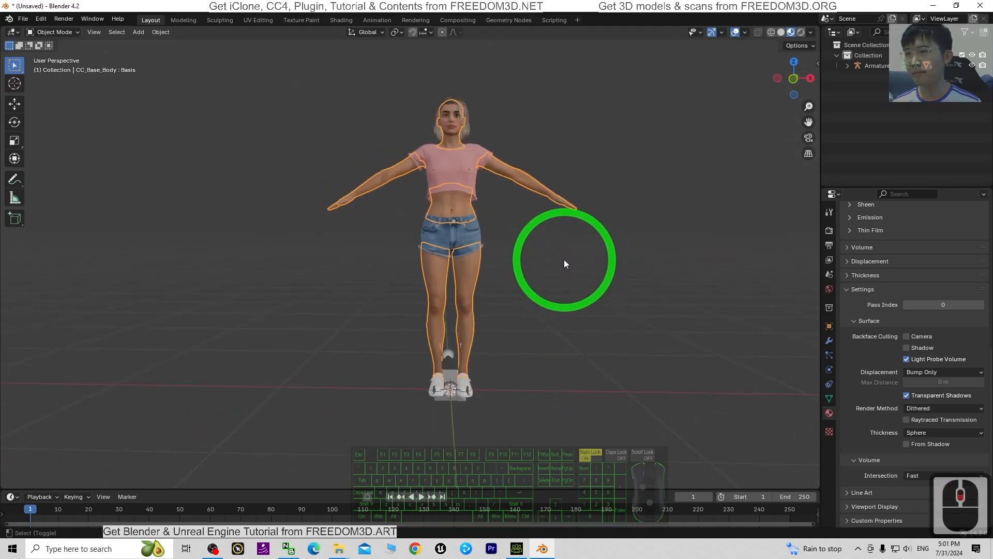
# Delete the cropped T-shirt and the hair from the character.
pyautogui.click(449, 206)
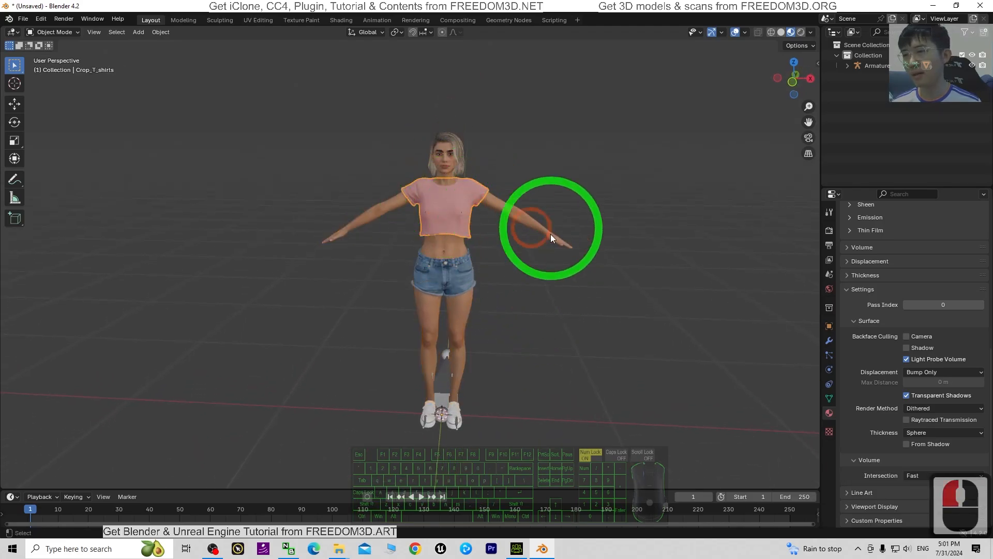
pyautogui.press('Delete')
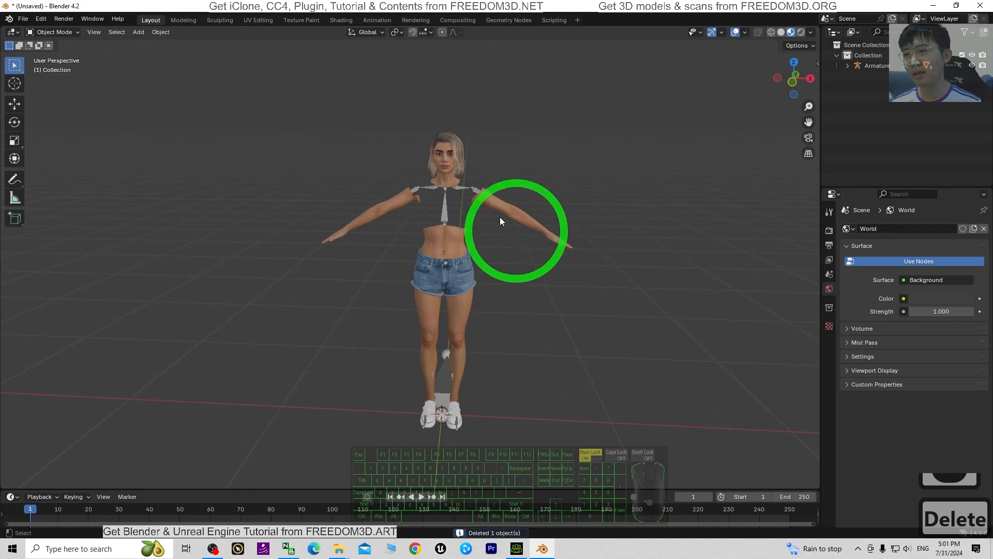
pyautogui.click(452, 150)
pyautogui.press('Delete')
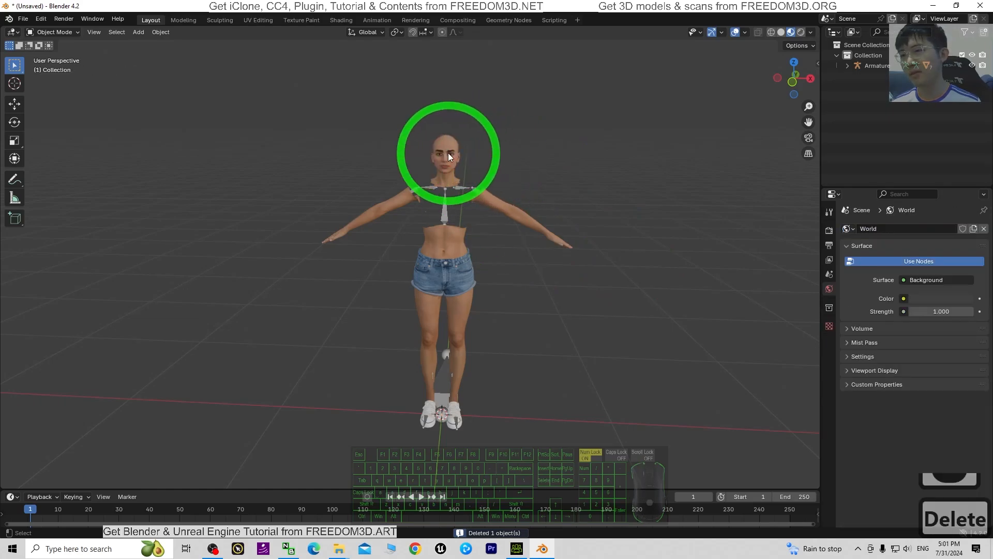
# Expand the armature's hierarchy and delete CC_Base_Eye, CC_Base_Teeth, CC_Base_Tongue and Denim_shorts together.
pyautogui.click(847, 66)
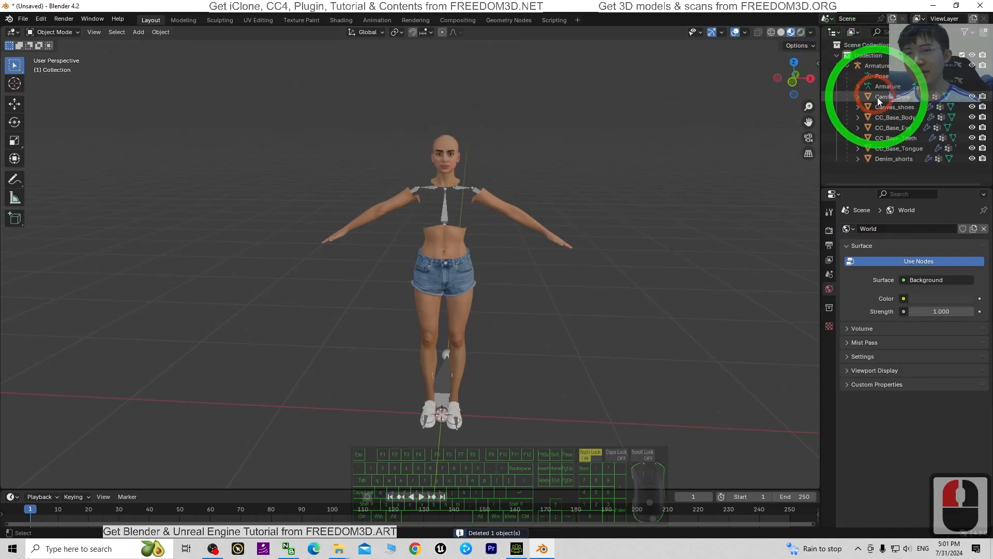
pyautogui.click(465, 319)
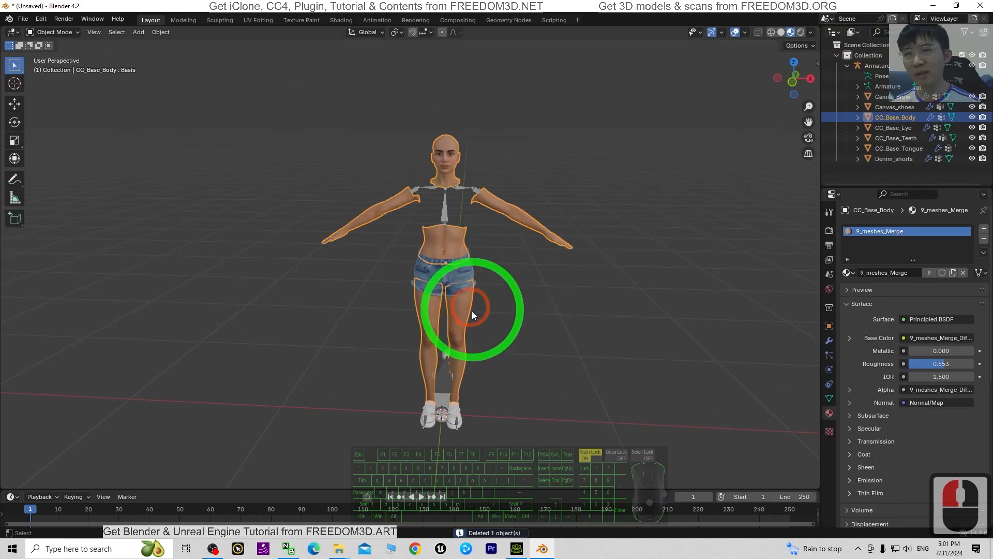
pyautogui.click(900, 127)
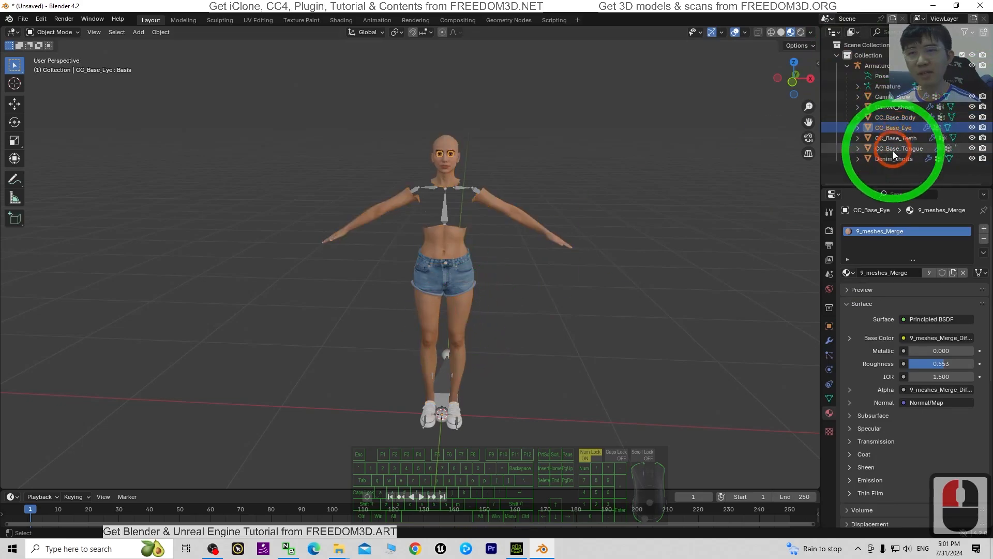
pyautogui.keyDown('shift'); pyautogui.click(905, 158); pyautogui.keyUp('shift')
pyautogui.press('Delete')
# Try deleting the Canvas_shoes and eyebrow objects, and undo the deletion.
pyautogui.click(898, 105)
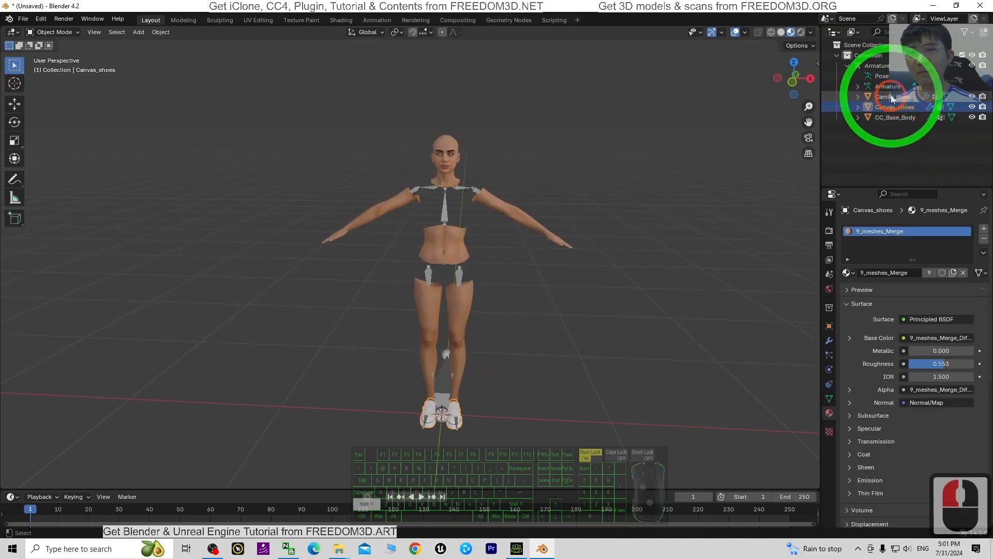
pyautogui.keyDown('shift'); pyautogui.click(893, 97); pyautogui.keyUp('shift')
pyautogui.press('Delete')
pyautogui.moveTo(457, 210); pyautogui.dragTo(553, 315, button='middle')
pyautogui.scroll(2, 539, 347)
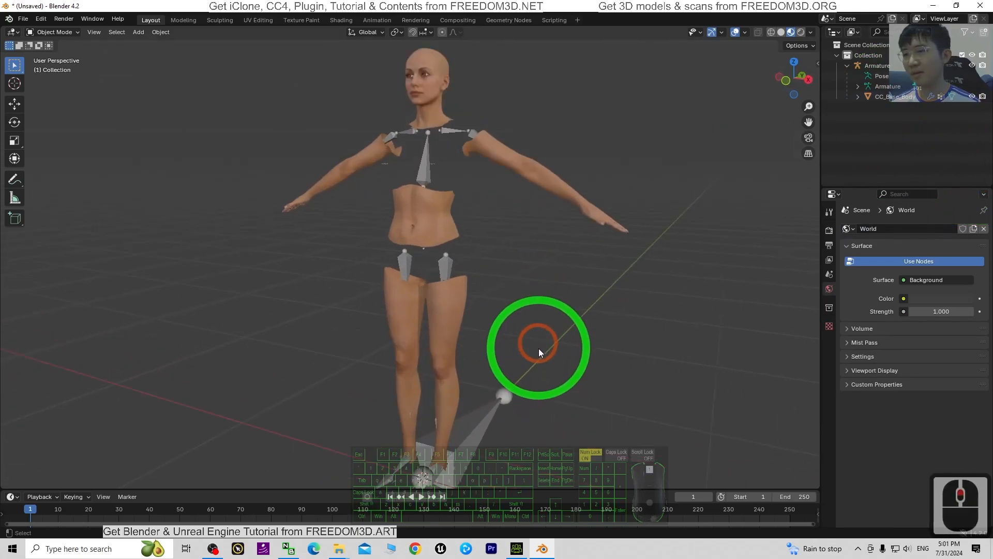
pyautogui.keyDown('shift'); pyautogui.moveTo(539, 375); pyautogui.dragTo(562, 322, button='middle'); pyautogui.keyUp('shift')
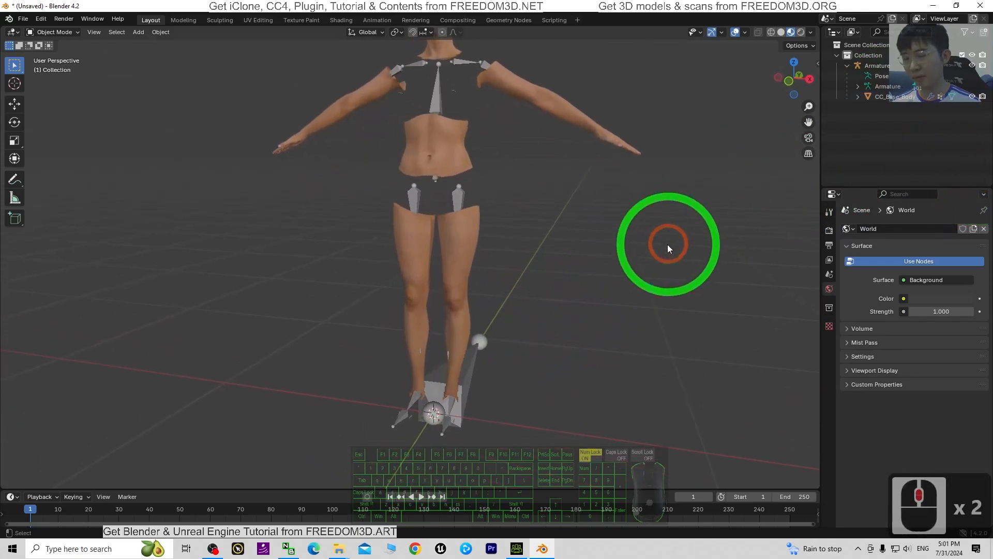
pyautogui.hotkey('ctrl', 'z')
pyautogui.hotkey('ctrl', 'z')
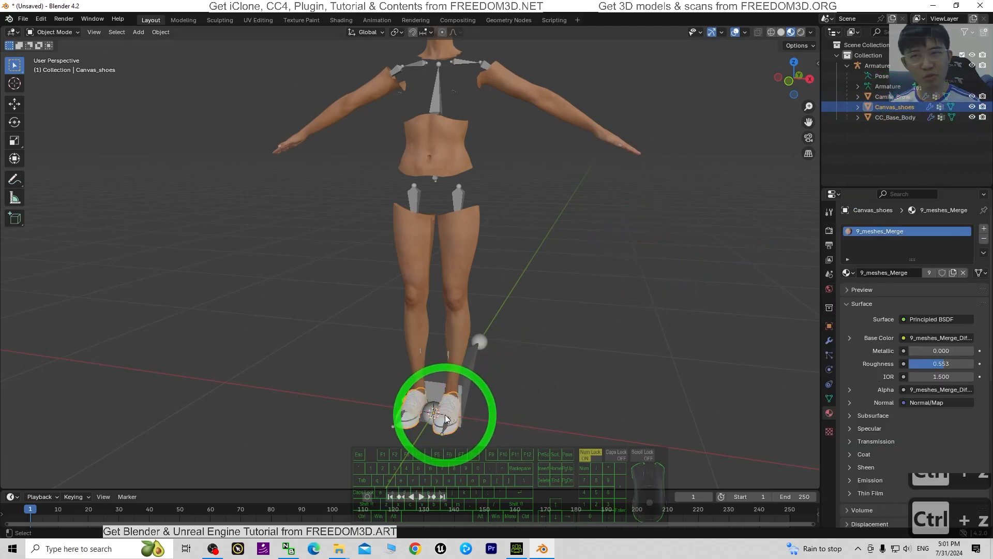
# Put CC_Base_Body in Edit Mode, clear the mesh selection and switch to face selection.
pyautogui.moveTo(672, 362); pyautogui.dragTo(596, 302, button='middle')
pyautogui.keyDown('shift'); pyautogui.moveTo(558, 203); pyautogui.dragTo(552, 241, button='middle'); pyautogui.keyUp('shift')
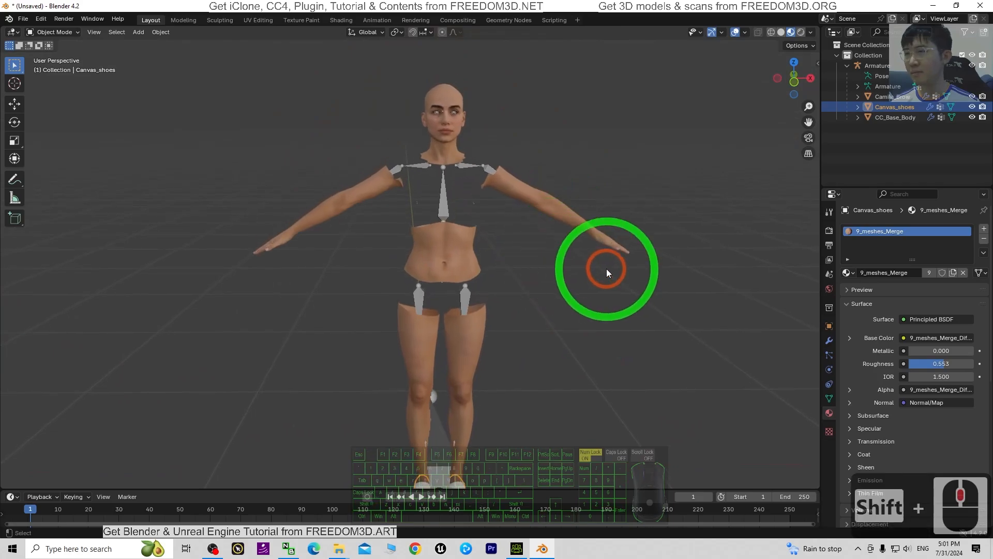
pyautogui.click(452, 228)
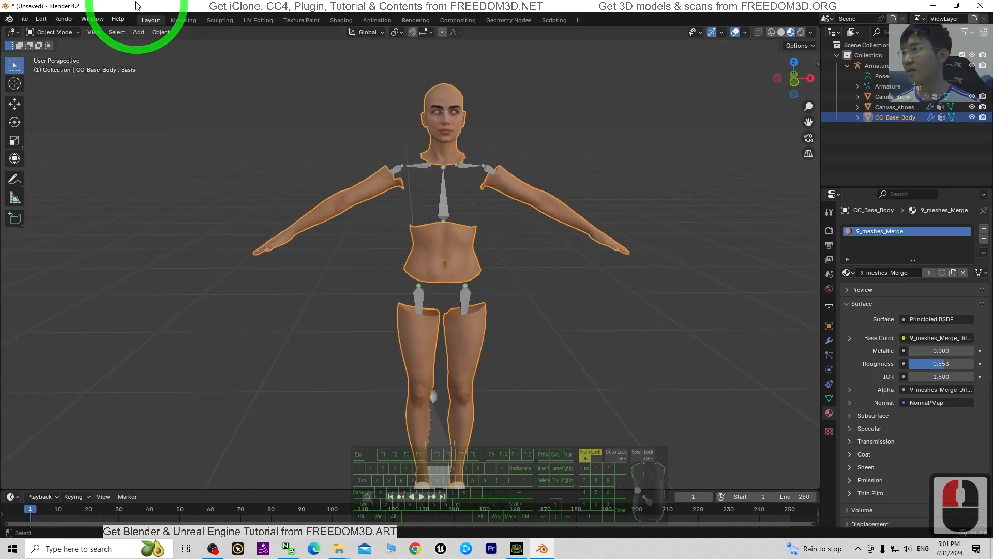
pyautogui.click(54, 32)
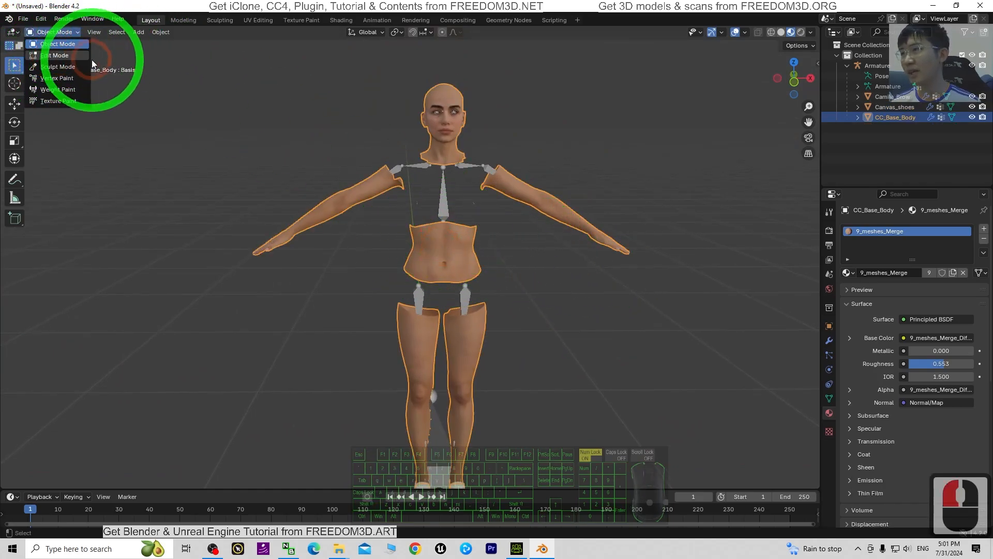
pyautogui.click(58, 55)
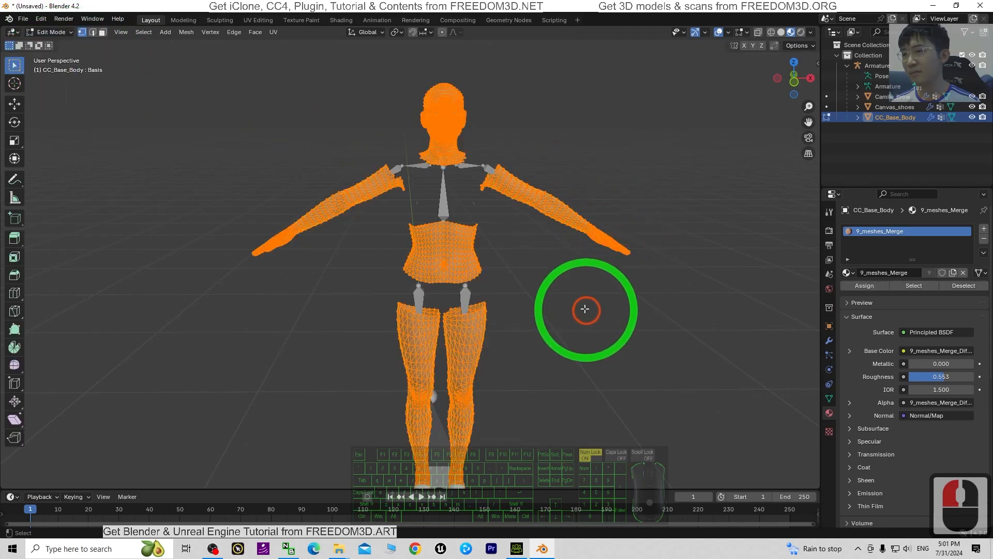
pyautogui.click(581, 306)
pyautogui.click(528, 245)
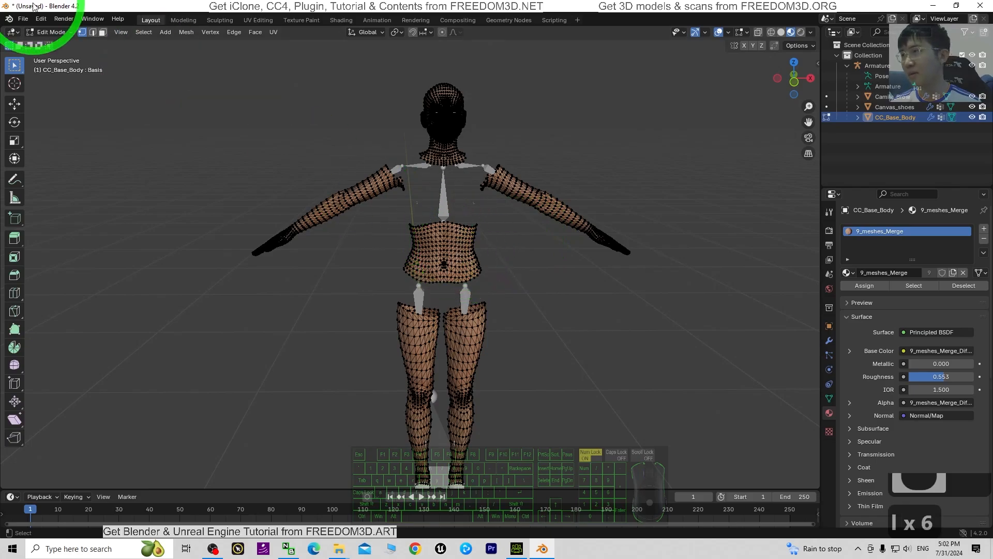
pyautogui.click(102, 33)
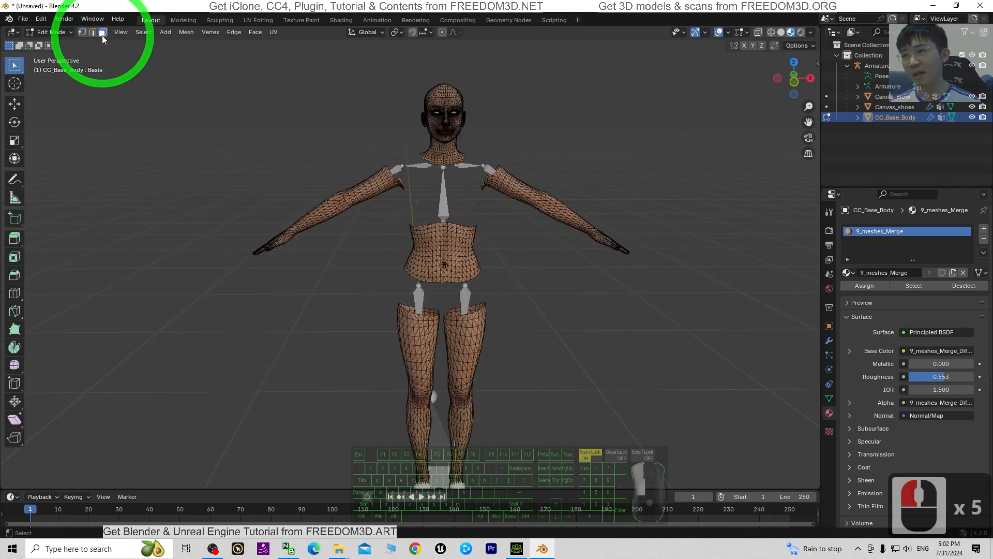
# Delete the vertices of the linked waist section and the character's left arm from the body mesh.
pyautogui.press('l')
pyautogui.press('Delete')
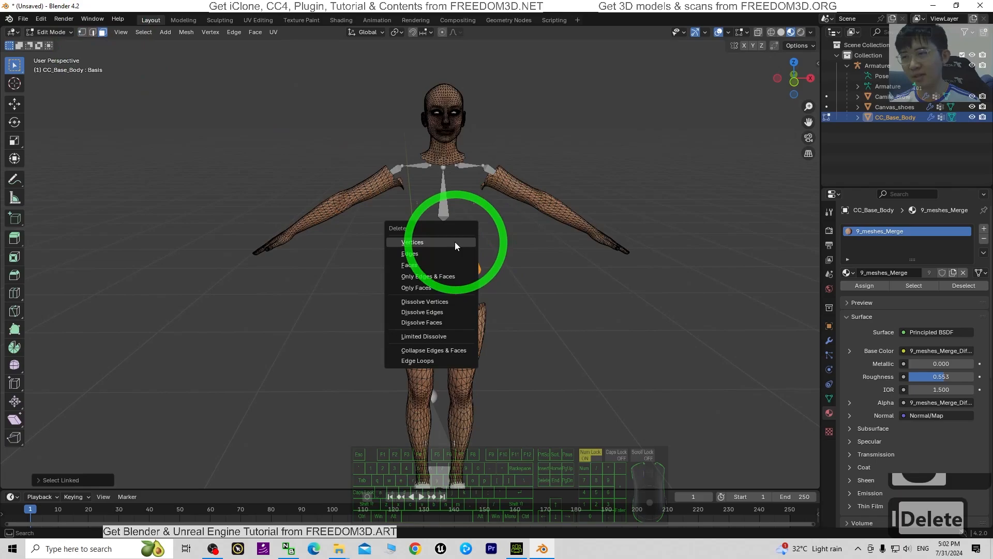
pyautogui.click(449, 242)
pyautogui.press('l')
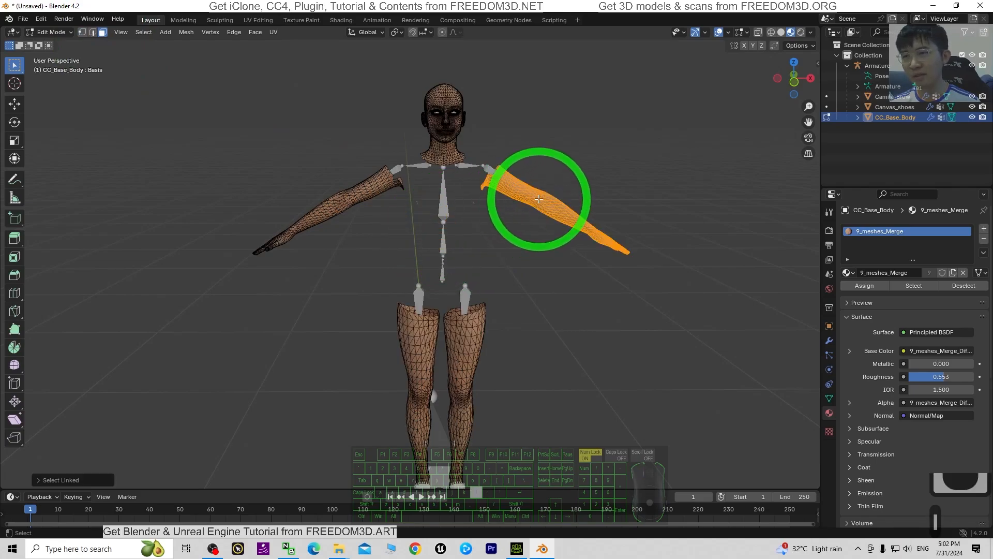
pyautogui.press('Delete')
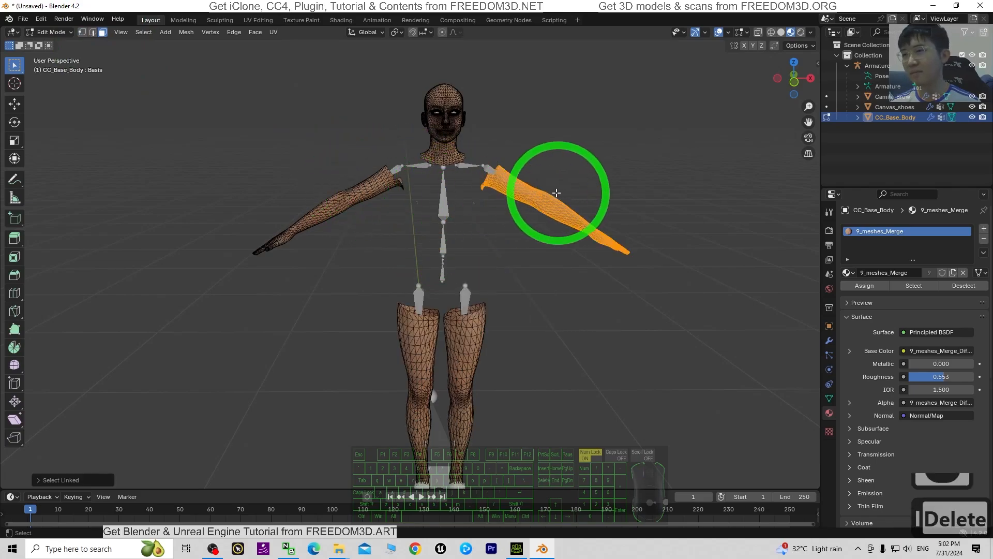
pyautogui.press('Delete')
pyautogui.click(515, 196)
# Delete the vertices of the head and the character's right arm, keeping the legs.
pyautogui.press('l')
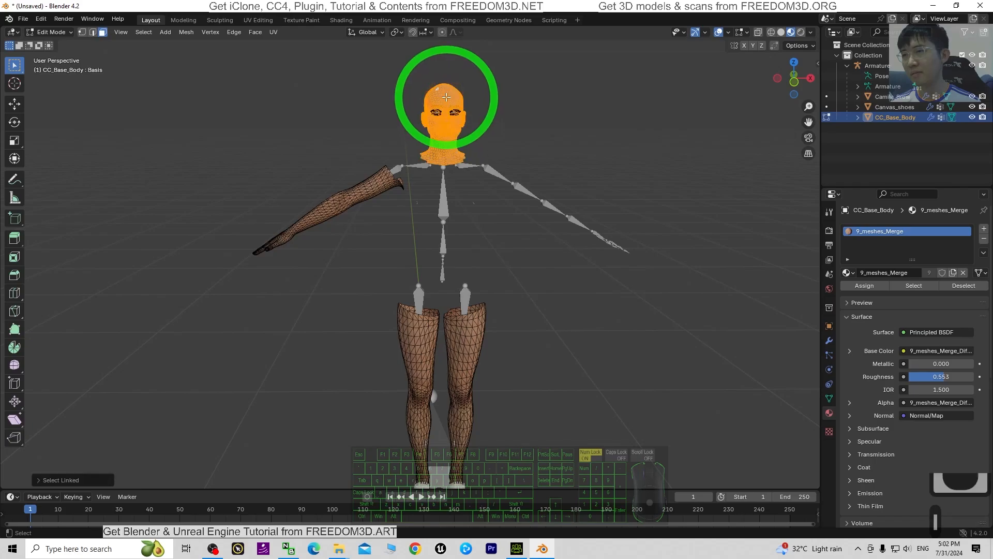
pyautogui.press('Delete')
pyautogui.click(414, 98)
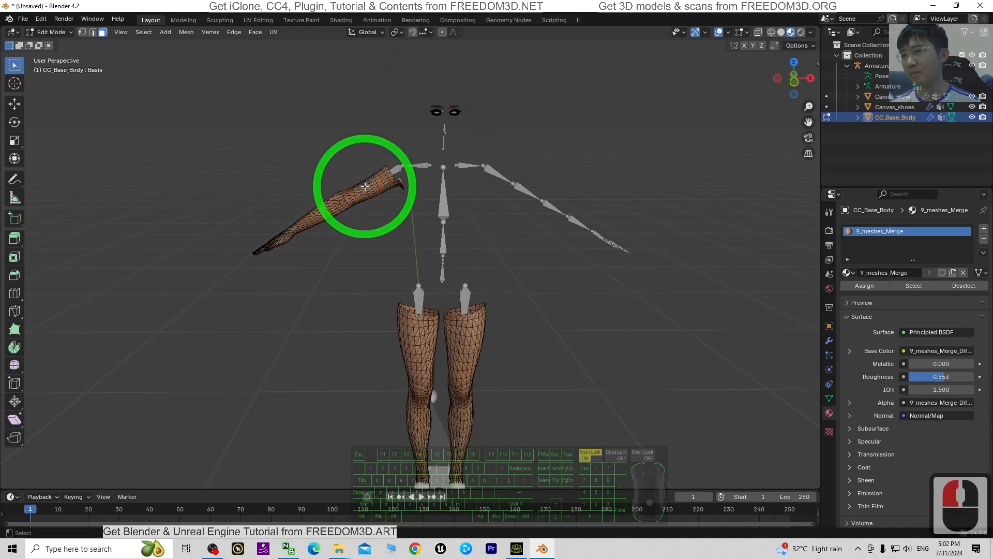
pyautogui.press('Delete')
pyautogui.click(358, 186)
# Delete the vertices of the linked upper eyelash piece on the character's left eye.
pyautogui.scroll(5, 528, 102)
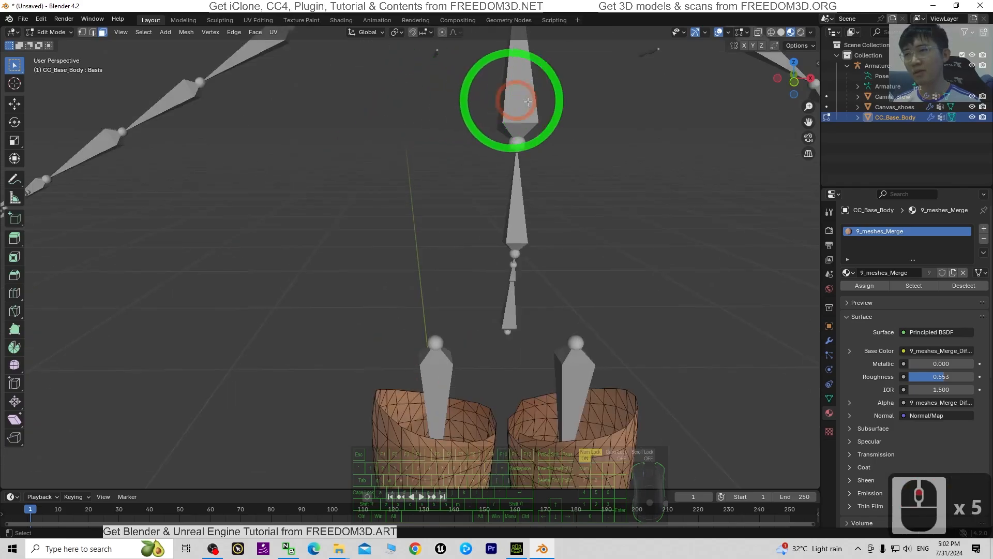
pyautogui.scroll(-2, 527, 102)
pyautogui.keyDown('shift'); pyautogui.moveTo(563, 98); pyautogui.dragTo(561, 238, button='middle'); pyautogui.keyUp('shift')
pyautogui.scroll(3, 564, 230)
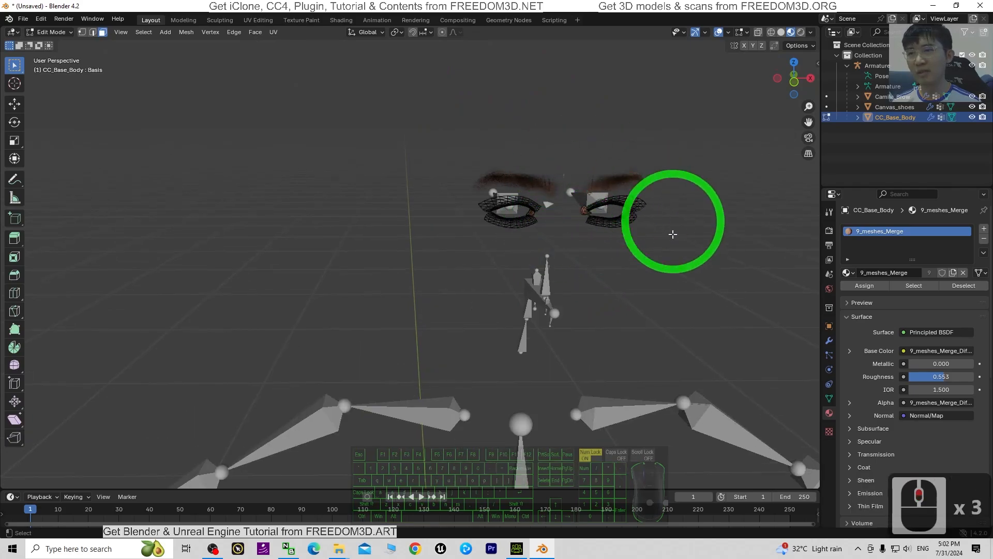
pyautogui.keyDown('shift'); pyautogui.moveTo(672, 234); pyautogui.dragTo(567, 288, button='middle'); pyautogui.keyUp('shift')
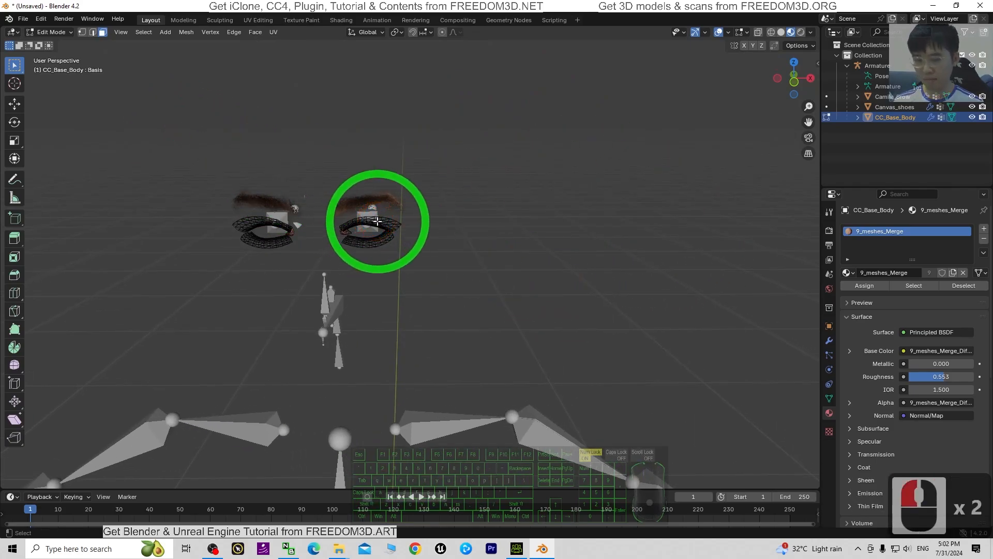
pyautogui.doubleClick(377, 221)
pyautogui.press('Delete')
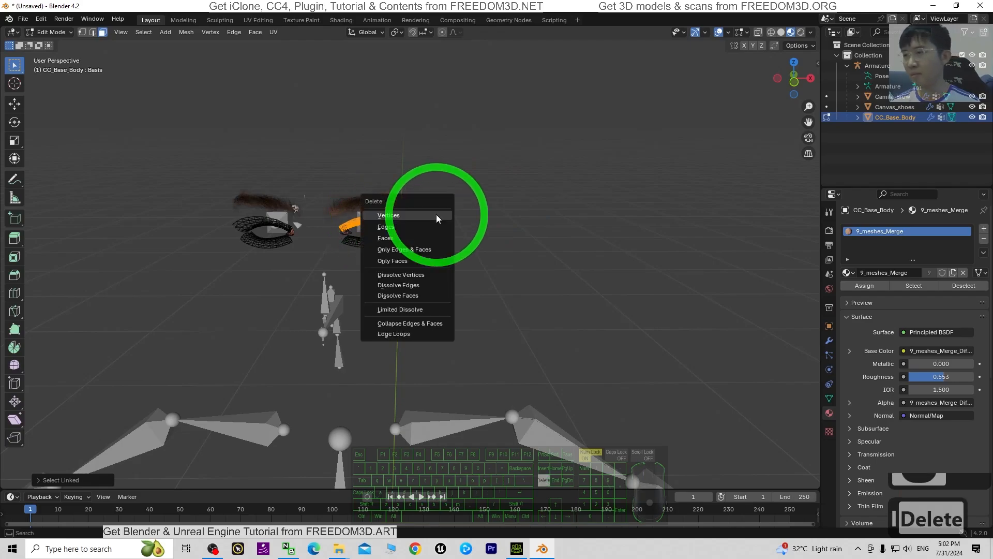
pyautogui.click(394, 215)
# Select all remaining linked eyelash and eye pieces around both eyes and delete their vertices.
pyautogui.moveTo(478, 292); pyautogui.dragTo(147, 171)
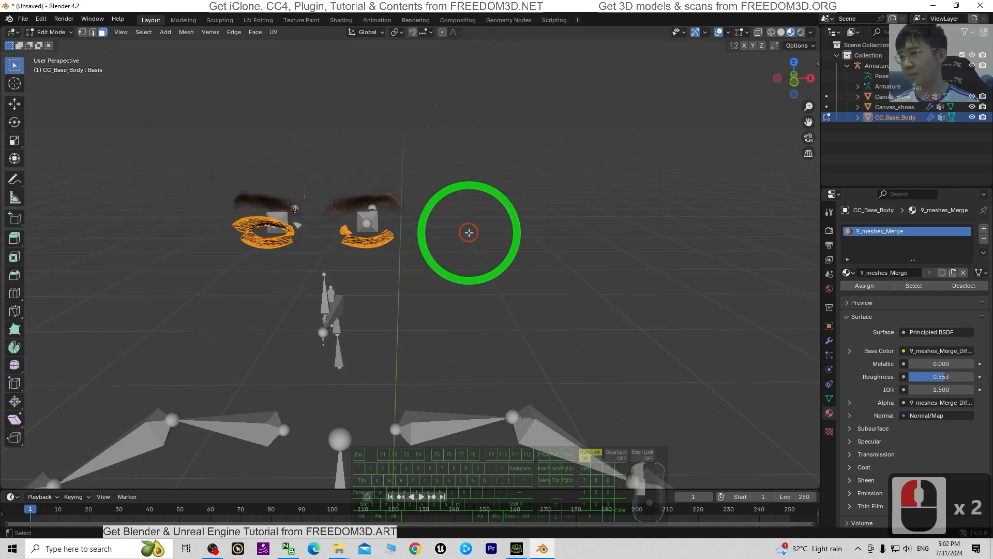
pyautogui.keyDown('shift'); pyautogui.doubleClick(271, 231); pyautogui.keyUp('shift')
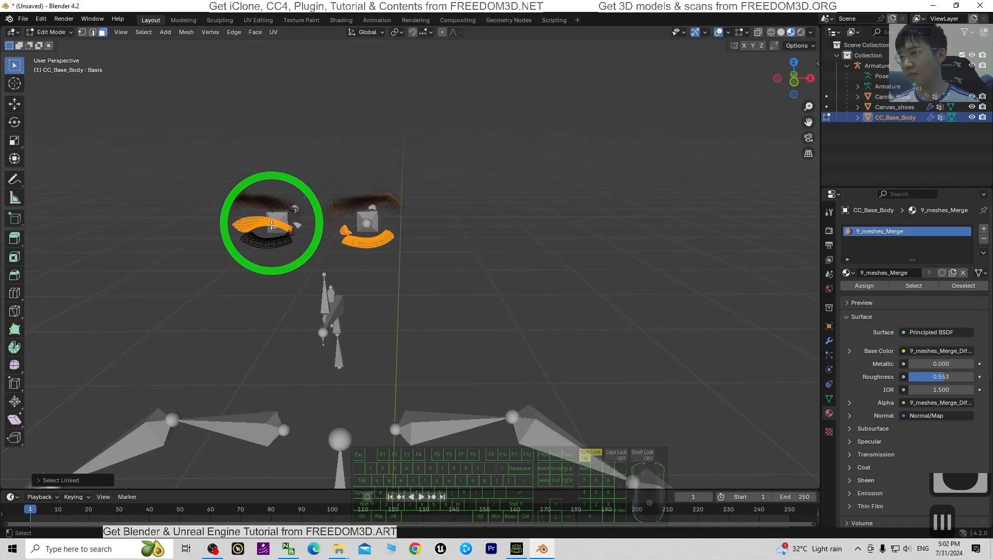
pyautogui.keyDown('shift'); pyautogui.doubleClick(266, 242); pyautogui.keyUp('shift')
pyautogui.press('Delete')
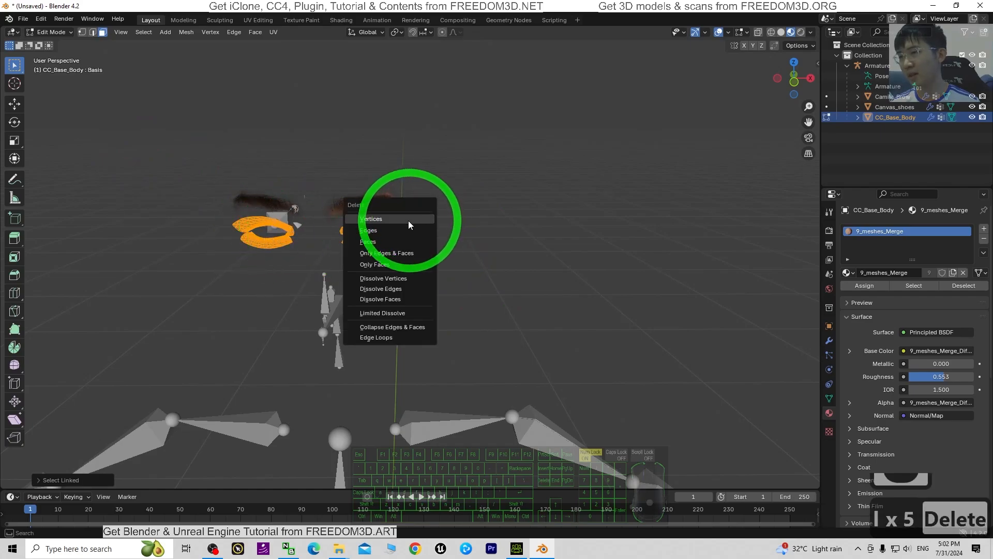
pyautogui.click(409, 221)
pyautogui.moveTo(408, 221); pyautogui.dragTo(435, 221, button='middle')
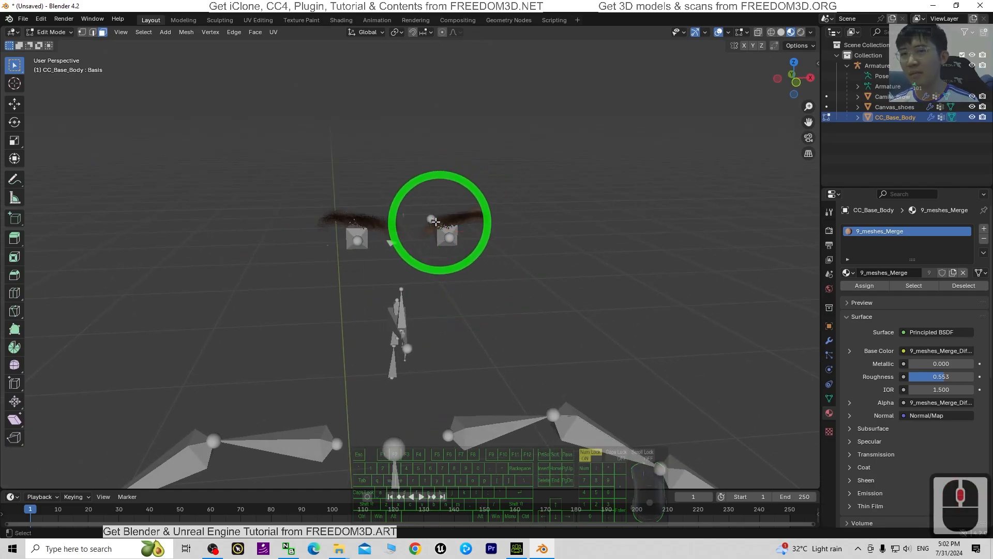
# Return to Object Mode and delete the eyebrow object.
pyautogui.click(52, 32)
pyautogui.click(50, 43)
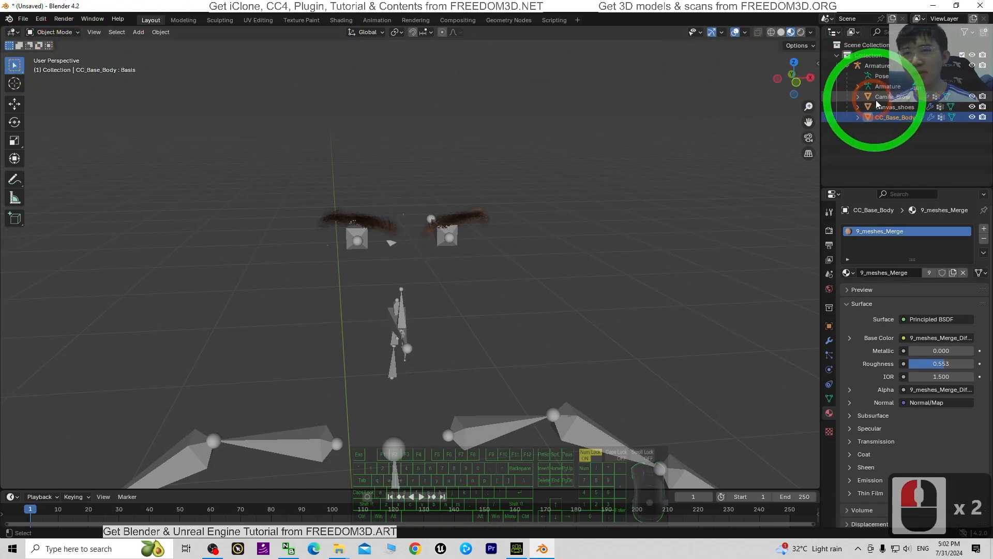
pyautogui.click(895, 98)
pyautogui.press('Delete')
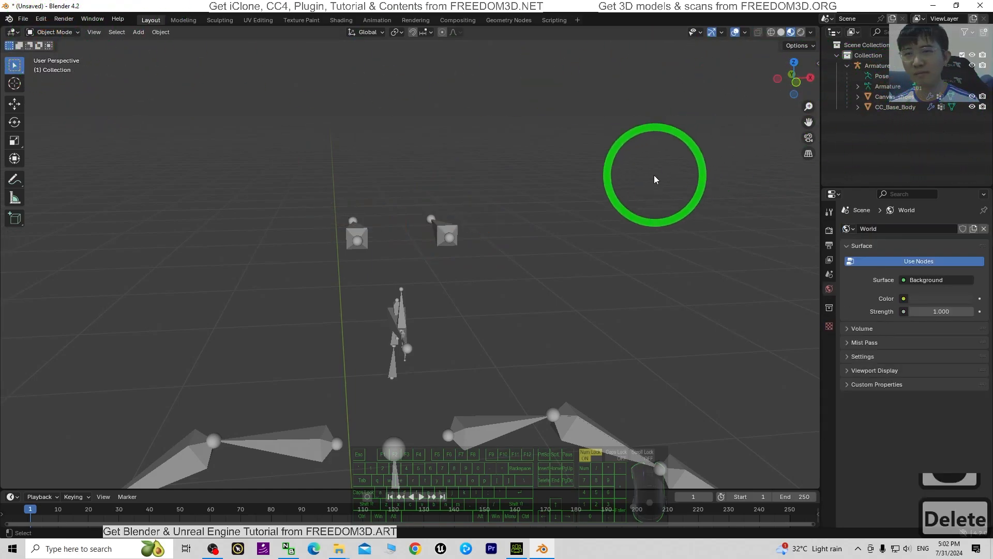
# Select the leg mesh of the character and switch it to Edit Mode.
pyautogui.scroll(-5, 653, 175)
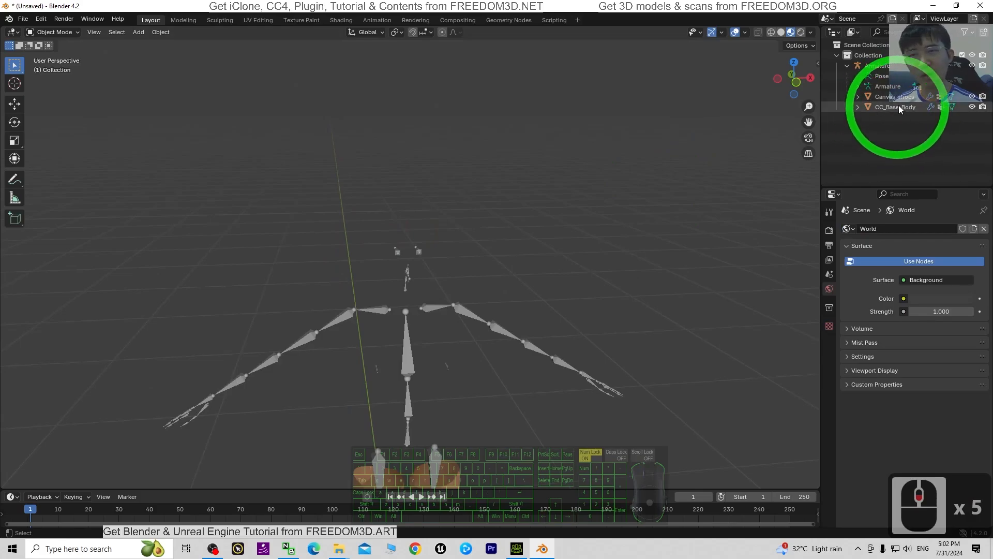
pyautogui.scroll(-6, 570, 265)
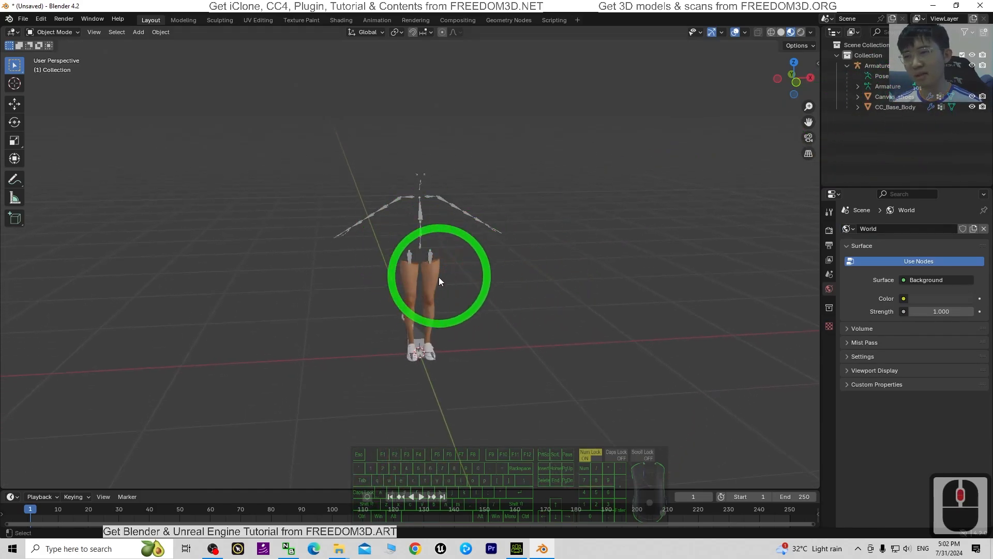
pyautogui.scroll(6, 439, 277)
pyautogui.scroll(-3, 471, 345)
pyautogui.keyDown('shift'); pyautogui.moveTo(506, 323); pyautogui.dragTo(520, 295, button='middle'); pyautogui.keyUp('shift')
pyautogui.moveTo(615, 296); pyautogui.dragTo(546, 285, button='middle')
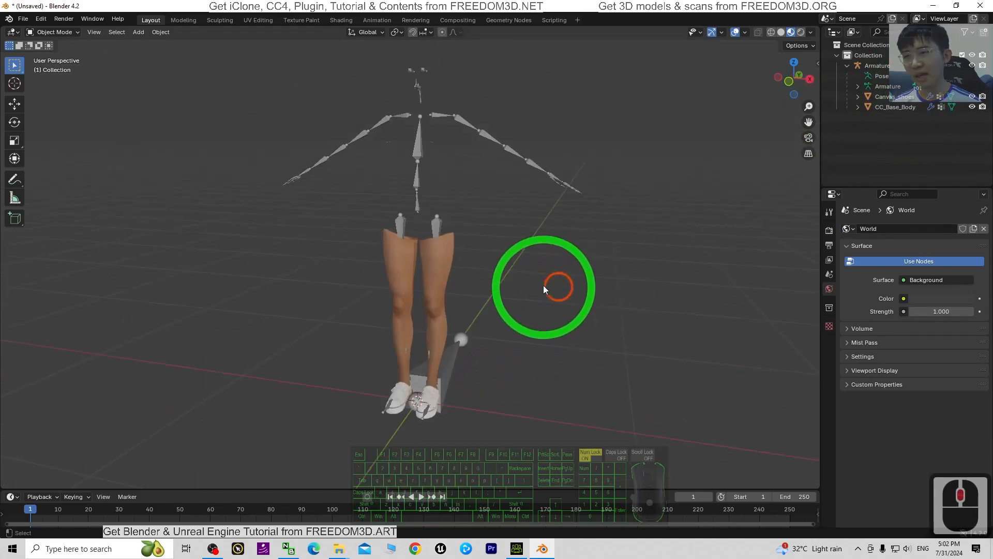
pyautogui.click(443, 261)
pyautogui.click(51, 17)
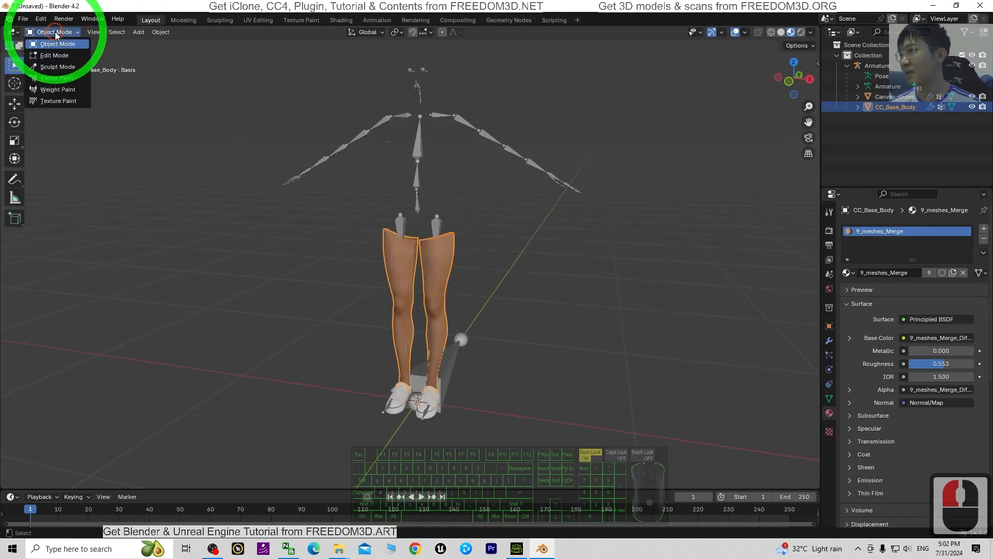
pyautogui.click(54, 56)
pyautogui.scroll(3, 561, 259)
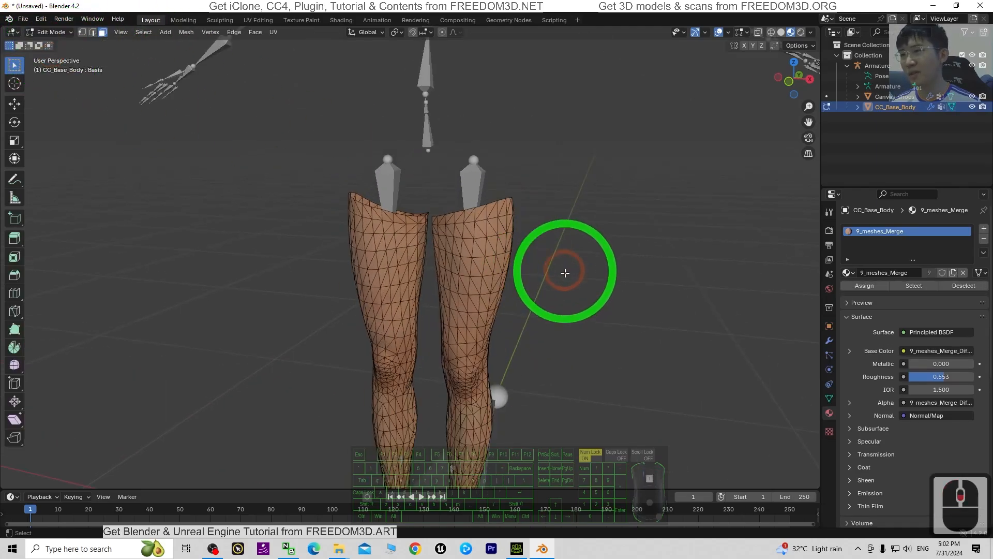
pyautogui.moveTo(563, 271)
pyautogui.keyDown('shift'); pyautogui.mouseDown(button='middle')
pyautogui.moveTo(545, 294)
pyautogui.moveTo(540, 333)
pyautogui.mouseUp(button='middle'); pyautogui.keyUp('shift')
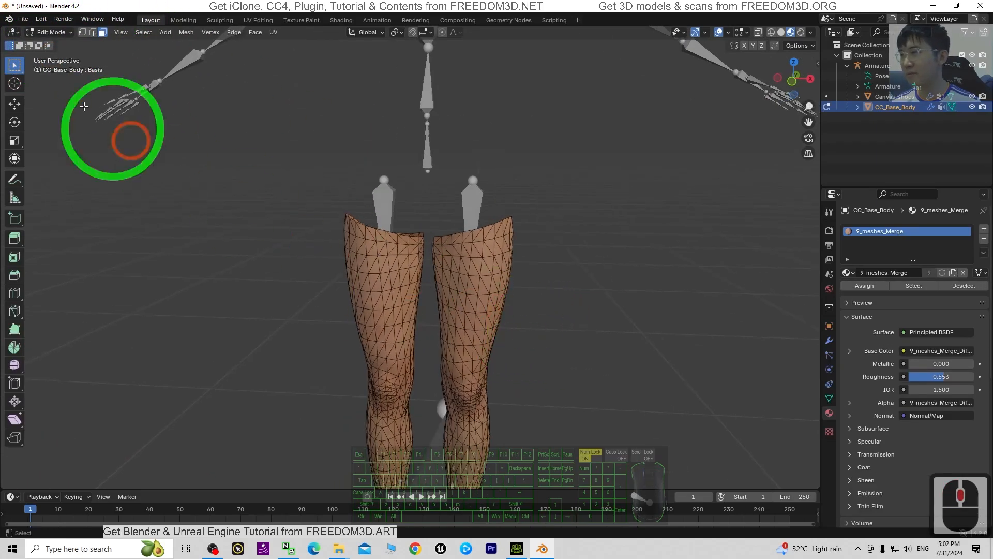
# Switch the viewport to wireframe shading and show the thighs in the front orthographic view.
pyautogui.click(52, 32)
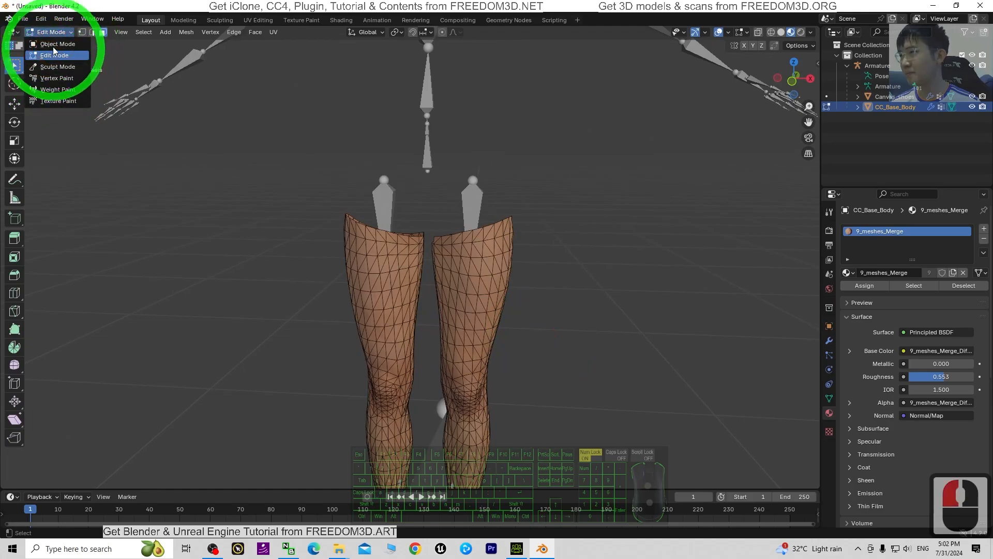
pyautogui.click(592, 280)
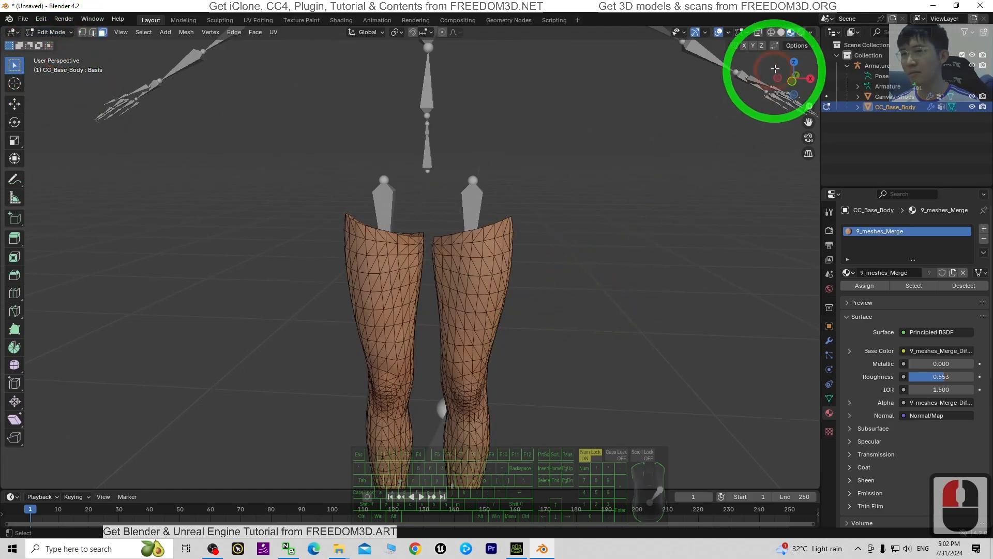
pyautogui.moveTo(603, 239); pyautogui.dragTo(647, 259, button='middle')
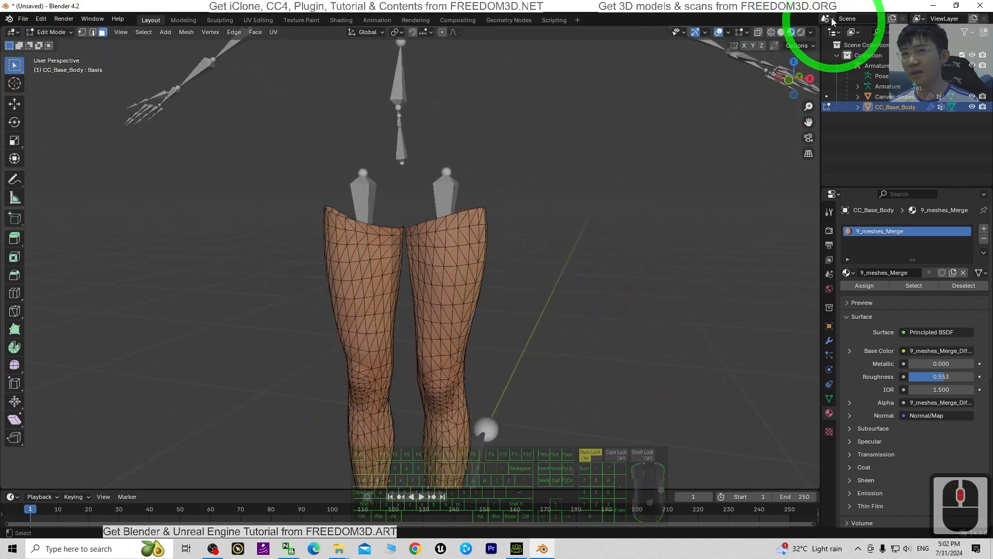
pyautogui.click(771, 34)
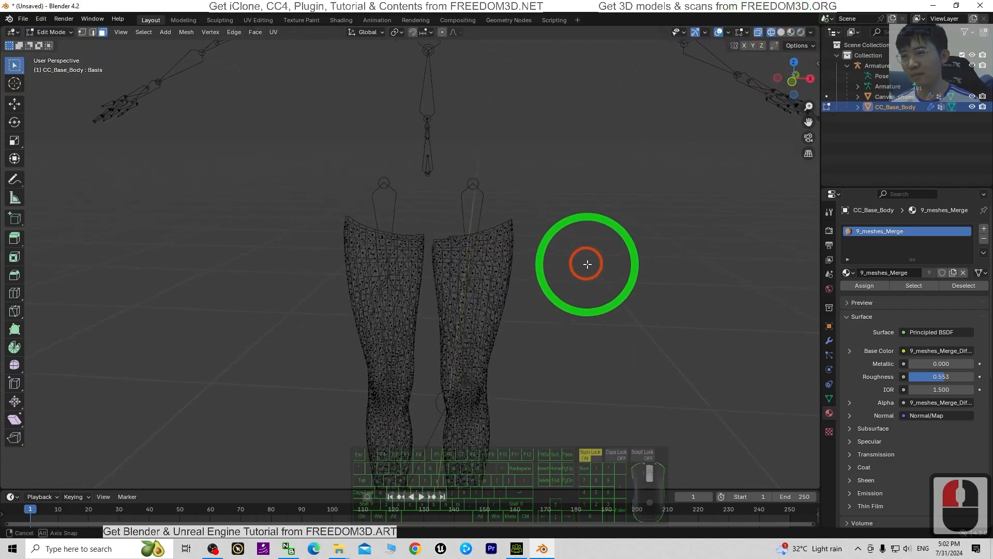
pyautogui.scroll(-6, 585, 256)
pyautogui.moveTo(585, 257); pyautogui.dragTo(563, 300, button='middle')
pyautogui.scroll(4, 492, 248)
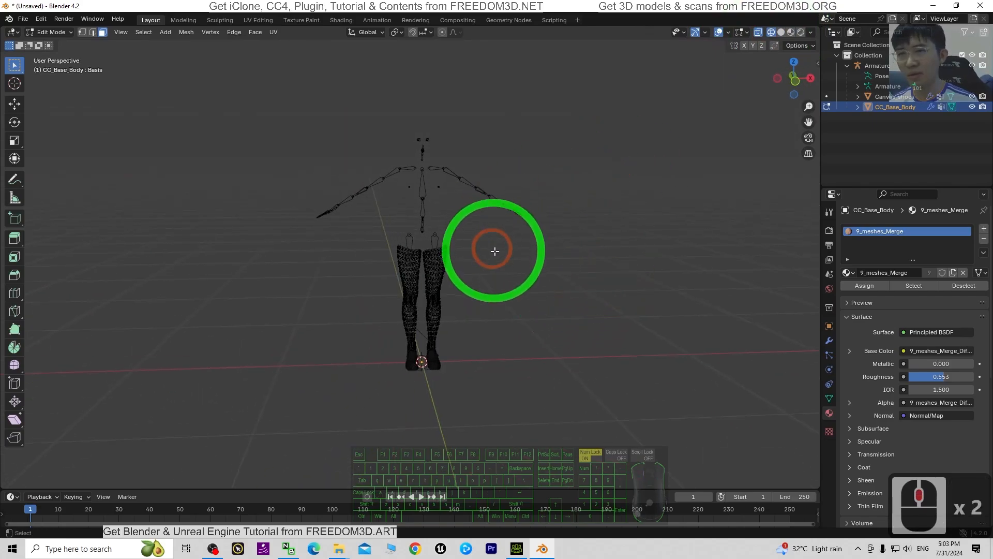
pyautogui.click(795, 82)
pyautogui.scroll(9, 569, 237)
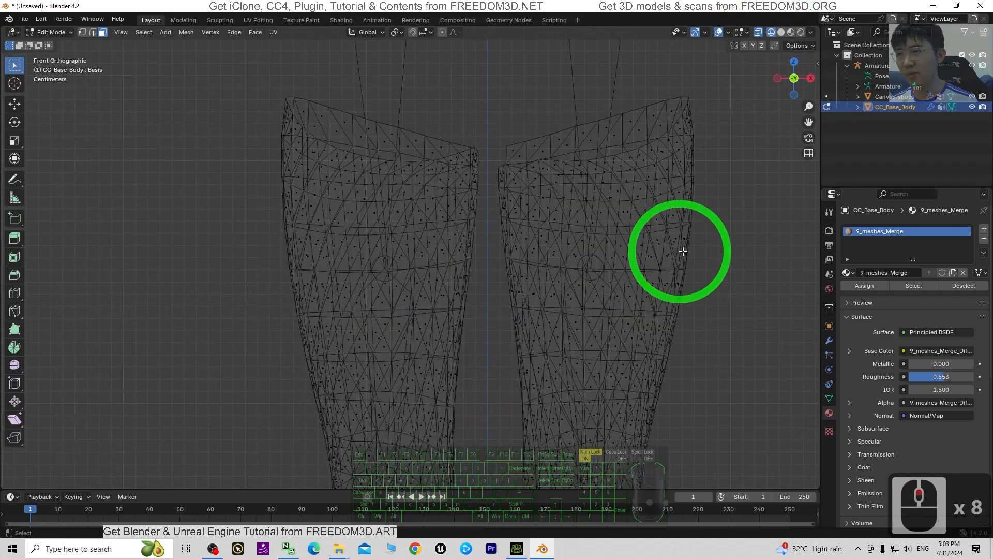
pyautogui.scroll(-2, 731, 179)
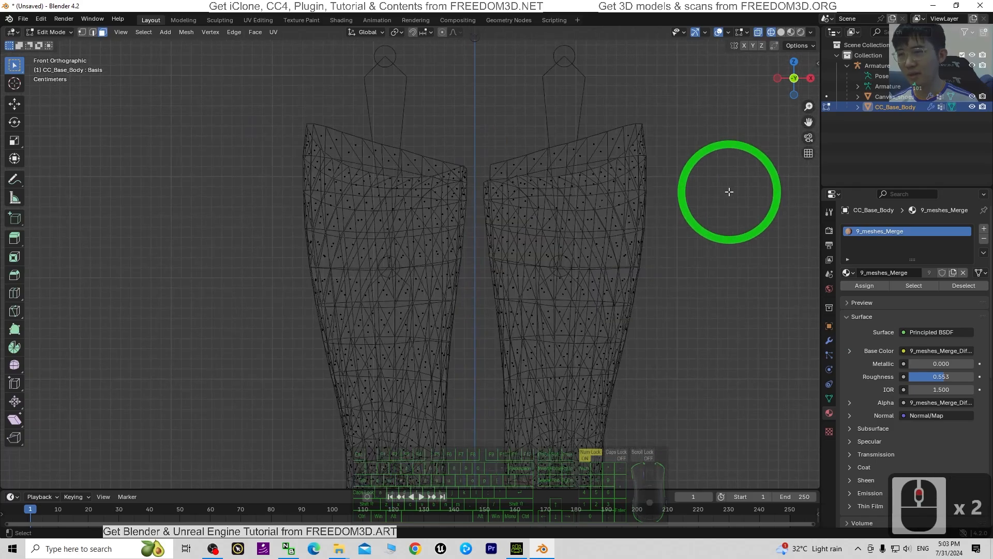
pyautogui.keyDown('shift'); pyautogui.moveTo(742, 192); pyautogui.dragTo(720, 244, button='middle'); pyautogui.keyUp('shift')
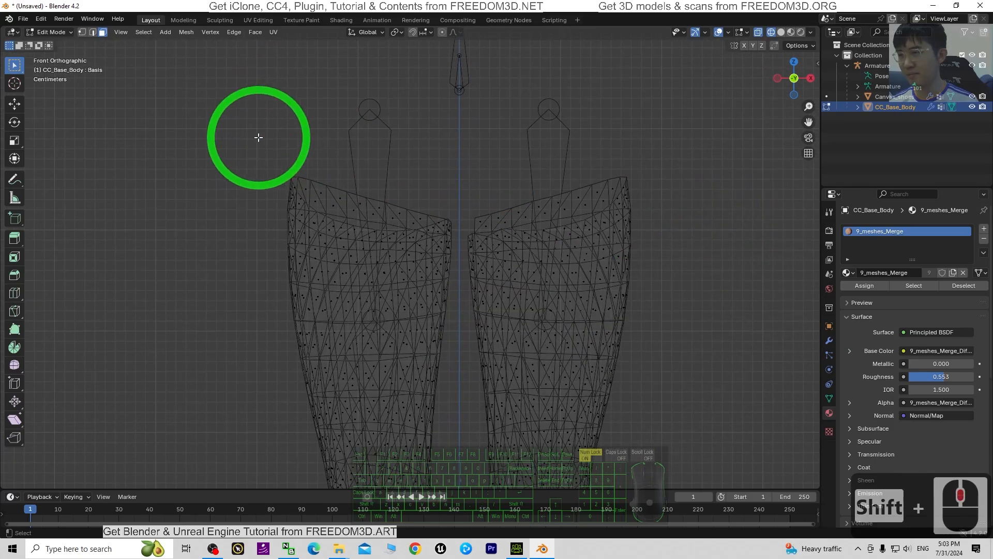
# Box-select the slanted upper bands of both thighs through the mesh and delete them to level the leg tops.
pyautogui.keyDown('shift'); pyautogui.moveTo(251, 154); pyautogui.dragTo(707, 247); pyautogui.keyUp('shift')
pyautogui.moveTo(723, 257); pyautogui.dragTo(563, 257, button='middle')
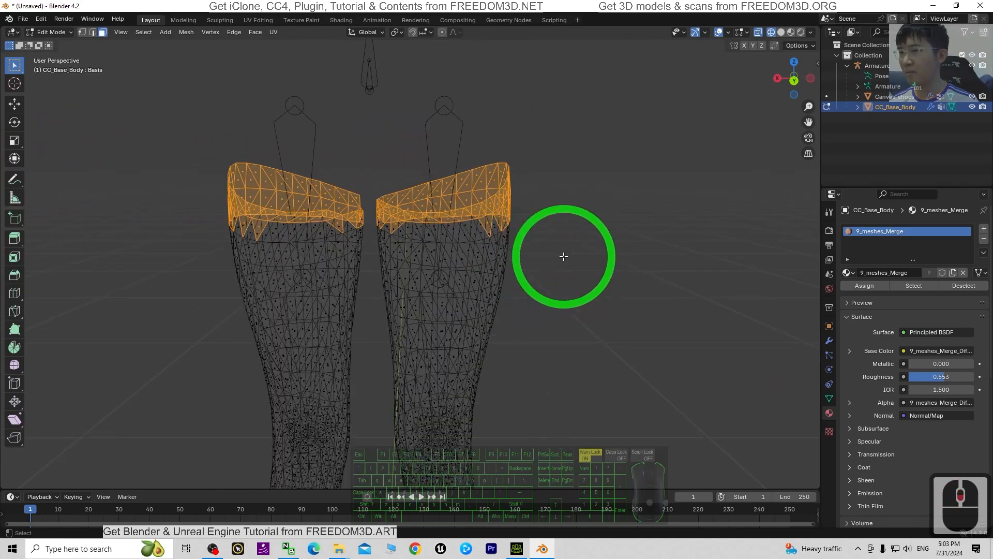
pyautogui.press('Delete')
pyautogui.click(621, 162)
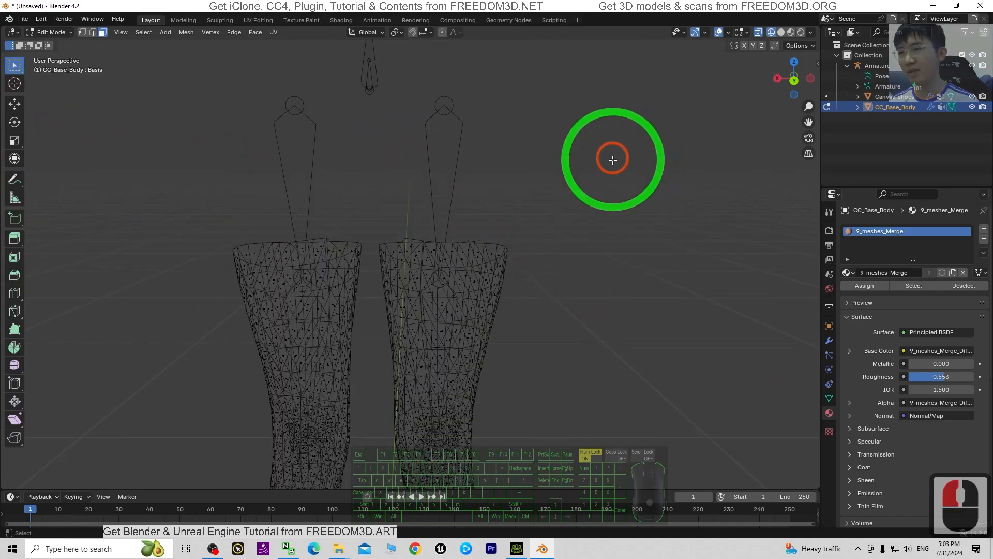
# Select the raised strip of faces along the top rim of the character's left thigh using a shortest-path selection.
pyautogui.moveTo(569, 253); pyautogui.dragTo(410, 277, button='middle')
pyautogui.scroll(3, 244, 212)
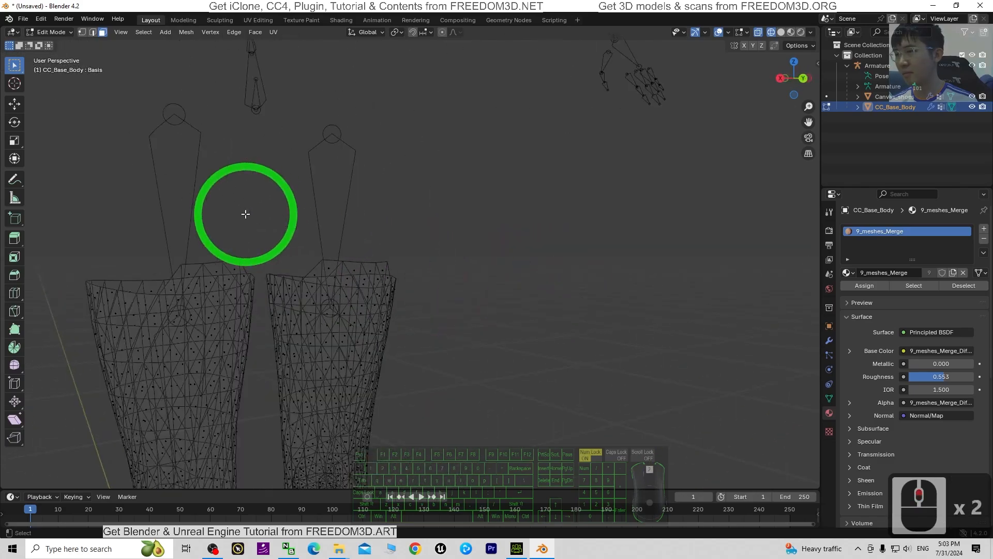
pyautogui.keyDown('shift'); pyautogui.moveTo(401, 241); pyautogui.dragTo(453, 236, button='middle'); pyautogui.keyUp('shift')
pyautogui.click(193, 268)
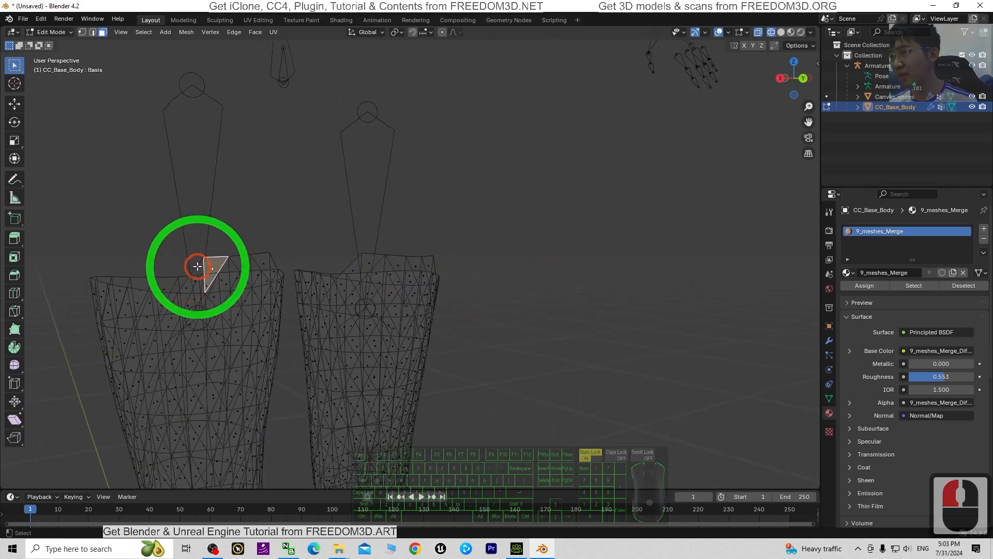
pyautogui.moveTo(195, 265); pyautogui.dragTo(261, 321, button='middle')
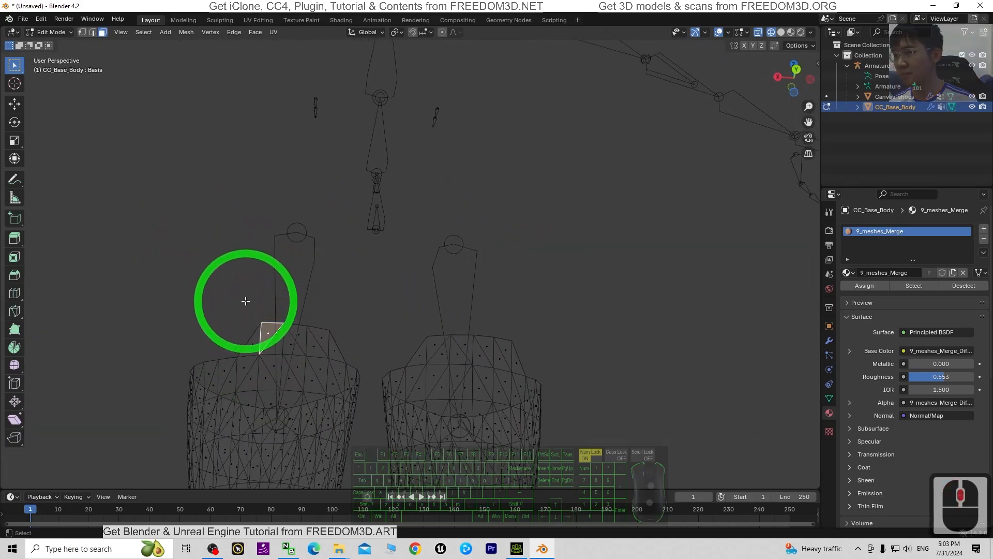
pyautogui.keyDown('ctrl'); pyautogui.click(332, 345); pyautogui.keyUp('ctrl')
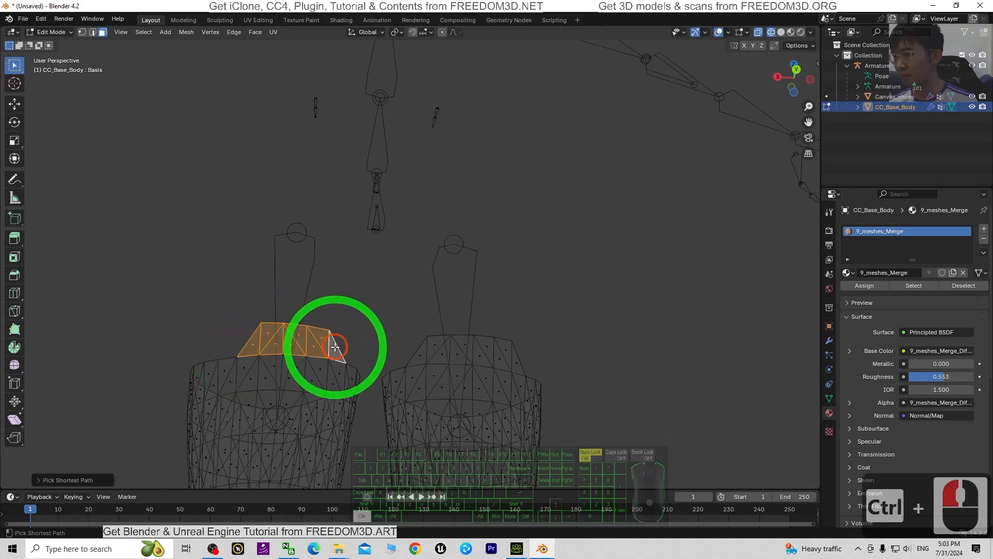
pyautogui.press('Delete')
pyautogui.click(470, 318)
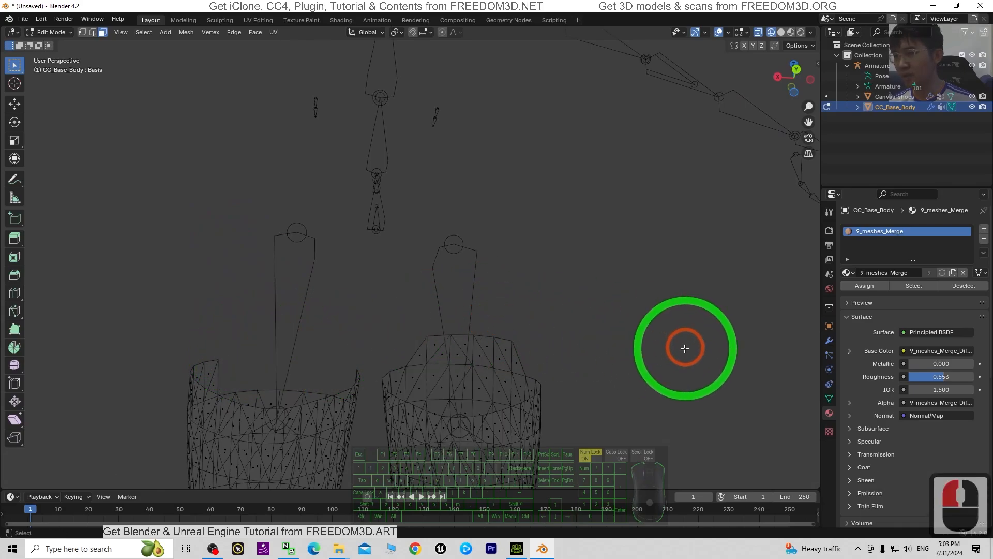
pyautogui.hotkey('ctrl', 'z')
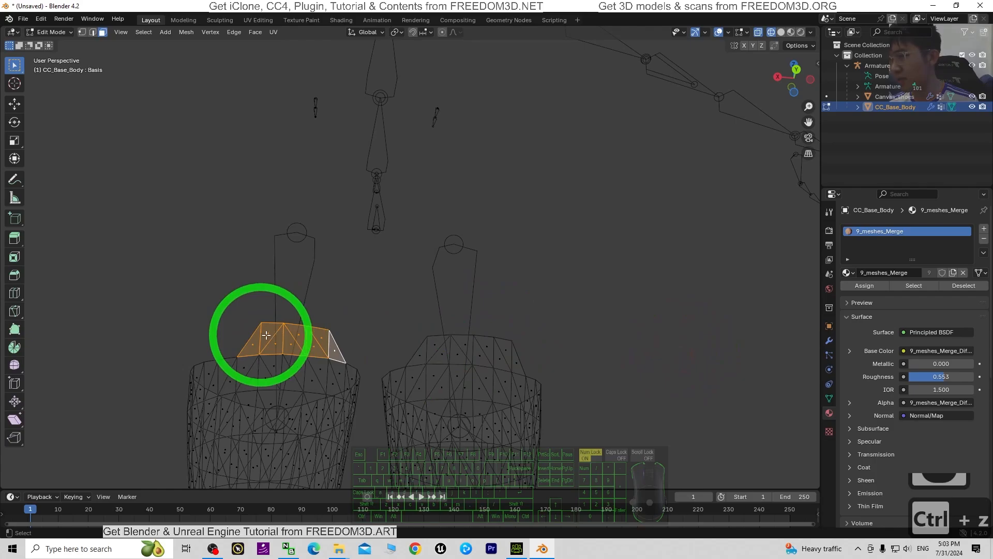
# Delete the selected rim strip on the left thigh using the Faces option.
pyautogui.press('Delete')
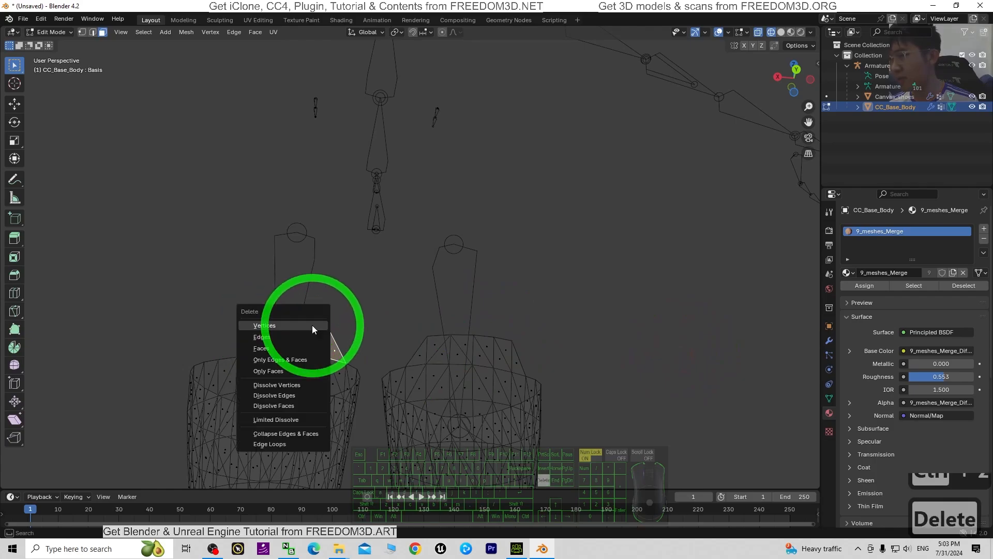
pyautogui.click(265, 350)
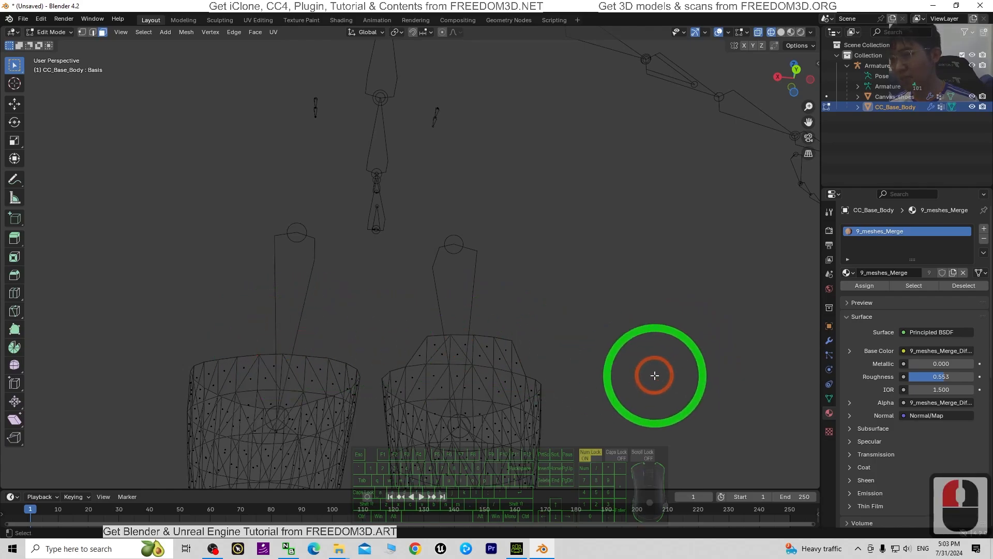
# Select the matching raised strip along the top rim of the character's right thigh and delete its faces.
pyautogui.moveTo(655, 370); pyautogui.dragTo(525, 358, button='middle')
pyautogui.click(526, 354)
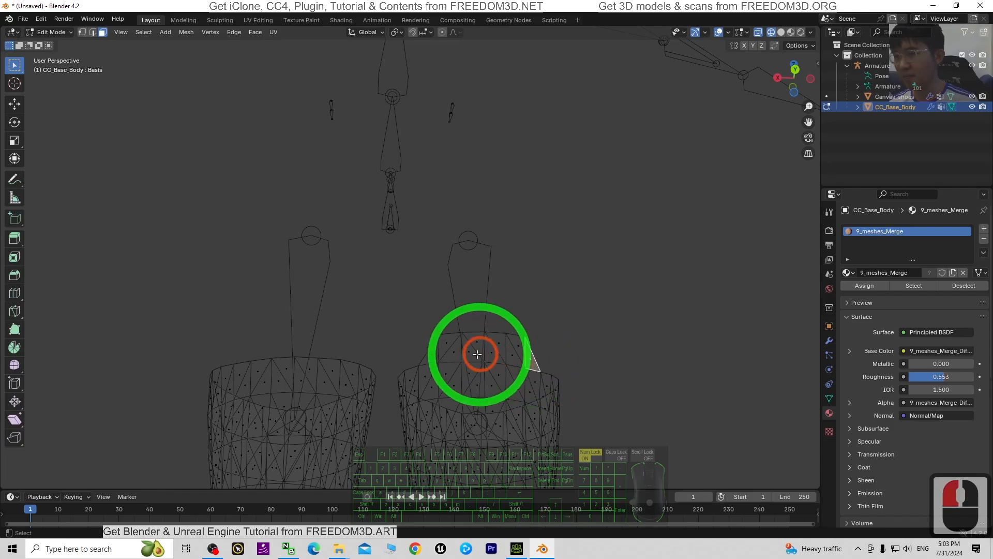
pyautogui.keyDown('ctrl'); pyautogui.click(433, 351); pyautogui.keyUp('ctrl')
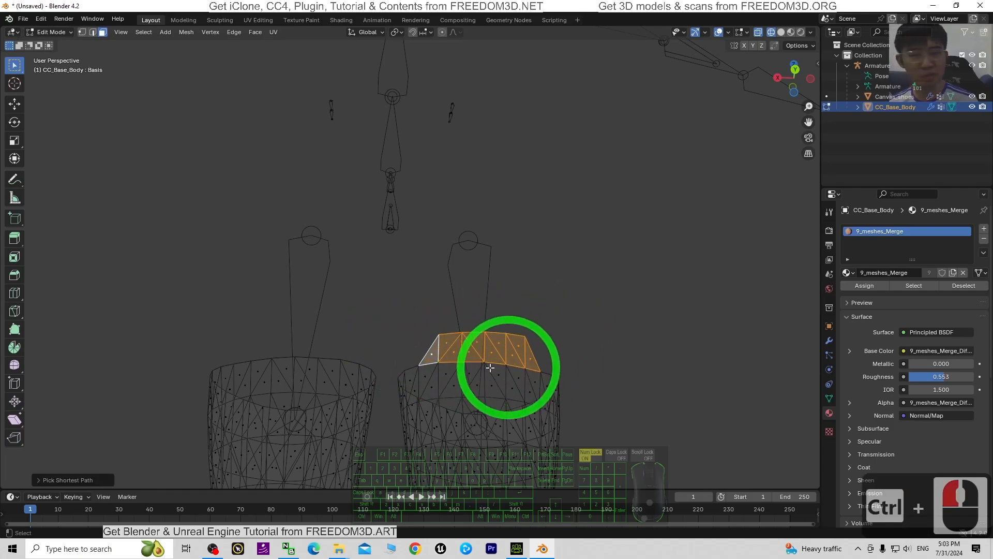
pyautogui.press('Delete')
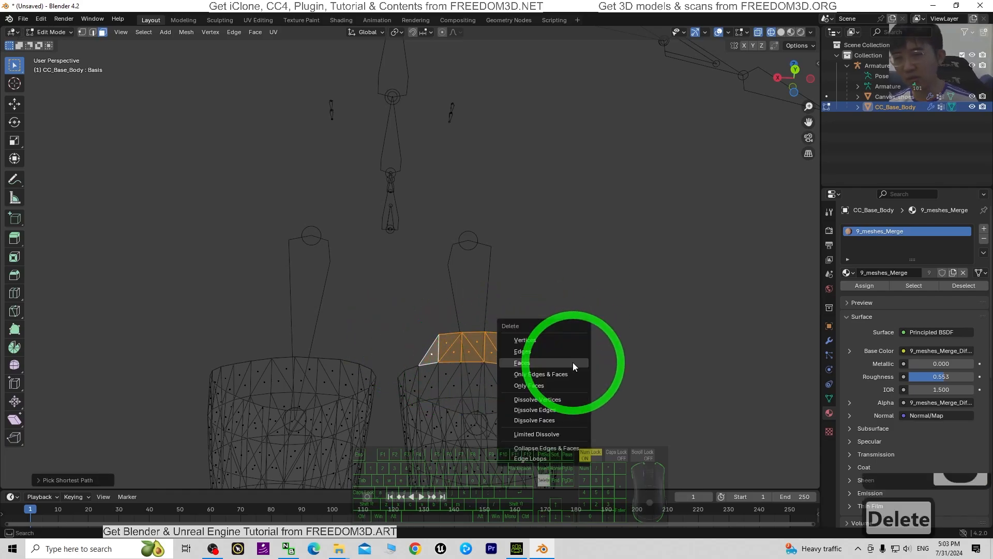
pyautogui.click(515, 364)
# Return the leg mesh to Object Mode and switch the viewport to Material Preview shading.
pyautogui.scroll(-6, 516, 357)
pyautogui.scroll(-4, 459, 355)
pyautogui.moveTo(459, 355); pyautogui.dragTo(670, 357, button='middle')
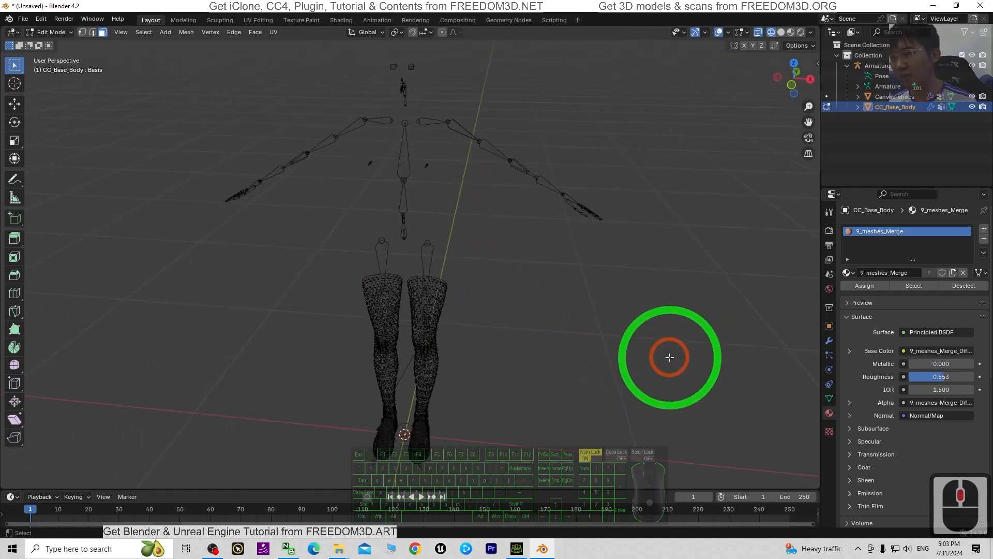
pyautogui.scroll(2, 518, 372)
pyautogui.moveTo(519, 372); pyautogui.dragTo(475, 226, button='middle')
pyautogui.click(52, 32)
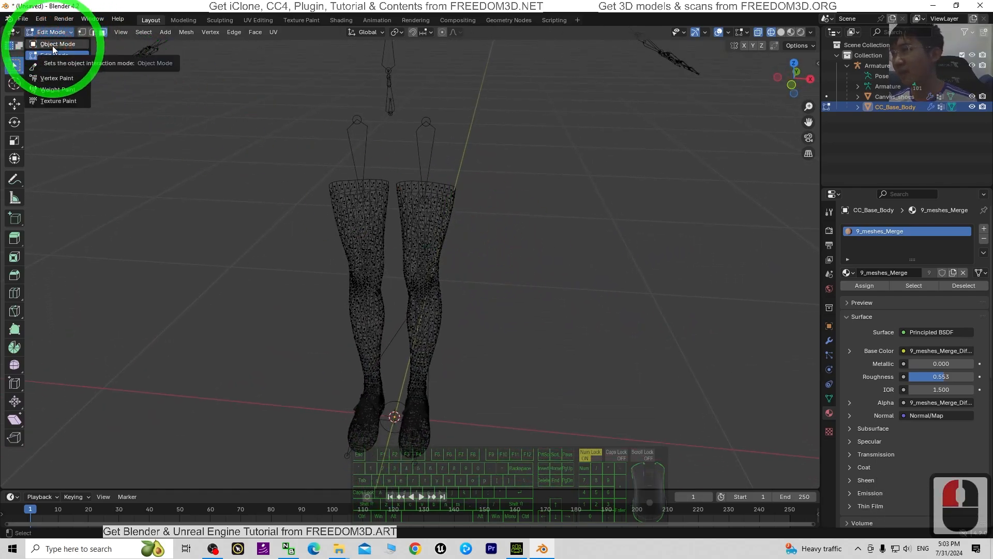
pyautogui.click(52, 44)
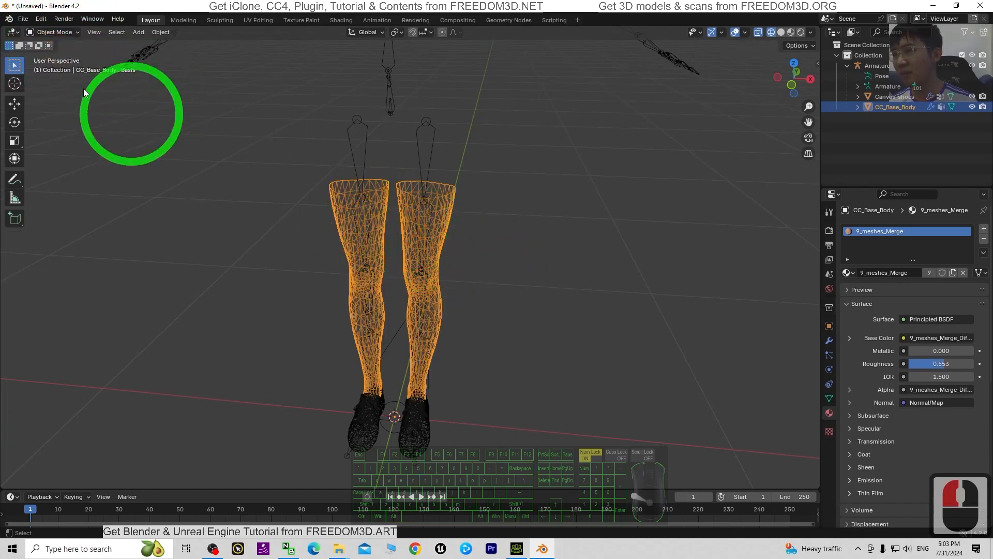
pyautogui.click(791, 32)
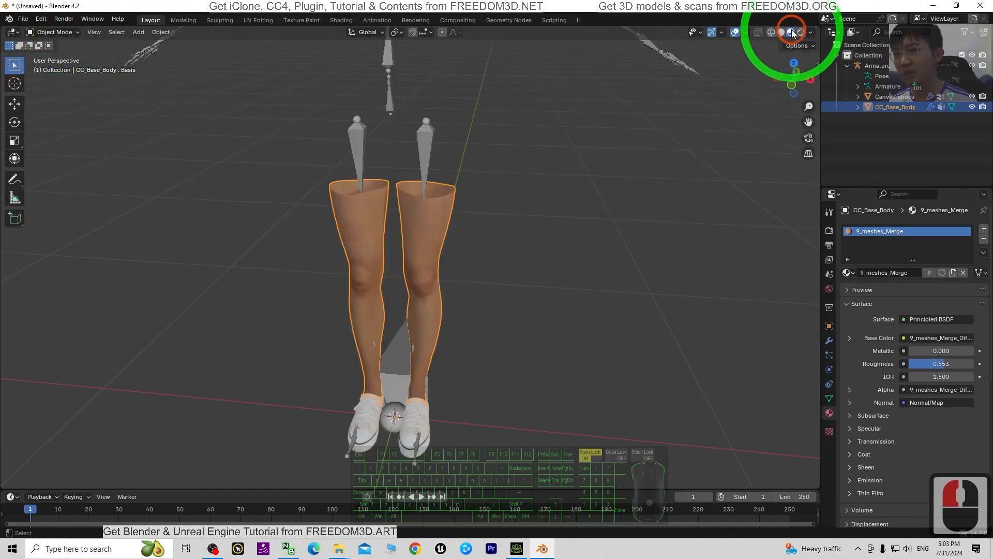
# Examine the open tops of both trimmed thighs from above and up close.
pyautogui.scroll(3, 630, 200)
pyautogui.moveTo(630, 201)
pyautogui.mouseDown(button='middle')
pyautogui.moveTo(615, 202)
pyautogui.moveTo(616, 256)
pyautogui.moveTo(556, 279)
pyautogui.moveTo(558, 318)
pyautogui.moveTo(636, 267)
pyautogui.mouseUp(button='middle')
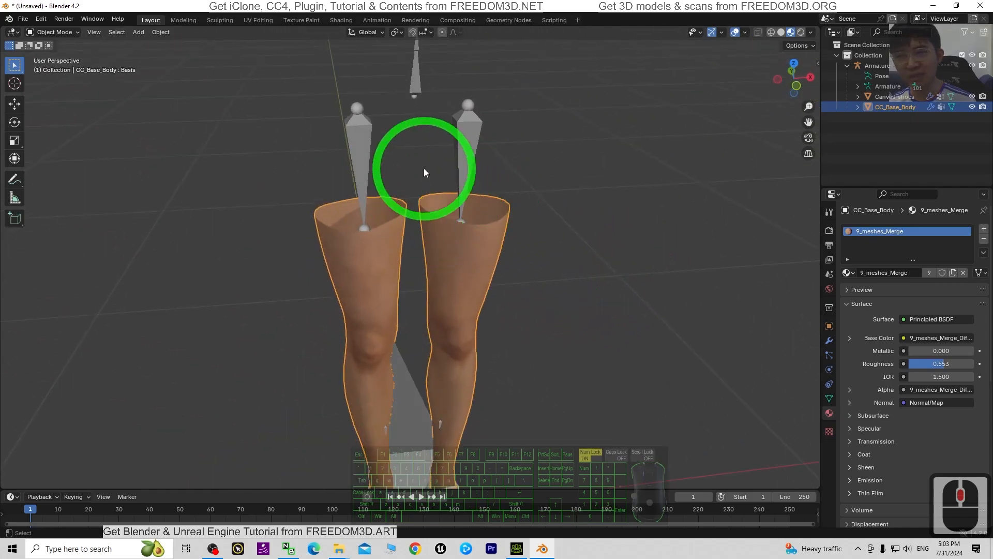
pyautogui.moveTo(423, 169); pyautogui.dragTo(495, 273, button='middle')
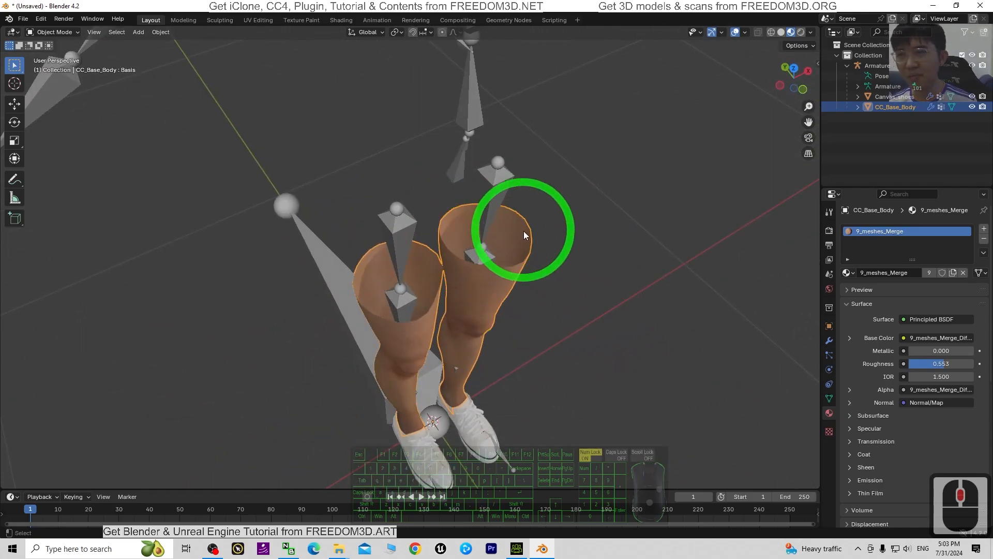
pyautogui.scroll(-2, 436, 246)
pyautogui.moveTo(576, 306); pyautogui.dragTo(535, 270, button='middle')
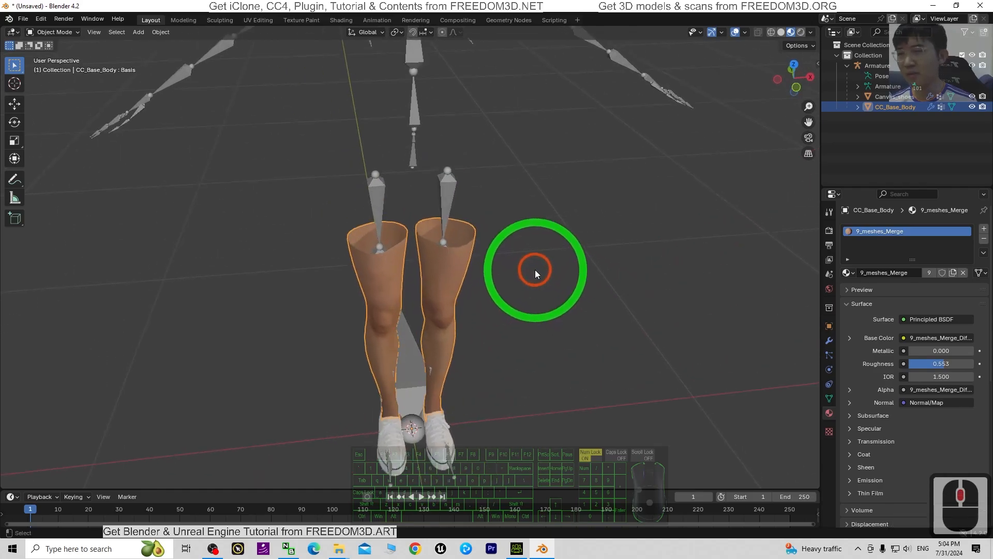
pyautogui.click(54, 32)
pyautogui.scroll(4, 543, 277)
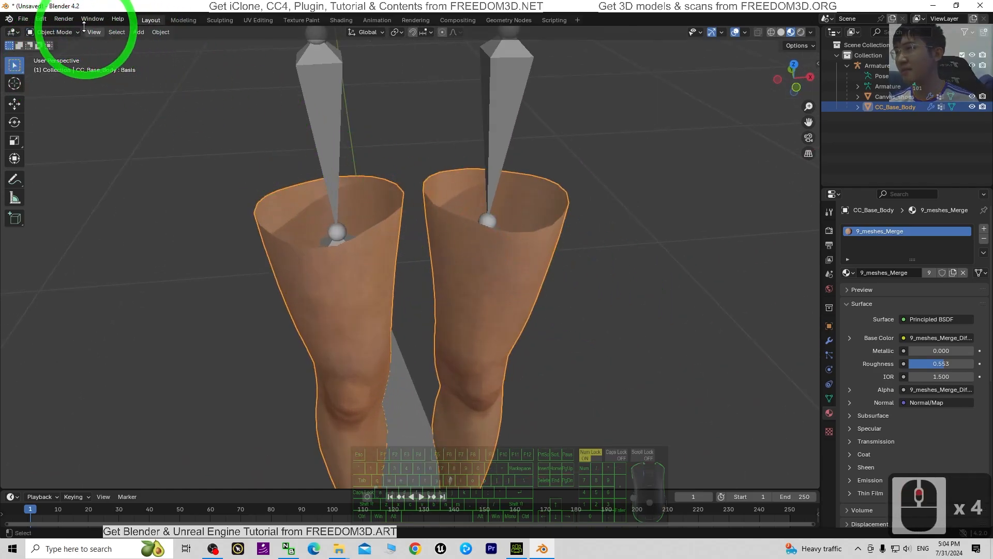
# Put the leg mesh into Edit Mode and switch the selection mode to edges.
pyautogui.click(54, 32)
pyautogui.click(46, 56)
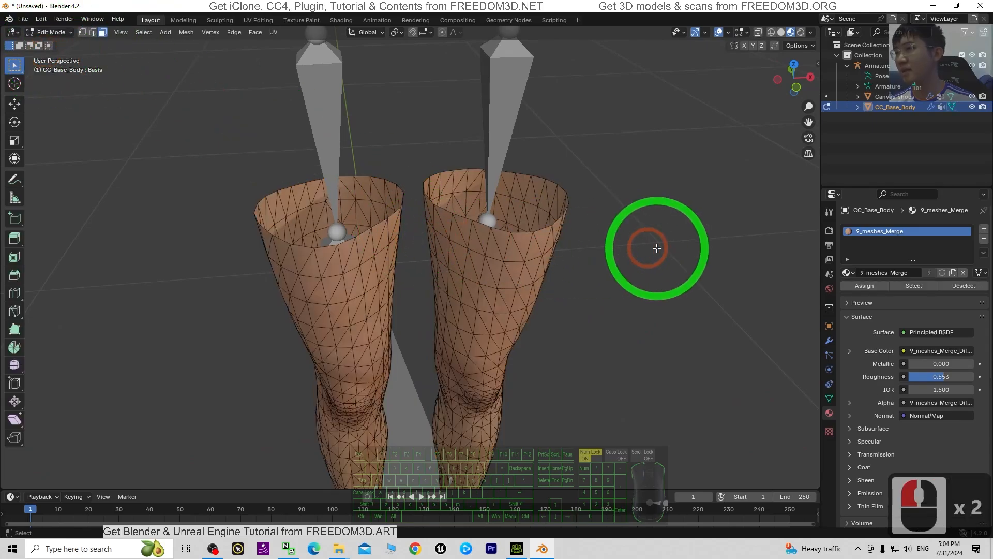
pyautogui.moveTo(645, 246); pyautogui.dragTo(541, 225, button='middle')
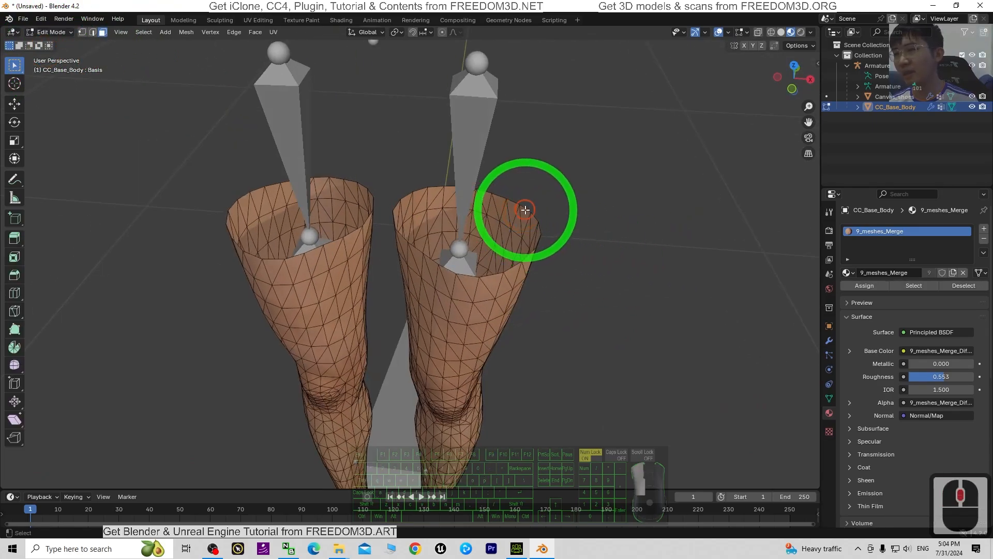
pyautogui.click(525, 210)
pyautogui.moveTo(669, 239); pyautogui.dragTo(662, 244, button='middle')
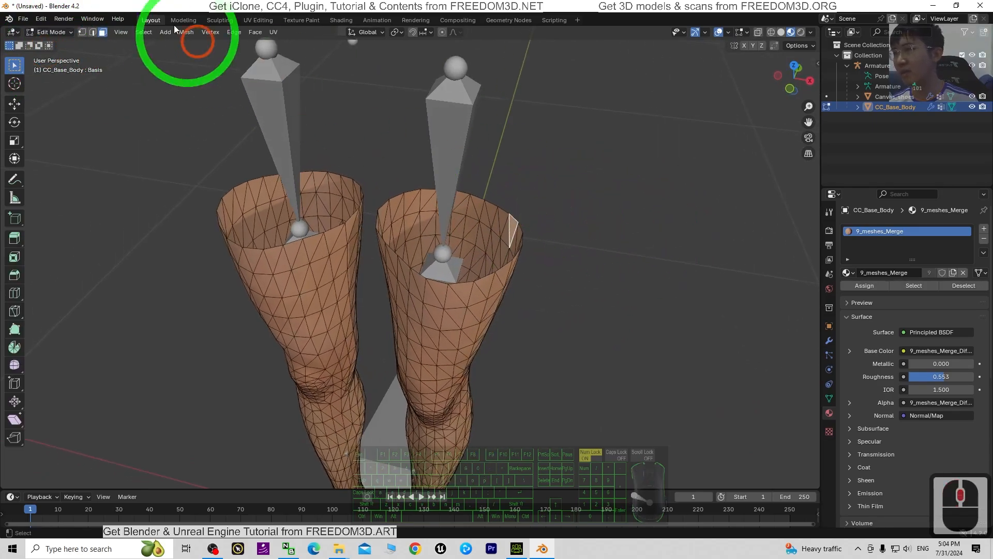
pyautogui.click(93, 34)
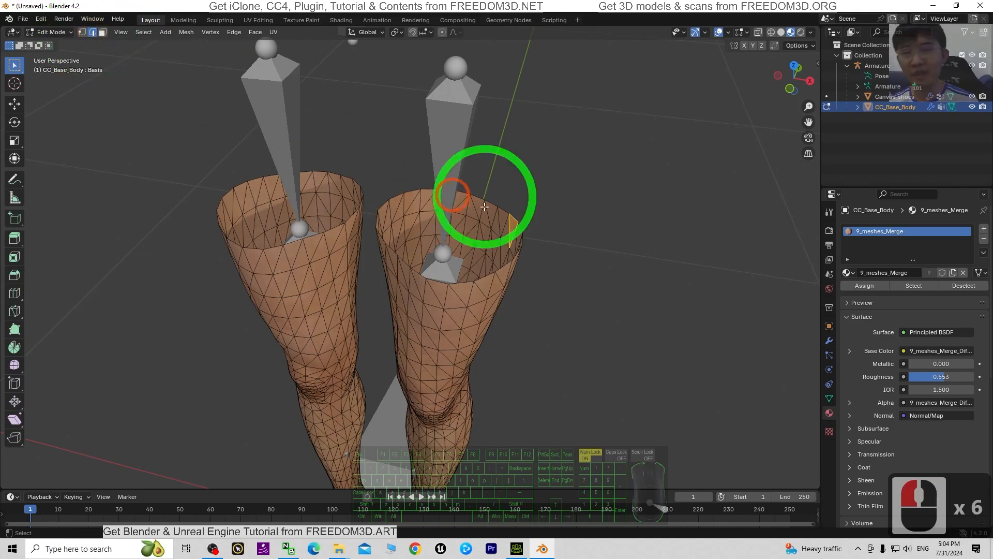
# Select the whole rim of the character's left thigh with shortest-path edge picks and close it using New Face from Edges.
pyautogui.click(510, 210)
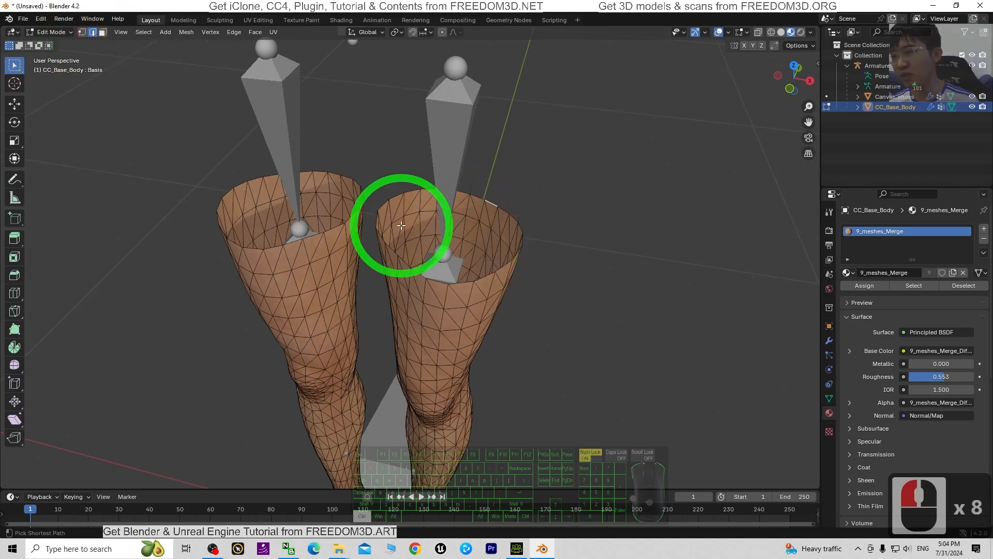
pyautogui.keyDown('ctrl'); pyautogui.click(395, 194); pyautogui.keyUp('ctrl')
pyautogui.moveTo(394, 194); pyautogui.dragTo(584, 241, button='middle')
pyautogui.moveTo(571, 310)
pyautogui.mouseDown(button='middle')
pyautogui.moveTo(678, 350)
pyautogui.moveTo(640, 327)
pyautogui.moveTo(571, 145)
pyautogui.mouseUp(button='middle')
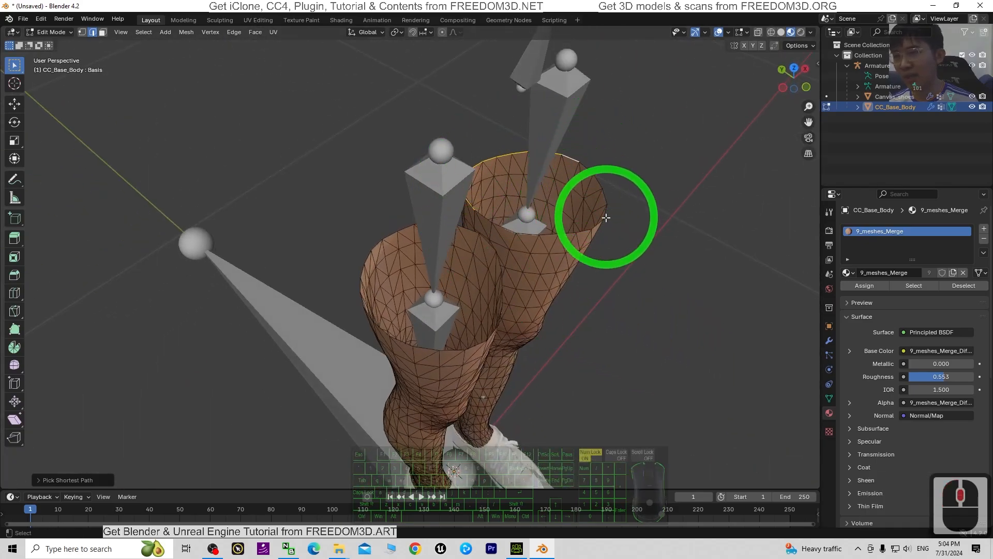
pyautogui.moveTo(621, 252); pyautogui.dragTo(404, 205, button='middle')
pyautogui.keyDown('ctrl'); pyautogui.click(386, 204); pyautogui.keyUp('ctrl')
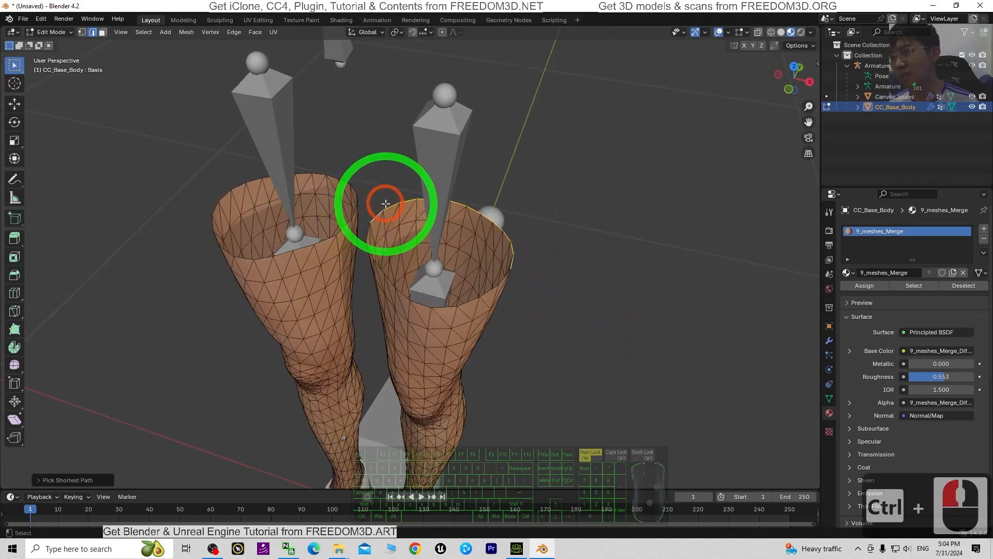
pyautogui.moveTo(498, 261); pyautogui.dragTo(546, 272, button='middle')
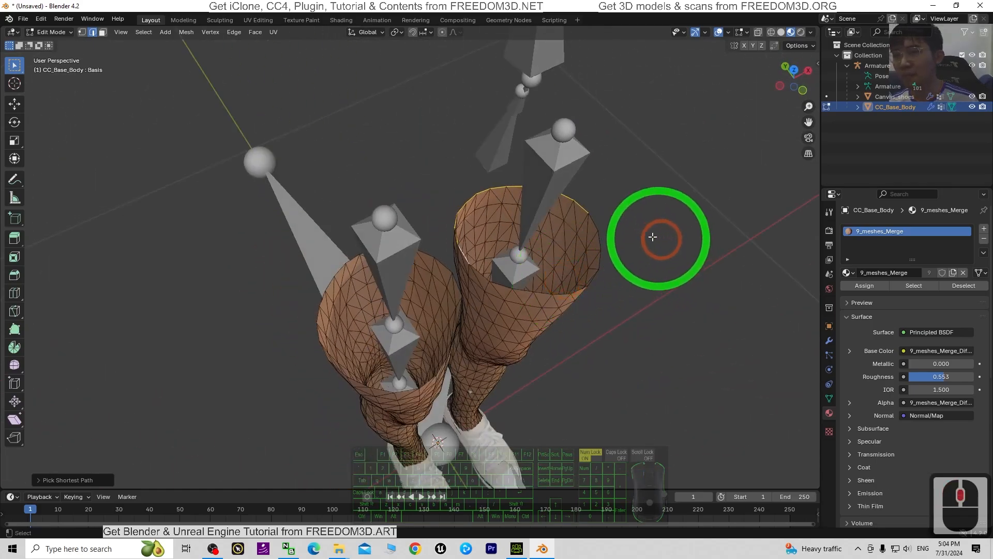
pyautogui.keyDown('ctrl'); pyautogui.click(594, 222); pyautogui.keyUp('ctrl')
pyautogui.moveTo(671, 295); pyautogui.dragTo(572, 204, button='middle')
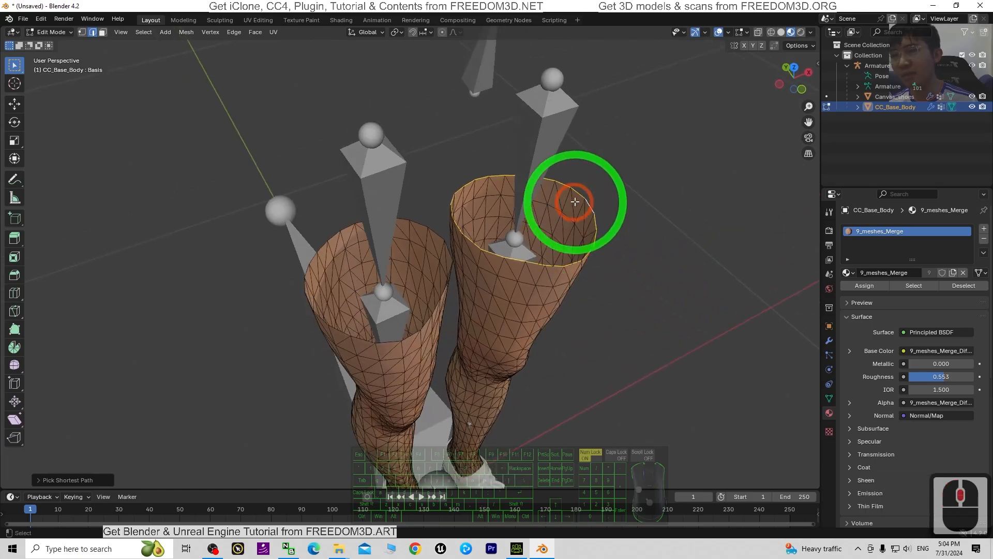
pyautogui.hotkey('ctrl', 'e')
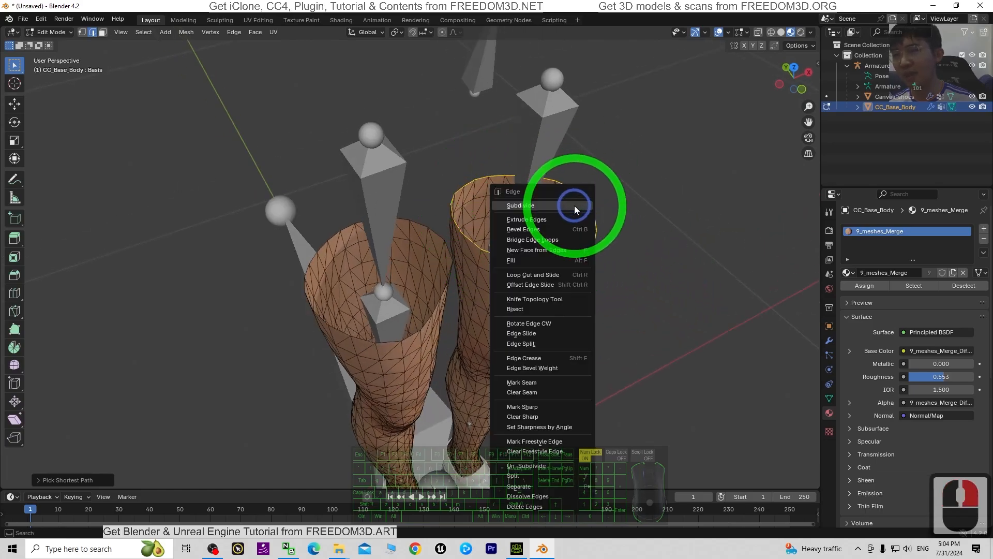
pyautogui.click(539, 250)
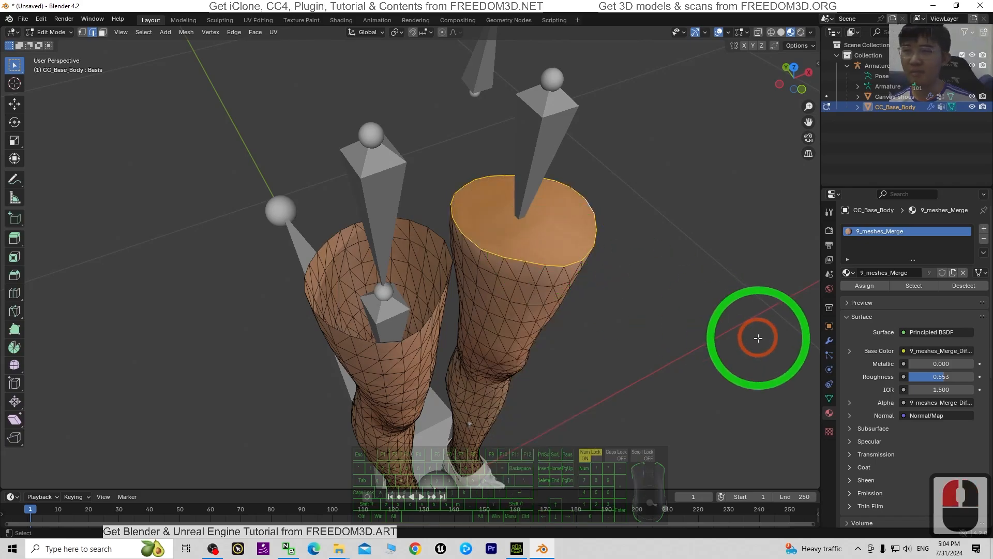
# Select the whole open rim of the character's right thigh and close it using New Face from Edges.
pyautogui.moveTo(756, 335); pyautogui.dragTo(551, 322, button='middle')
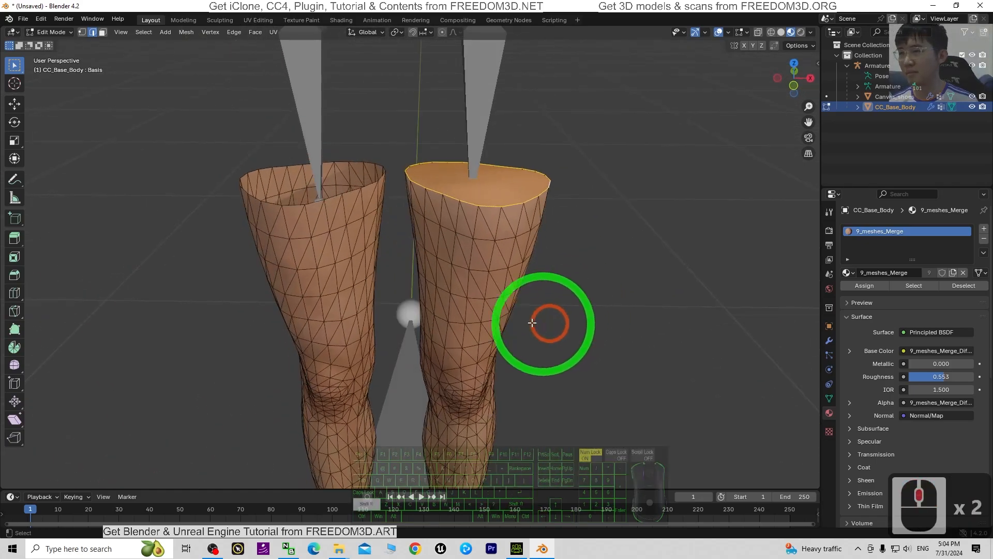
pyautogui.keyDown('shift'); pyautogui.moveTo(469, 303); pyautogui.dragTo(678, 315, button='middle'); pyautogui.keyUp('shift')
pyautogui.moveTo(589, 225); pyautogui.dragTo(578, 272, button='middle')
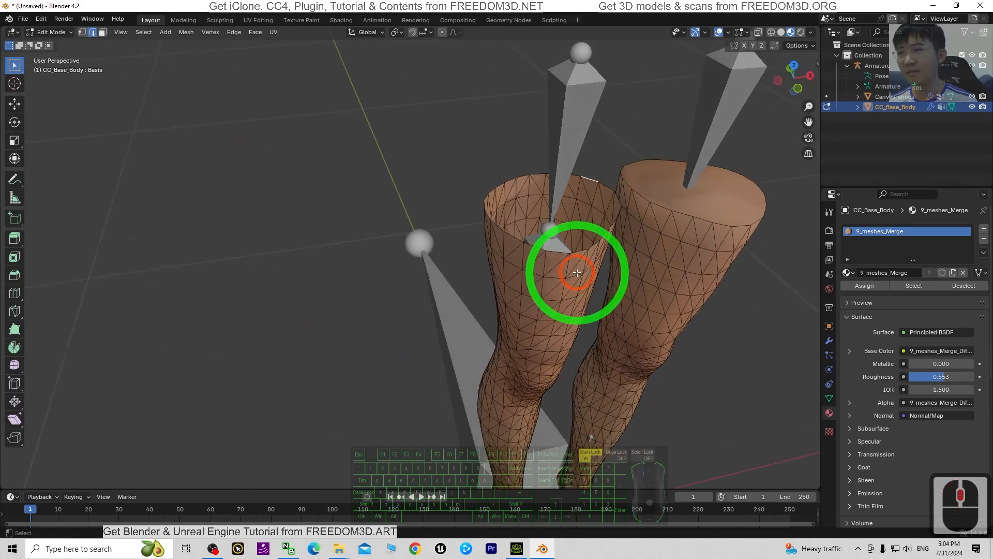
pyautogui.keyDown('ctrl'); pyautogui.click(512, 237); pyautogui.keyUp('ctrl')
pyautogui.moveTo(510, 243); pyautogui.dragTo(552, 137, button='middle')
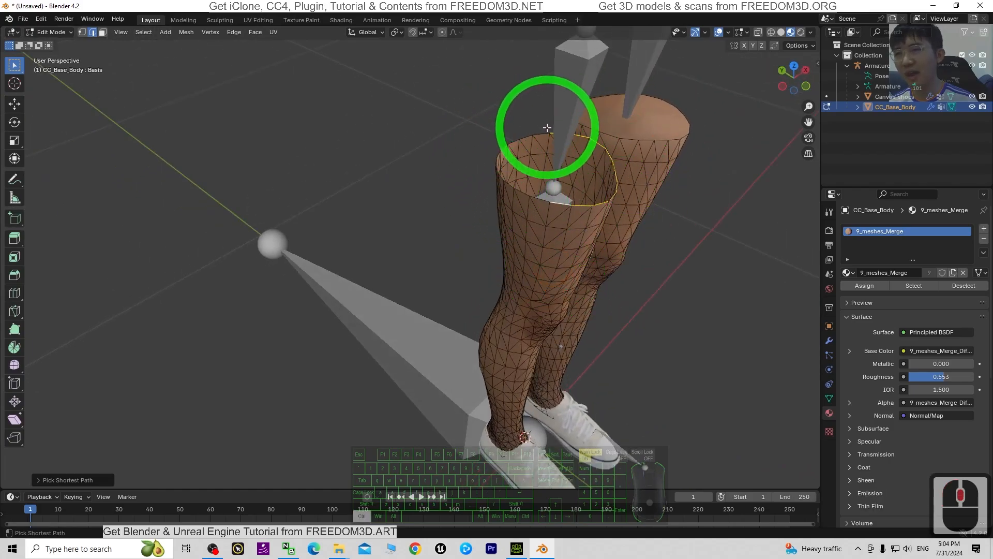
pyautogui.keyDown('ctrl'); pyautogui.click(541, 134); pyautogui.keyUp('ctrl')
pyautogui.moveTo(684, 195); pyautogui.dragTo(622, 215, button='middle')
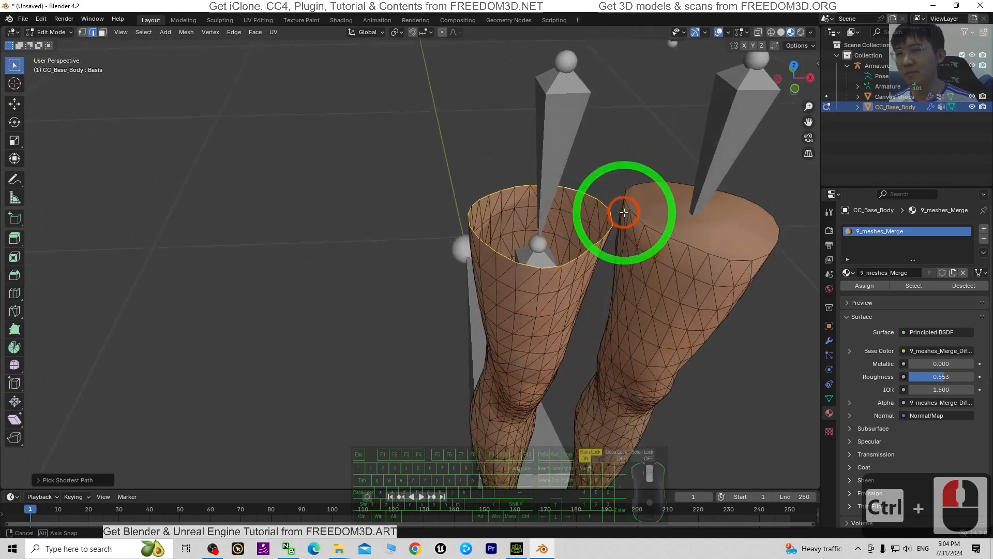
pyautogui.hotkey('ctrl', 'e')
pyautogui.click(536, 221)
# Switch to face selection and select the cap face on the character's left thigh.
pyautogui.scroll(-3, 525, 215)
pyautogui.moveTo(526, 215); pyautogui.dragTo(503, 295, button='middle')
pyautogui.scroll(-3, 576, 321)
pyautogui.scroll(5, 578, 281)
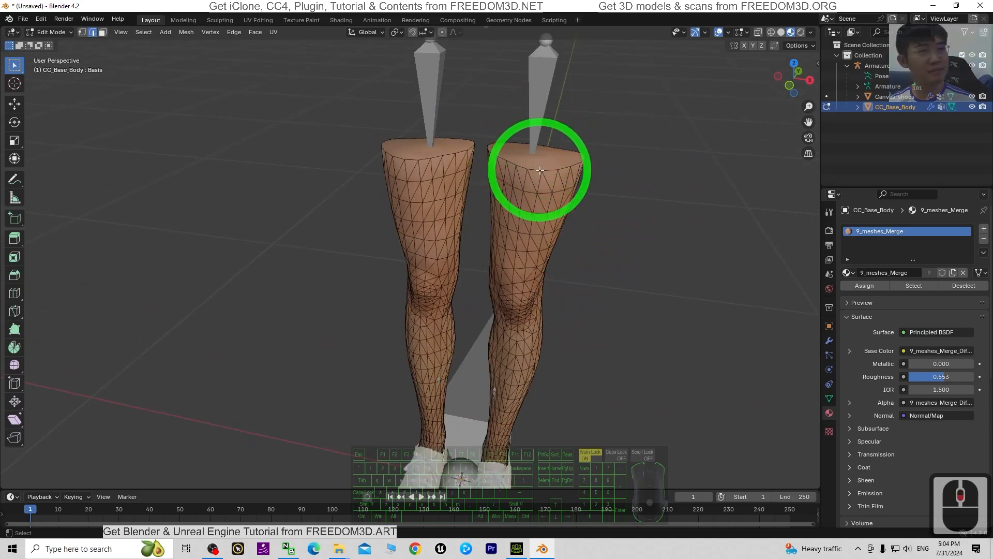
pyautogui.keyDown('shift'); pyautogui.moveTo(550, 159); pyautogui.dragTo(500, 271, button='middle'); pyautogui.keyUp('shift')
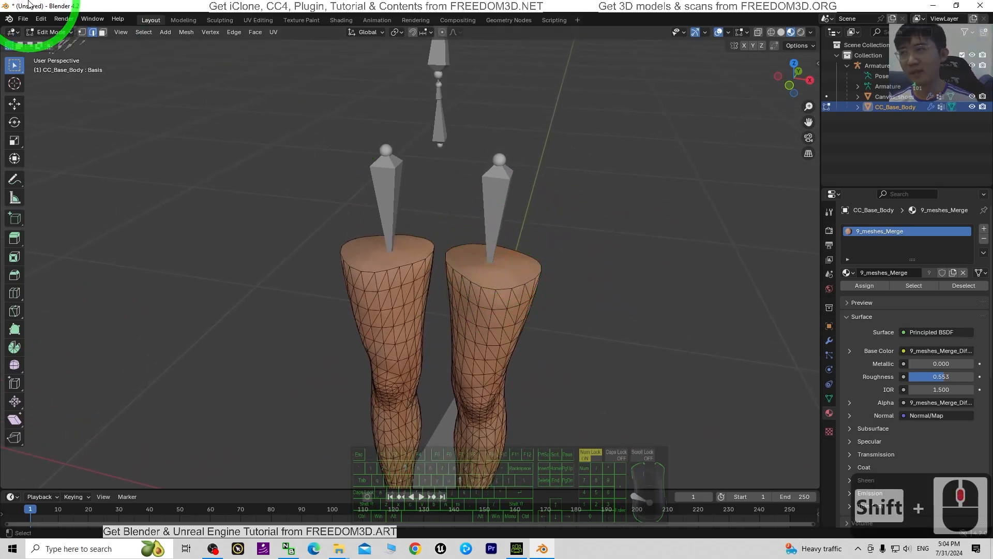
pyautogui.click(103, 32)
pyautogui.doubleClick(489, 261)
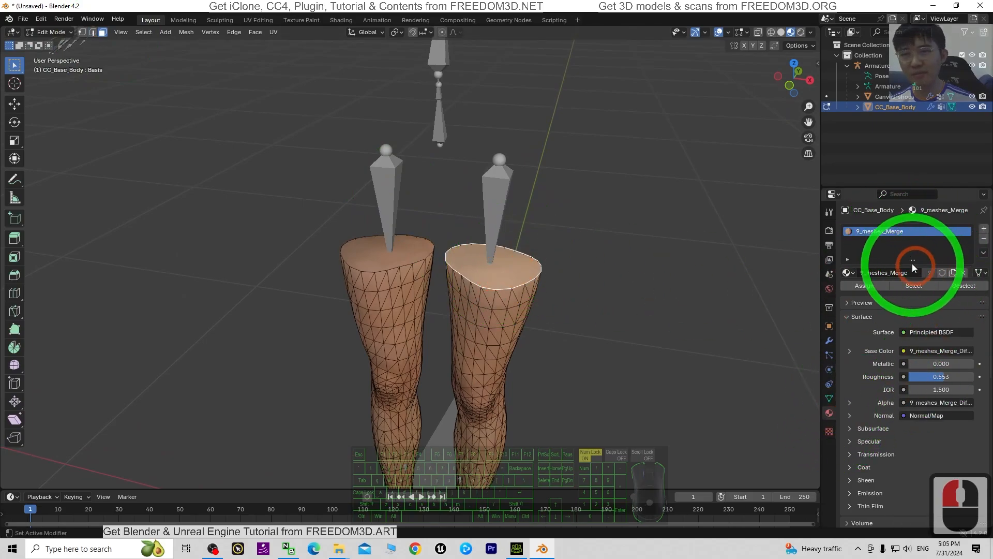
# Add a second material slot with a new material, make its Base Color red, and assign it to the selected cap.
pyautogui.click(983, 229)
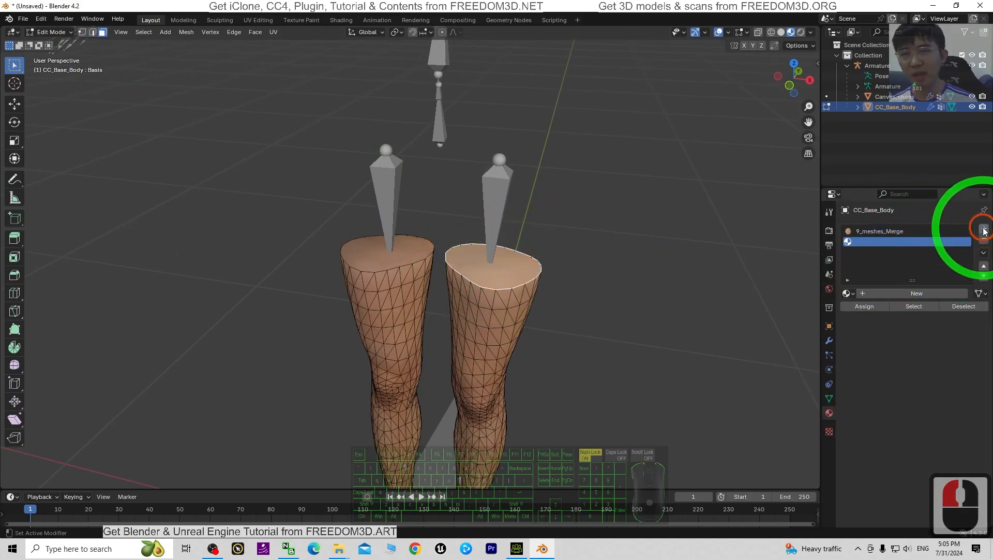
pyautogui.click(907, 293)
pyautogui.click(923, 372)
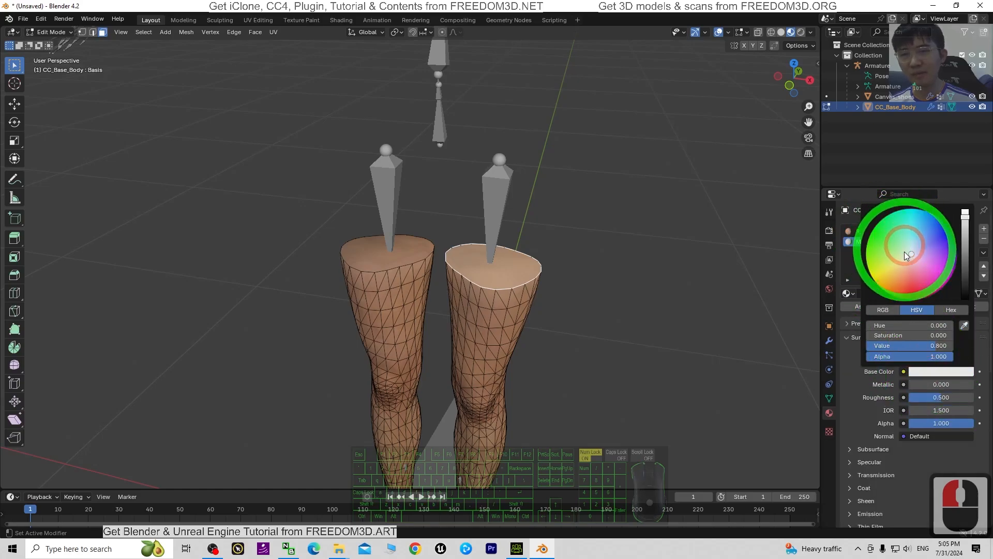
pyautogui.moveTo(906, 255); pyautogui.dragTo(918, 302)
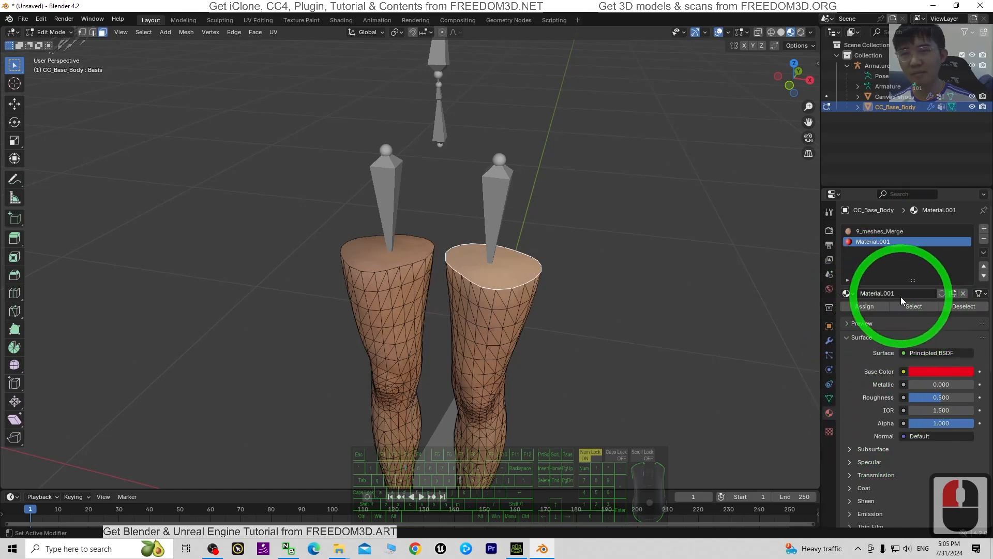
pyautogui.click(664, 300)
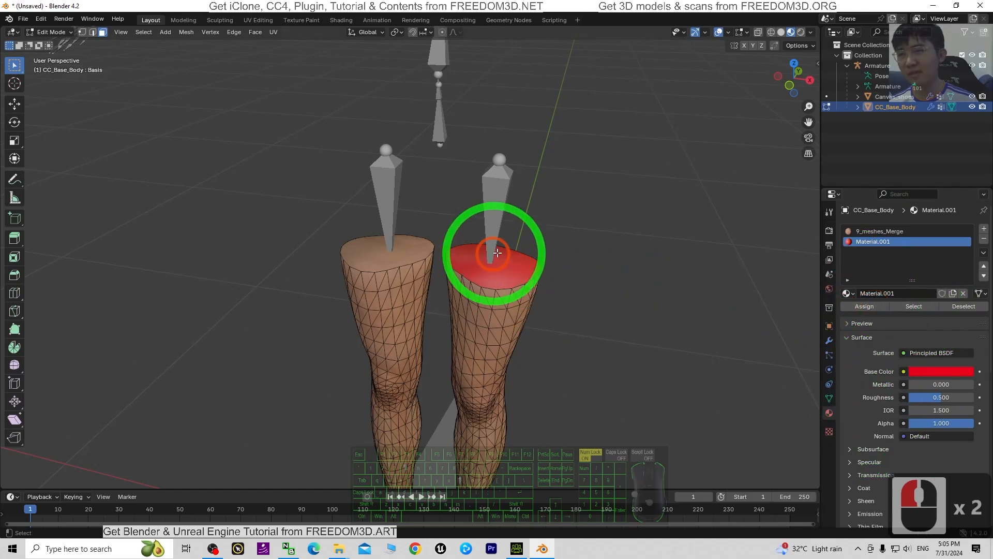
# Select the cap face on the character's right thigh and assign the red Material.001 to it.
pyautogui.moveTo(634, 260); pyautogui.dragTo(655, 322, button='middle')
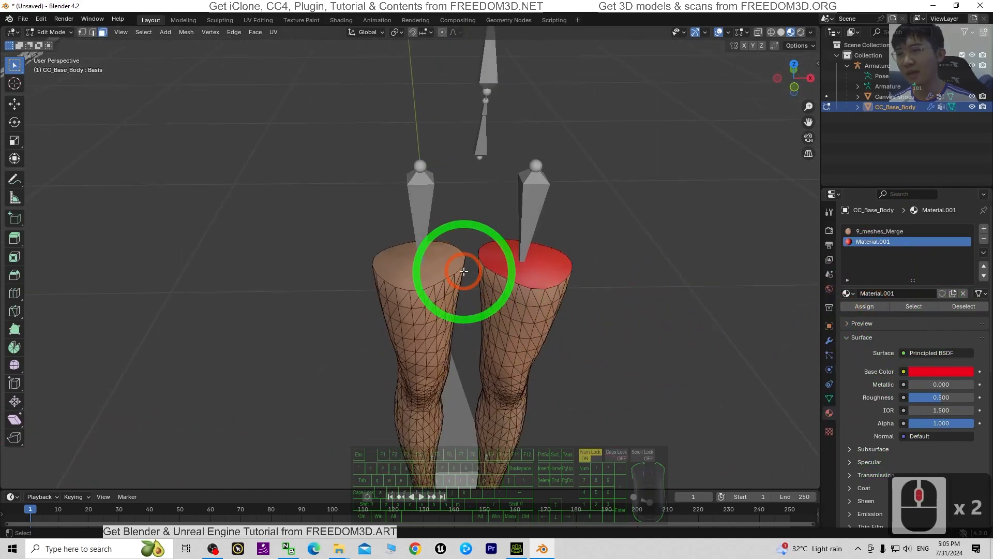
pyautogui.click(443, 266)
pyautogui.click(874, 241)
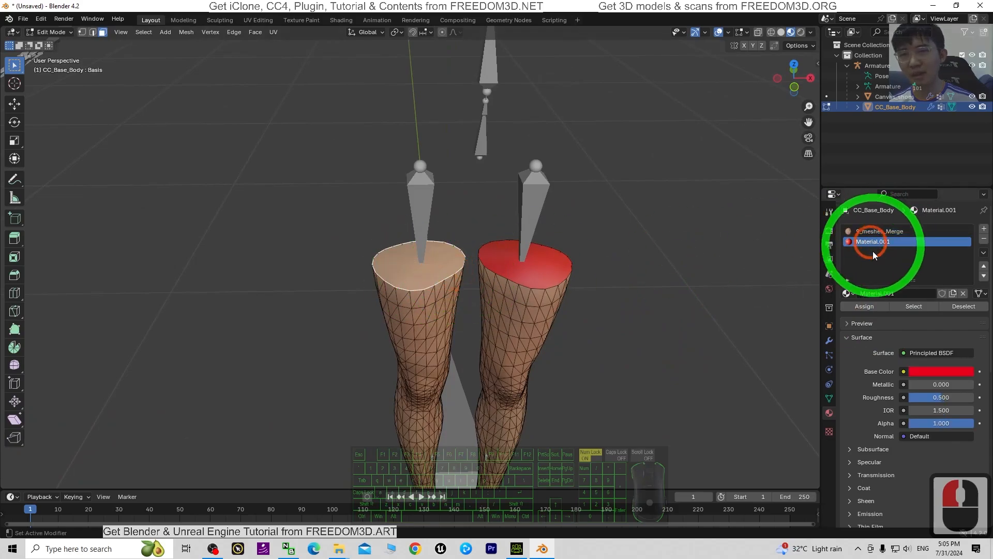
pyautogui.click(878, 308)
pyautogui.click(744, 377)
# Examine the red-capped legs, shoes and full armature from several angles and distances.
pyautogui.moveTo(743, 381); pyautogui.dragTo(707, 366, button='middle')
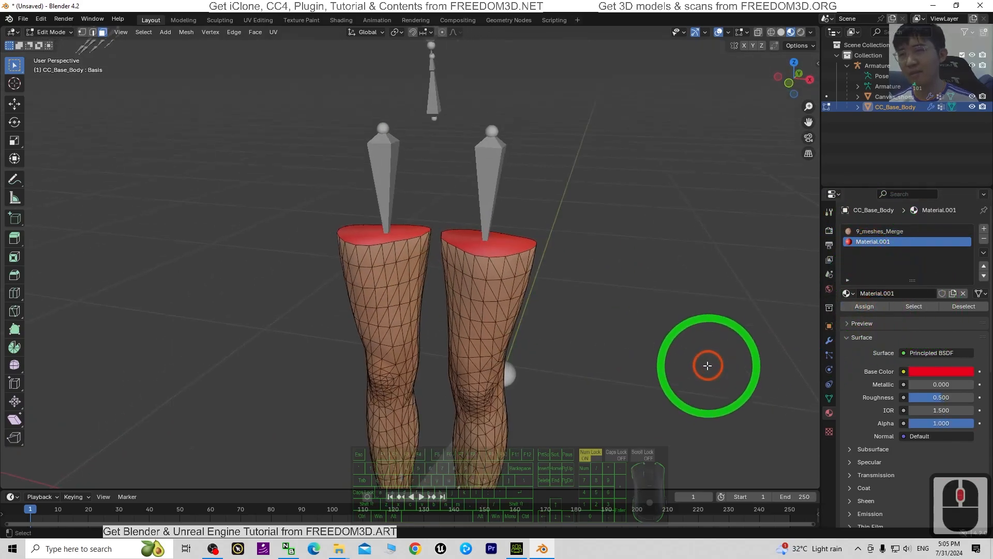
pyautogui.scroll(-3, 698, 367)
pyautogui.keyDown('shift'); pyautogui.moveTo(455, 394); pyautogui.dragTo(476, 314, button='middle'); pyautogui.keyUp('shift')
pyautogui.scroll(-4, 616, 332)
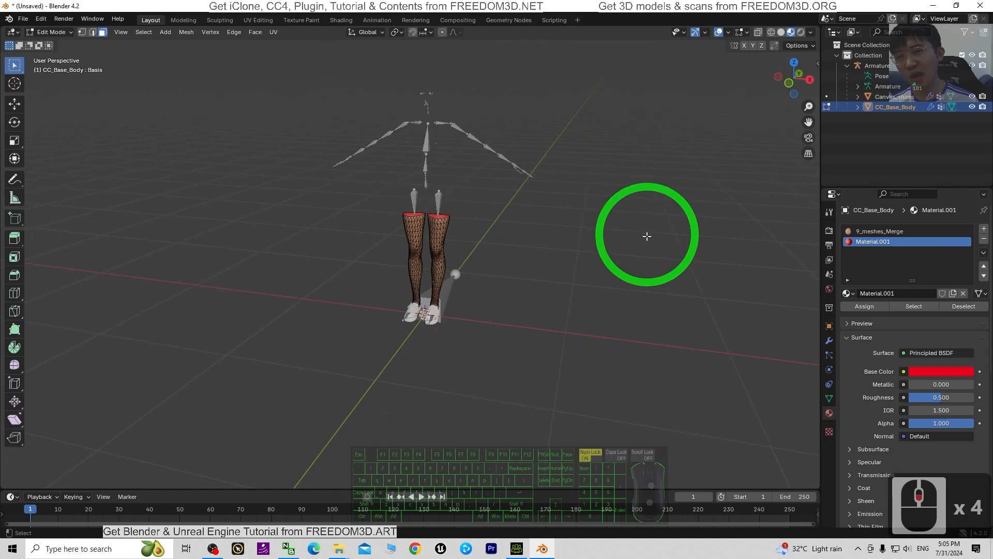
pyautogui.moveTo(686, 227); pyautogui.dragTo(523, 259, button='middle')
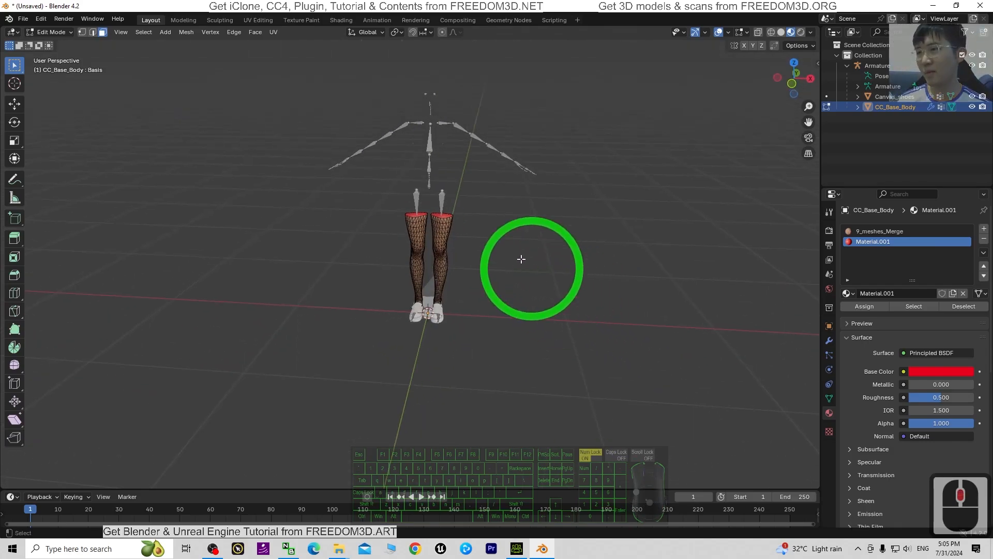
pyautogui.scroll(3, 594, 239)
pyautogui.keyDown('shift'); pyautogui.moveTo(594, 239); pyautogui.dragTo(647, 316, button='middle'); pyautogui.keyUp('shift')
pyautogui.moveTo(502, 165); pyautogui.dragTo(455, 150, button='middle')
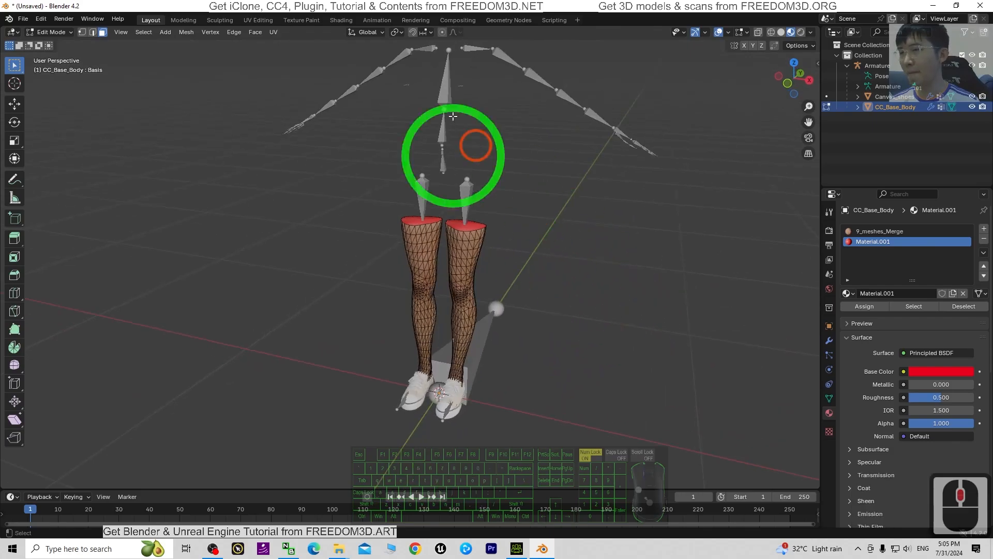
# Reveal the camila folder window beside the 3D view, and return the leg mesh to Object Mode with nothing selected.
pyautogui.moveTo(427, 6); pyautogui.dragTo(646, 48)
pyautogui.click(180, 293)
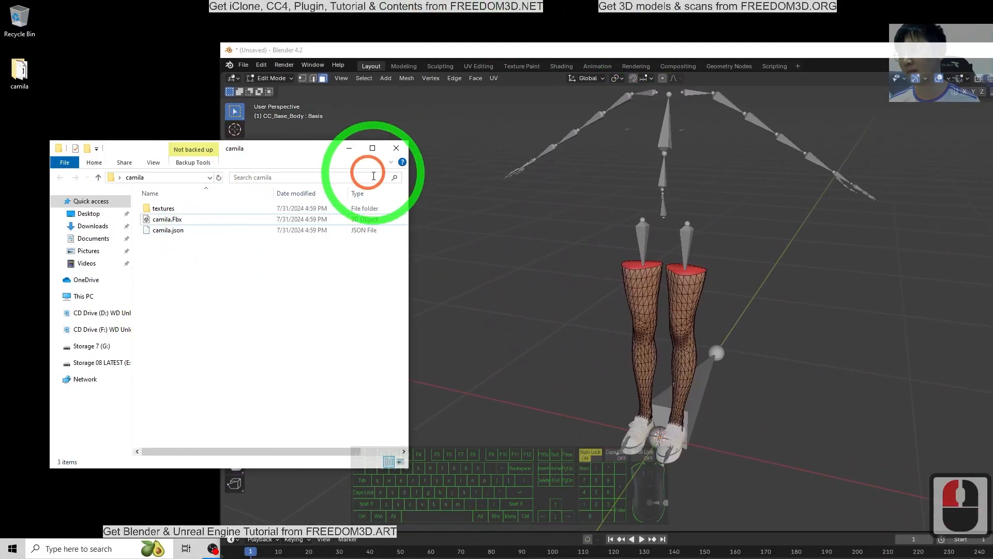
pyautogui.click(243, 66)
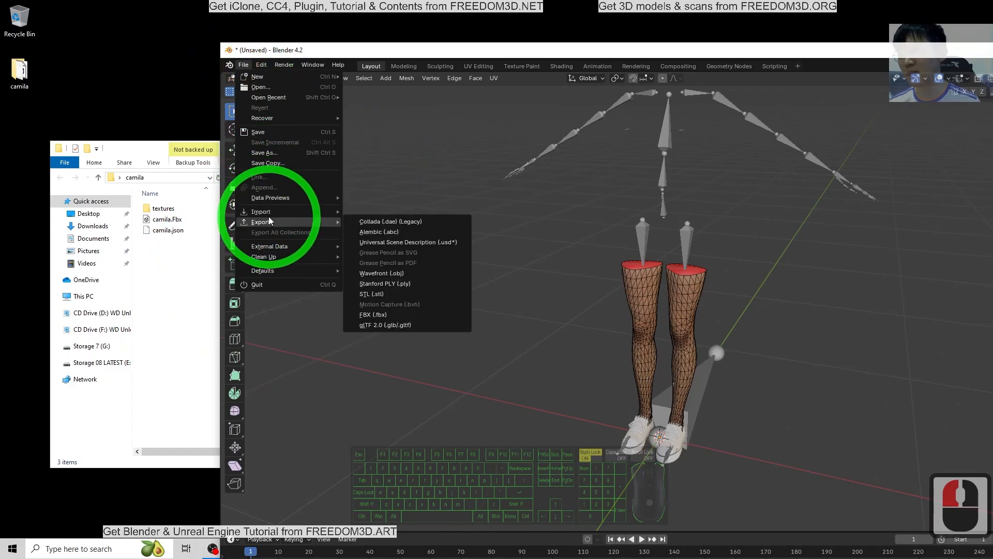
pyautogui.moveTo(304, 61)
pyautogui.click(268, 80)
pyautogui.click(269, 79)
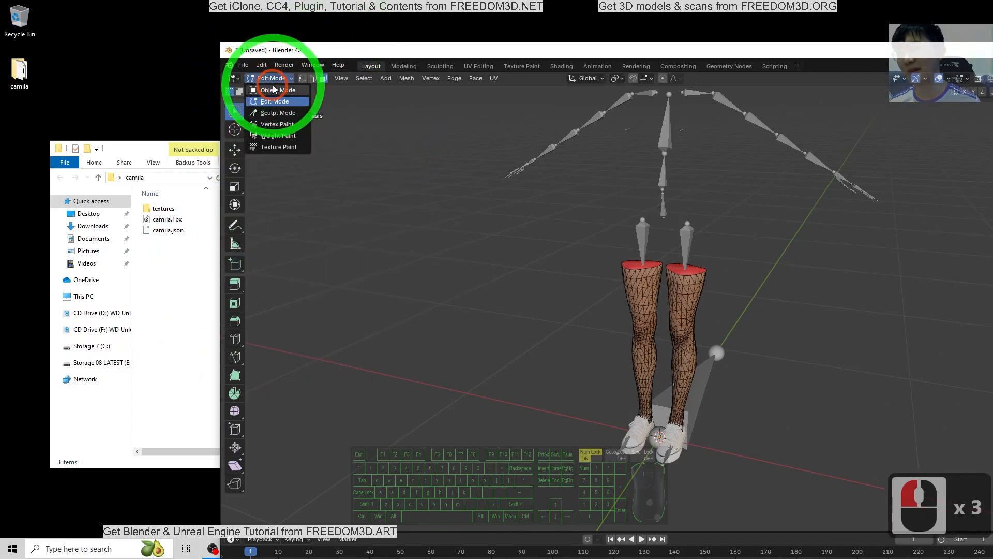
pyautogui.click(273, 89)
pyautogui.click(567, 239)
# Open the FBX export dialog for the scene and dismiss the camila folder window to clear the desktop.
pyautogui.scroll(-4, 674, 206)
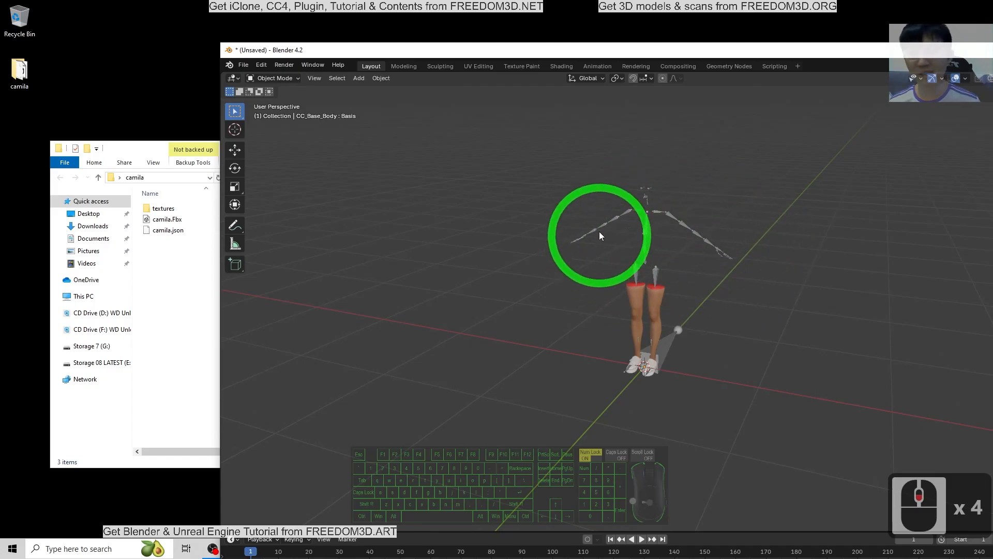
pyautogui.click(243, 65)
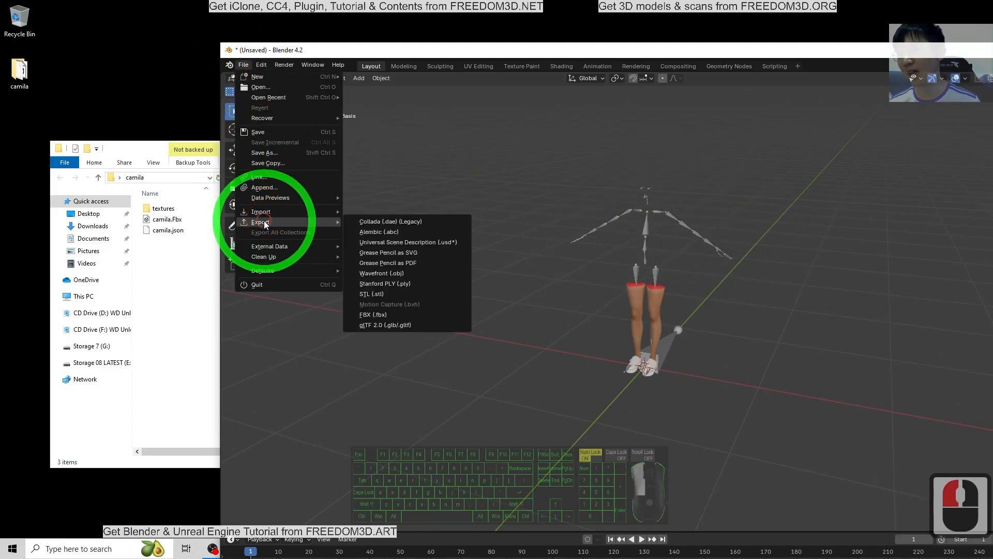
pyautogui.click(286, 223)
pyautogui.click(395, 314)
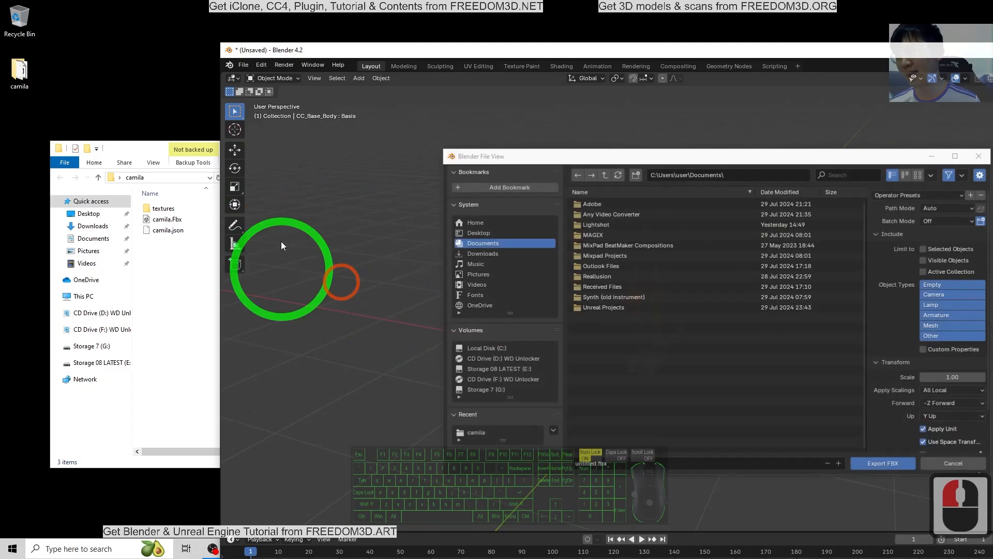
pyautogui.click(172, 143)
pyautogui.click(426, 157)
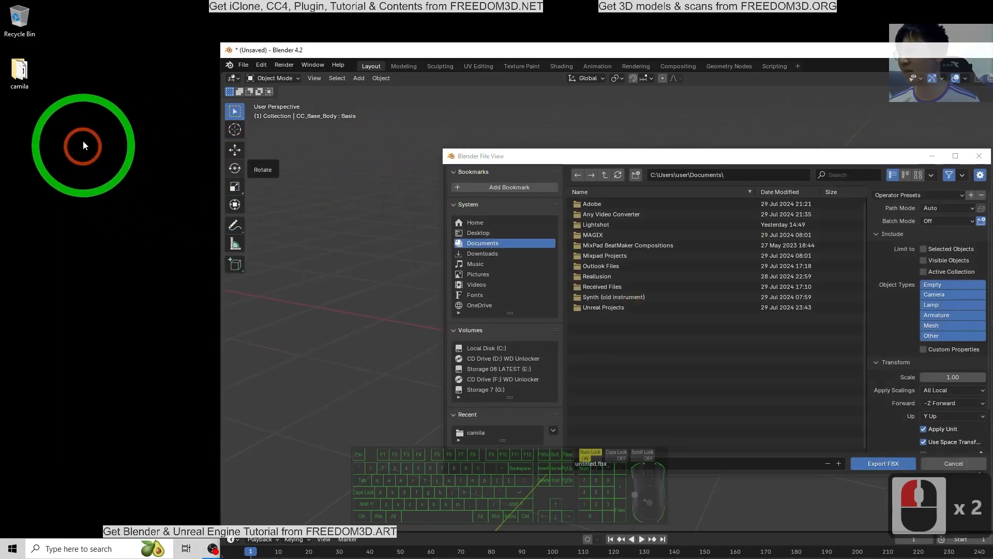
# Create a new folder named camila_ghost_leg on the desktop and open it.
pyautogui.rightClick(31, 146)
pyautogui.click(88, 257)
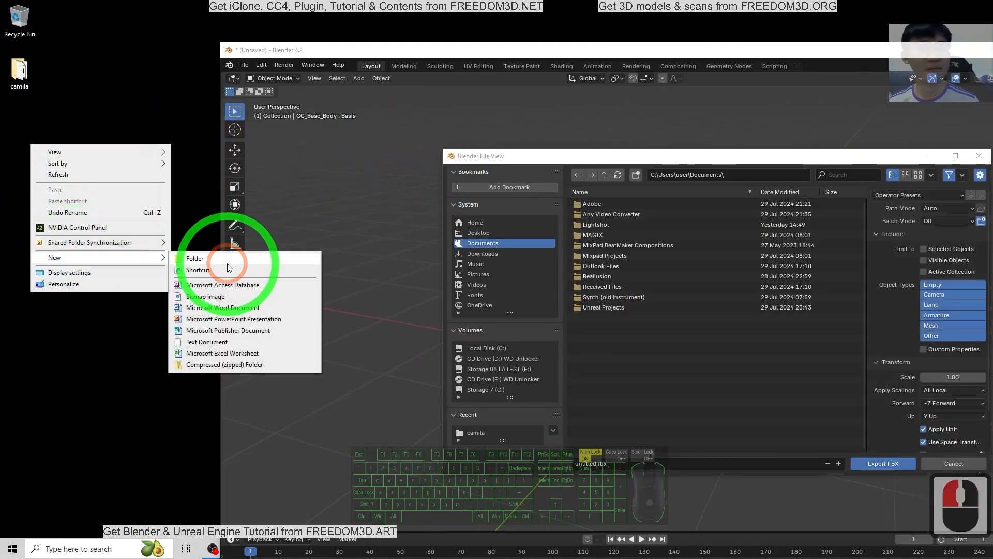
pyautogui.click(226, 263)
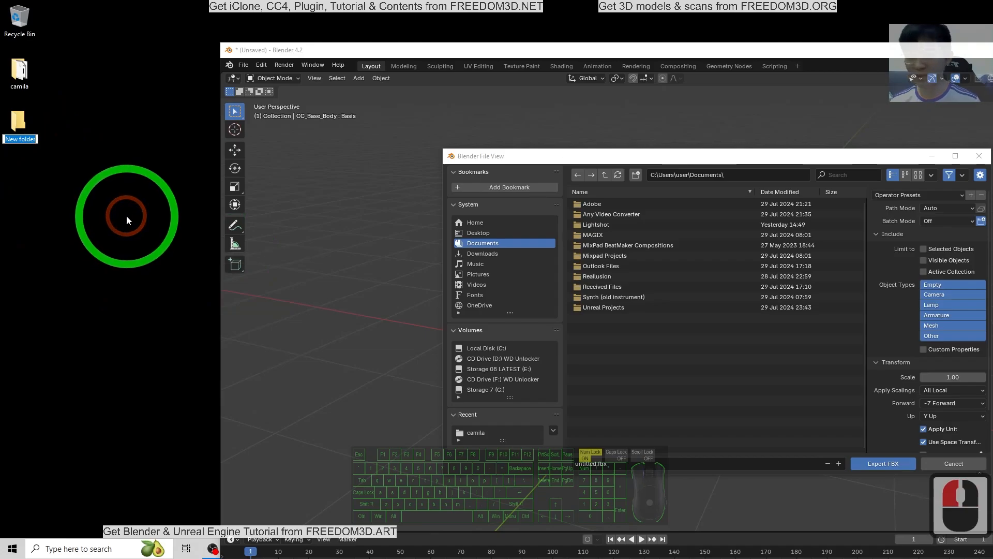
pyautogui.write('camila_leg')
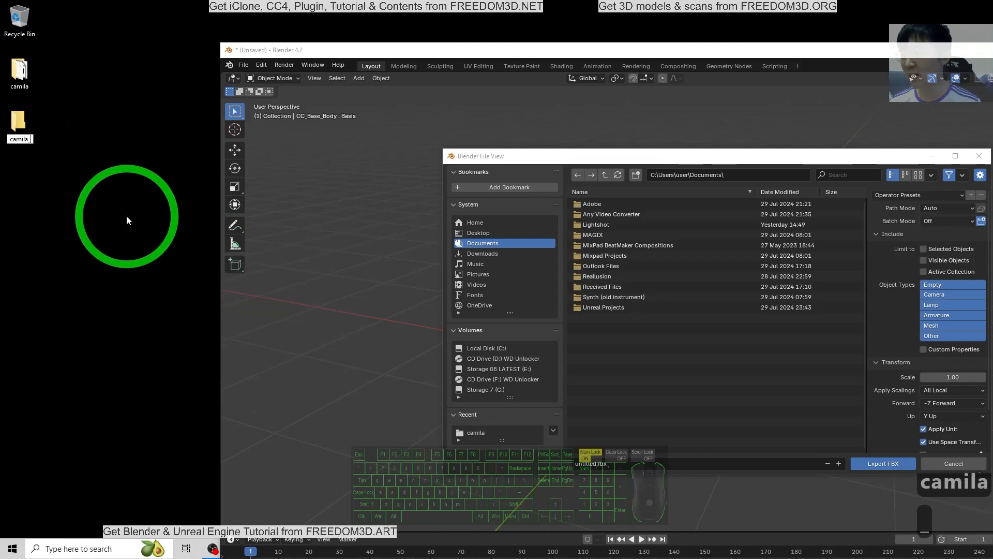
pyautogui.press('BackSpace')
pyautogui.write('eg')
pyautogui.press('BackSpace')
pyautogui.press('BackSpace')
pyautogui.press('BackSpace')
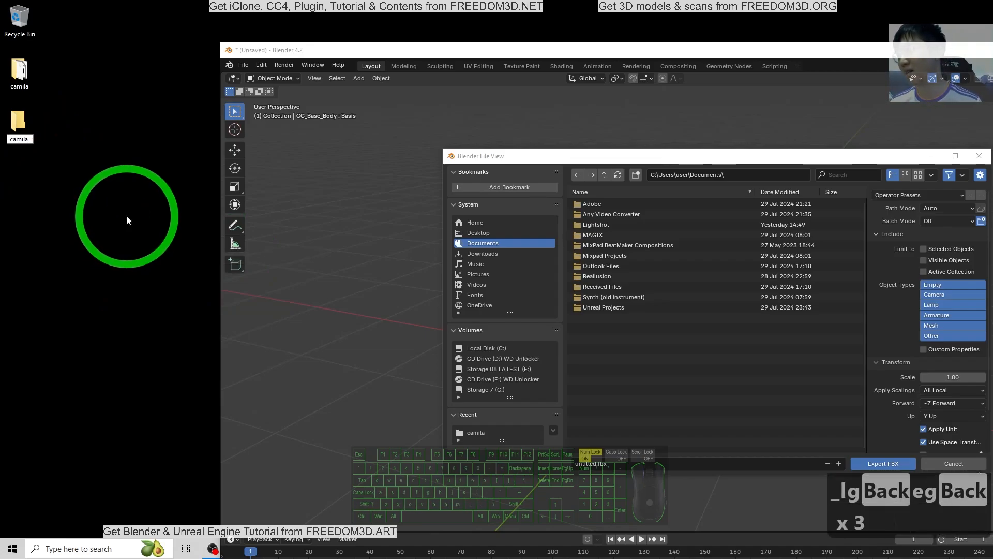
pyautogui.write('ghost_leg')
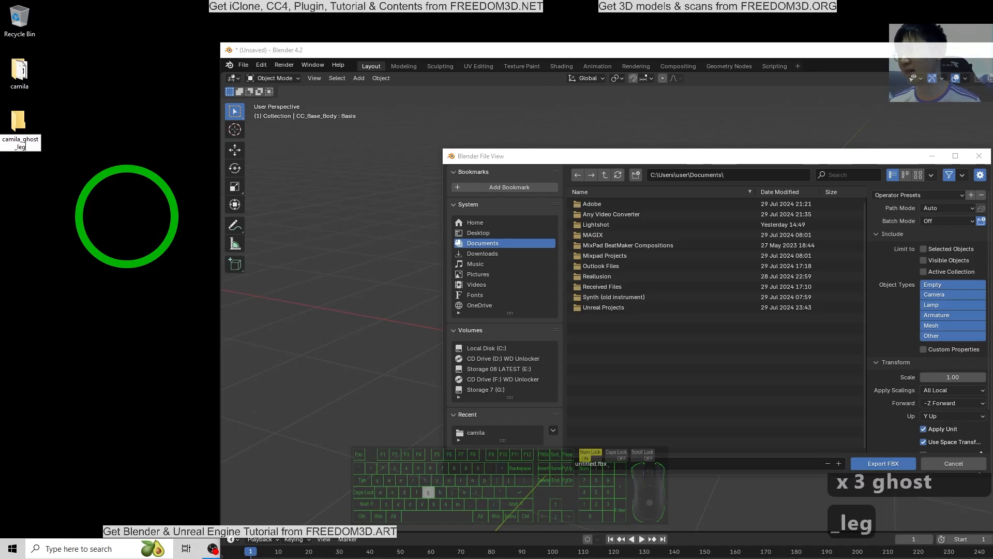
pyautogui.press('Return')
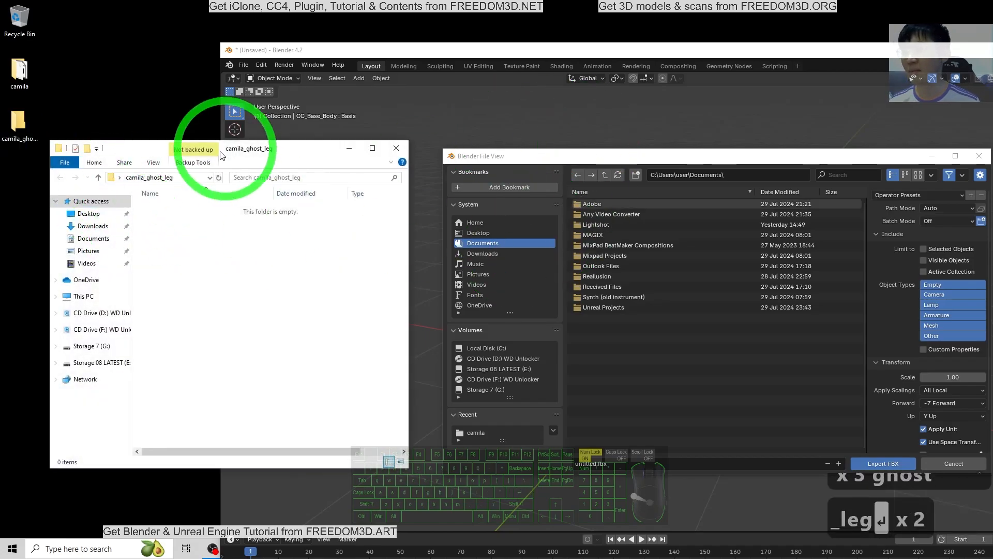
# Set the FBX export destination to the desktop's camila_ghost_leg folder and move the export dialog fully into view.
pyautogui.click(488, 234)
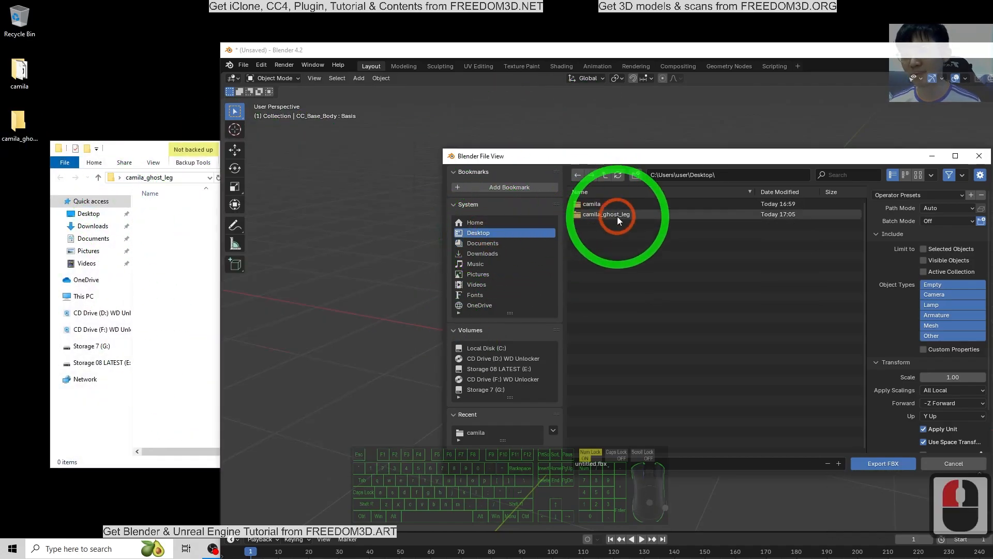
pyautogui.doubleClick(600, 215)
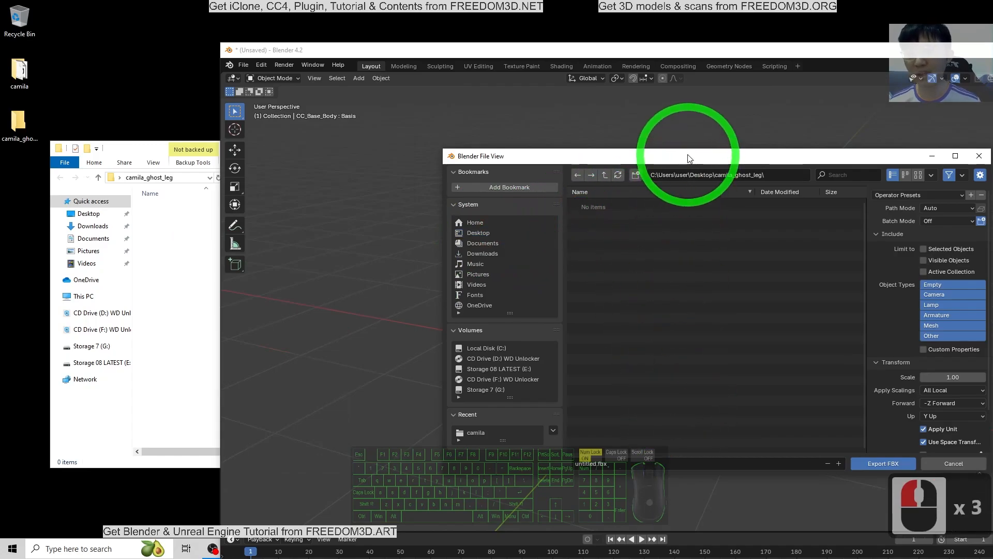
pyautogui.moveTo(688, 157); pyautogui.dragTo(502, 127)
# Set the FBX export's Path Mode to Copy and enable embedding of textures.
pyautogui.click(745, 177)
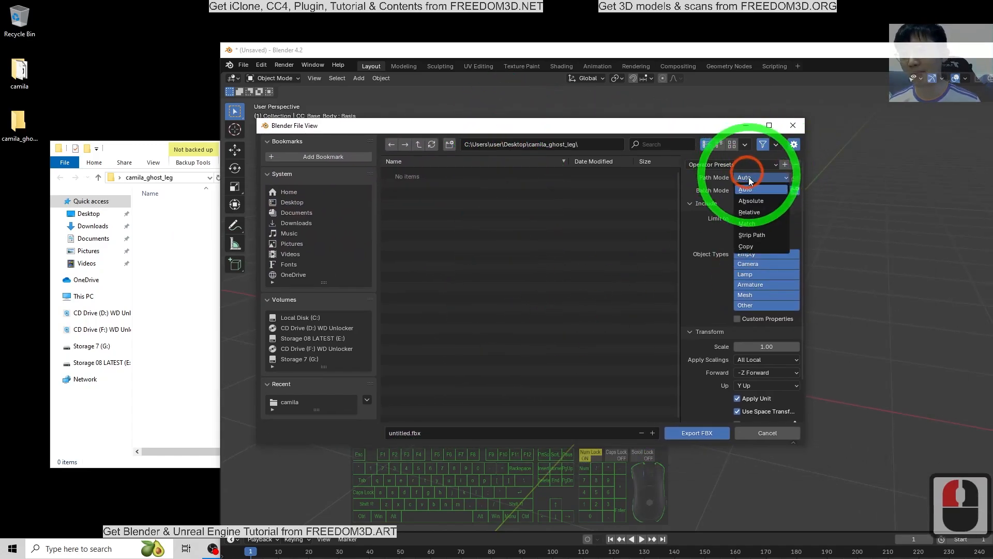
pyautogui.click(752, 244)
pyautogui.click(795, 178)
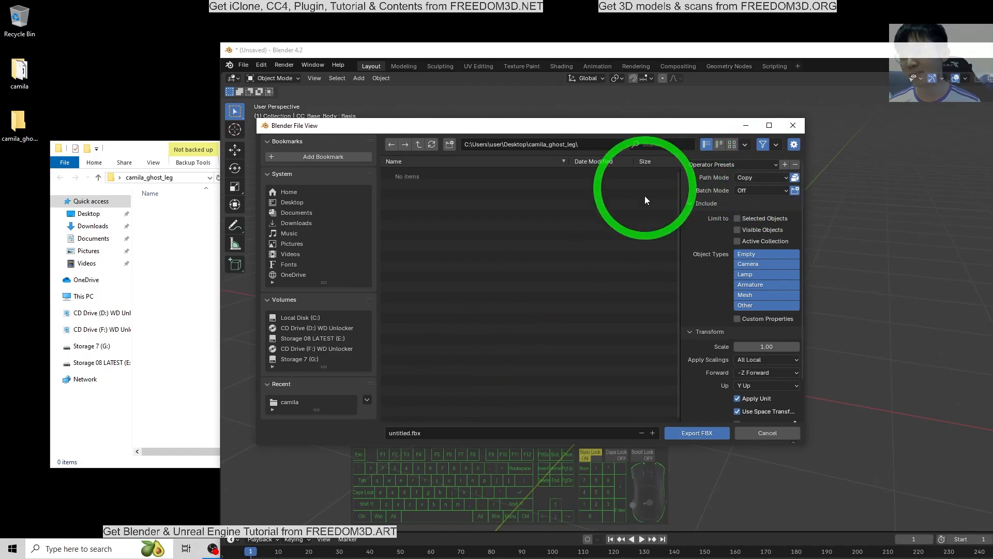
# Name the export file "camila ghost leg" and export the scene as FBX.
pyautogui.click(429, 433)
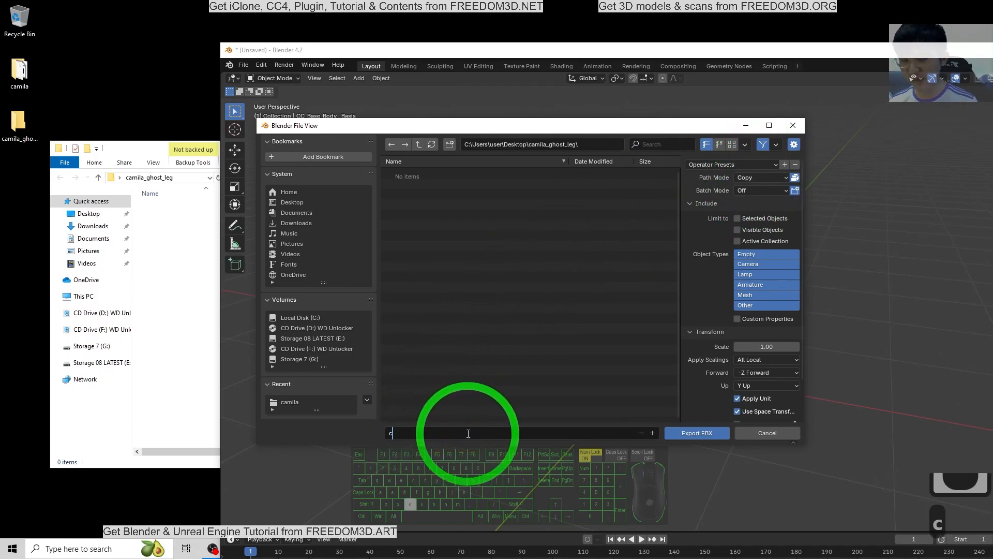
pyautogui.write('camila l')
pyautogui.press('BackSpace')
pyautogui.press('BackSpace')
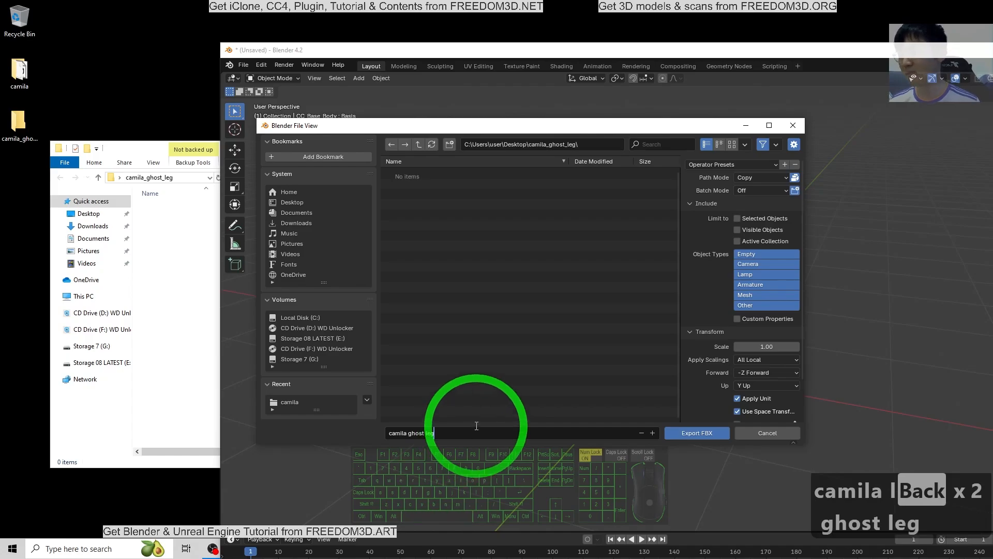
pyautogui.click(165, 233)
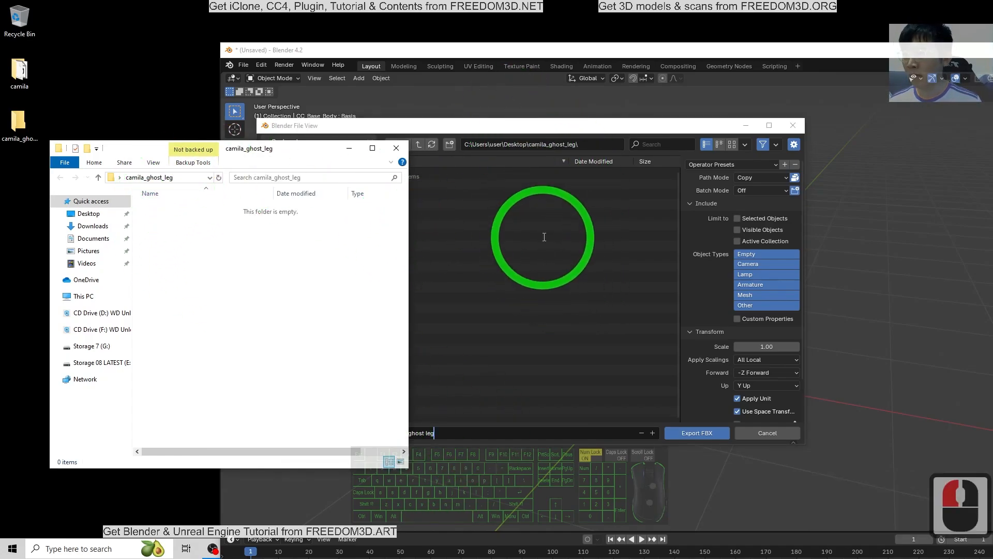
pyautogui.click(699, 433)
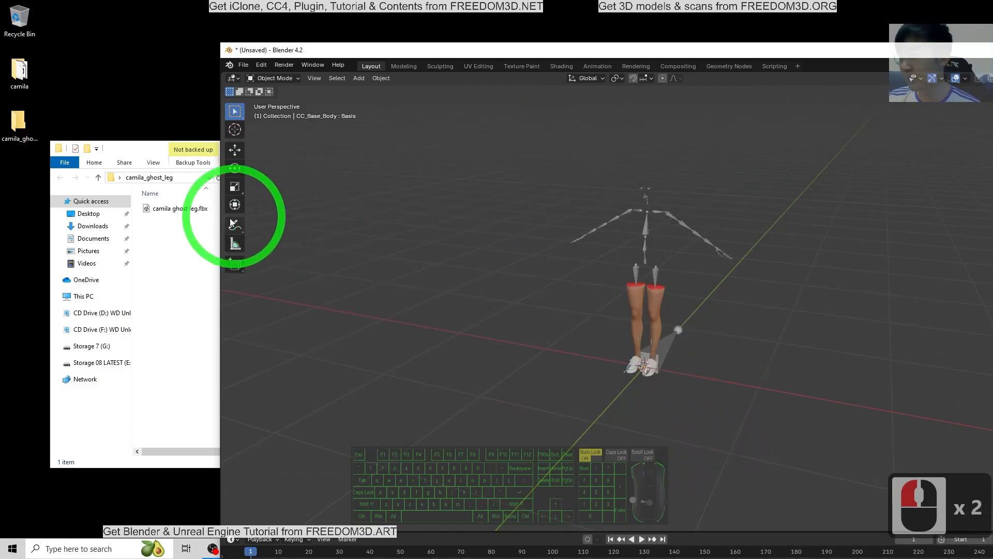
# Check the exported file in the camila_ghost_leg folder and minimize the Blender window.
pyautogui.click(180, 209)
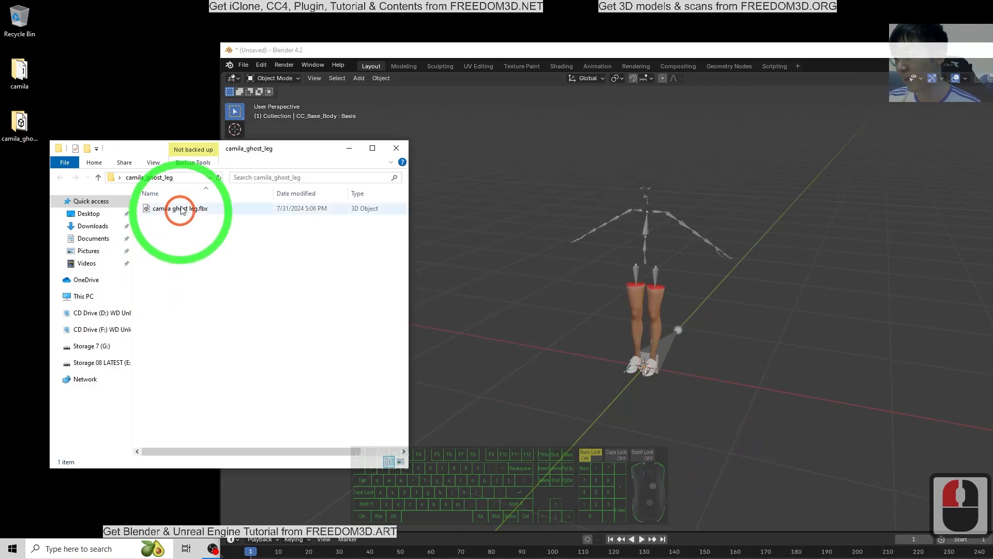
pyautogui.click(223, 228)
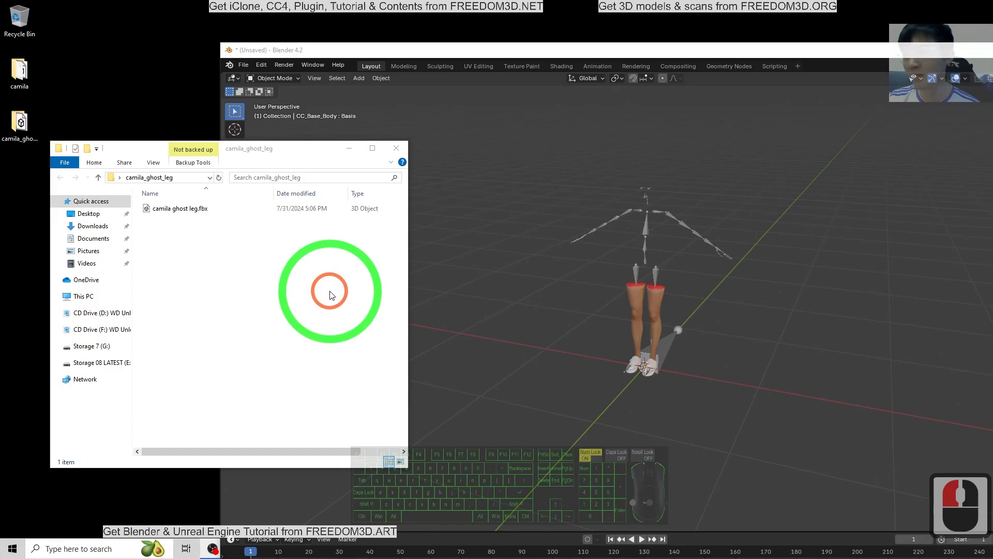
pyautogui.moveTo(678, 49); pyautogui.dragTo(560, 5)
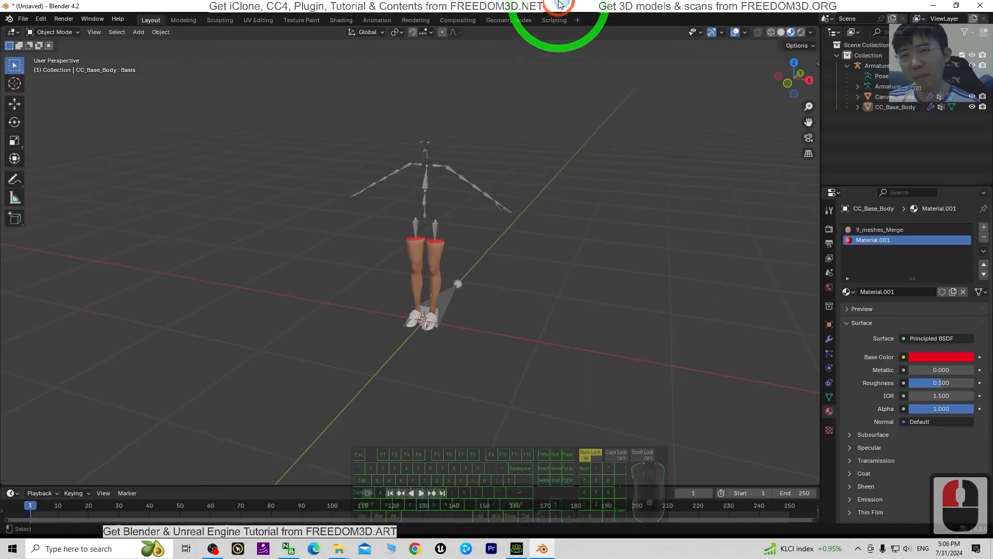
pyautogui.click(929, 5)
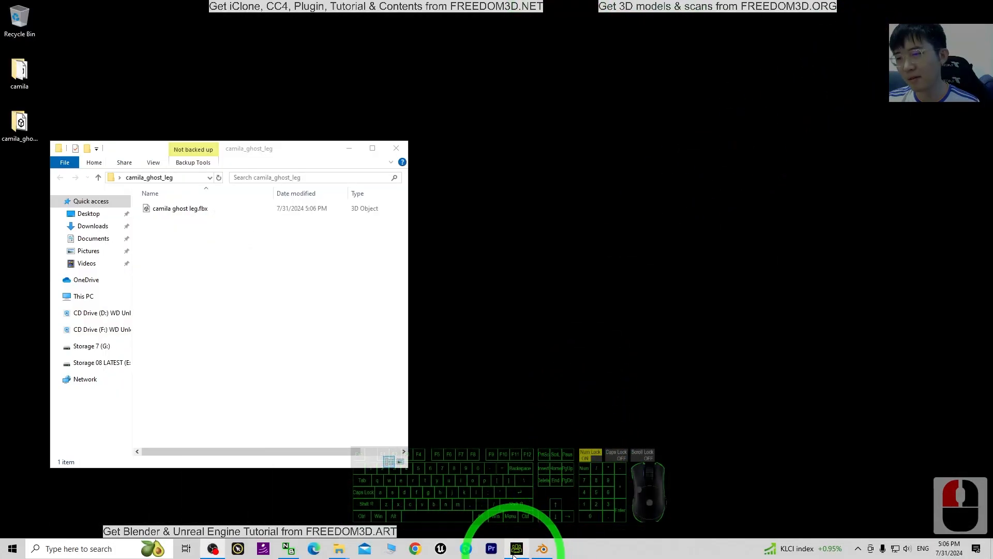
# Switch to Character Creator 4, start a new empty project without Camila, and place its window beside the camila_ghost_leg folder.
pyautogui.click(542, 548)
pyautogui.click(501, 281)
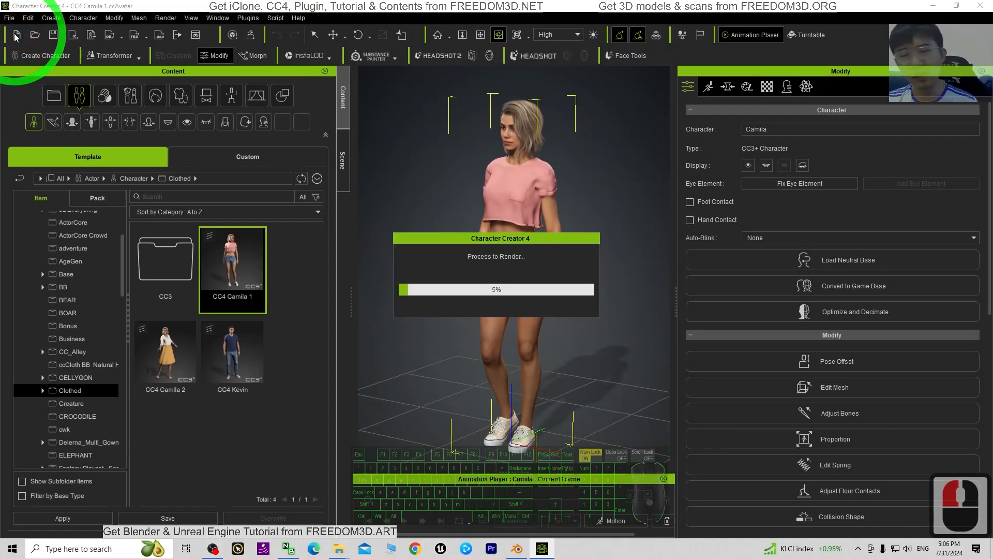
pyautogui.click(492, 250)
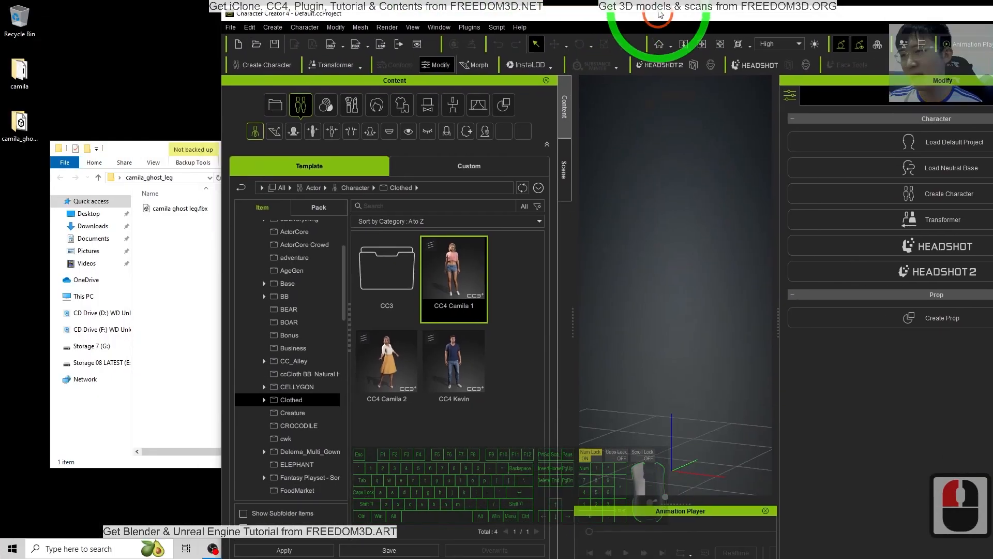
pyautogui.click(161, 170)
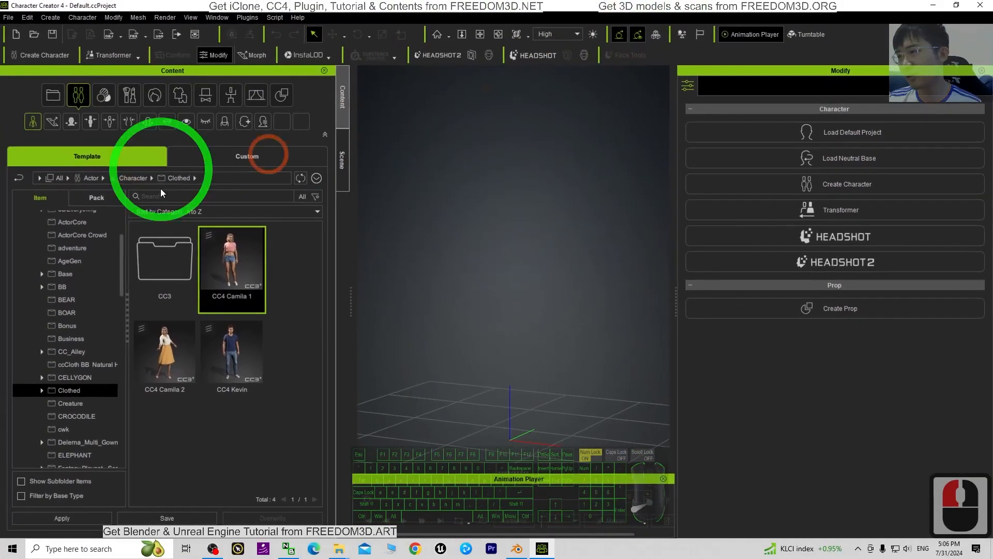
pyautogui.moveTo(433, 5); pyautogui.dragTo(584, 26)
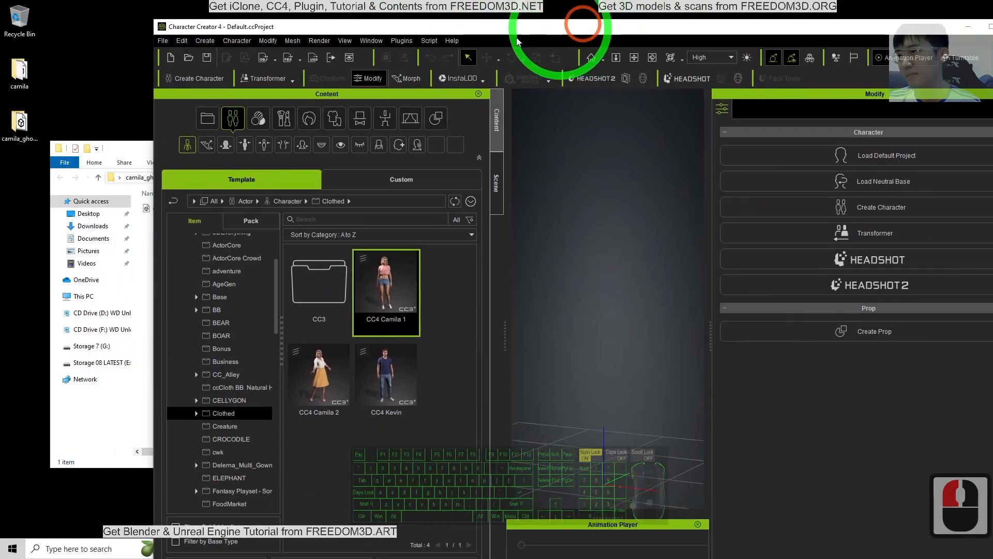
# Import camila ghost leg.fbx from the camila_ghost_leg folder into the empty scene as a prop.
pyautogui.click(133, 151)
pyautogui.moveTo(165, 211); pyautogui.dragTo(595, 489)
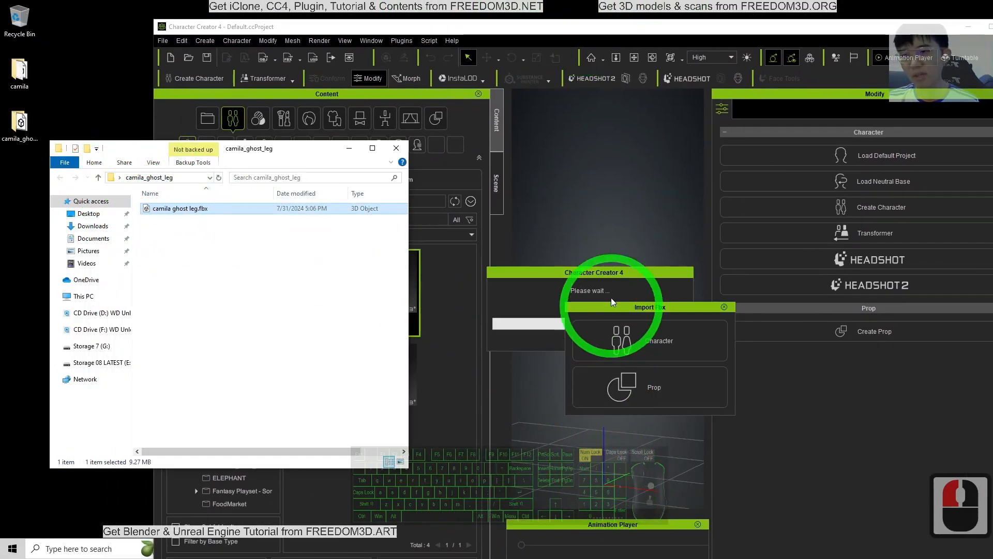
pyautogui.click(662, 387)
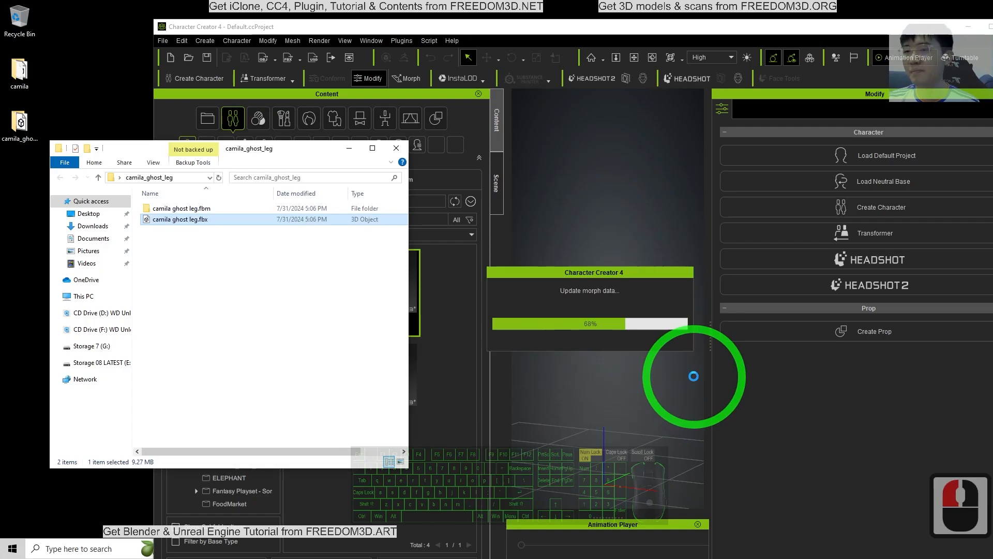
# Maximize Character Creator and examine the imported legs, red thigh caps and shoes from several angles.
pyautogui.doubleClick(718, 30)
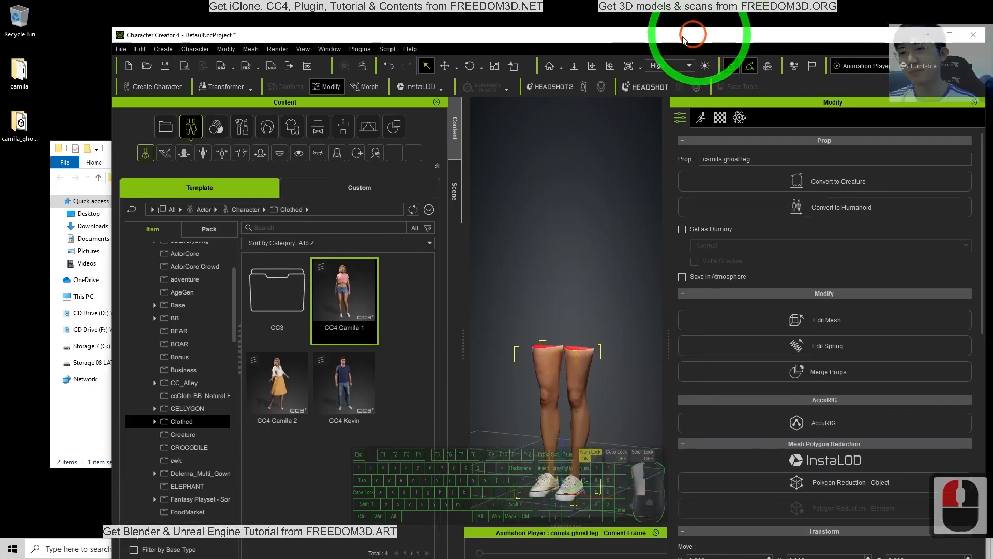
pyautogui.scroll(1, 589, 398)
pyautogui.press('x')
pyautogui.moveTo(588, 396); pyautogui.dragTo(566, 308)
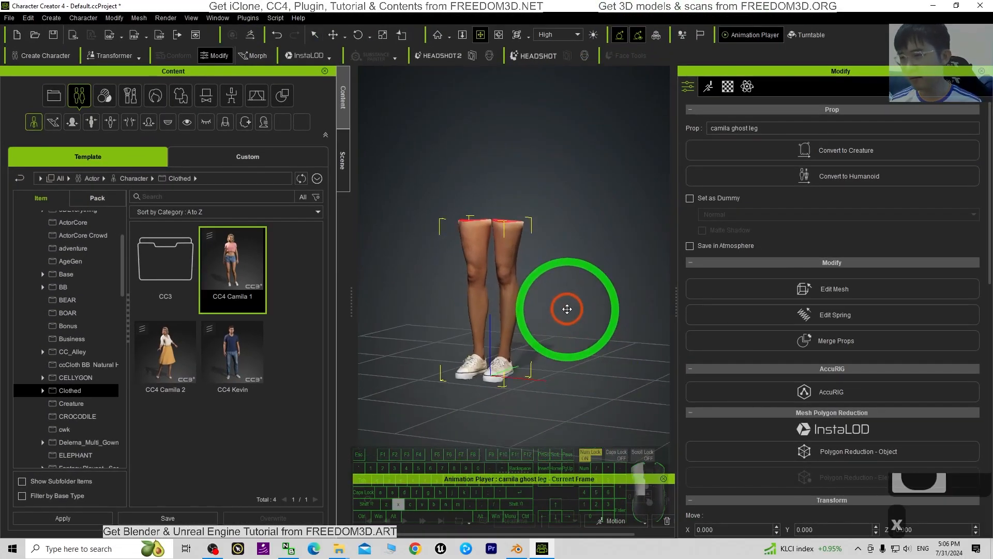
pyautogui.press('c')
pyautogui.moveTo(529, 233); pyautogui.dragTo(614, 274)
pyautogui.keyDown('shift'); pyautogui.scroll(4, 499, 270); pyautogui.keyUp('shift')
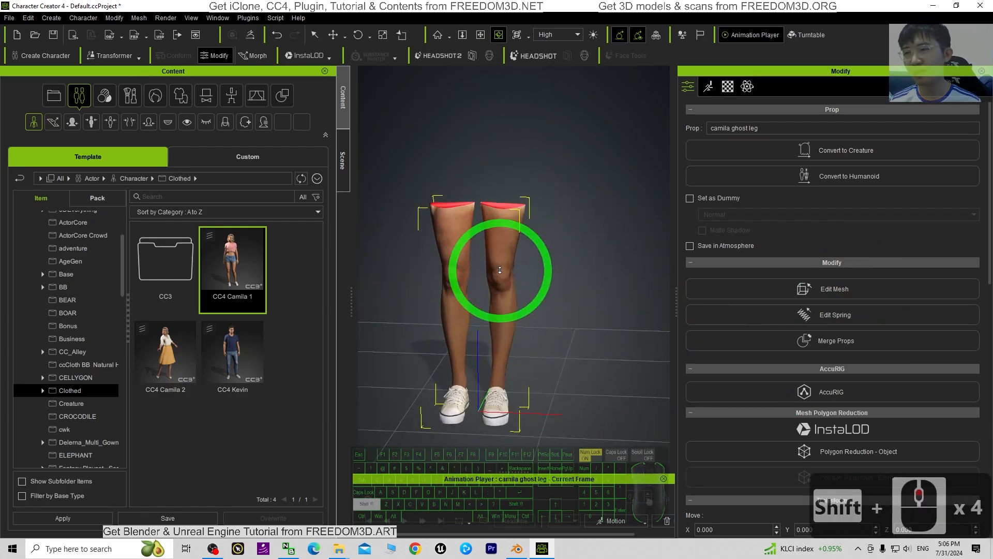
pyautogui.press('x')
pyautogui.moveTo(498, 273); pyautogui.dragTo(658, 240)
pyautogui.press('c')
pyautogui.scroll(2, 539, 260)
# Convert the leg prop to a humanoid and open its Characterization settings with the whole skeleton in view.
pyautogui.click(875, 176)
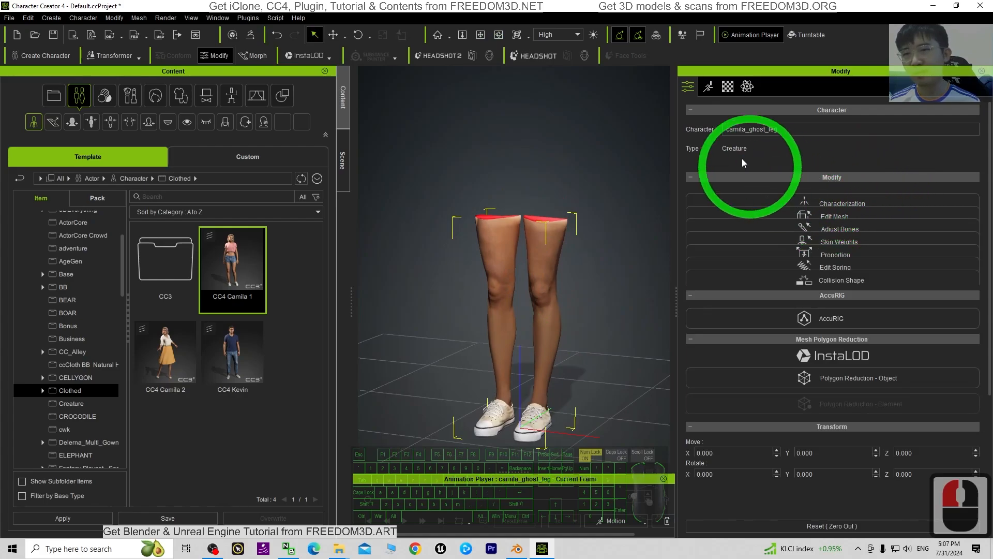
pyautogui.click(843, 199)
pyautogui.scroll(-8, 517, 195)
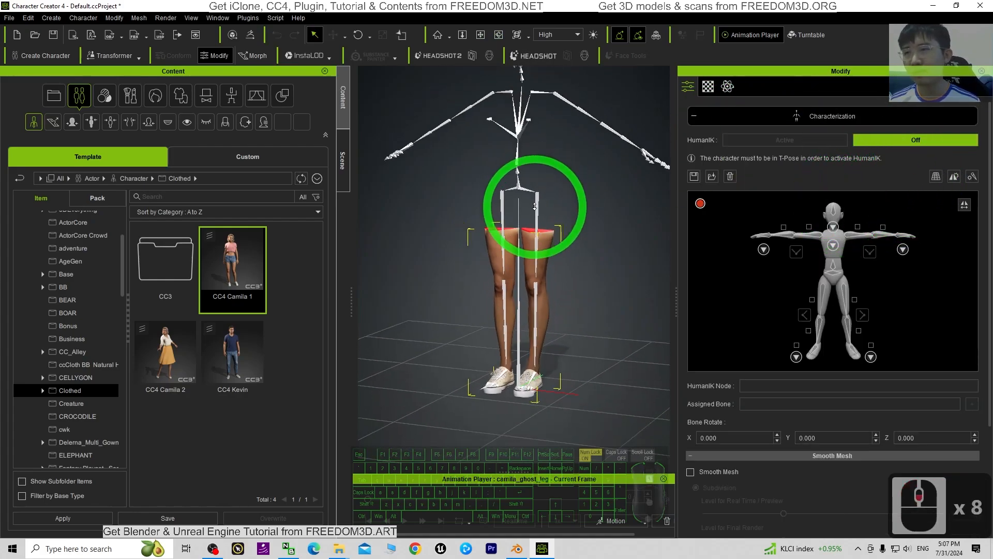
pyautogui.moveTo(567, 190); pyautogui.dragTo(572, 274)
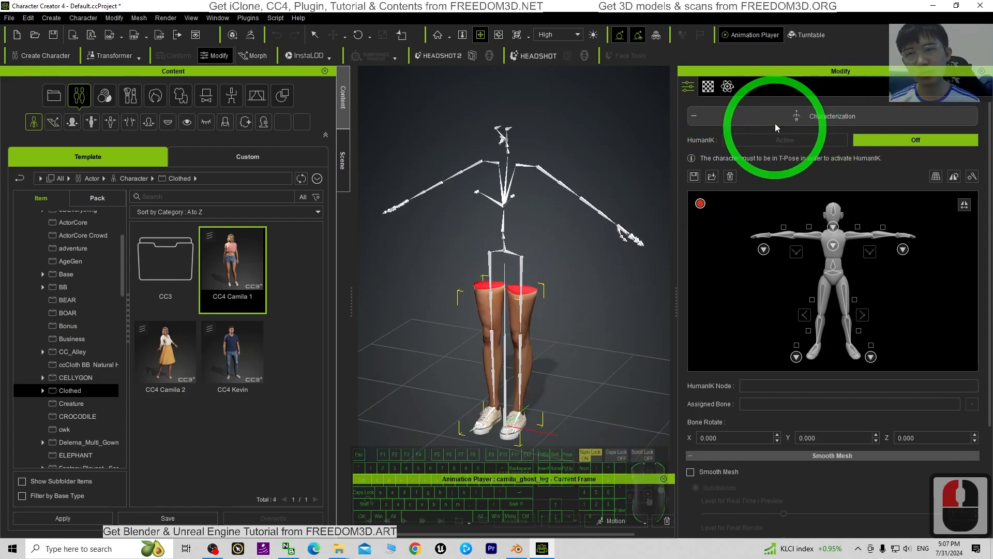
# Load the actorBuild HIK profile onto the leg skeleton, applying only its bone mapping and not its T-Pose.
pyautogui.click(712, 176)
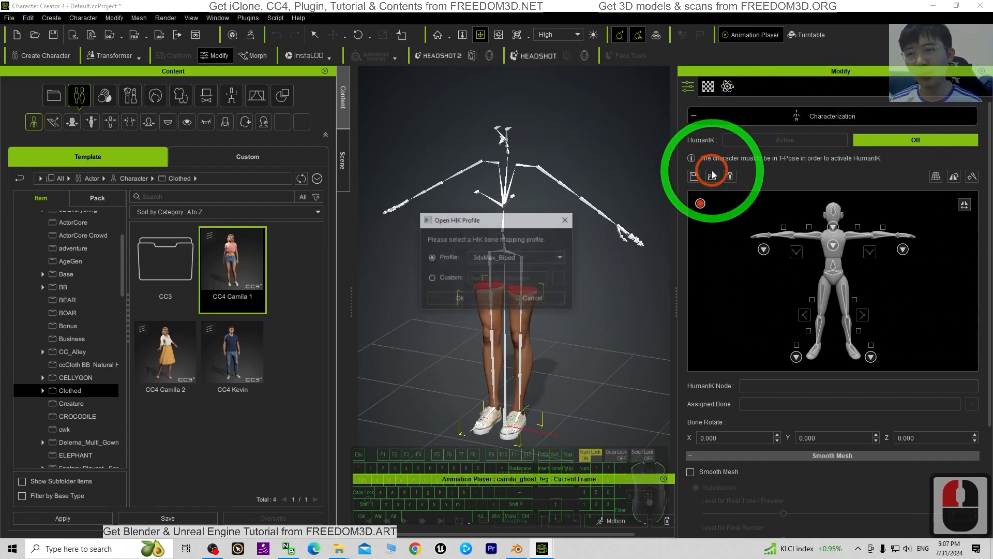
pyautogui.click(717, 277)
pyautogui.scroll(-15, 791, 341)
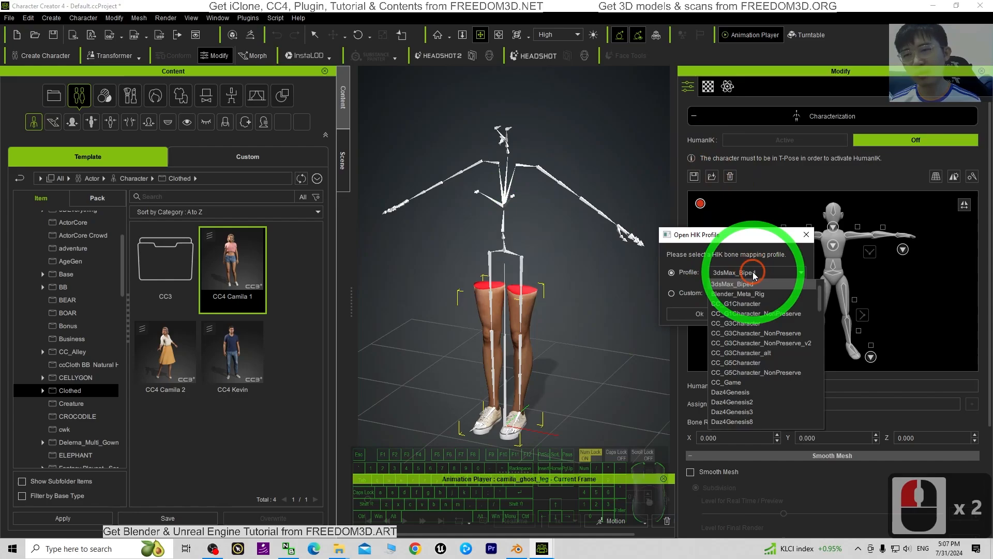
pyautogui.scroll(-20, 792, 352)
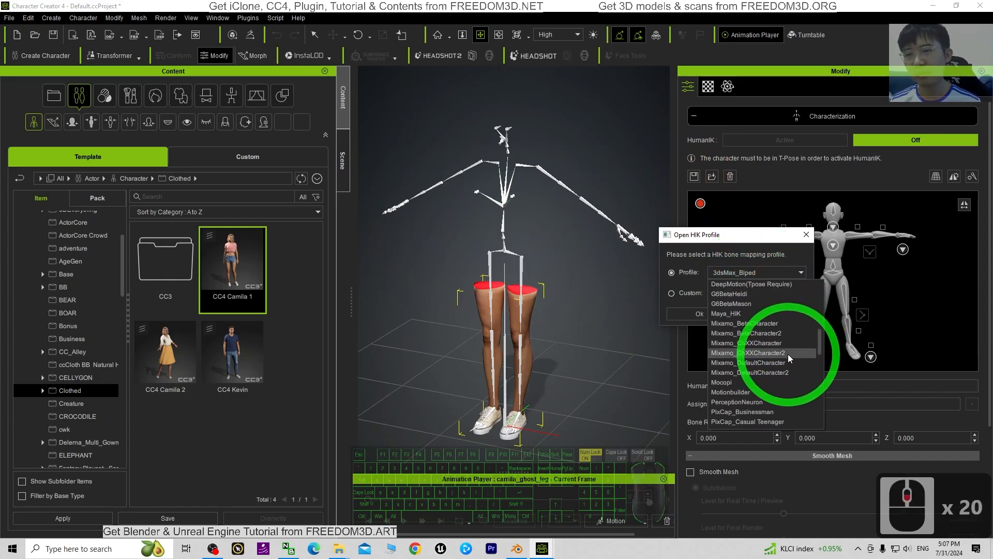
pyautogui.moveTo(820, 386); pyautogui.dragTo(822, 414)
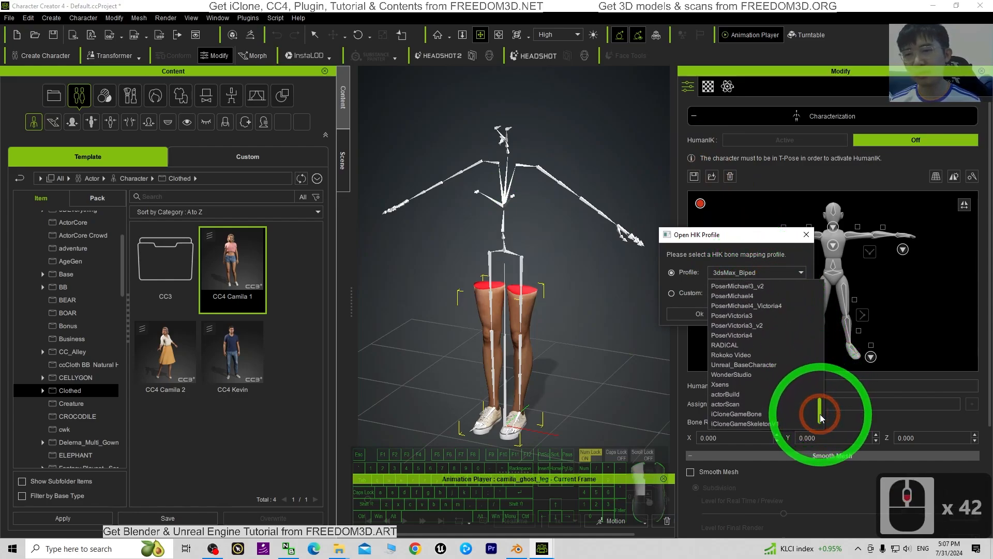
pyautogui.click(738, 396)
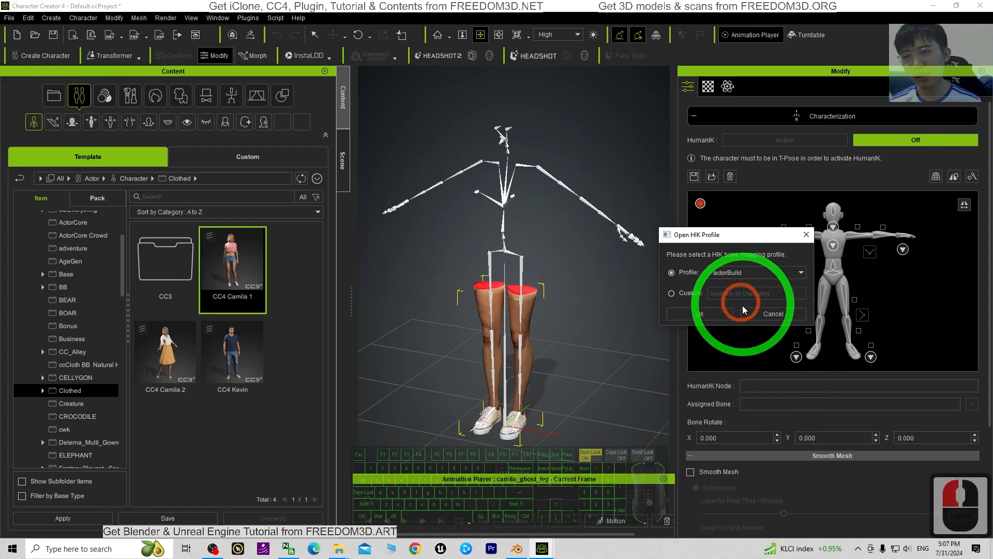
pyautogui.click(700, 313)
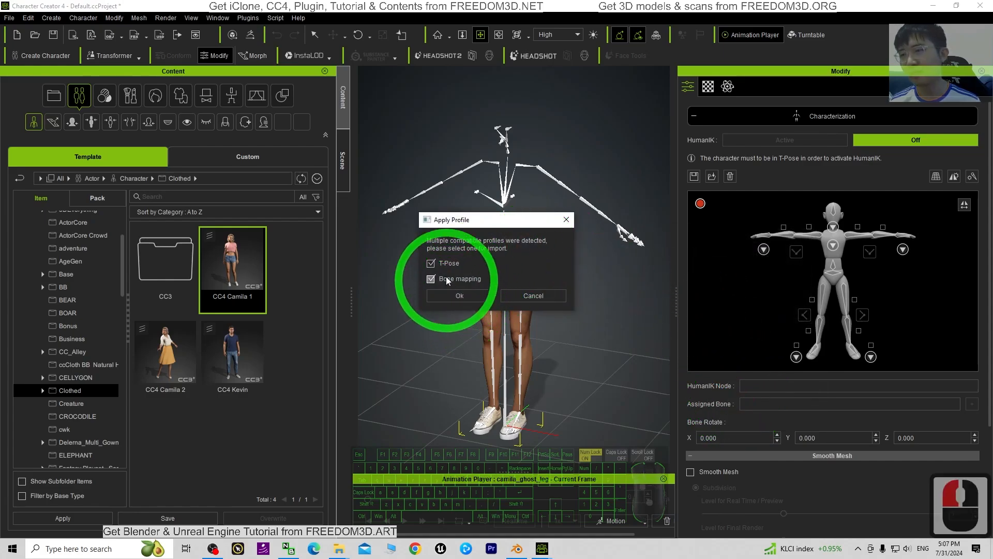
pyautogui.click(432, 264)
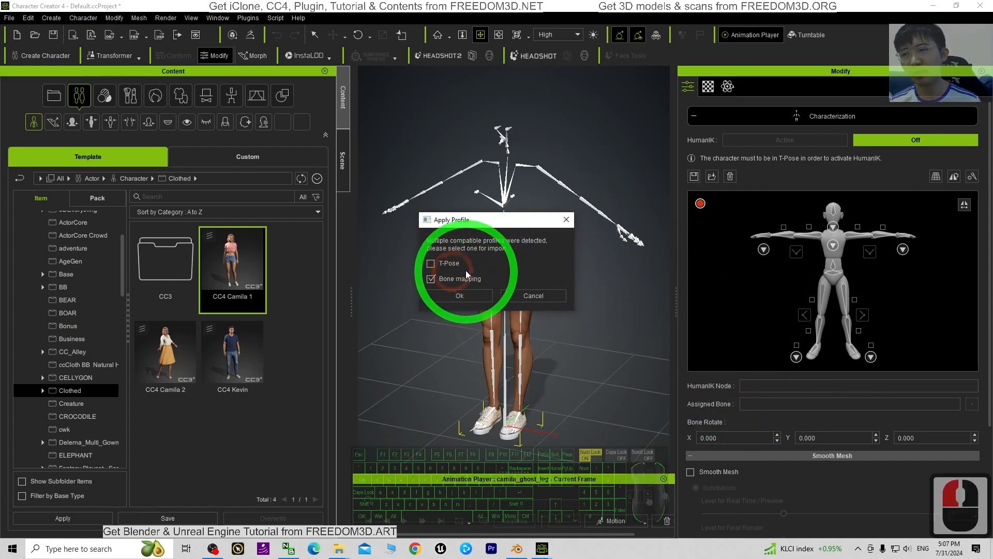
pyautogui.click(456, 295)
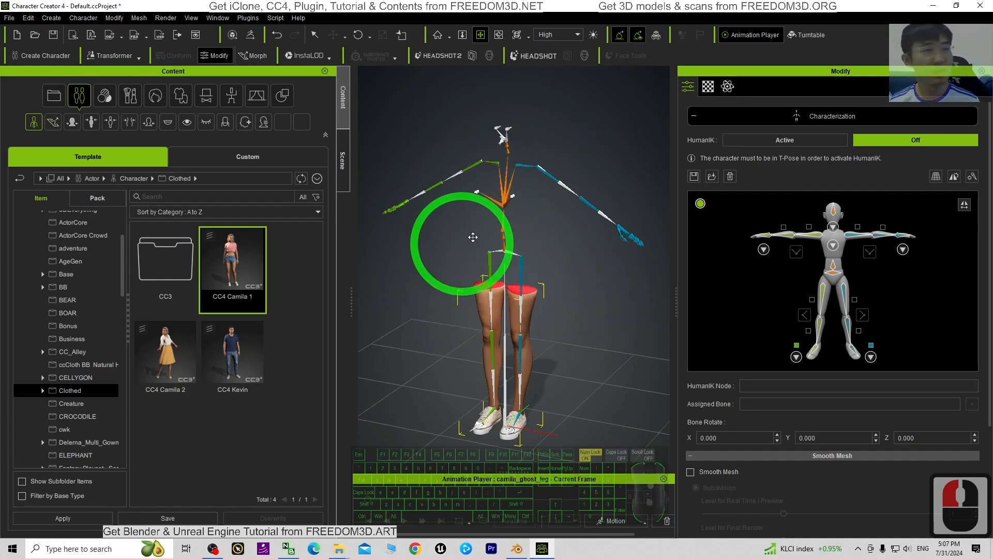
# Activate HumanIK for the mapped leg skeleton and leave the Characterization settings.
pyautogui.press('c')
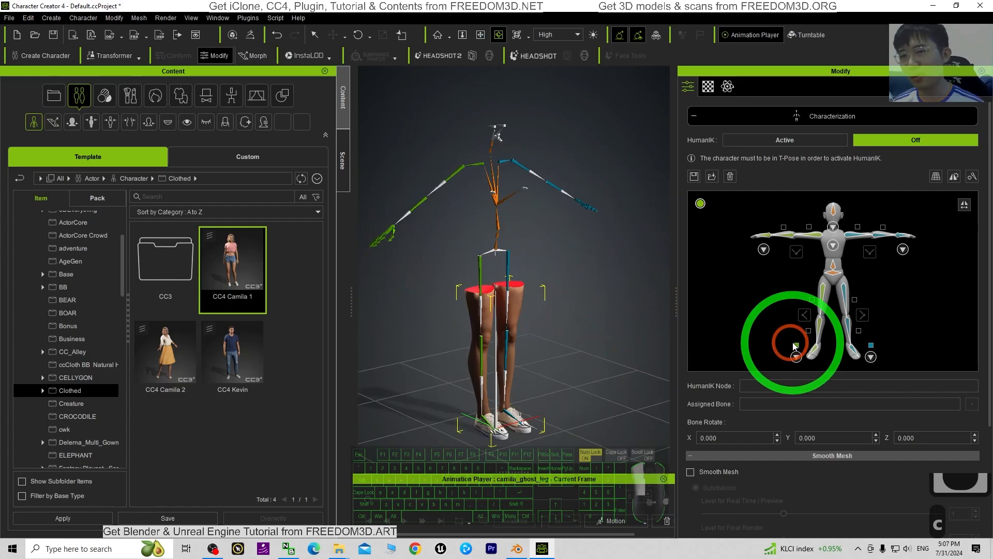
pyautogui.click(835, 142)
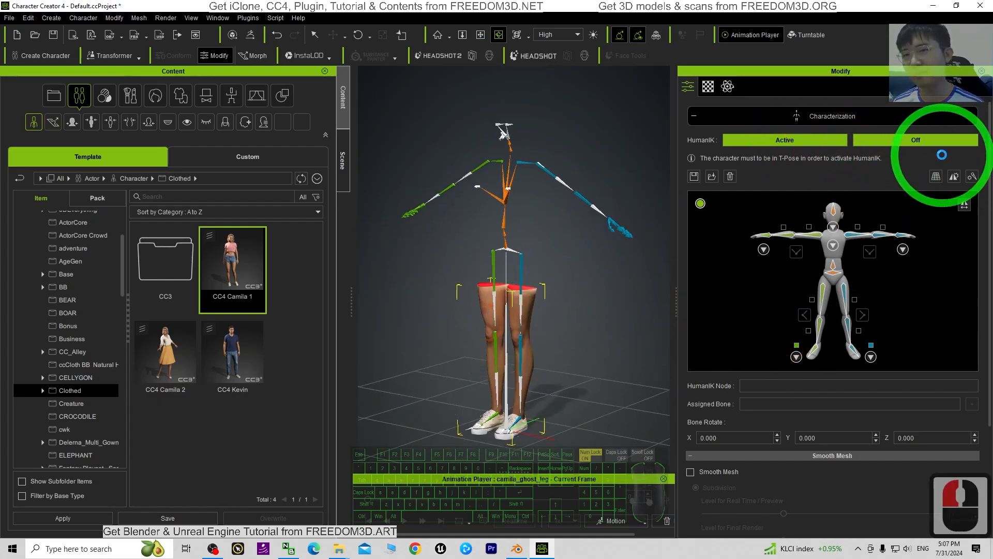
pyautogui.click(918, 142)
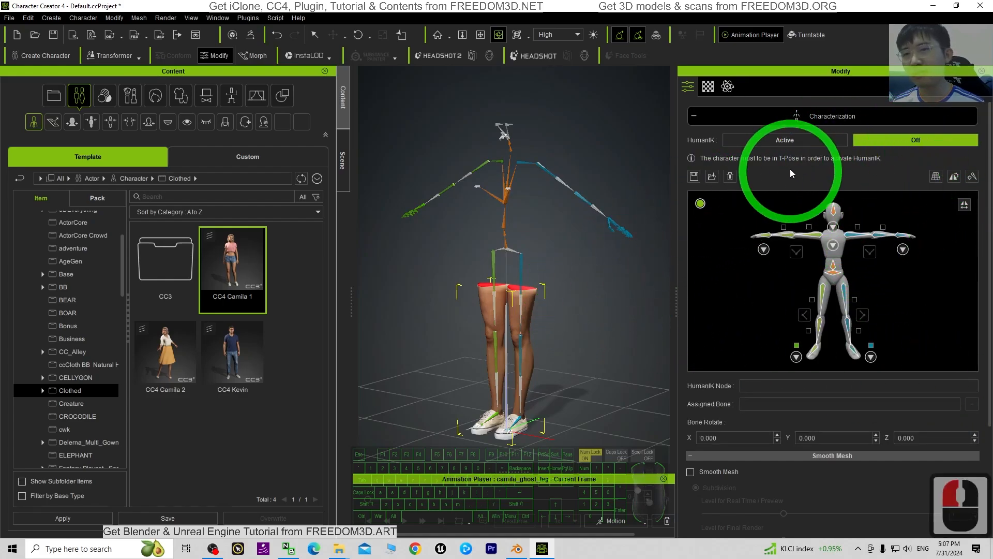
pyautogui.click(794, 139)
pyautogui.click(785, 141)
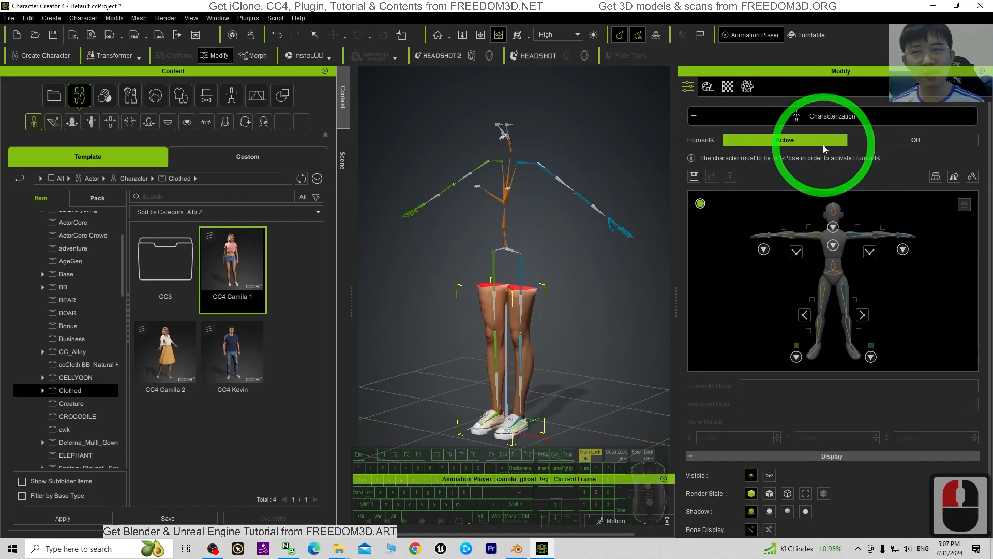
pyautogui.click(810, 117)
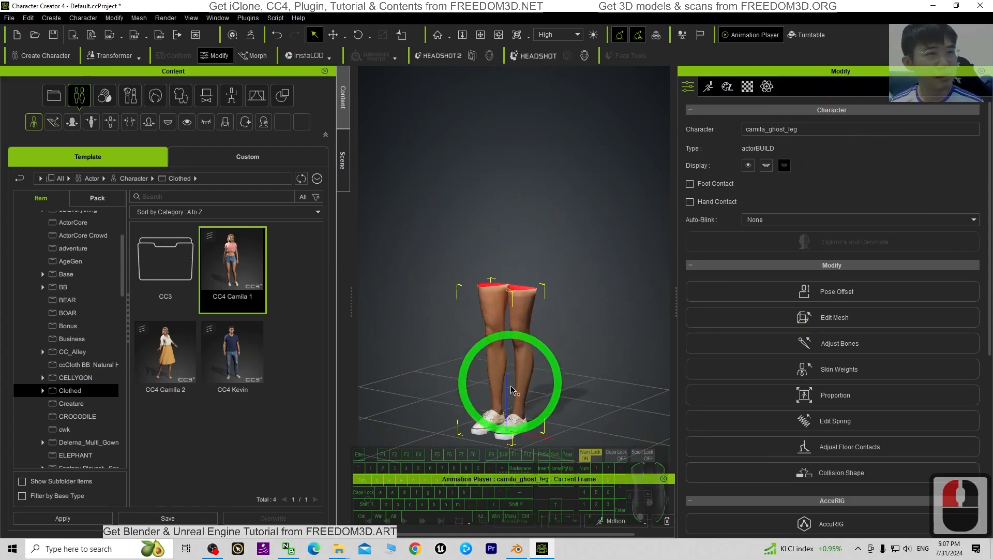
# Examine the characterized legs, red thigh caps and shoes up close and from several angles.
pyautogui.press('x')
pyautogui.moveTo(510, 370); pyautogui.dragTo(649, 372)
pyautogui.press('c')
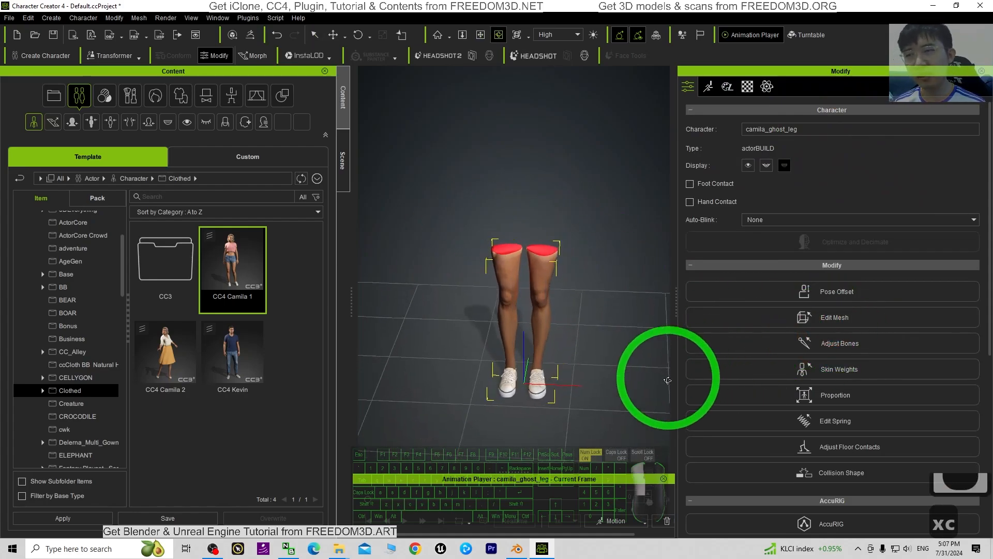
pyautogui.scroll(17, 581, 282)
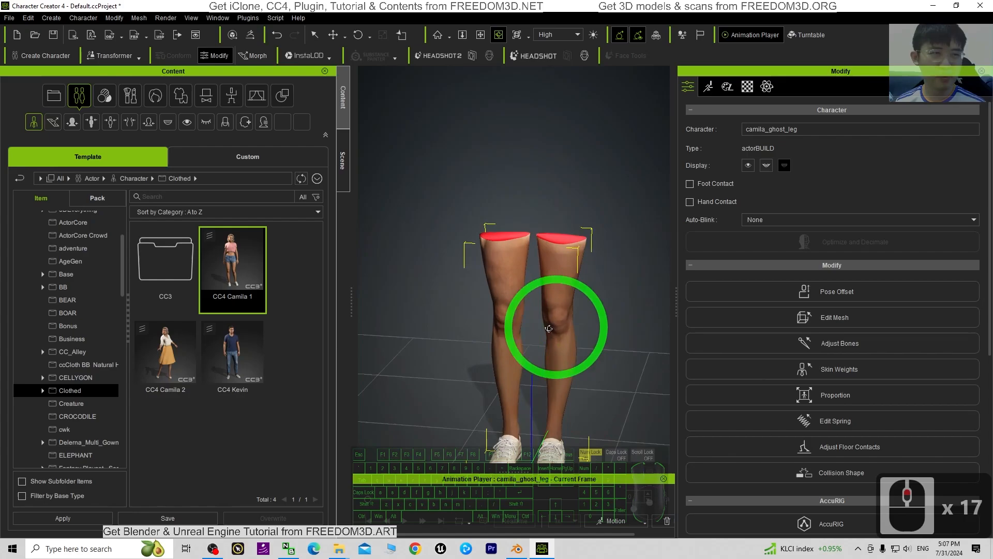
pyautogui.scroll(-16, 554, 328)
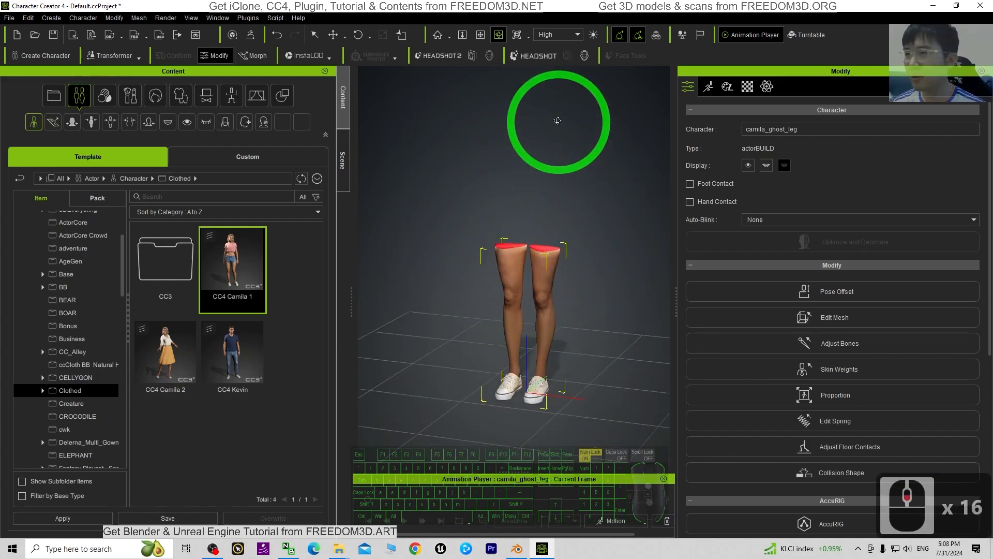
pyautogui.press('c')
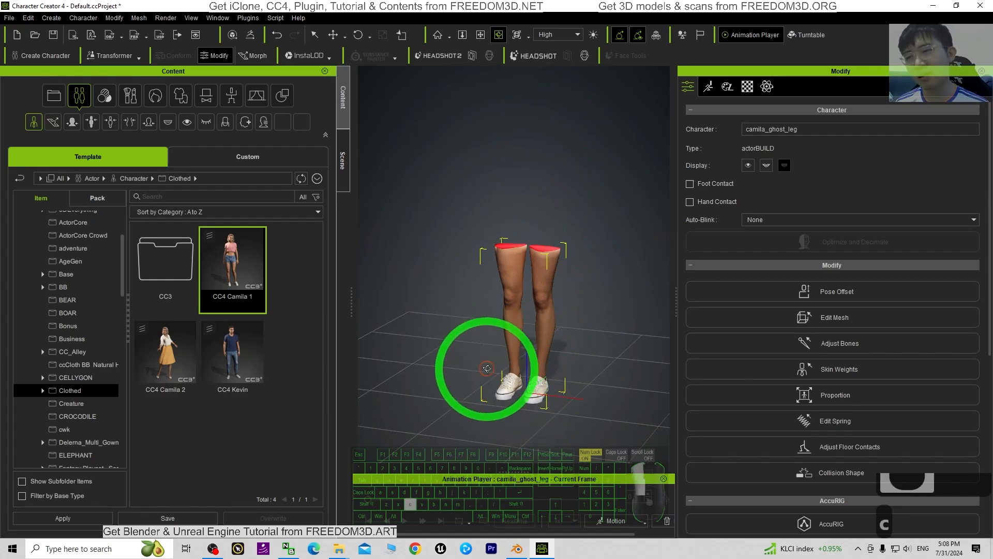
pyautogui.moveTo(488, 368); pyautogui.dragTo(541, 357)
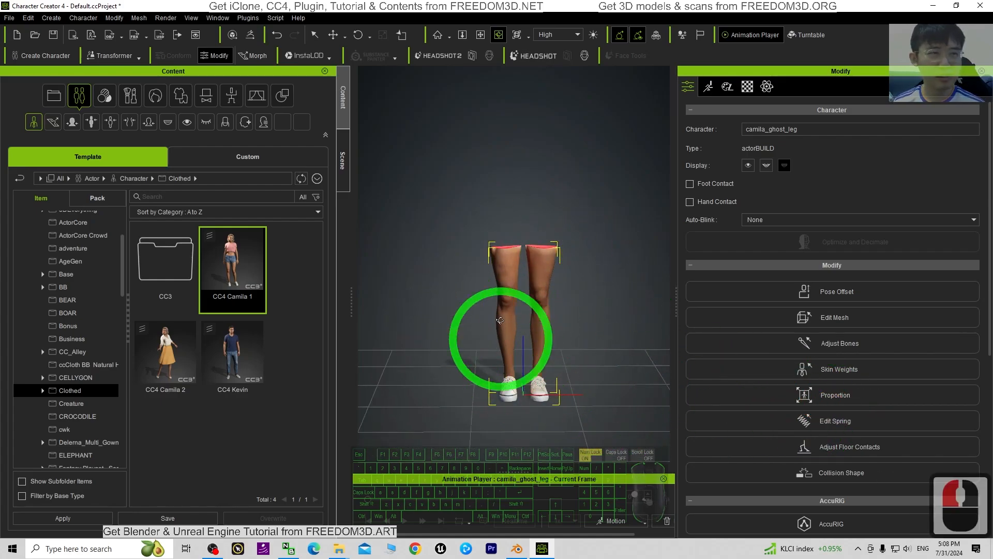
pyautogui.press('c')
pyautogui.moveTo(603, 300); pyautogui.dragTo(571, 304)
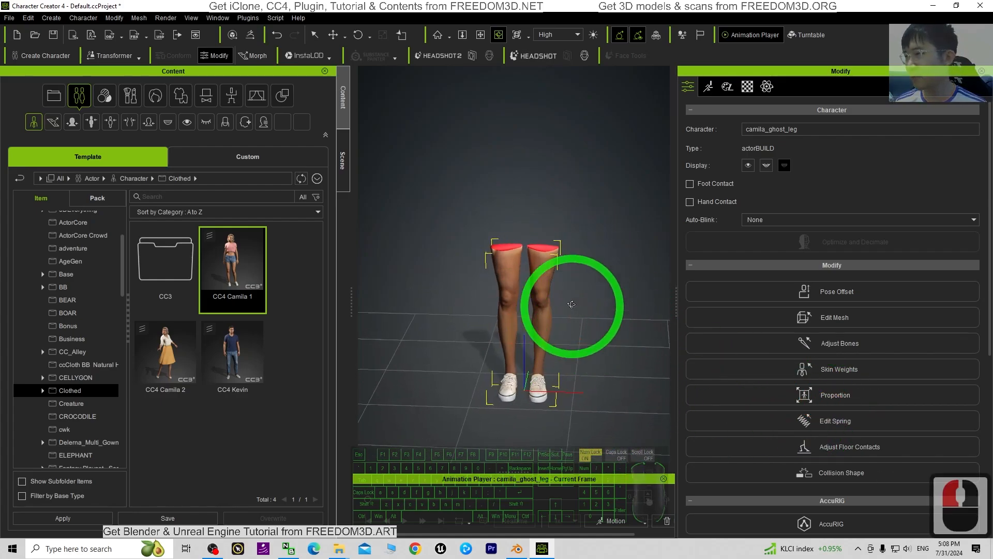
# Restore Character Creator to its smaller window and move the camila_ghost_leg folder window so its files stay visible beside it.
pyautogui.click(232, 98)
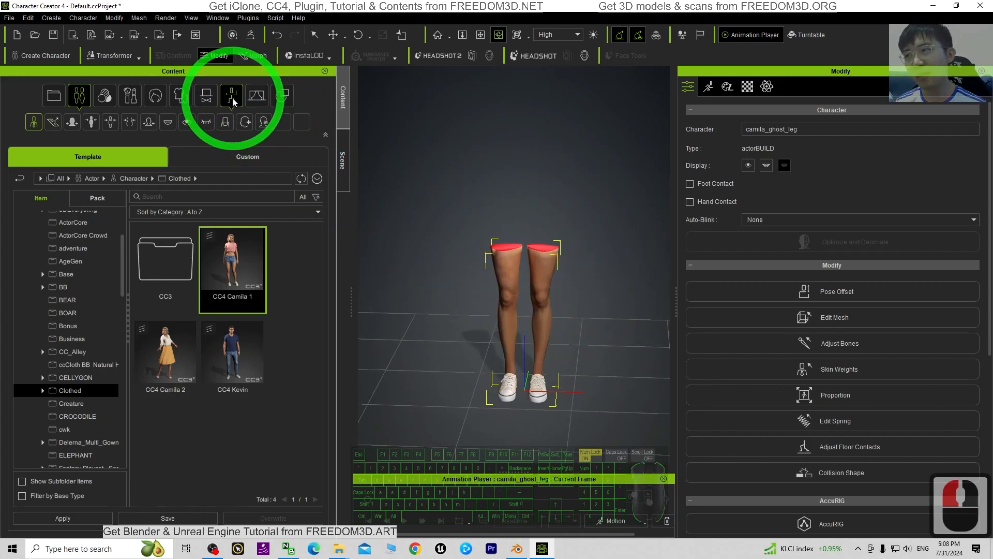
pyautogui.click(589, 274)
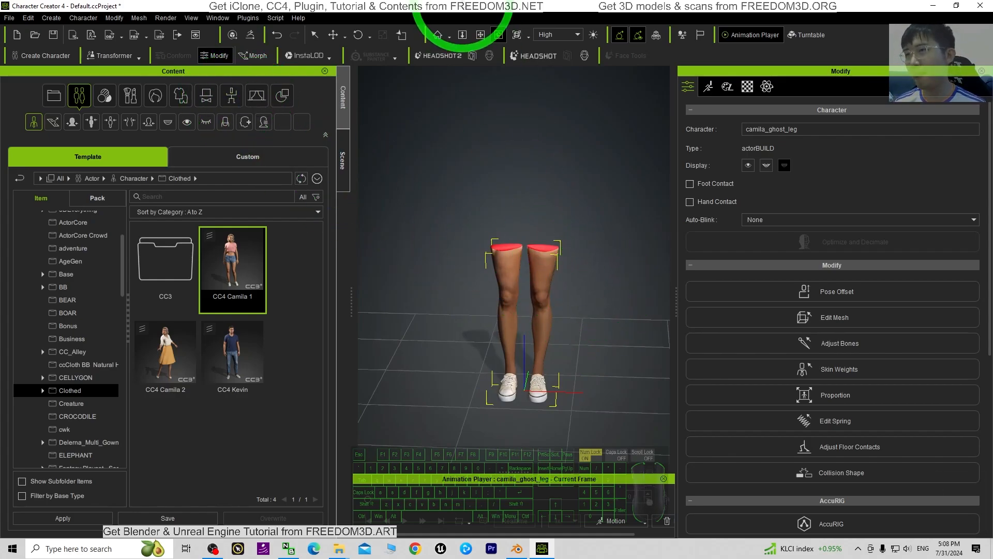
pyautogui.doubleClick(463, 7)
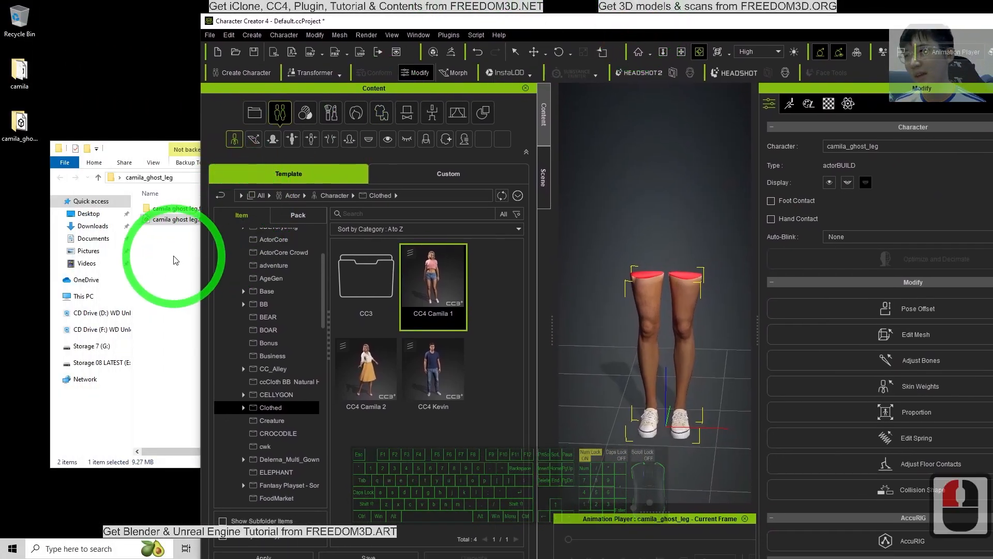
pyautogui.click(210, 35)
pyautogui.moveTo(248, 132)
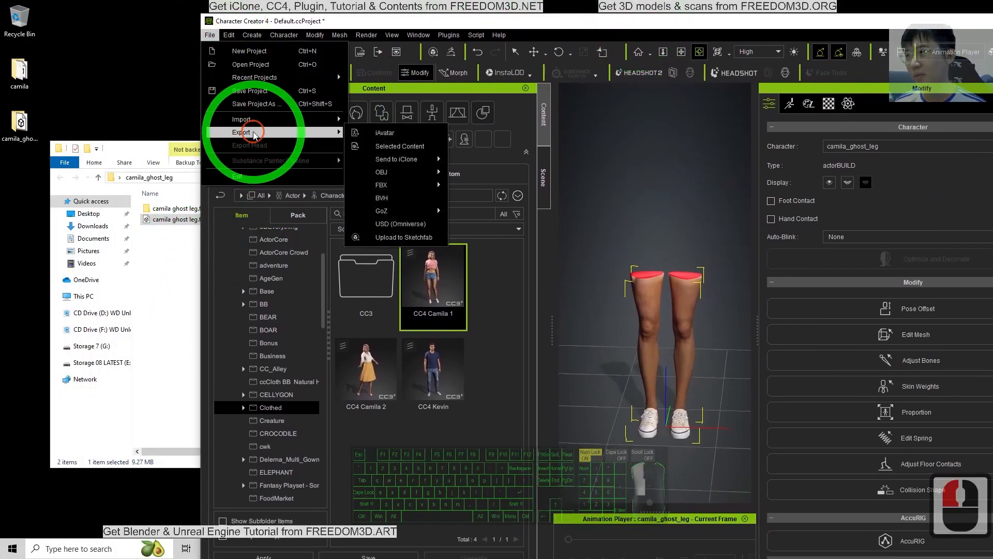
pyautogui.moveTo(383, 187)
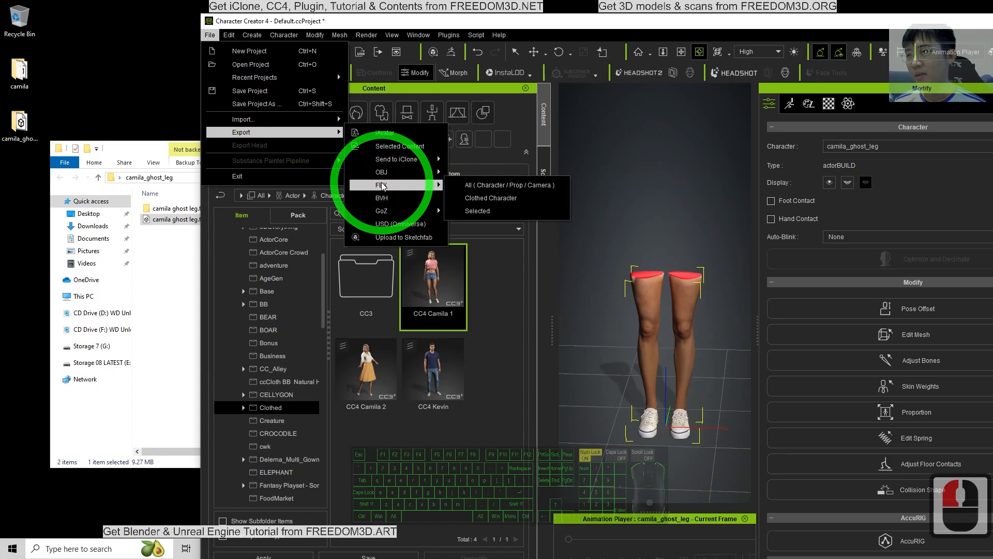
pyautogui.click(398, 162)
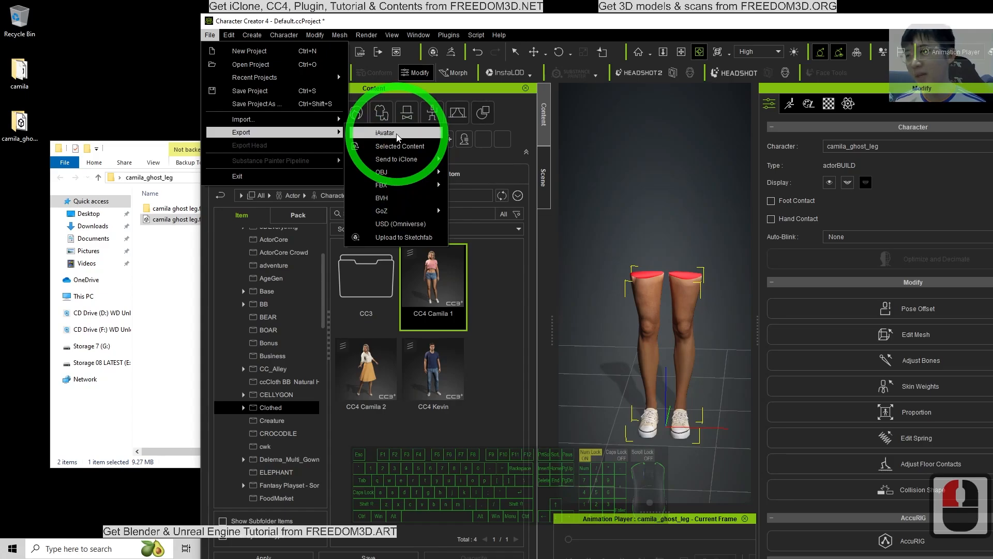
pyautogui.moveTo(165, 150); pyautogui.dragTo(118, 129)
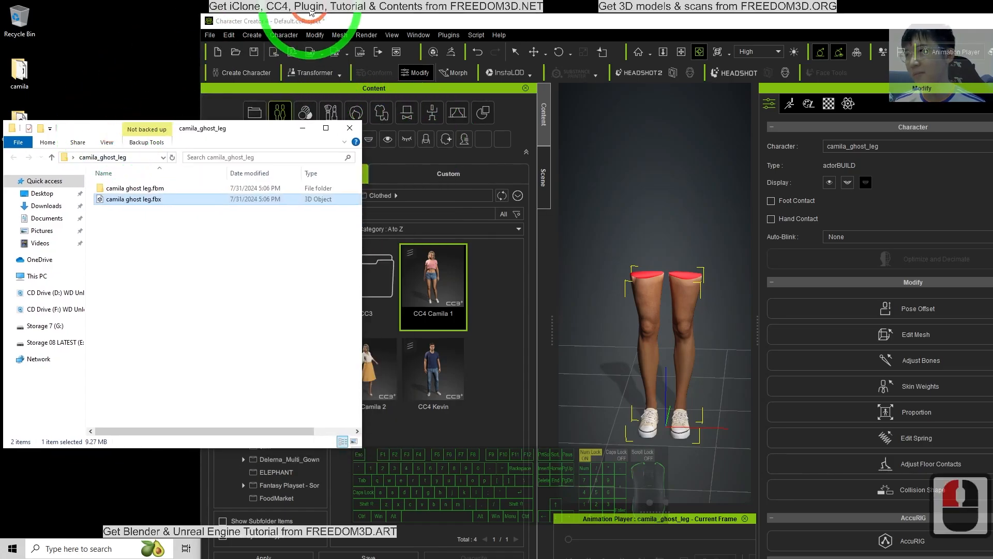
pyautogui.click(287, 24)
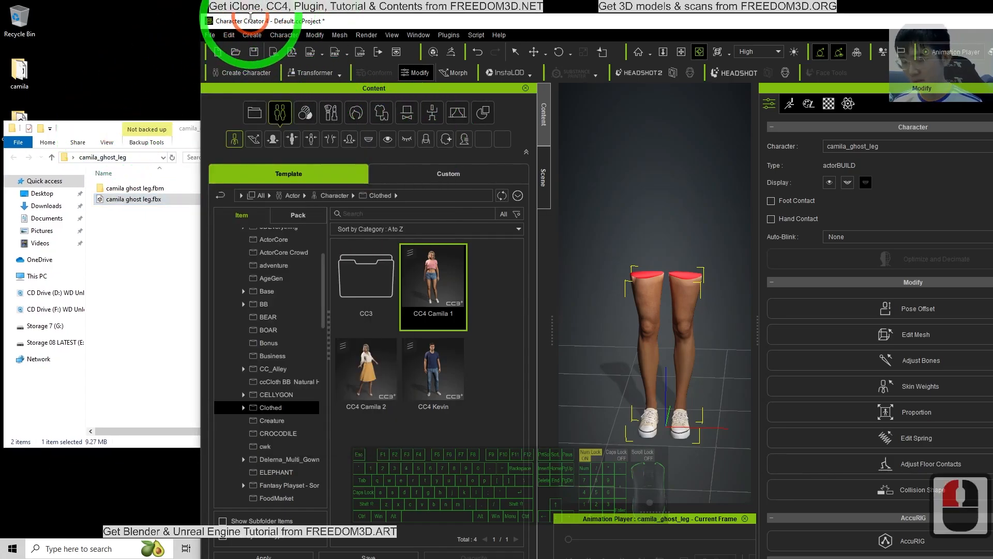
# Save the project as "camila ghost leg" in the camila_ghost_leg folder on the Desktop.
pyautogui.hotkey('ctrl', 'shift', 's')
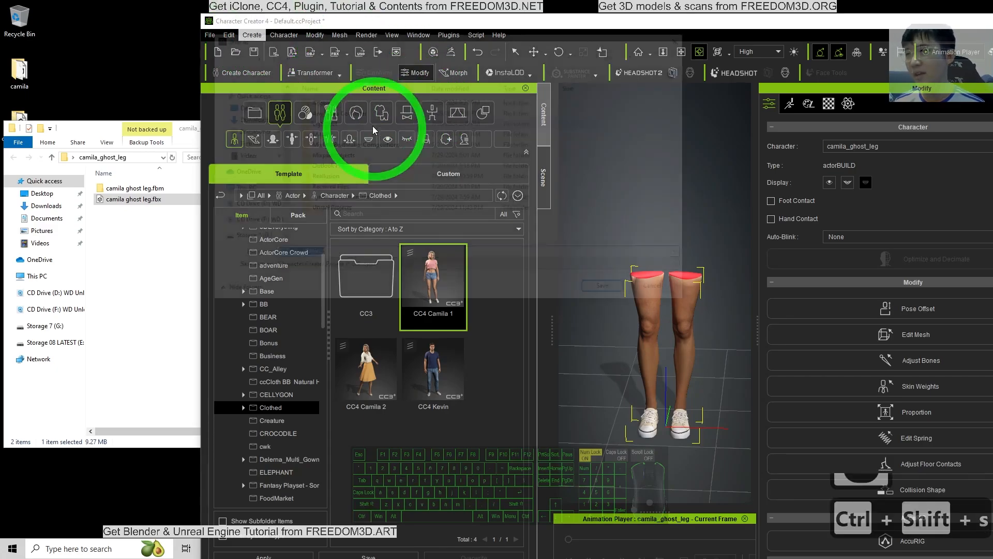
pyautogui.click(244, 106)
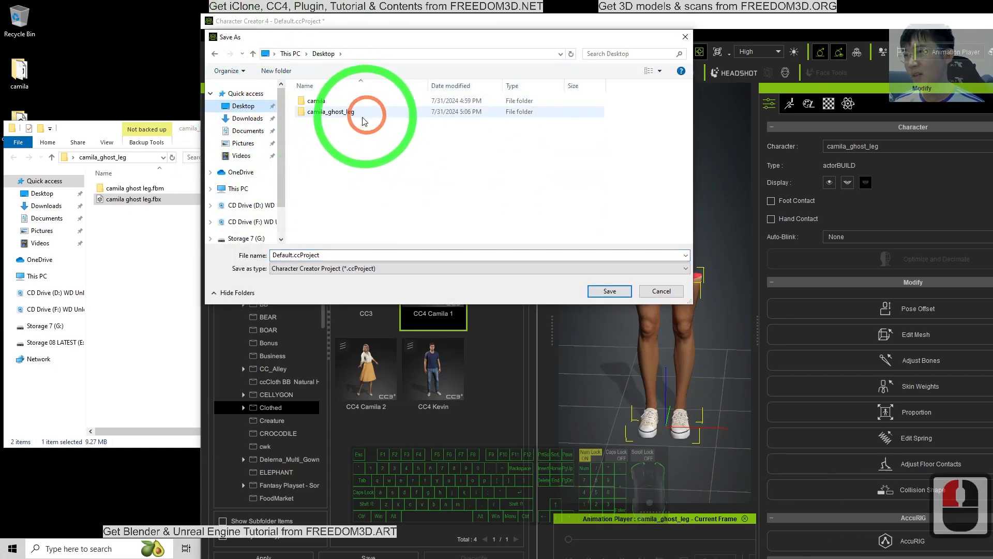
pyautogui.doubleClick(331, 111)
pyautogui.doubleClick(339, 256)
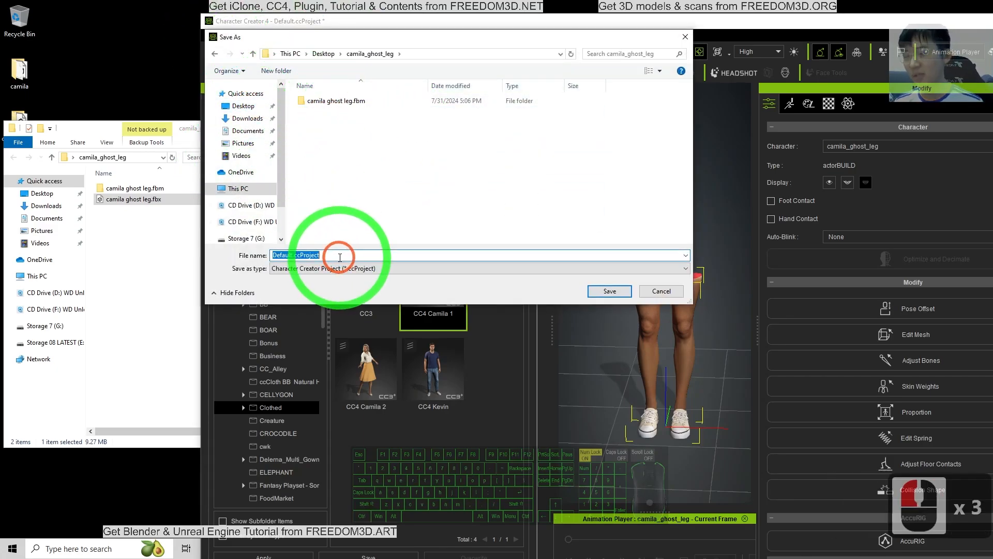
pyautogui.write('ca')
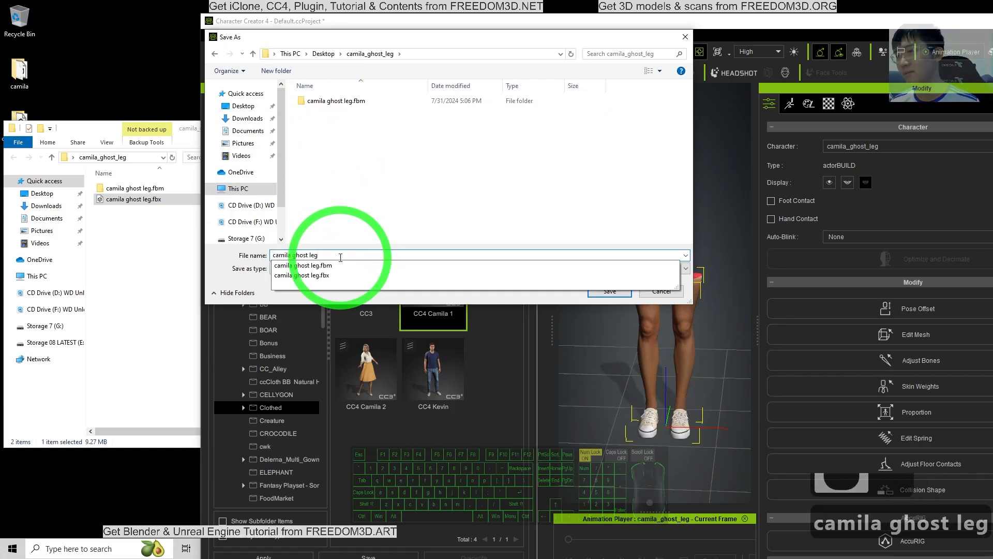
pyautogui.write('mila ghost leg')
pyautogui.click(530, 274)
pyautogui.click(609, 291)
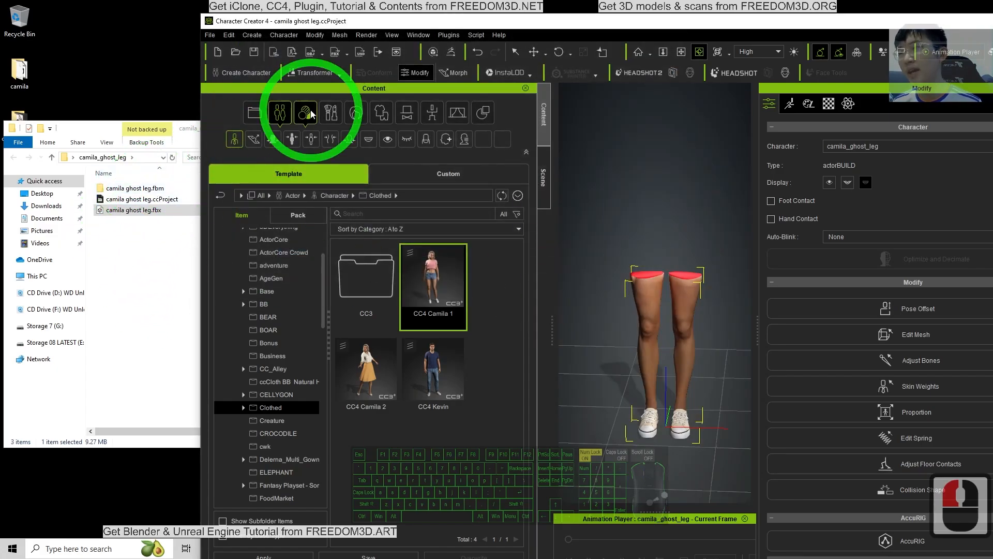
# Export the selected ghost legs as camila_ghost_leg.iAvatar into the camila_ghost_leg folder on the Desktop.
pyautogui.click(210, 35)
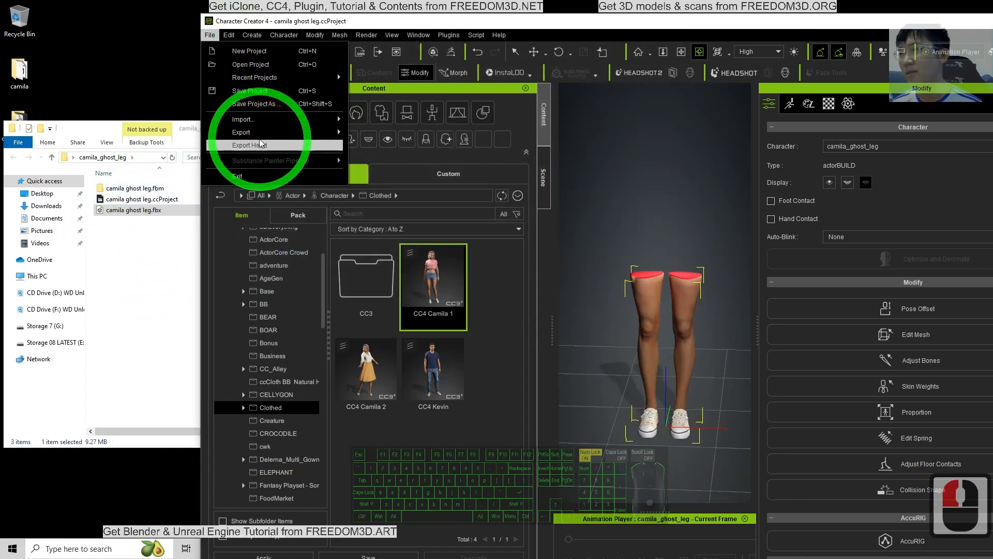
pyautogui.moveTo(262, 132)
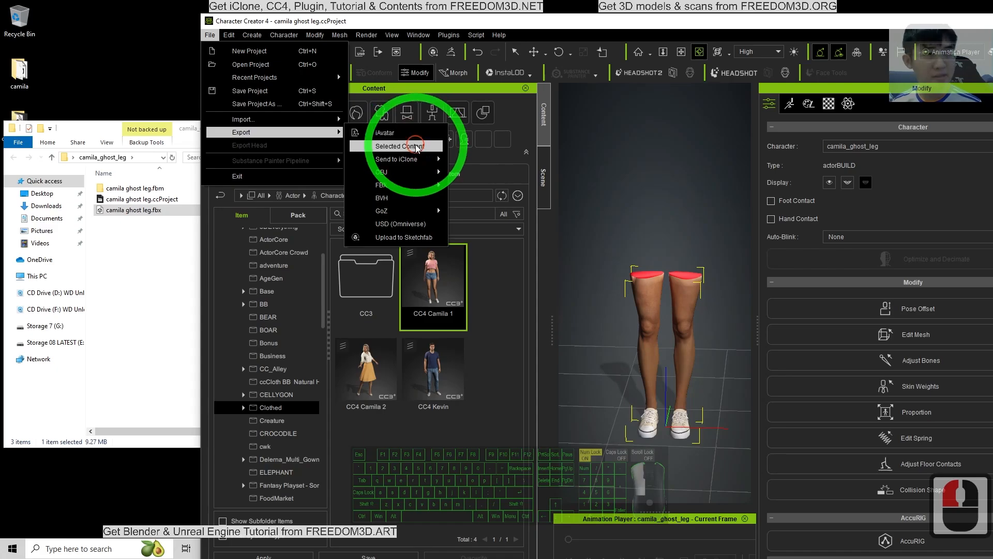
pyautogui.click(416, 147)
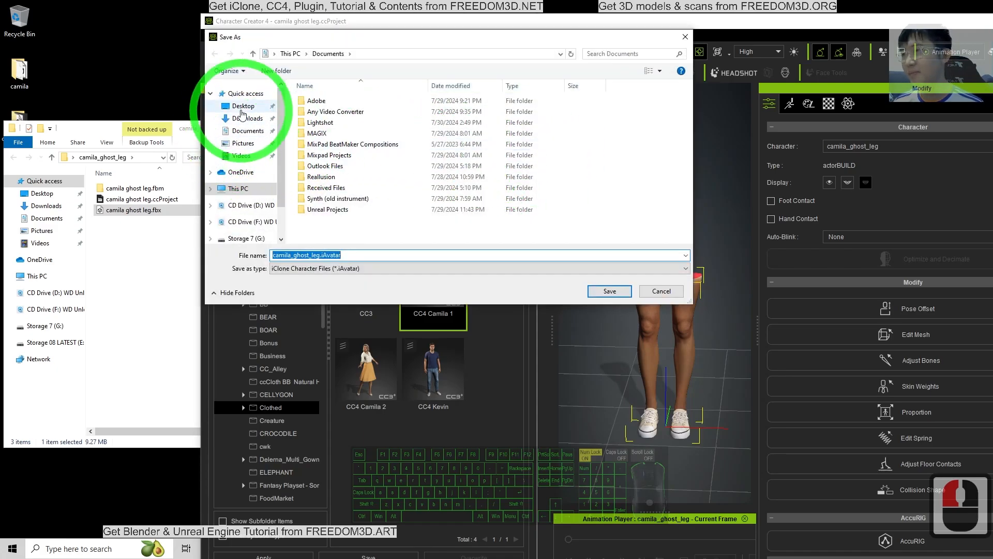
pyautogui.click(242, 108)
pyautogui.doubleClick(316, 111)
pyautogui.click(333, 257)
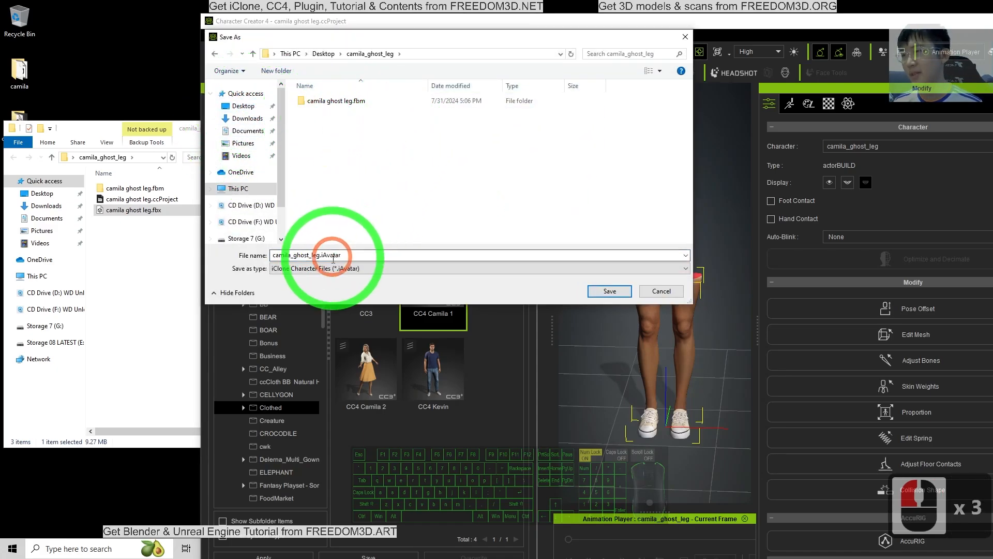
pyautogui.doubleClick(333, 257)
pyautogui.click(606, 290)
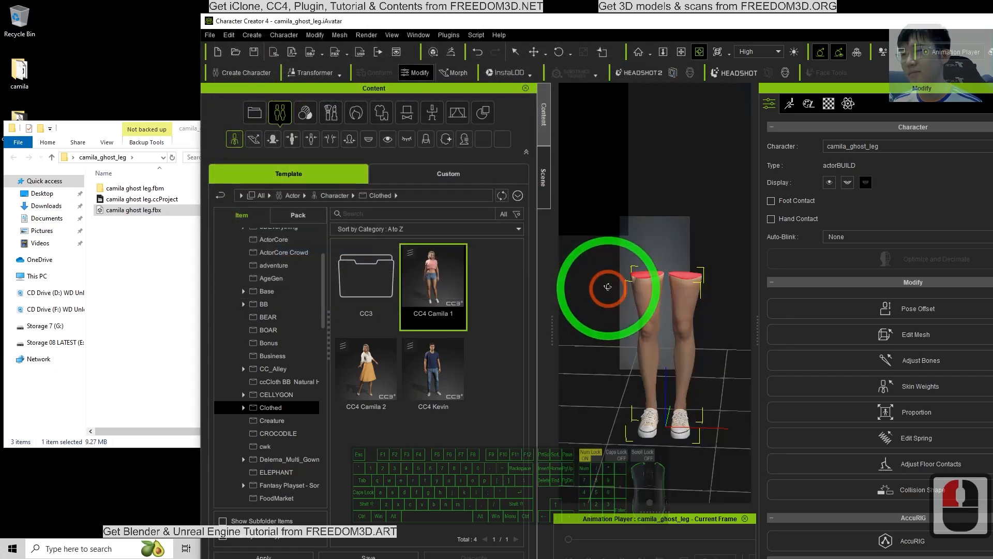
# Minimize Character Creator so only the camila_ghost_leg folder window stays open on the desktop.
pyautogui.click(139, 232)
pyautogui.moveTo(820, 22); pyautogui.dragTo(716, 1)
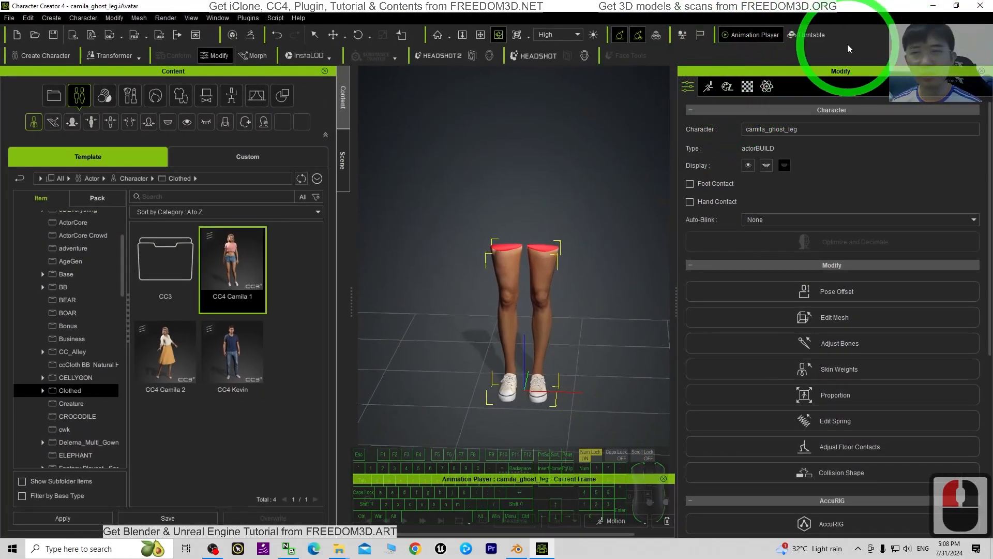
pyautogui.click(933, 5)
pyautogui.click(114, 548)
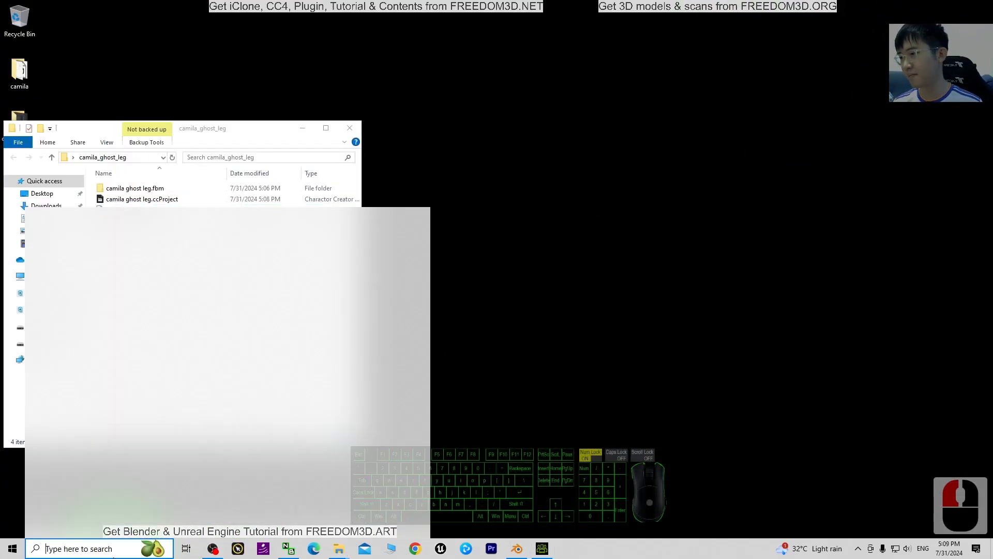
pyautogui.write('iclone')
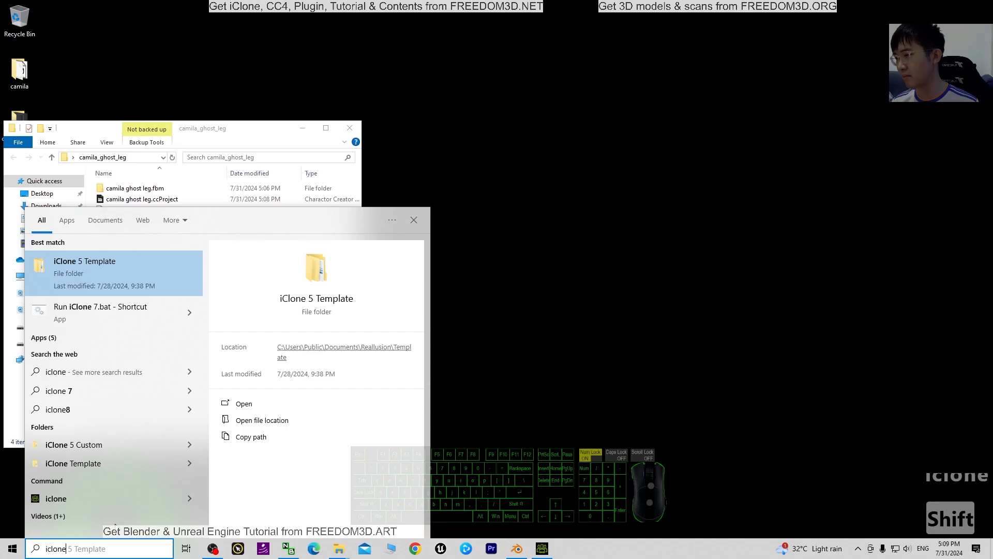
pyautogui.write(' 5 Temp 8')
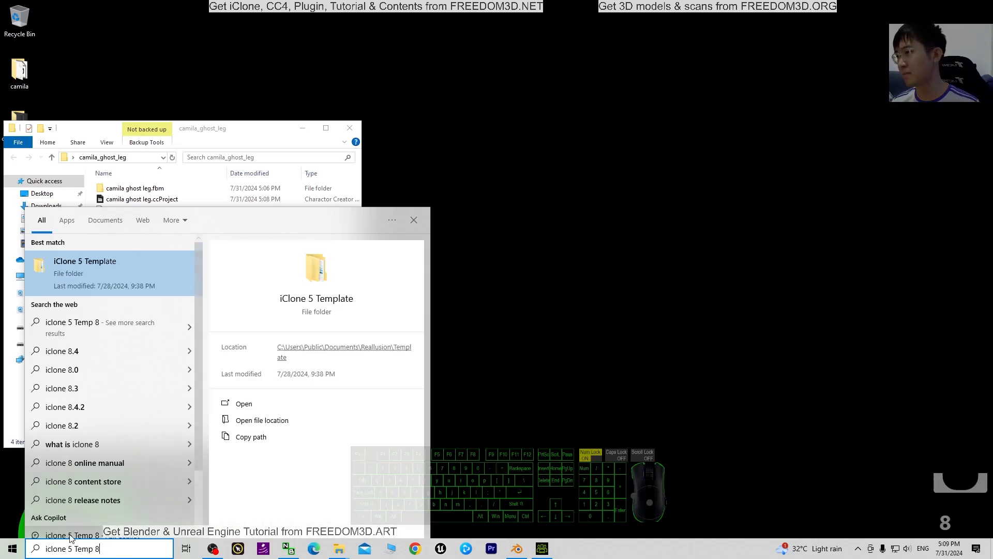
pyautogui.press('BackSpace')
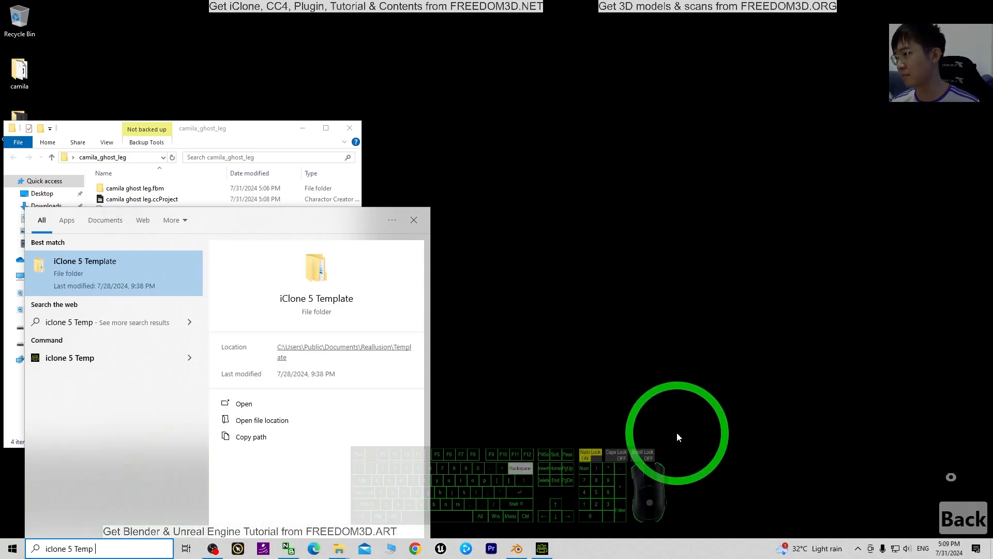
pyautogui.click(608, 421)
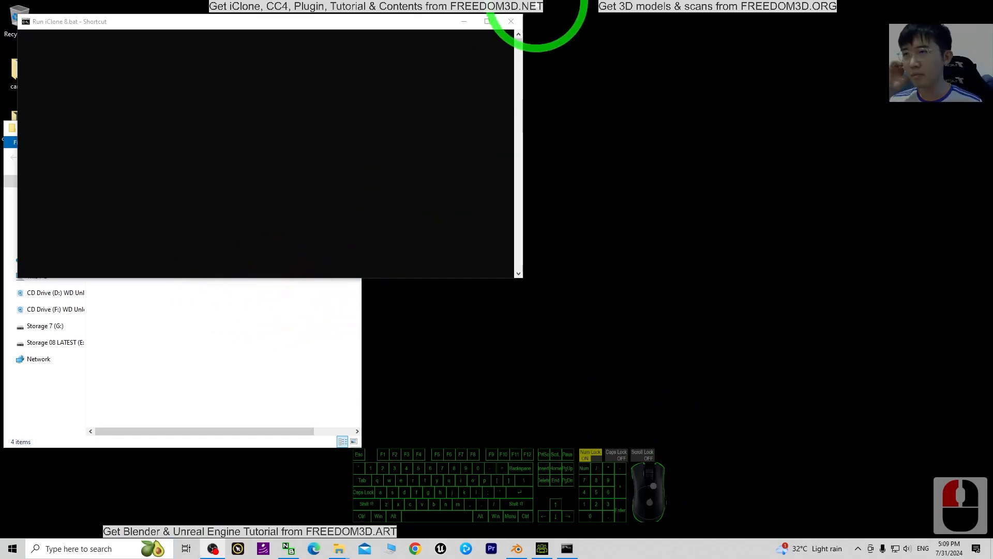
pyautogui.click(510, 22)
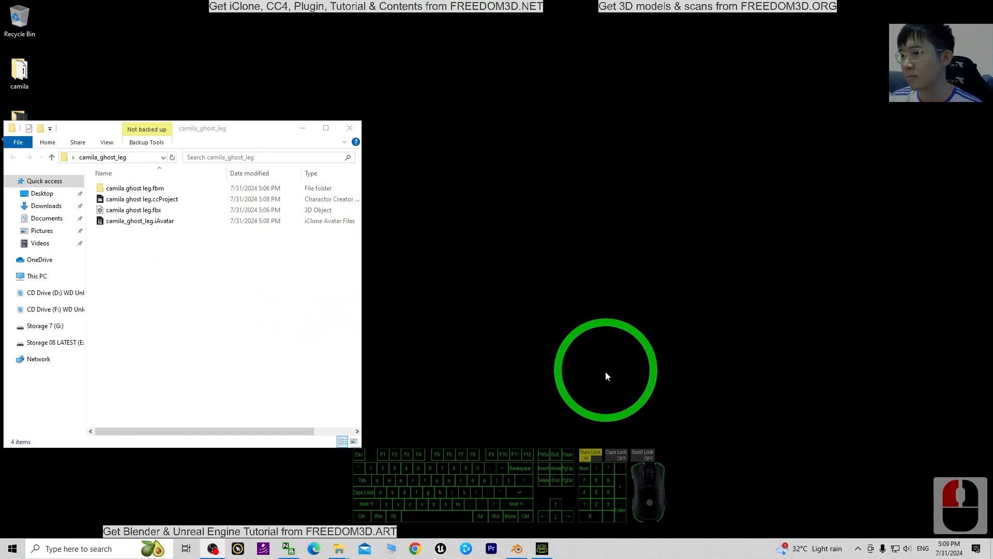
# Launch iClone 8 from its Run iClone 8.bat shortcut and decline the registration offer.
pyautogui.click(94, 547)
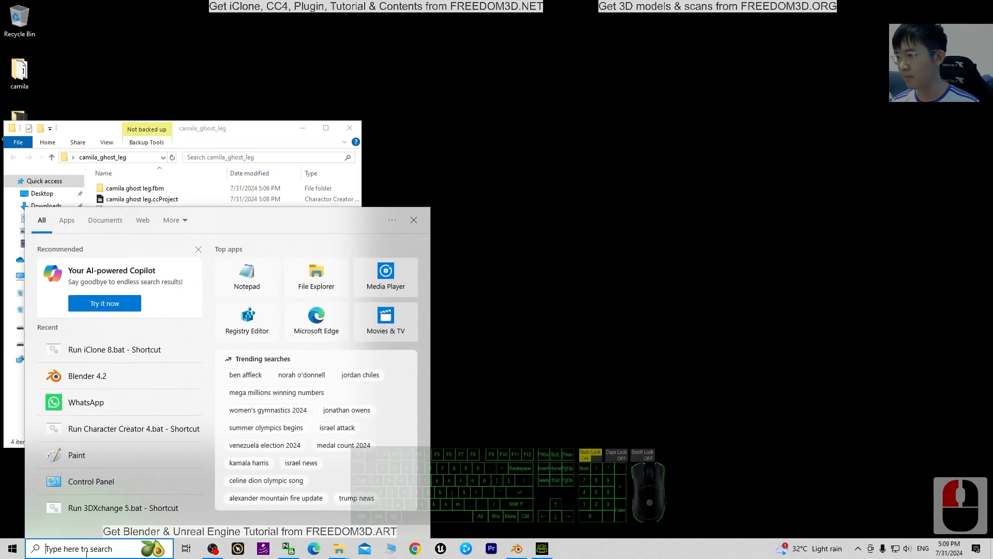
pyautogui.write('iclone 8')
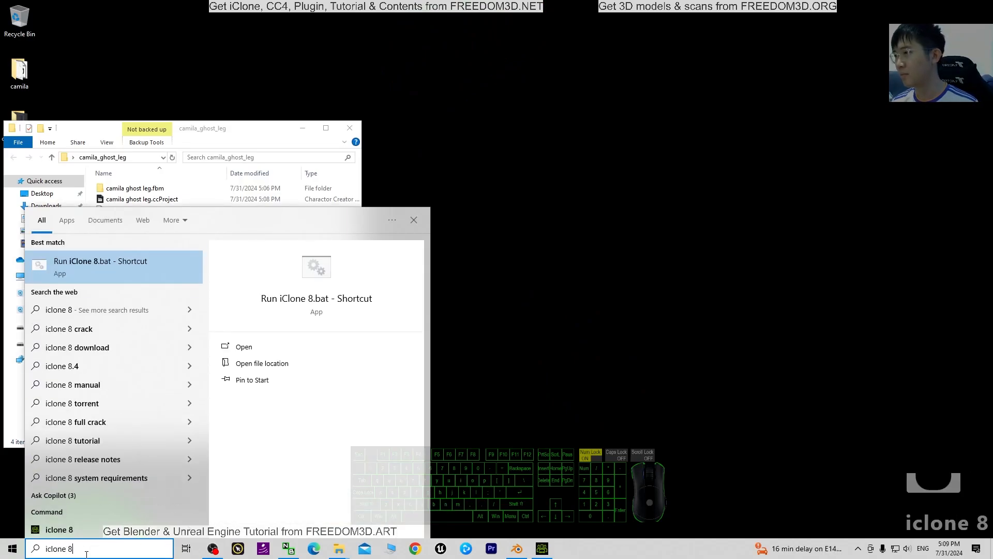
pyautogui.click(83, 261)
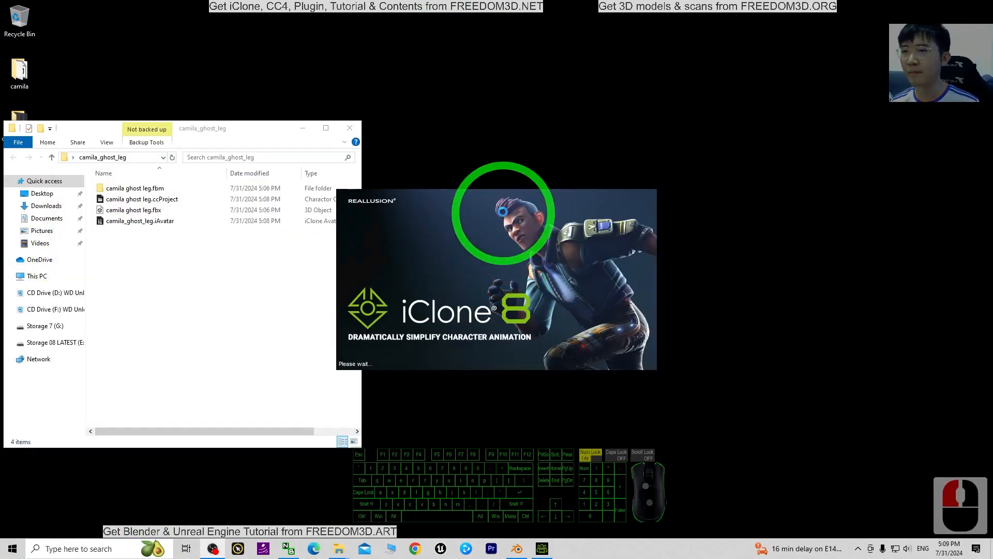
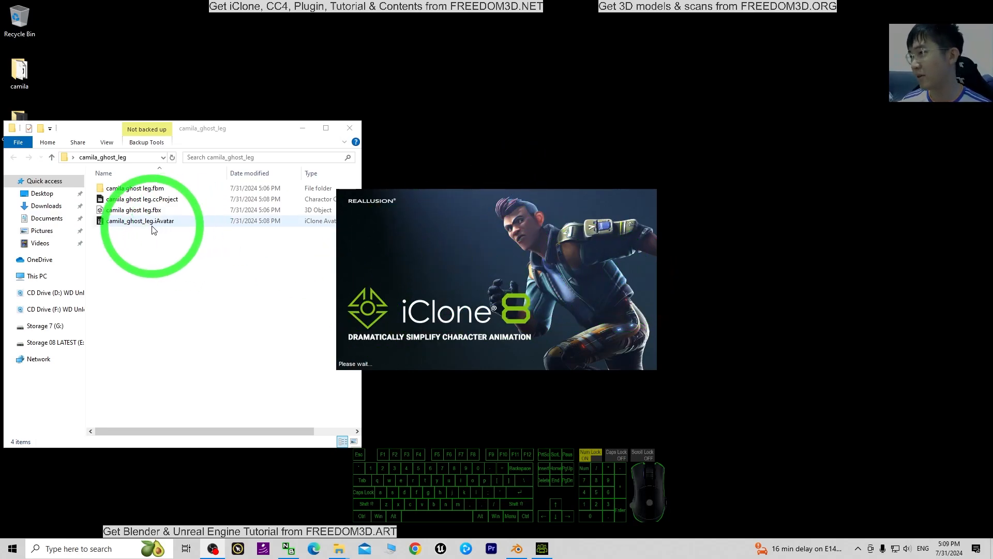
pyautogui.click(109, 224)
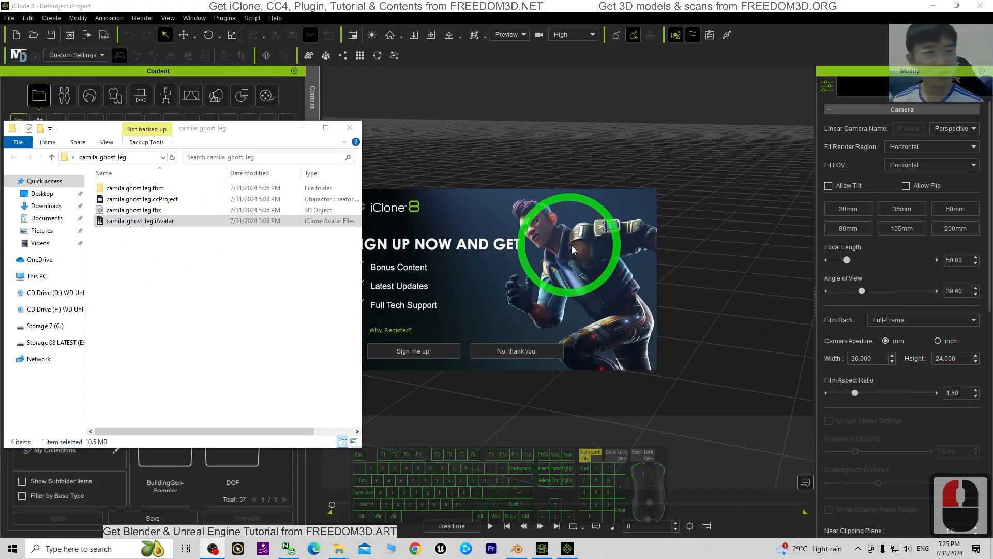
pyautogui.click(724, 291)
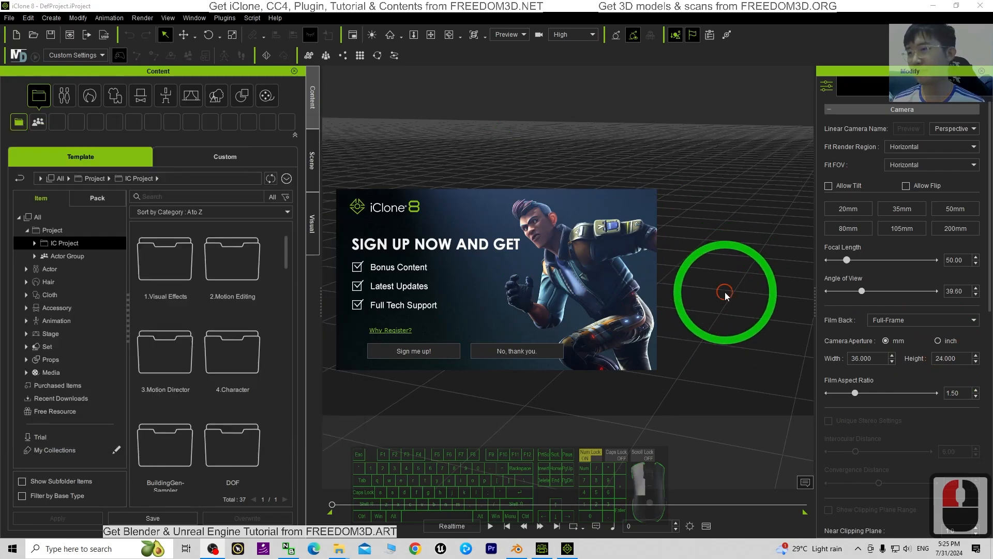
pyautogui.click(494, 355)
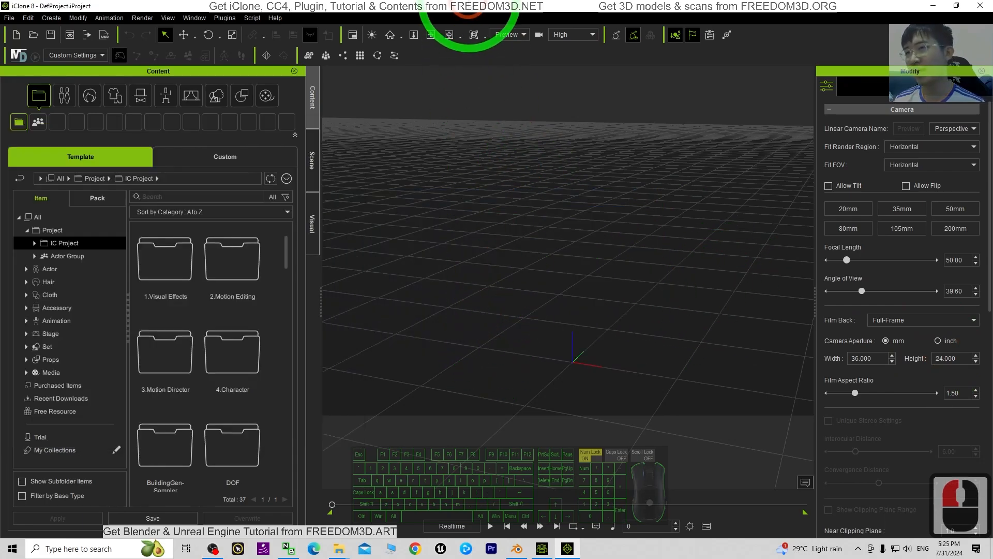
# Arrange the iClone window beside the camila_ghost_leg folder and load camila_ghost_leg.iAvatar at the centre of the scene.
pyautogui.doubleClick(485, 10)
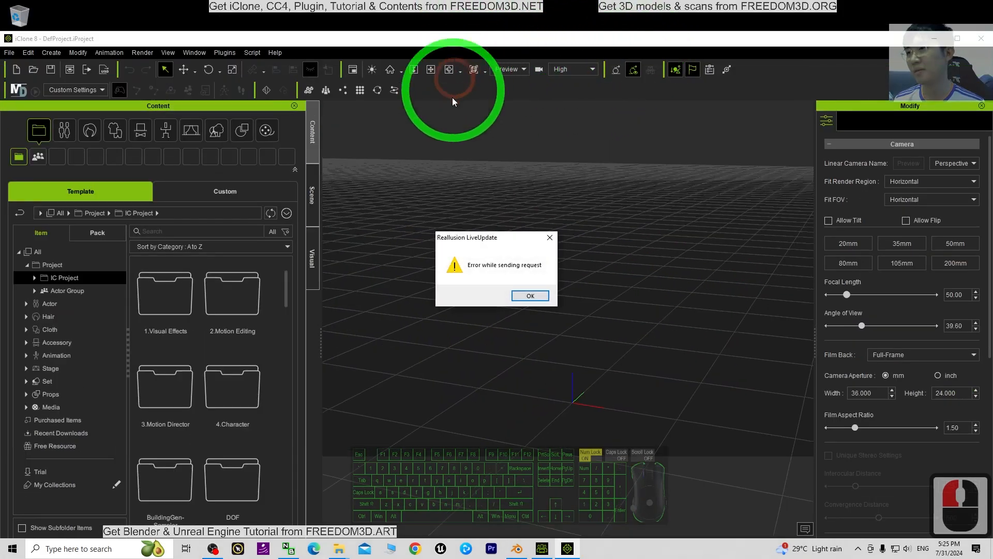
pyautogui.click(549, 239)
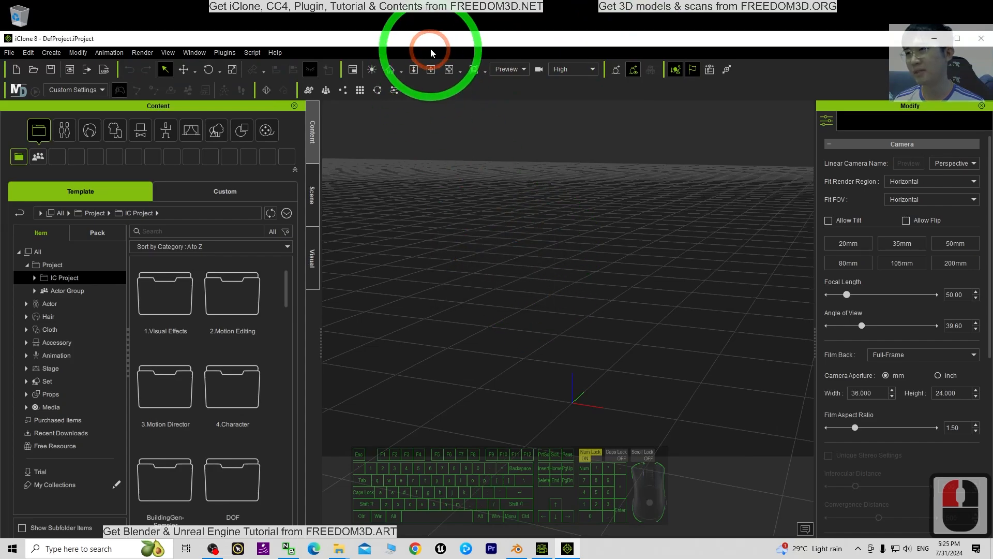
pyautogui.moveTo(422, 37); pyautogui.dragTo(547, 9)
pyautogui.click(115, 277)
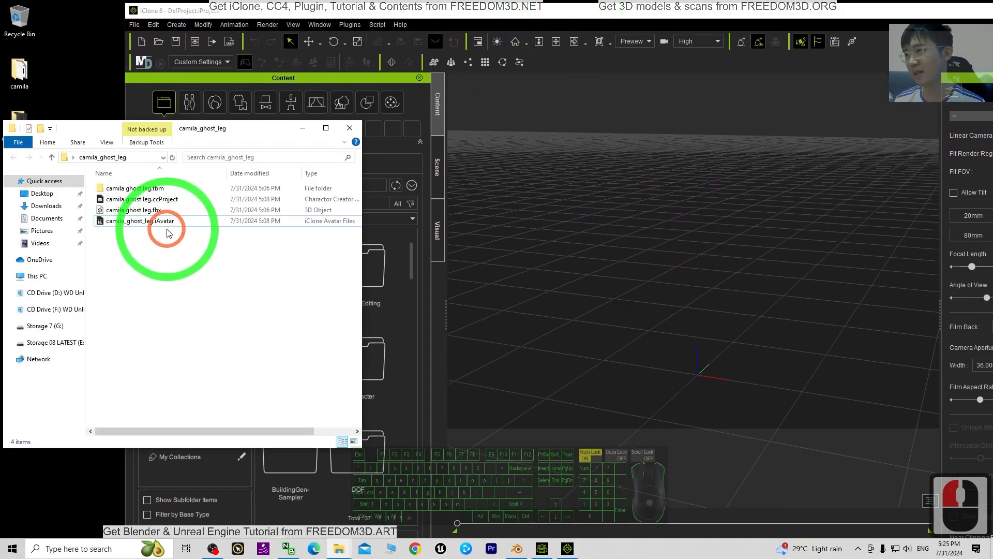
pyautogui.moveTo(166, 222); pyautogui.dragTo(700, 372)
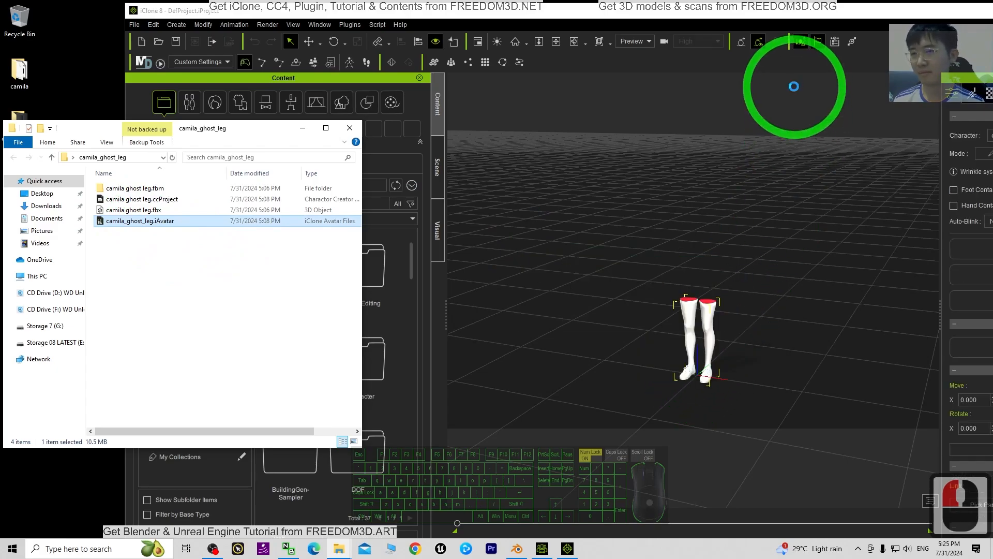
# Maximize iClone and examine the imported ghost legs up close and from several angles.
pyautogui.doubleClick(768, 19)
pyautogui.scroll(16, 620, 377)
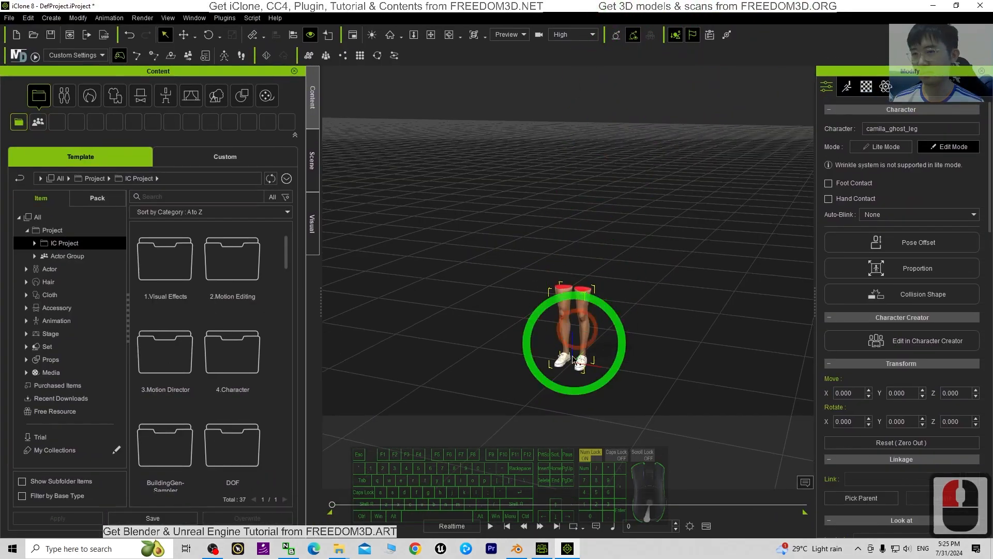
pyautogui.moveTo(620, 379); pyautogui.dragTo(600, 144, button='middle')
pyautogui.scroll(-5, 600, 145)
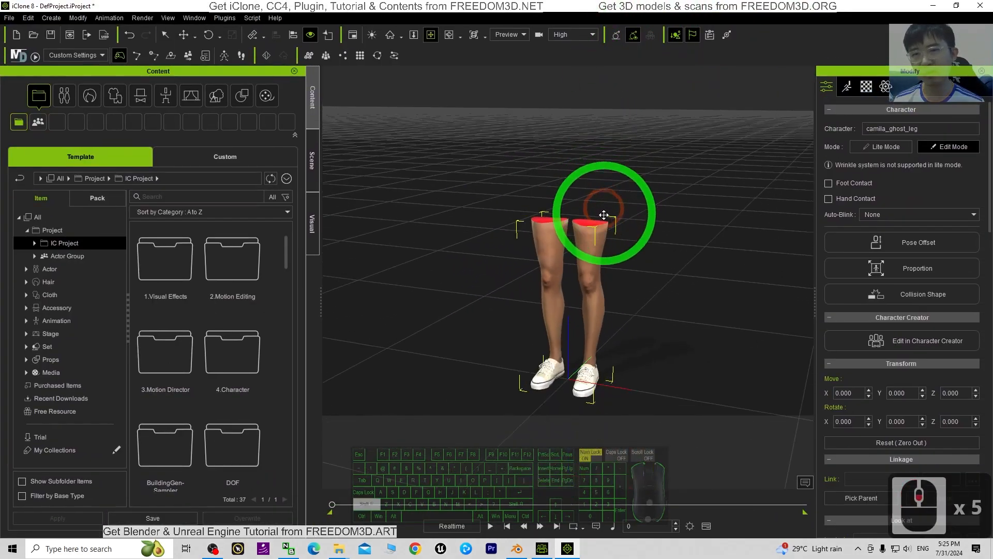
pyautogui.keyDown('shift'); pyautogui.scroll(-3, 620, 233); pyautogui.keyUp('shift')
pyautogui.press('x')
pyautogui.moveTo(657, 288); pyautogui.dragTo(646, 305)
pyautogui.press('c')
pyautogui.moveTo(647, 305); pyautogui.dragTo(649, 282)
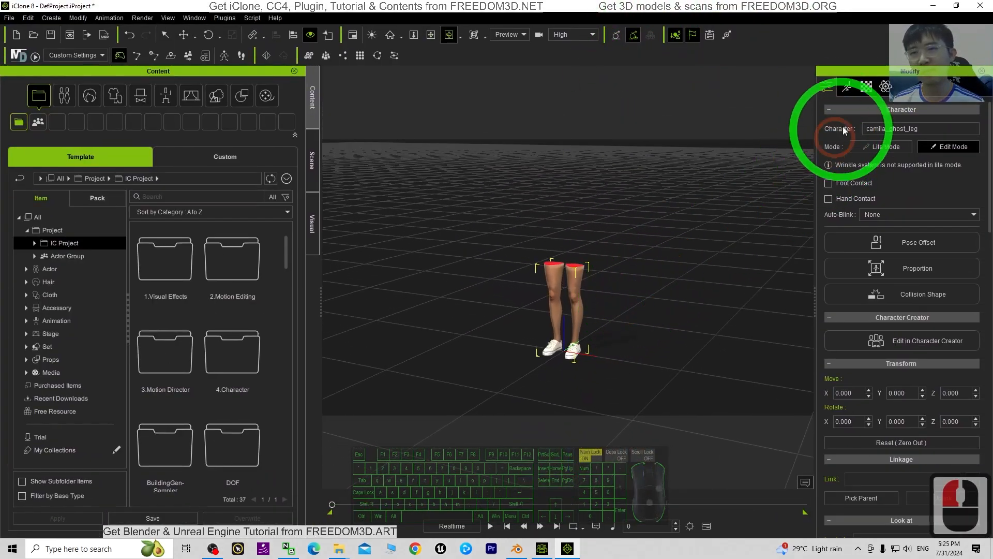
# Inspect the ghost legs' humanoid skeleton in Edit Motion Layer from another angle, then close the editor.
pyautogui.click(848, 83)
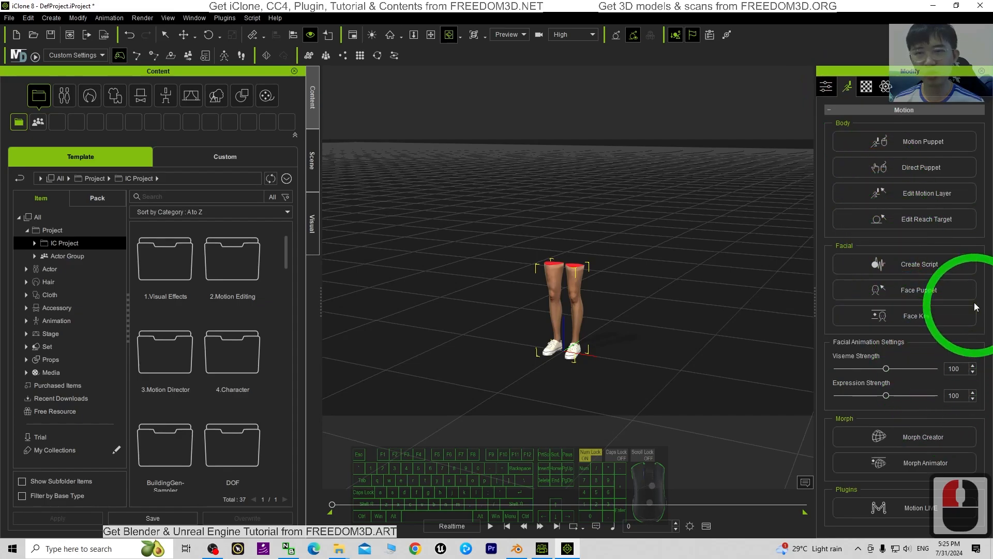
pyautogui.click(934, 195)
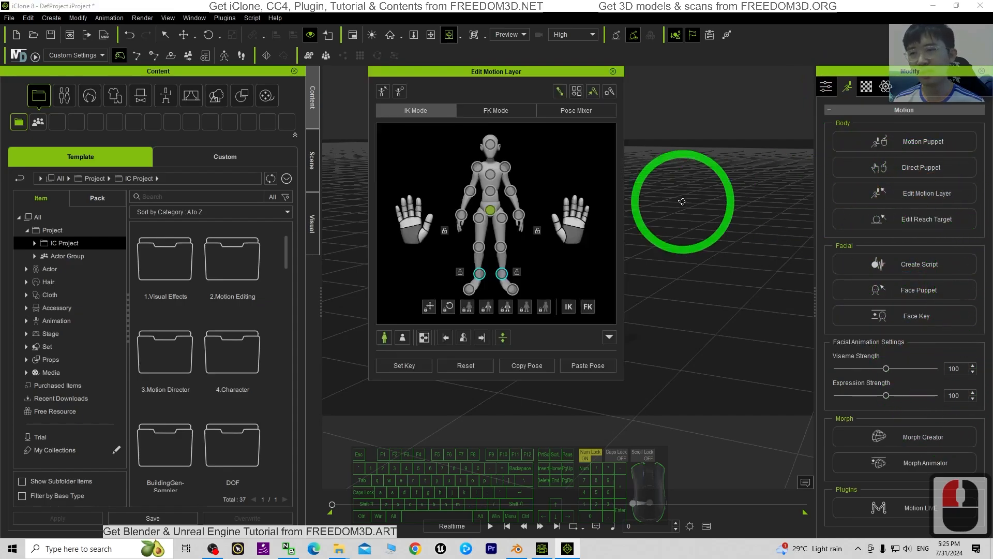
pyautogui.moveTo(528, 70); pyautogui.dragTo(373, 105)
pyautogui.moveTo(548, 161); pyautogui.dragTo(583, 184)
pyautogui.press('c')
pyautogui.moveTo(560, 353); pyautogui.dragTo(525, 332)
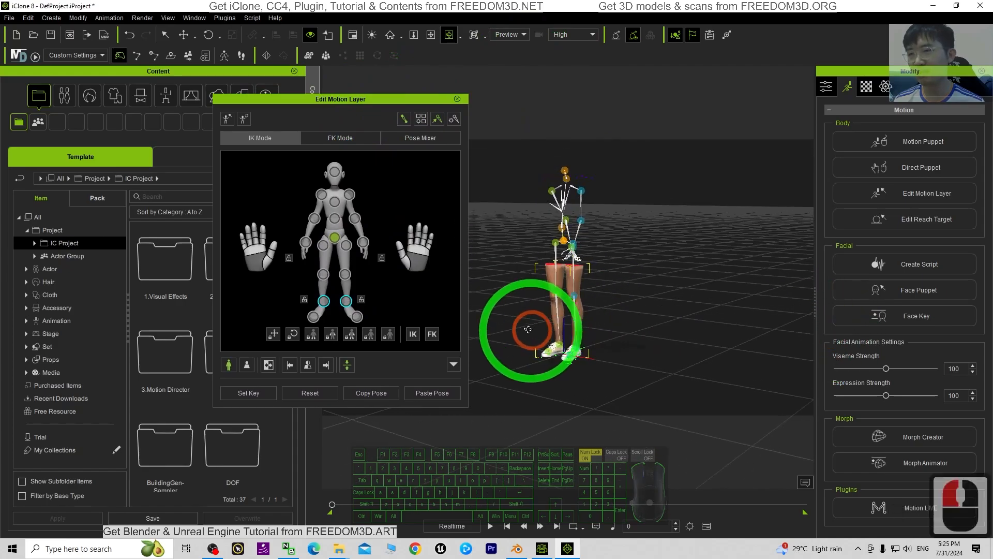
pyautogui.click(459, 100)
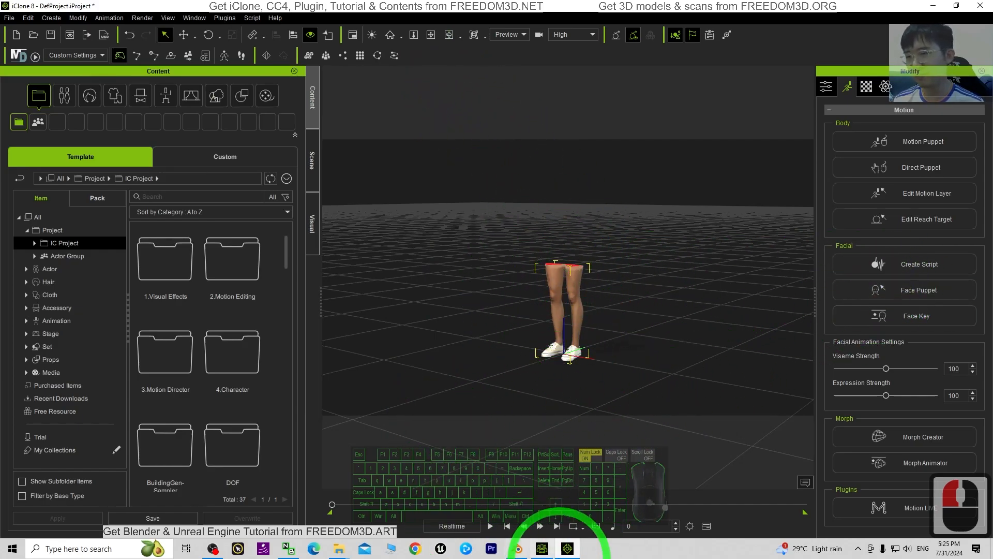
# Switch to Character Creator and review the ghost legs' motion options and general character settings.
pyautogui.click(544, 551)
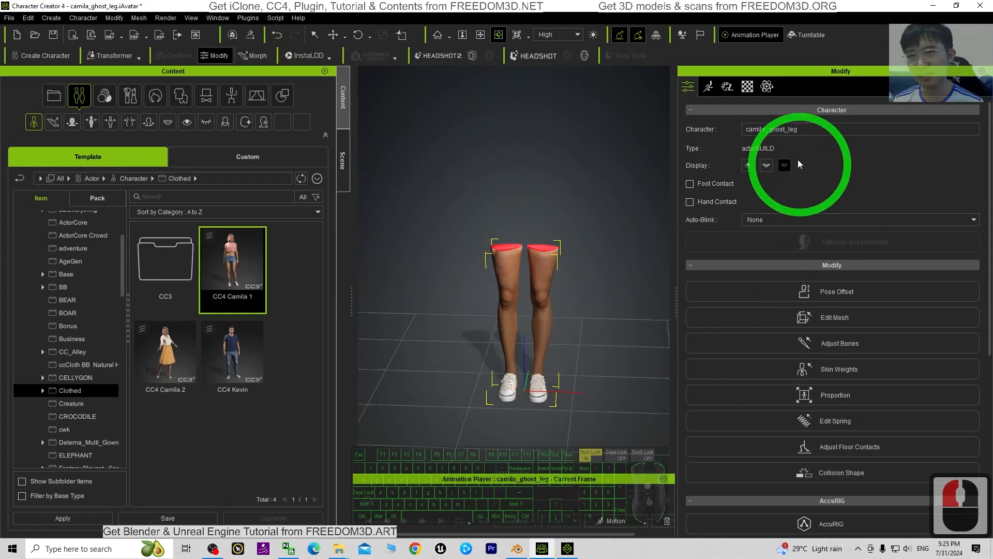
pyautogui.click(709, 87)
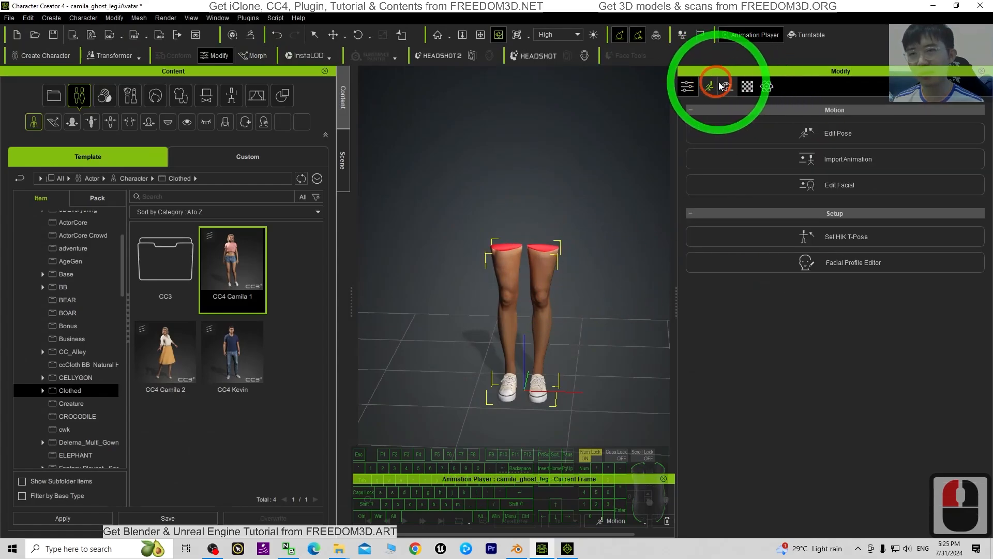
pyautogui.click(688, 86)
pyautogui.click(525, 286)
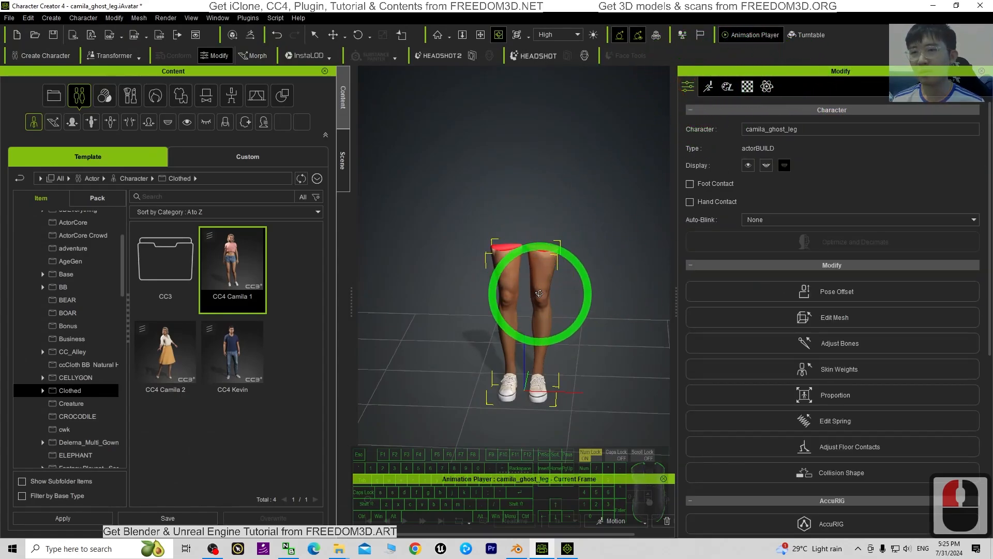
pyautogui.click(710, 87)
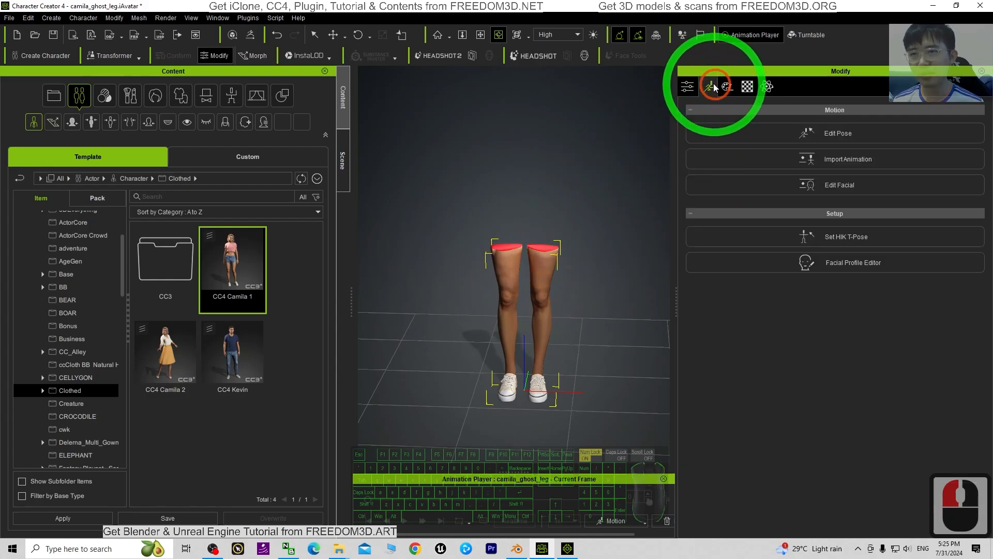
pyautogui.click(693, 82)
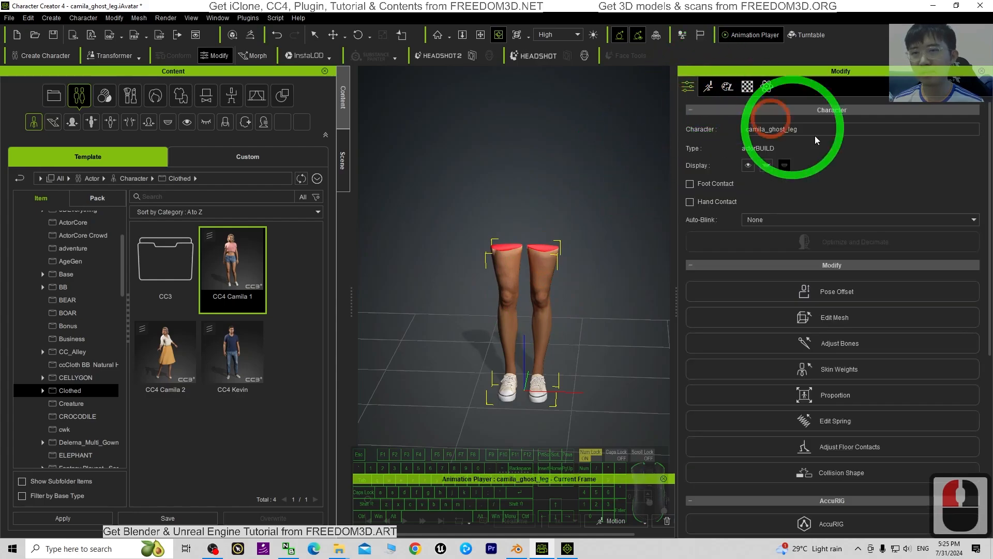
# Review the rest of the camila_ghost_leg character settings, view the legs from another angle and check the motion options.
pyautogui.scroll(-5, 893, 310)
pyautogui.scroll(-5, 892, 306)
pyautogui.scroll(17, 934, 331)
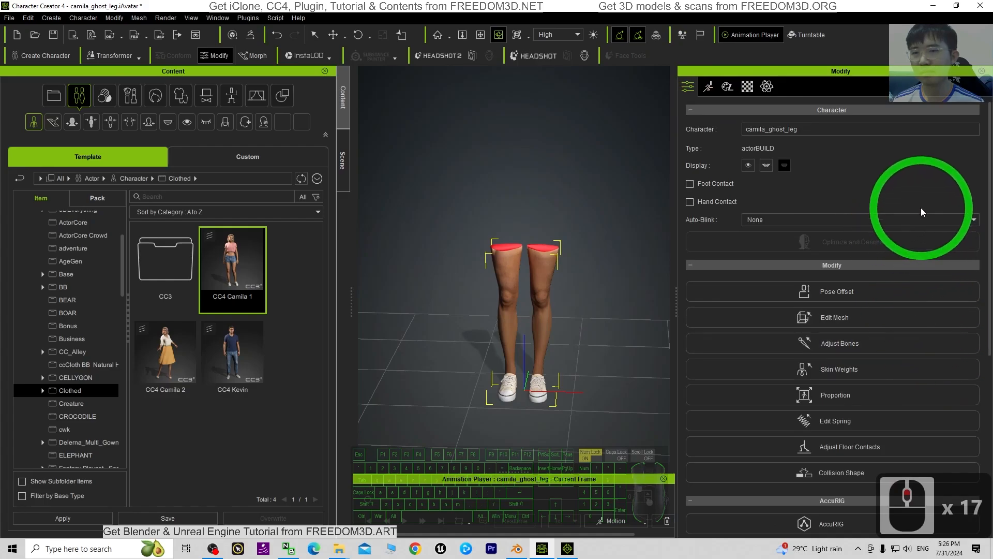
pyautogui.press('c')
pyautogui.moveTo(629, 261); pyautogui.dragTo(538, 236)
pyautogui.click(709, 87)
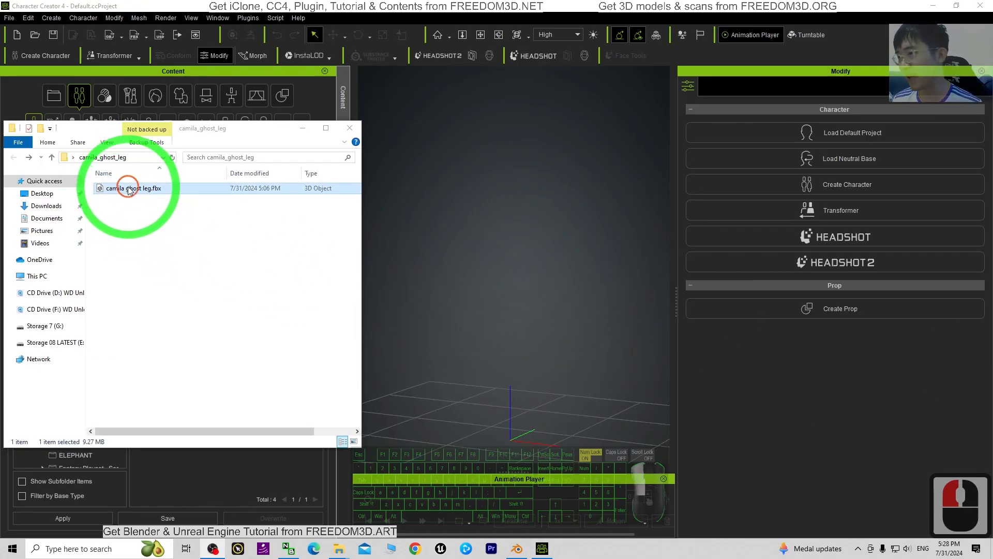
# Import camila ghost leg.fbx from the camila_ghost_leg folder into the empty Character Creator scene as a prop.
pyautogui.moveTo(129, 190); pyautogui.dragTo(513, 438)
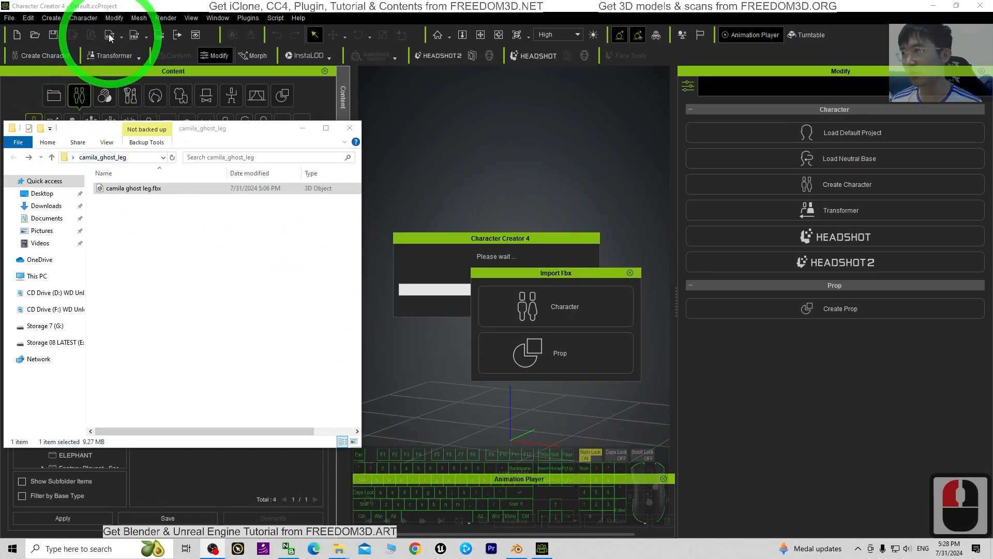
pyautogui.click(566, 353)
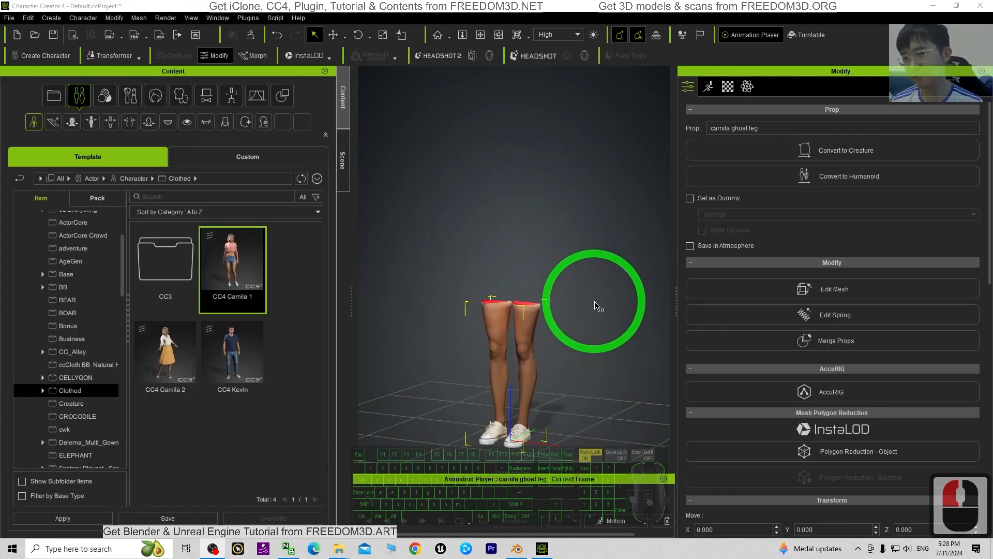
pyautogui.scroll(10, 517, 331)
pyautogui.click(552, 364)
pyautogui.press('x')
pyautogui.moveTo(554, 378); pyautogui.dragTo(553, 357)
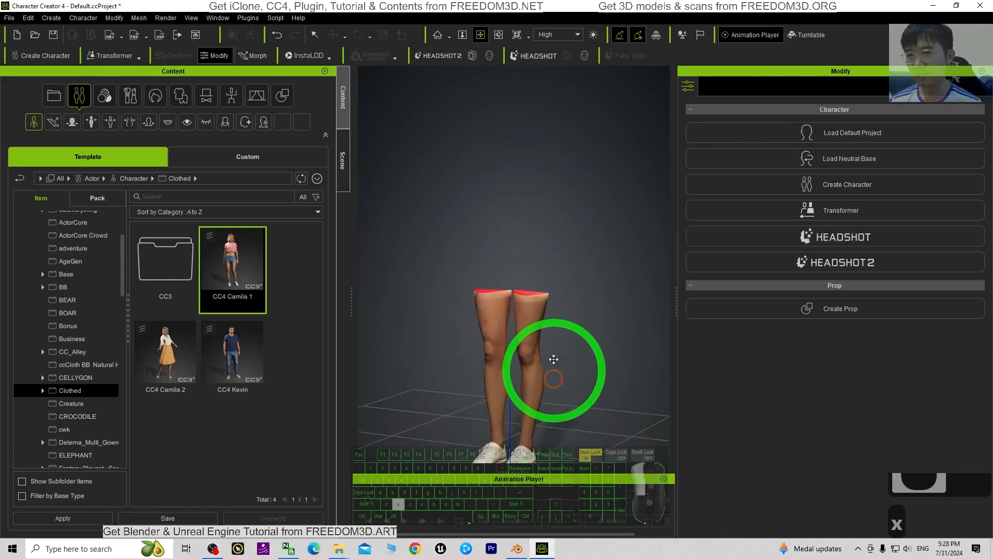
pyautogui.press('c')
pyautogui.moveTo(546, 264); pyautogui.dragTo(545, 314)
# Select the ghost leg prop and convert it to a humanoid.
pyautogui.press('q')
pyautogui.doubleClick(521, 324)
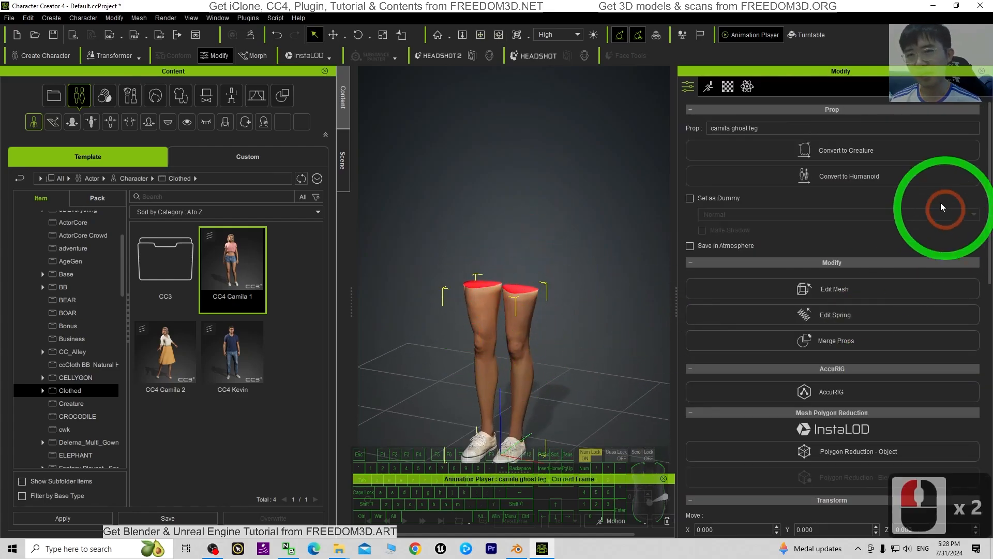
pyautogui.click(858, 181)
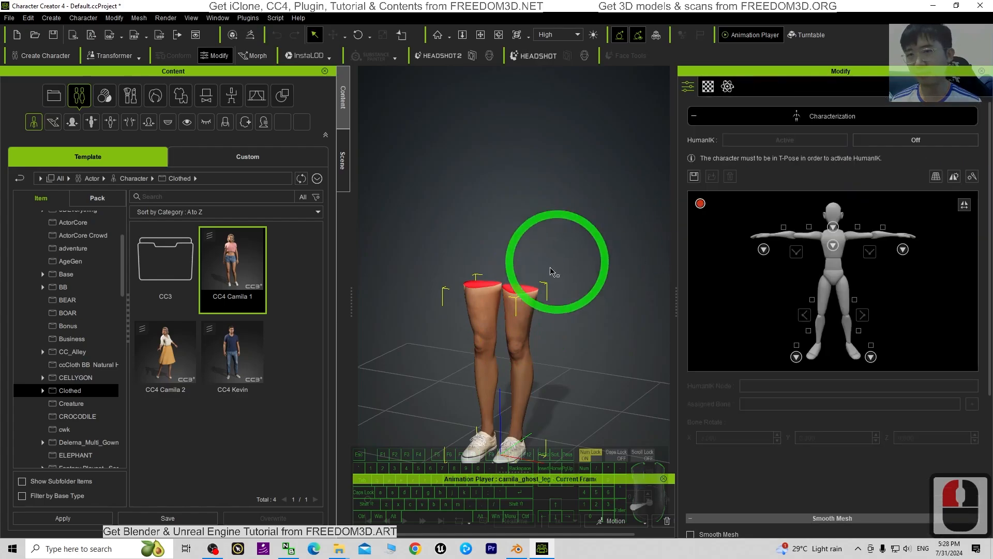
pyautogui.scroll(-3, 552, 345)
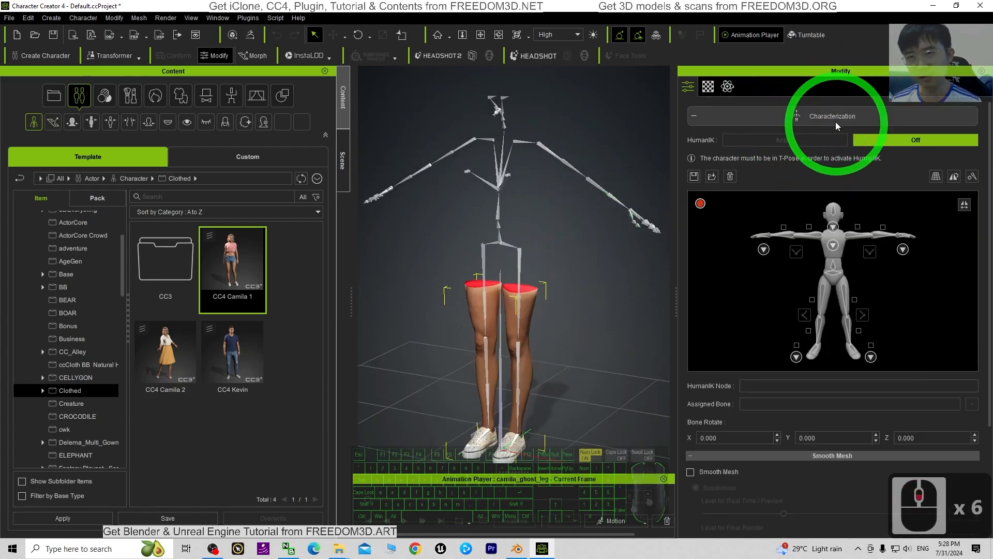
# Inspect the ghost legs' full-body skeleton from several angles in the characterization view.
pyautogui.press('c')
pyautogui.moveTo(570, 302); pyautogui.dragTo(686, 301)
pyautogui.scroll(-2, 642, 285)
pyautogui.press('x')
pyautogui.moveTo(614, 257); pyautogui.dragTo(635, 290)
pyautogui.press('c')
pyautogui.moveTo(634, 289); pyautogui.dragTo(541, 317)
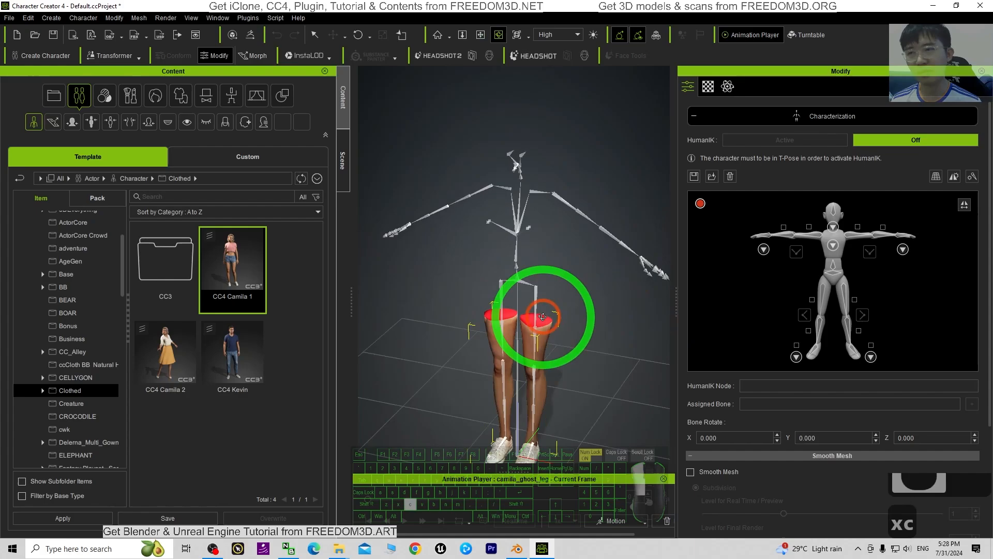
# Rotate the skeleton's left upper arm bone up to horizontal, about X 78, Y 91, Z -12.
pyautogui.moveTo(563, 203); pyautogui.dragTo(443, 259)
pyautogui.scroll(5, 517, 326)
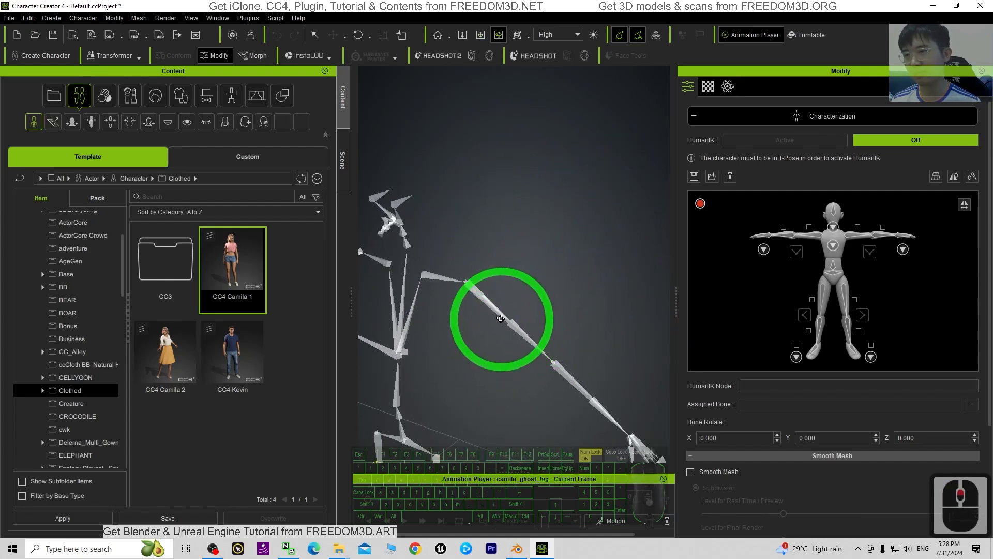
pyautogui.scroll(-9, 475, 362)
pyautogui.press('c')
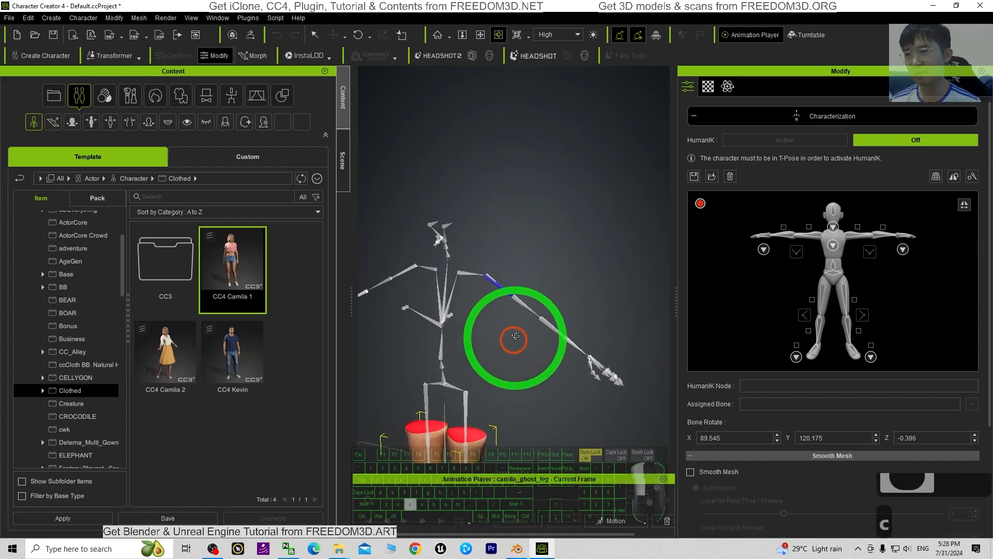
pyautogui.press('e')
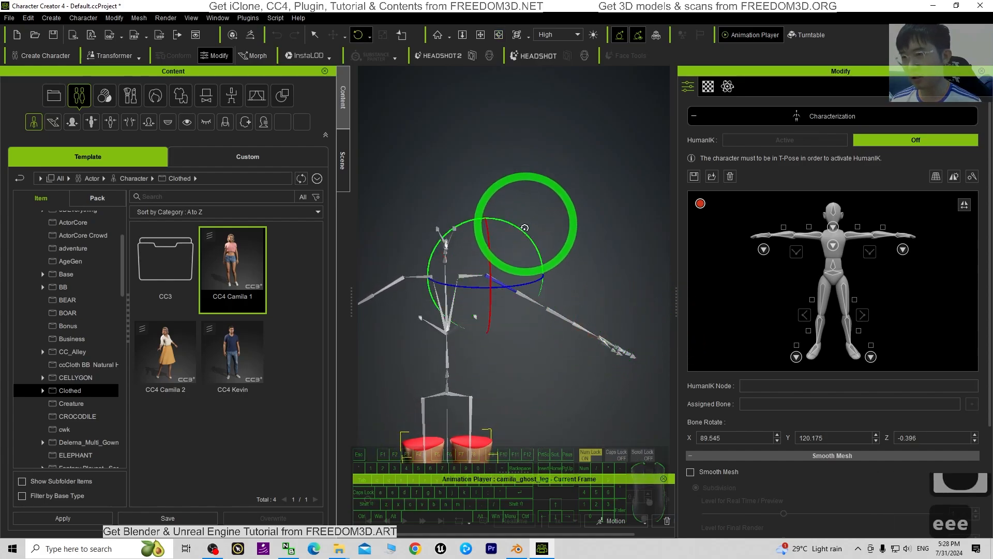
pyautogui.scroll(-11, 588, 332)
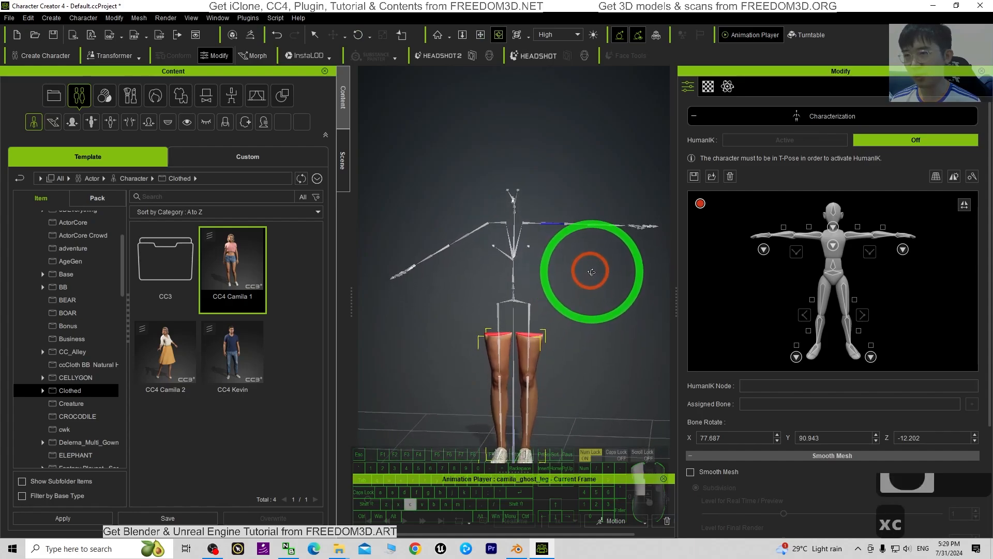
# Rotate the skeleton's right upper arm bone up to horizontal, about X 73, Y -91, Z 17, to match the other arm.
pyautogui.press('c')
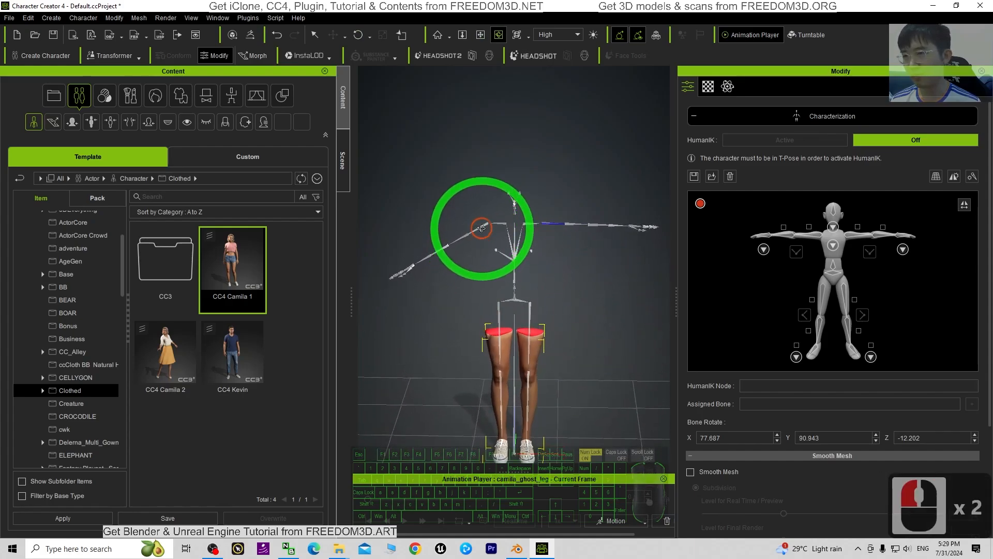
pyautogui.press('e')
pyautogui.moveTo(498, 199); pyautogui.dragTo(517, 181)
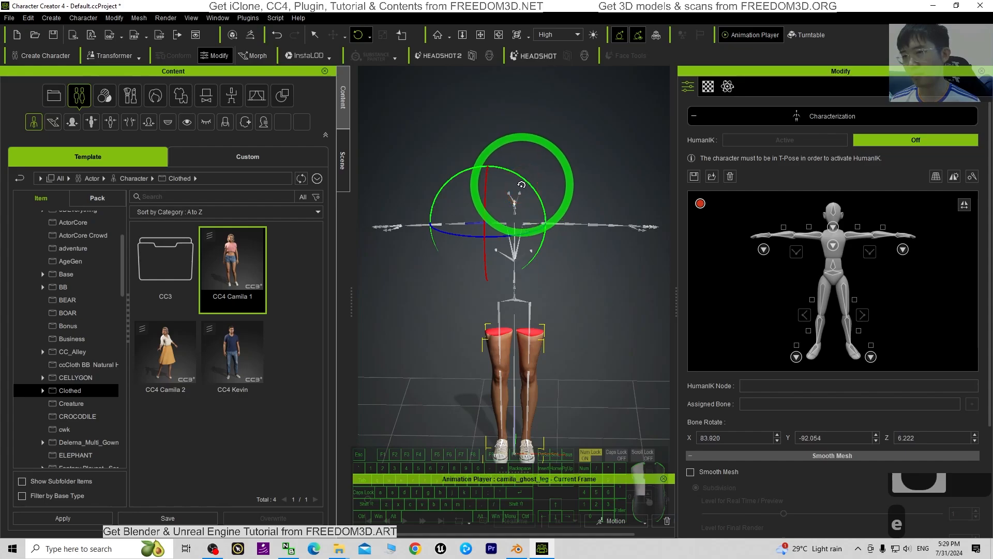
pyautogui.moveTo(588, 321); pyautogui.dragTo(561, 289, button='right')
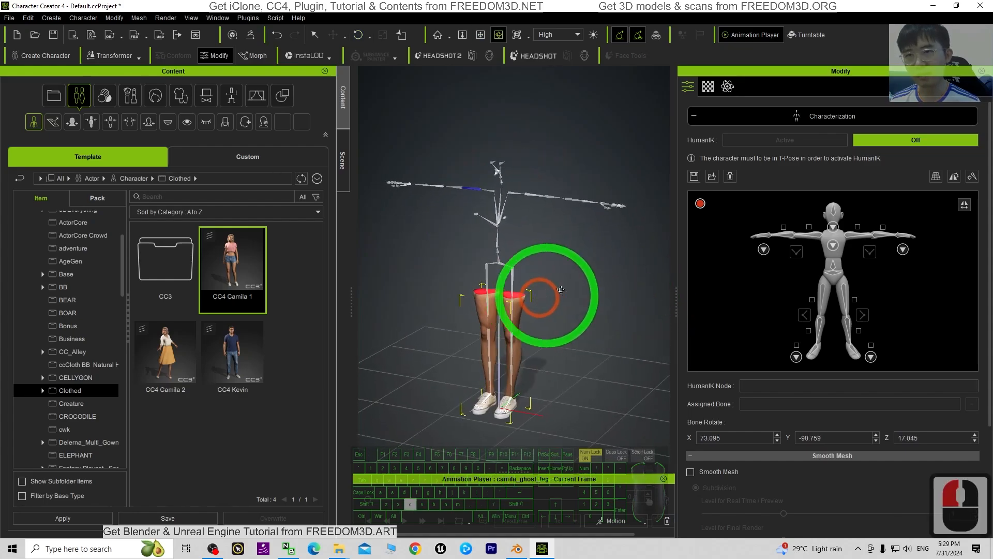
# Load the actorBuild HIK bone mapping profile and apply both its T-Pose and bone mapping to the skeleton.
pyautogui.click(712, 177)
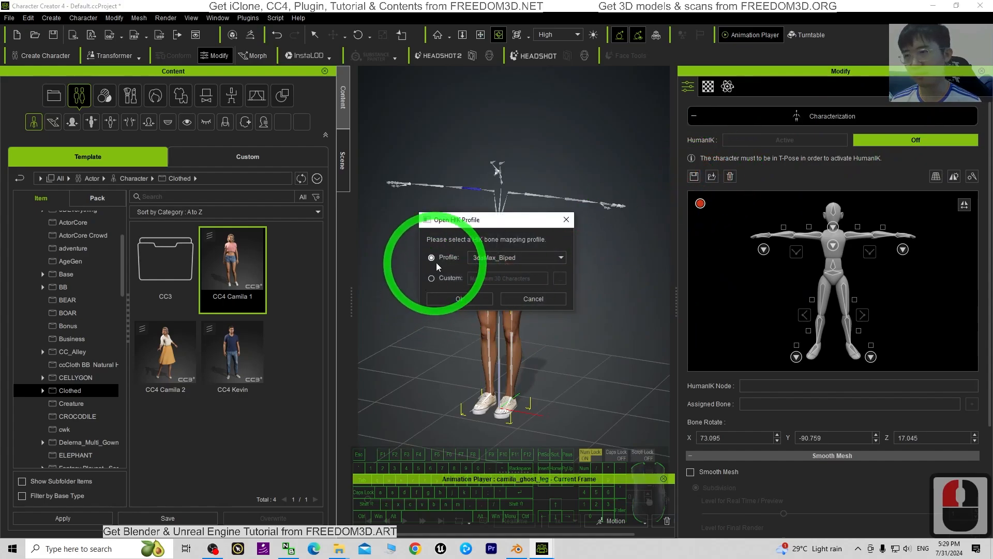
pyautogui.click(516, 264)
pyautogui.scroll(-20, 543, 334)
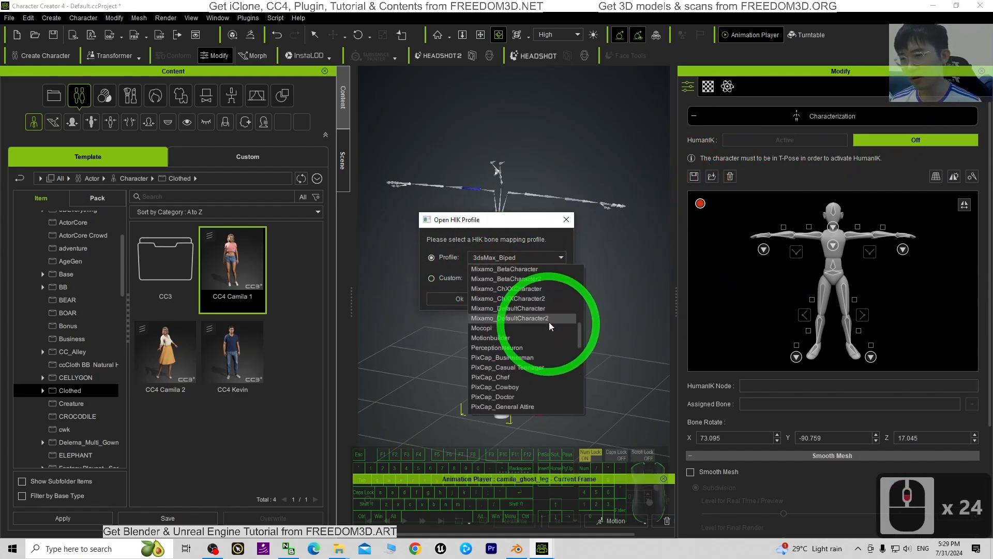
pyautogui.moveTo(580, 340); pyautogui.dragTo(583, 405)
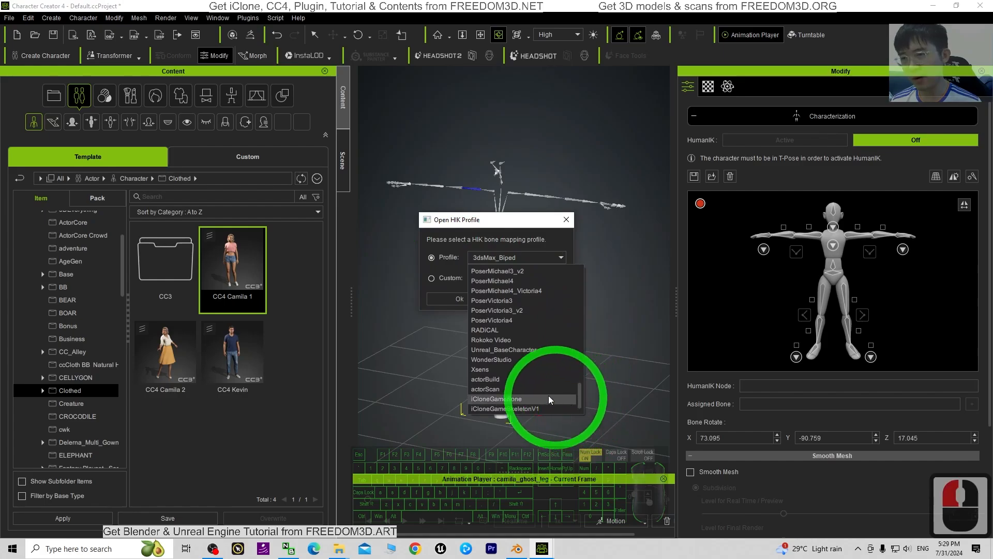
pyautogui.click(491, 382)
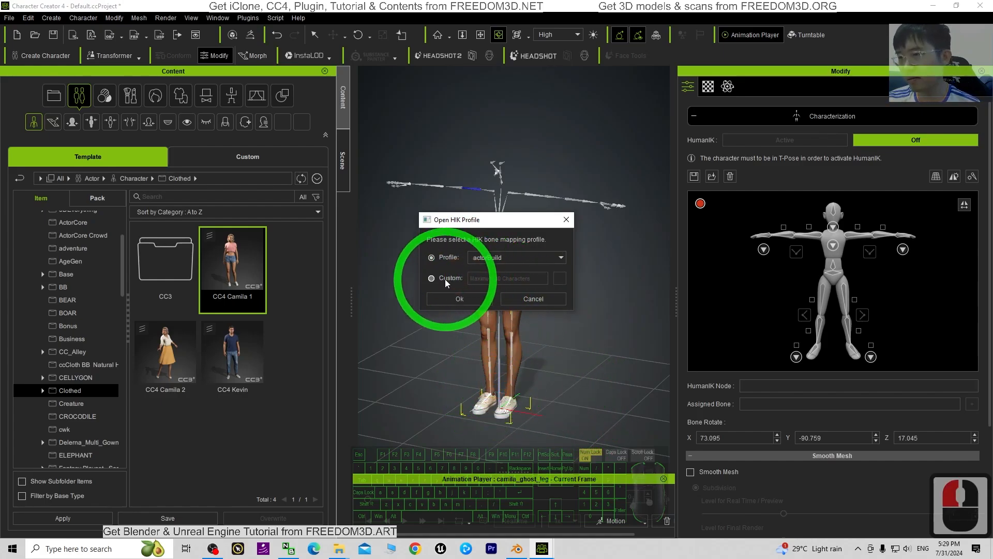
pyautogui.click(528, 254)
pyautogui.click(527, 256)
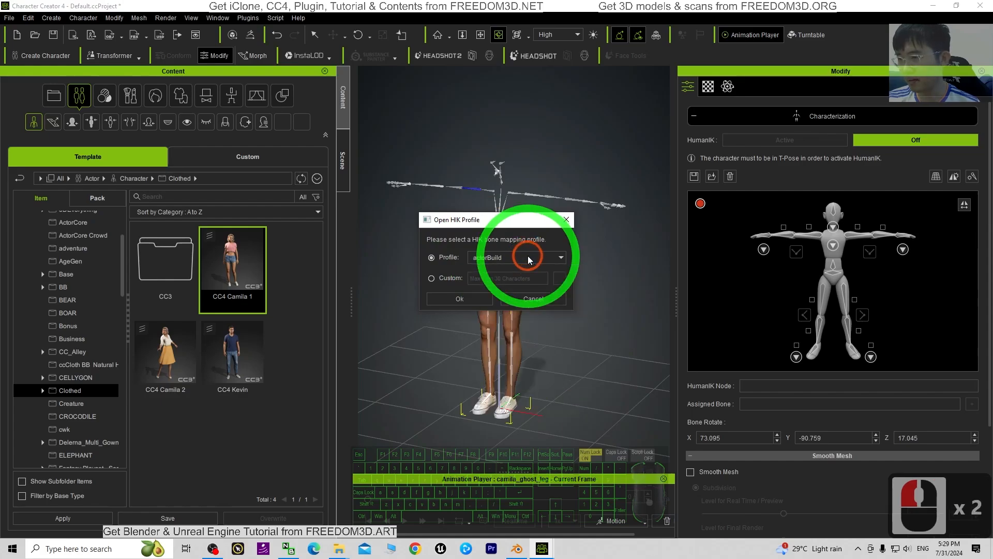
pyautogui.click(459, 299)
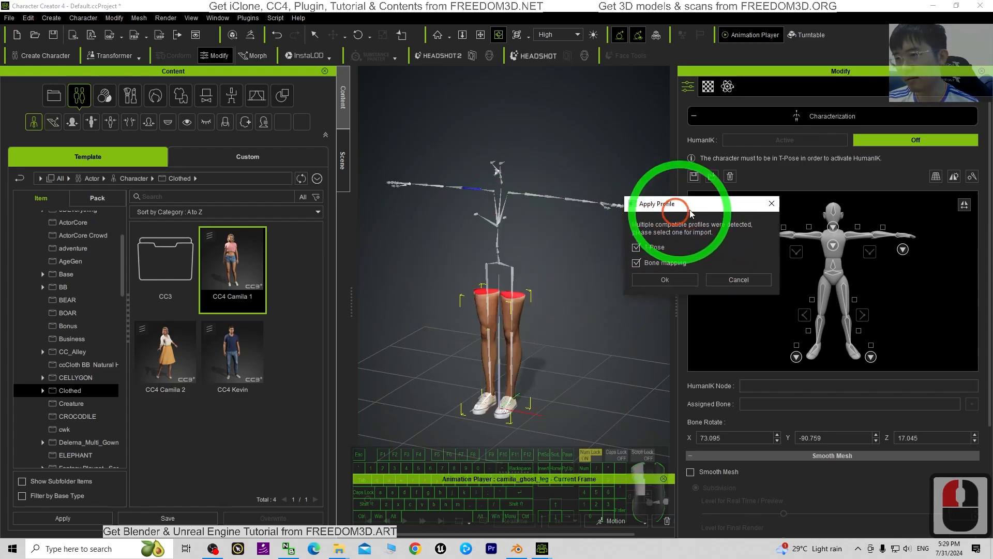
pyautogui.click(675, 275)
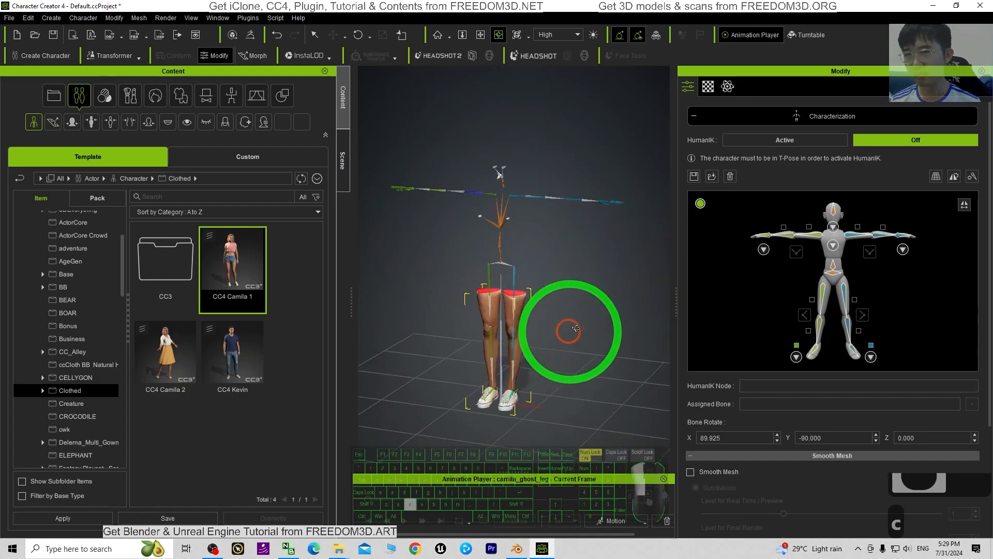
# Activate HumanIK for the ghost legs and close the characterization settings.
pyautogui.click(823, 140)
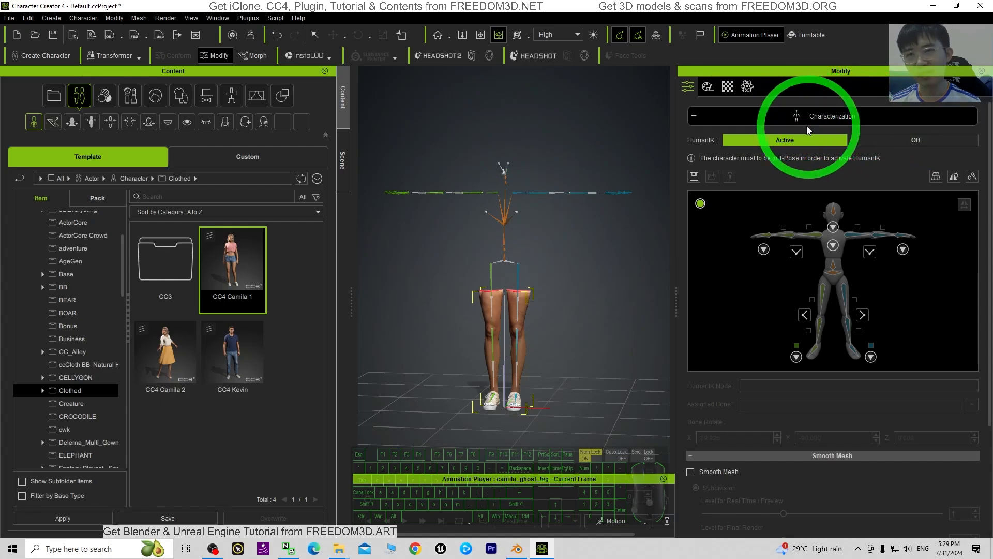
pyautogui.click(841, 120)
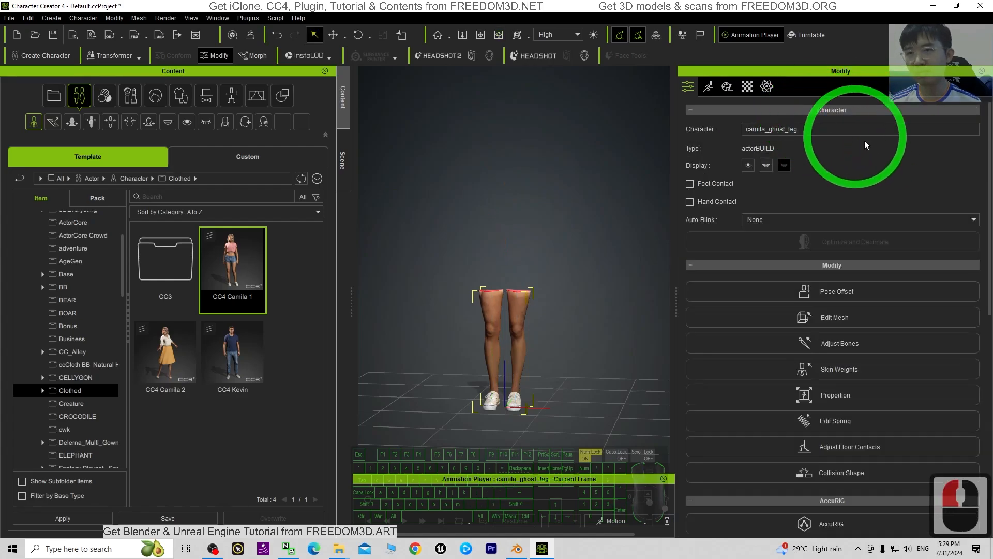
pyautogui.scroll(-6, 911, 244)
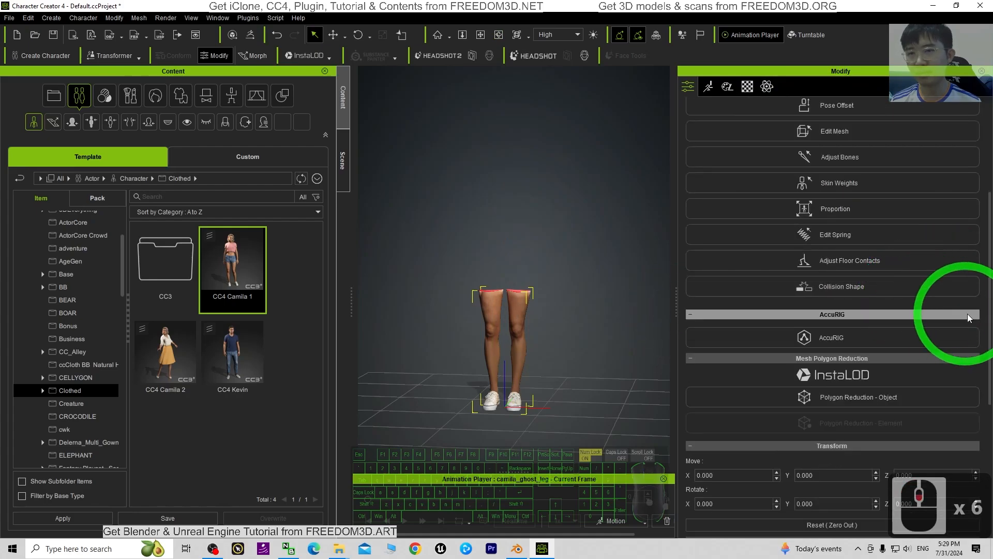
pyautogui.scroll(6, 827, 269)
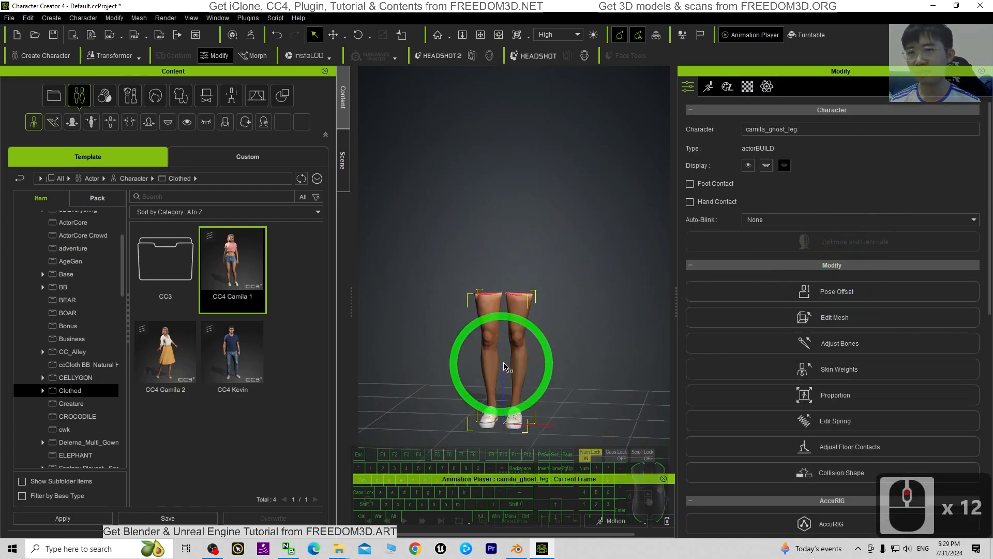
# Examine the characterized ghost legs up close and from a different angle.
pyautogui.scroll(5, 523, 355)
pyautogui.press('x')
pyautogui.moveTo(536, 356); pyautogui.dragTo(549, 317)
pyautogui.press('c')
pyautogui.press('q')
pyautogui.click(538, 283)
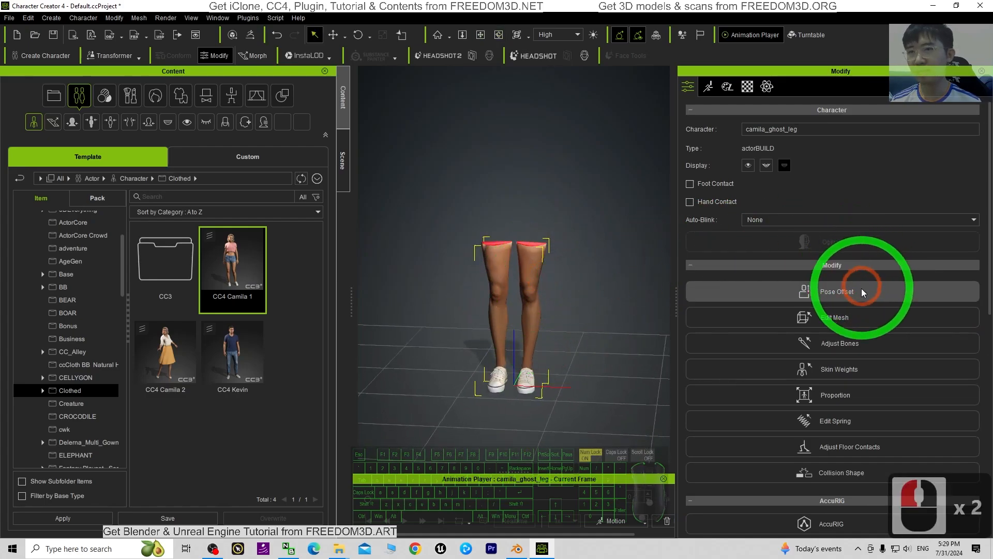
pyautogui.scroll(6, 856, 306)
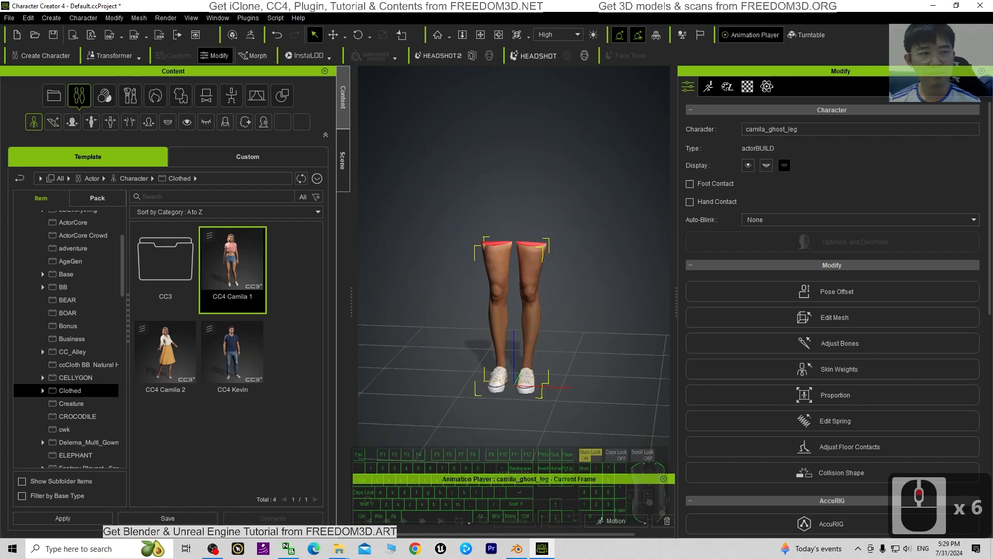
pyautogui.moveTo(610, 303); pyautogui.dragTo(586, 368)
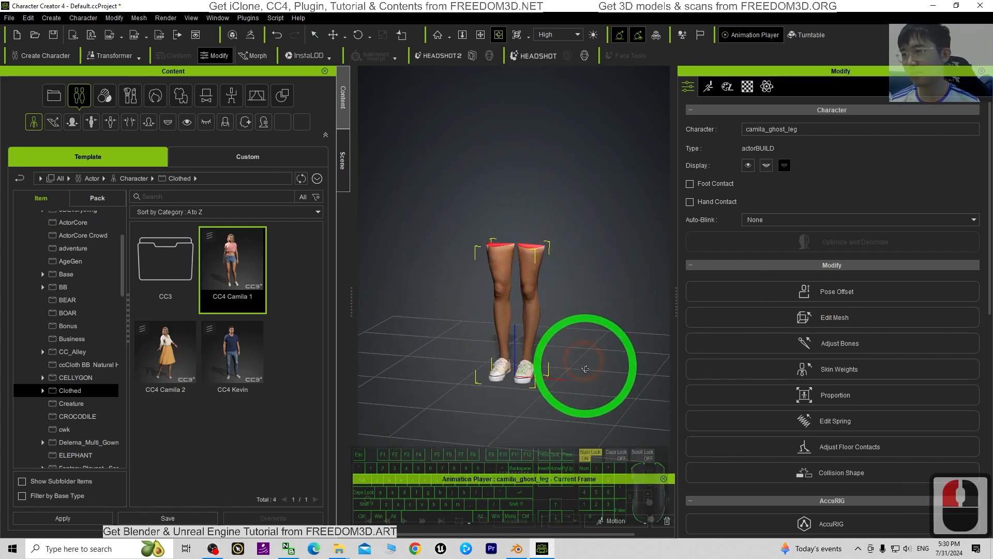
# Open Edit Pose for the ghost legs and move its window clear of the model.
pyautogui.click(708, 87)
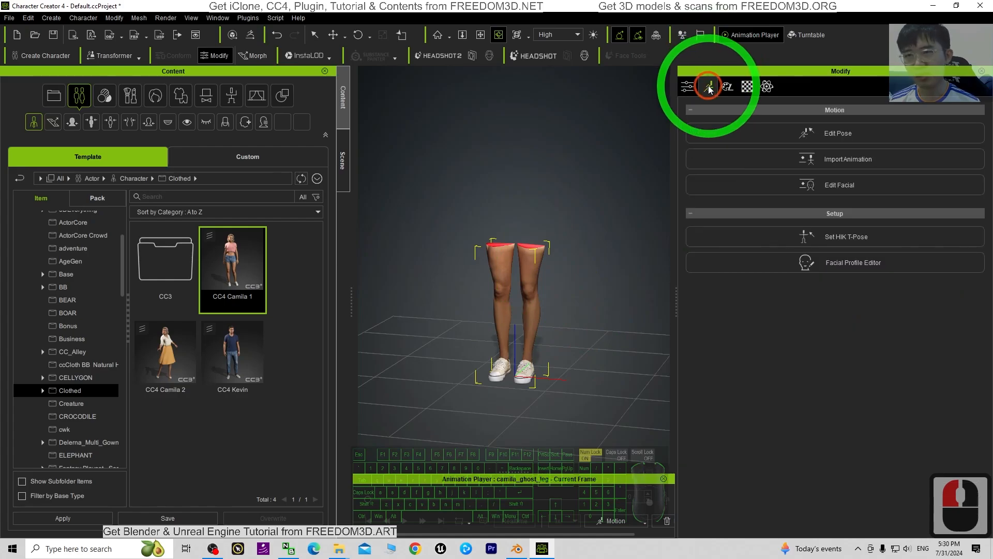
pyautogui.click(834, 133)
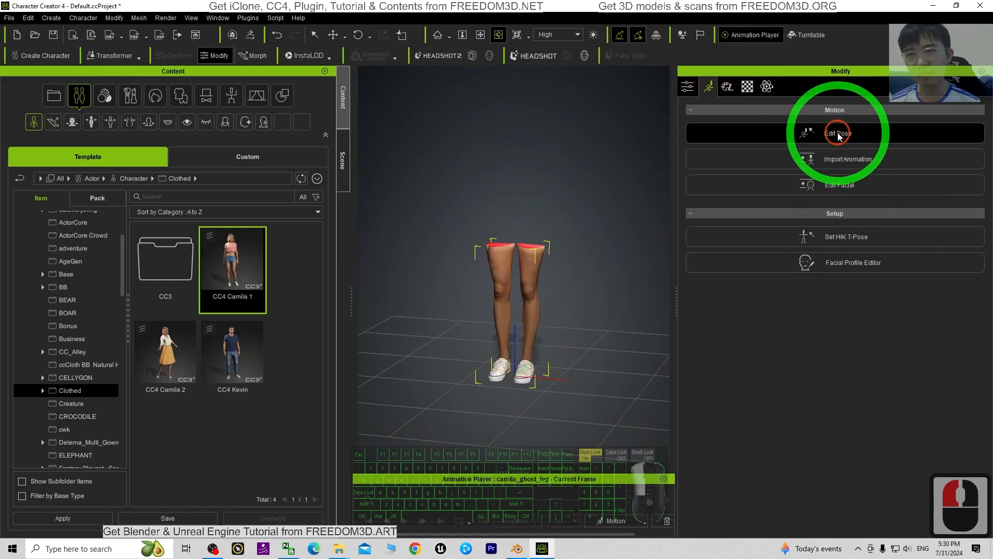
pyautogui.scroll(-5, 607, 247)
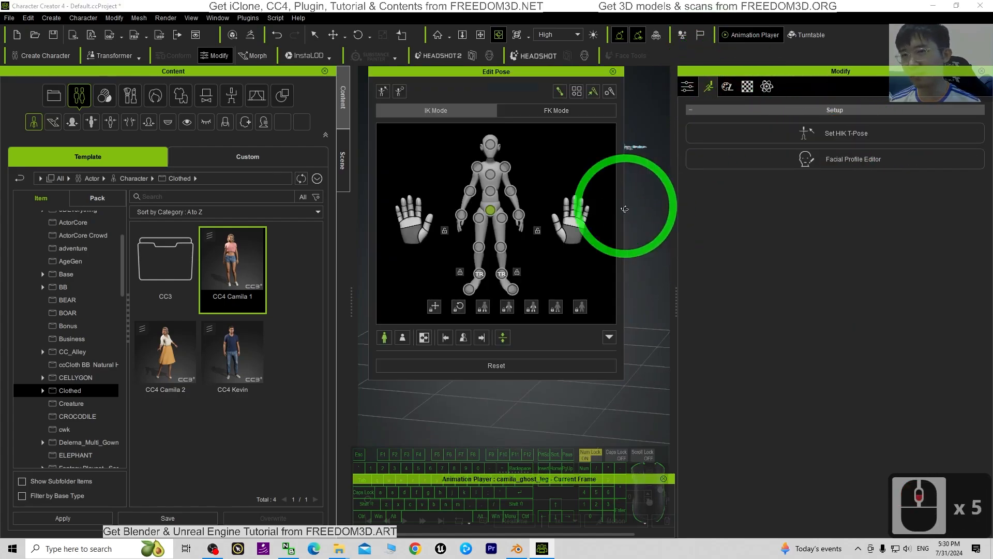
pyautogui.moveTo(516, 71); pyautogui.dragTo(250, 112)
# Examine the ghost legs' humanoid joints and skeleton from several angles in Edit Pose.
pyautogui.moveTo(575, 160); pyautogui.dragTo(456, 254, button='right')
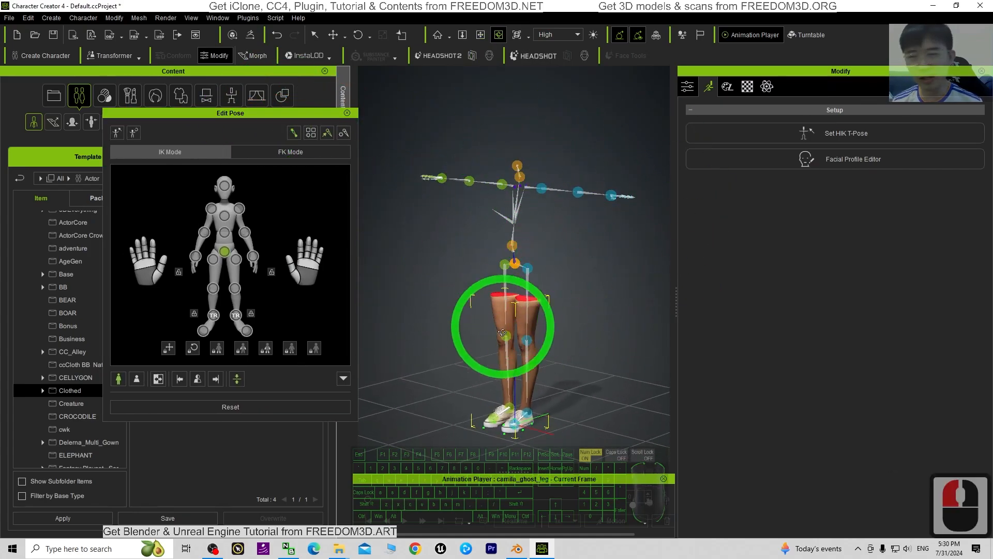
pyautogui.press('c')
pyautogui.moveTo(466, 352); pyautogui.dragTo(615, 350)
pyautogui.press('x')
pyautogui.moveTo(542, 374); pyautogui.dragTo(550, 331)
pyautogui.press('c')
pyautogui.moveTo(550, 331); pyautogui.dragTo(538, 348)
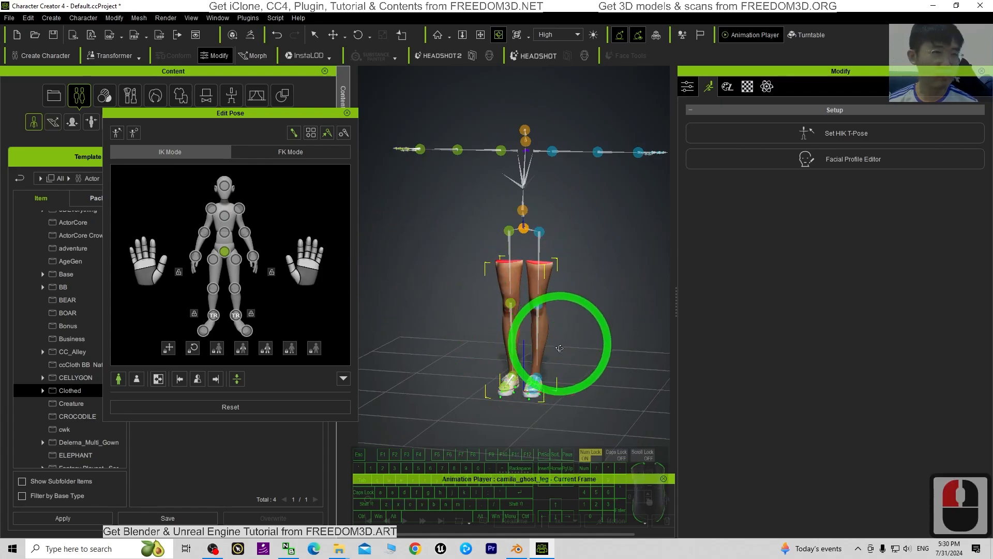
# Close Edit Pose and shrink the Character Creator window so the camila_ghost_leg folder window is accessible beside it.
pyautogui.click(346, 114)
pyautogui.doubleClick(569, 7)
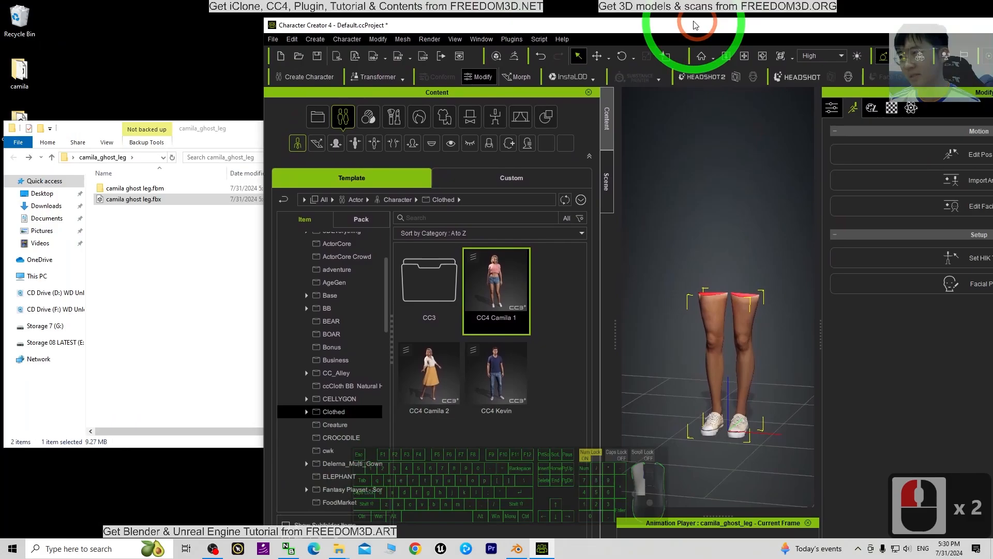
pyautogui.click(122, 272)
# Save the project as "camila ghost leg" in the camila_ghost_leg folder on the Desktop.
pyautogui.click(265, 39)
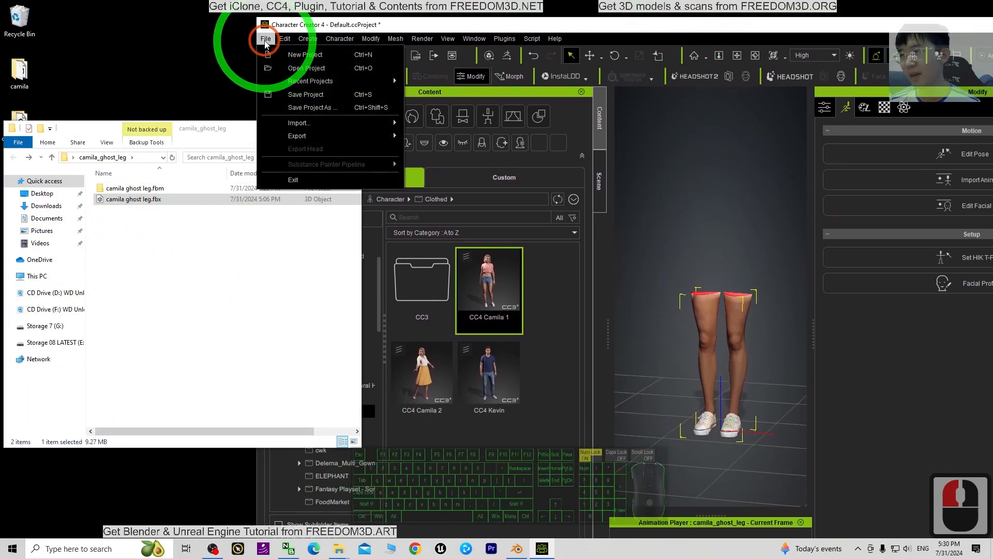
pyautogui.moveTo(323, 136)
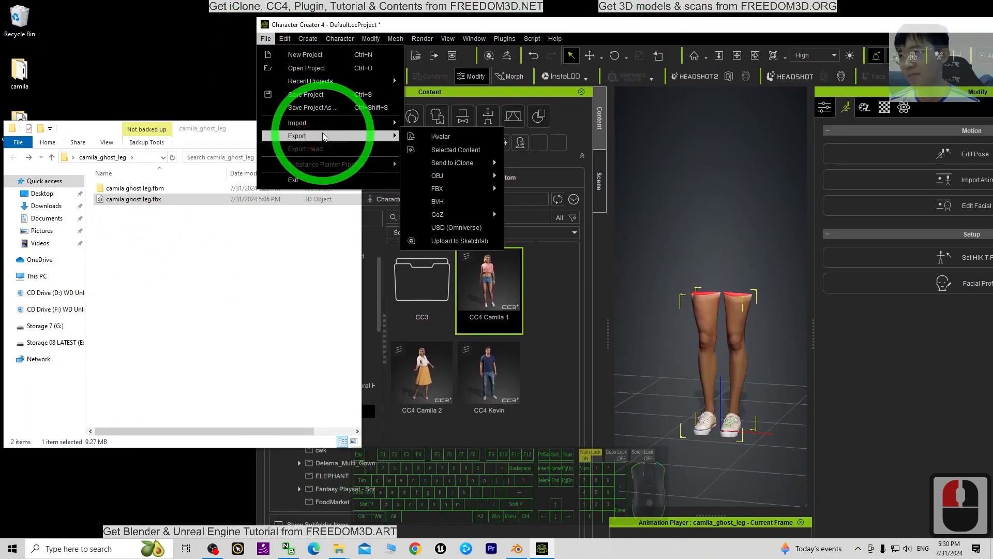
pyautogui.click(311, 107)
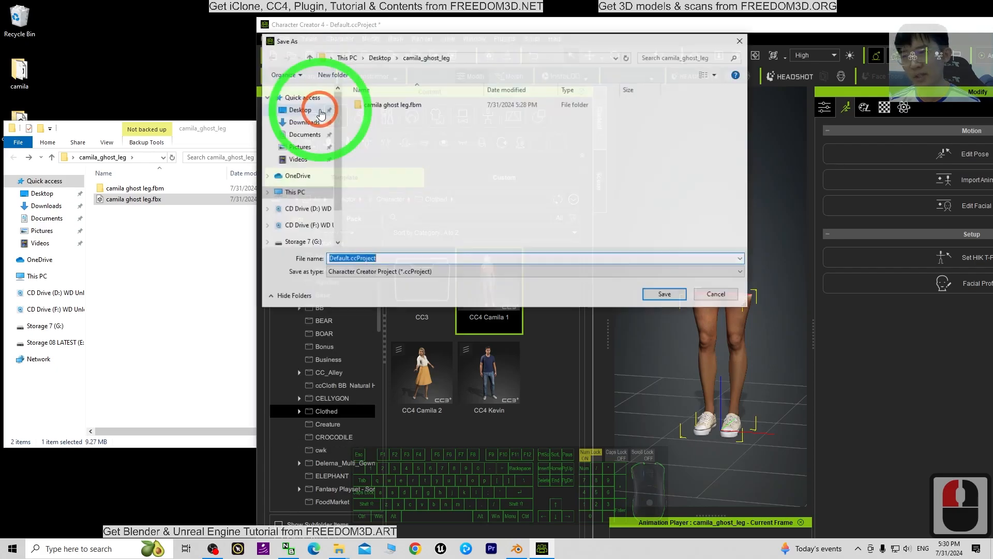
pyautogui.click(299, 110)
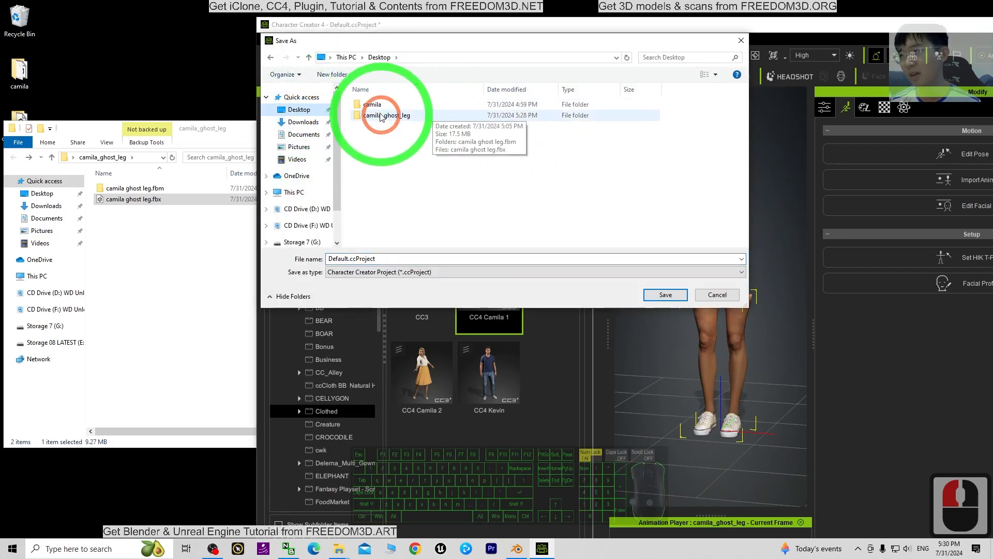
pyautogui.doubleClick(386, 116)
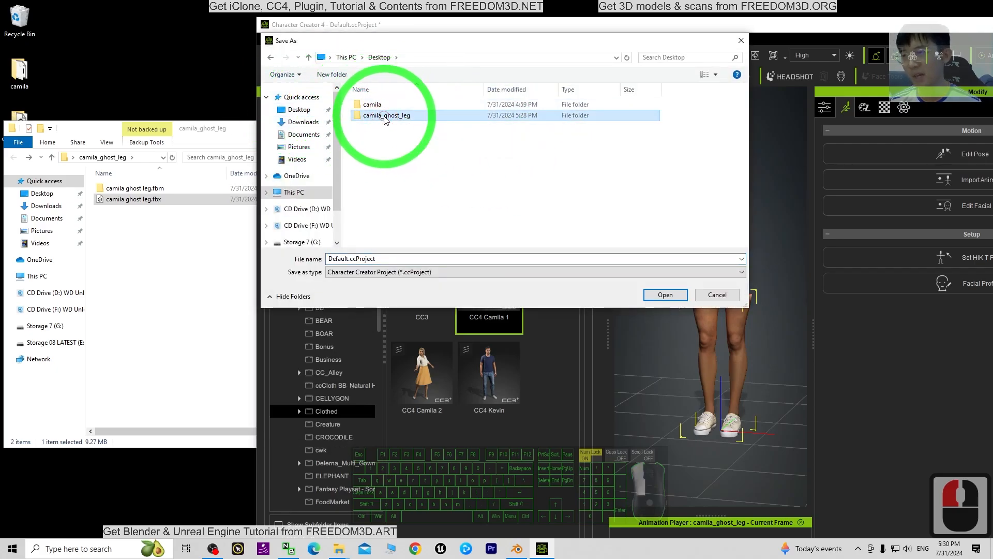
pyautogui.tripleClick(363, 260)
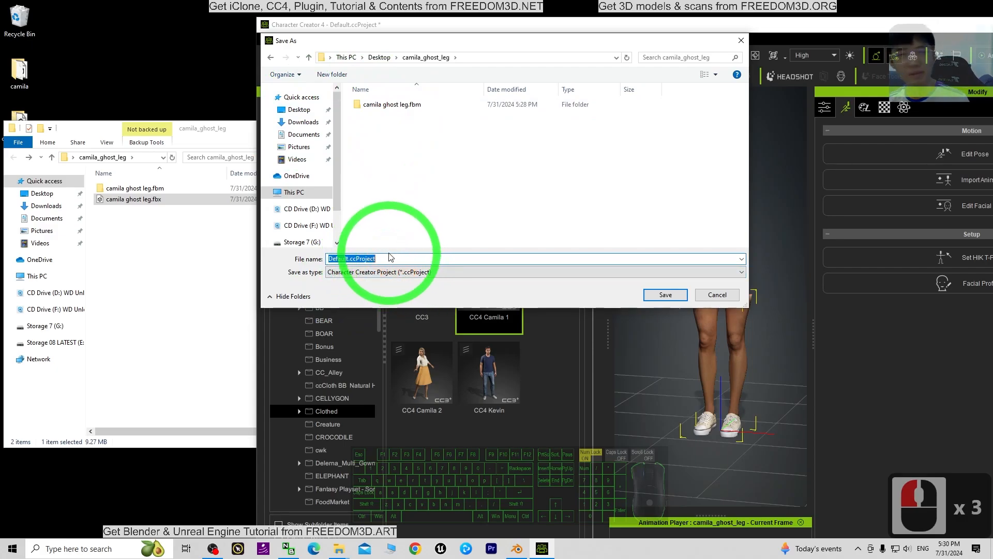
pyautogui.write('c')
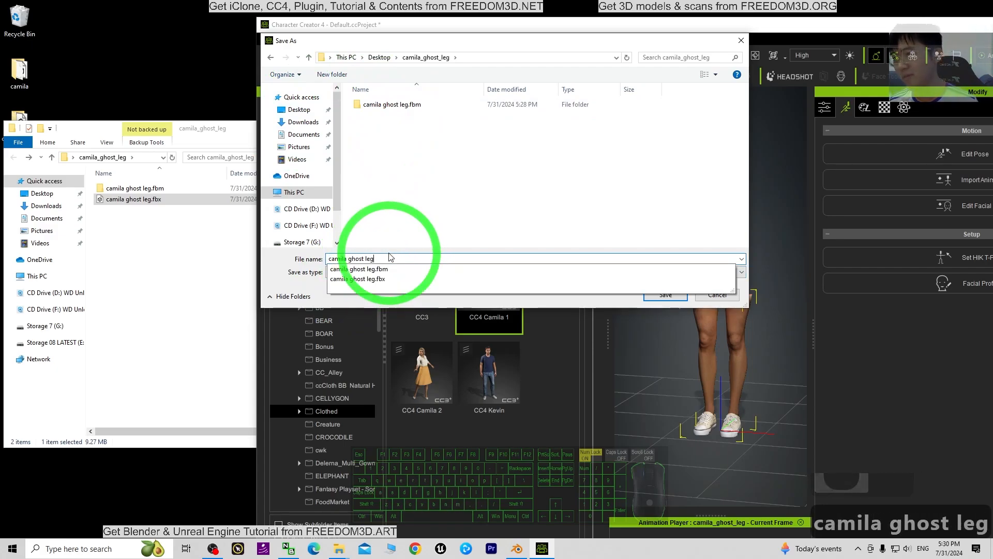
pyautogui.write('amila ghost leg')
pyautogui.click(421, 211)
pyautogui.click(665, 295)
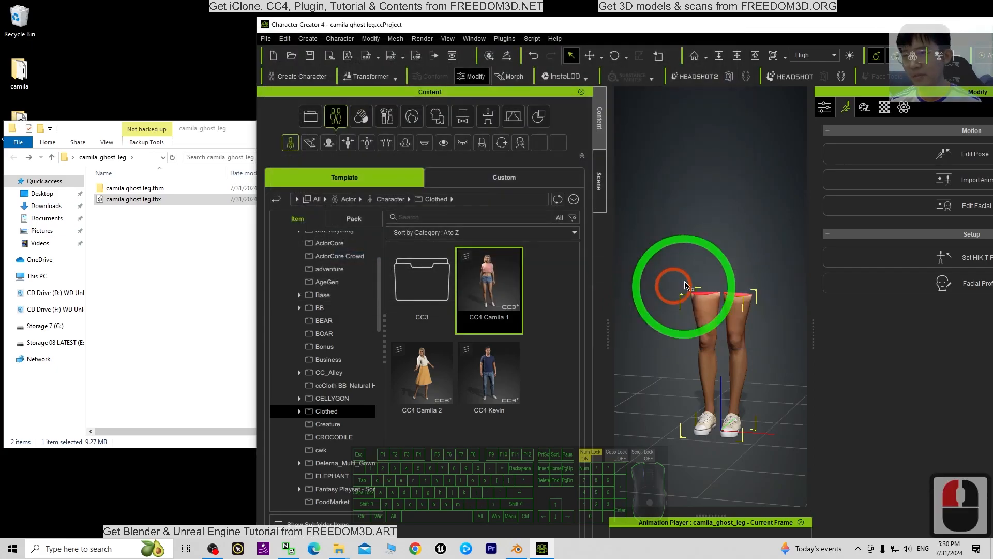
# Export the ghost legs as camila ghost leg.iAvatar to the Desktop's camila_ghost_leg folder and select the exported file there.
pyautogui.click(191, 276)
pyautogui.click(340, 52)
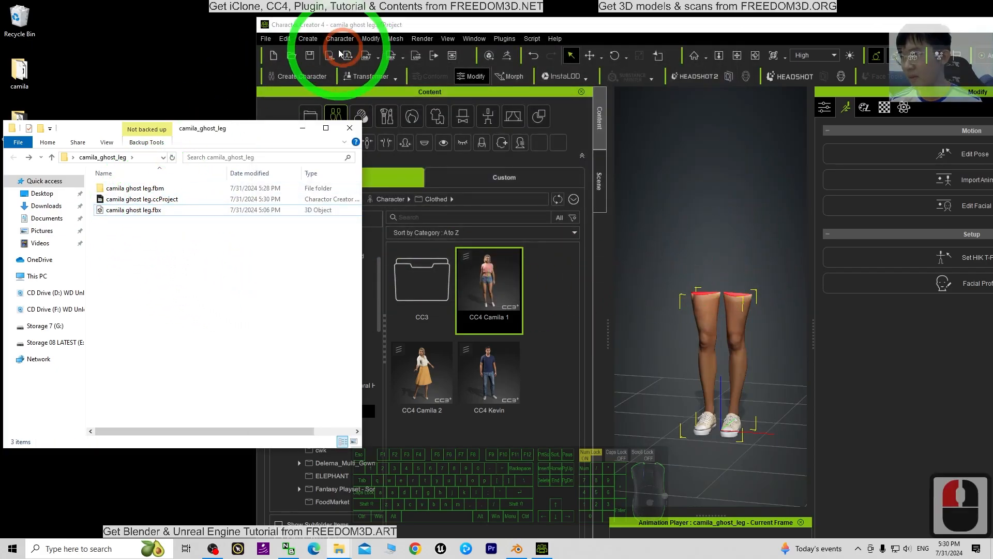
pyautogui.click(266, 39)
pyautogui.click(310, 136)
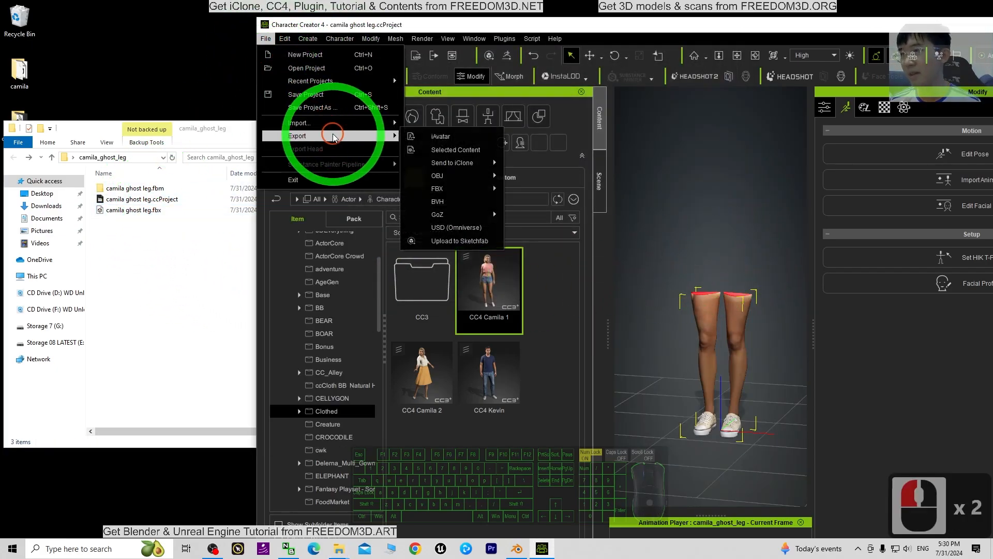
pyautogui.click(453, 135)
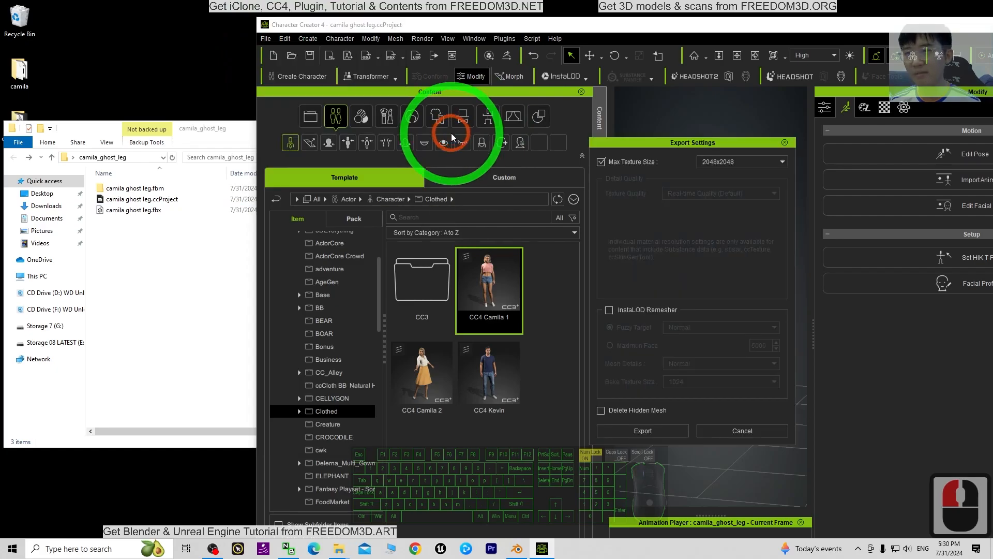
pyautogui.click(658, 431)
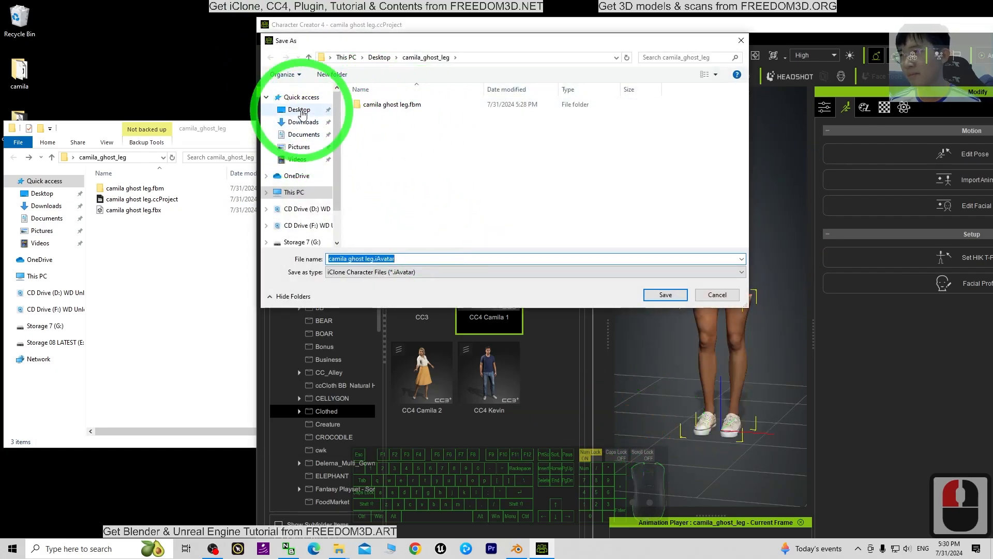
pyautogui.click(300, 111)
pyautogui.doubleClick(397, 118)
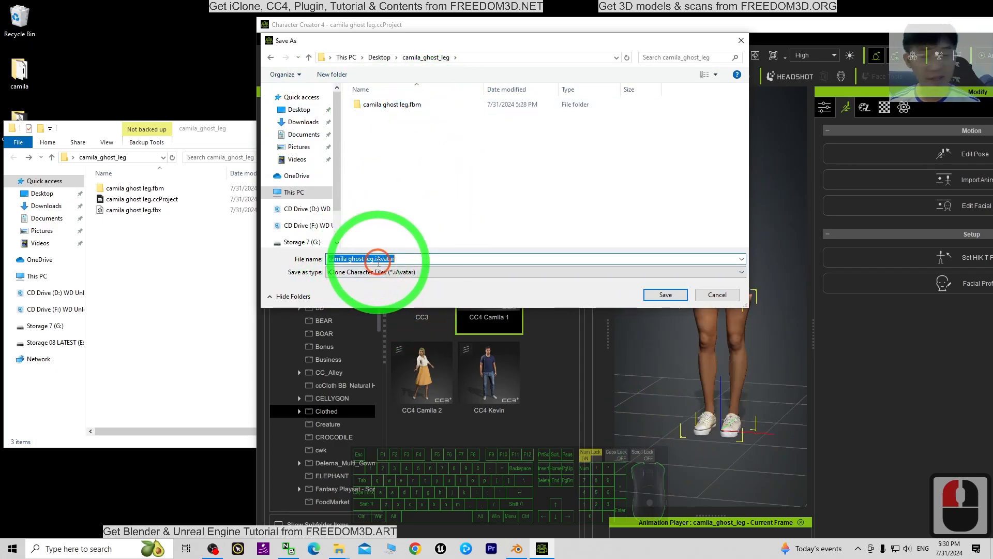
pyautogui.click(665, 294)
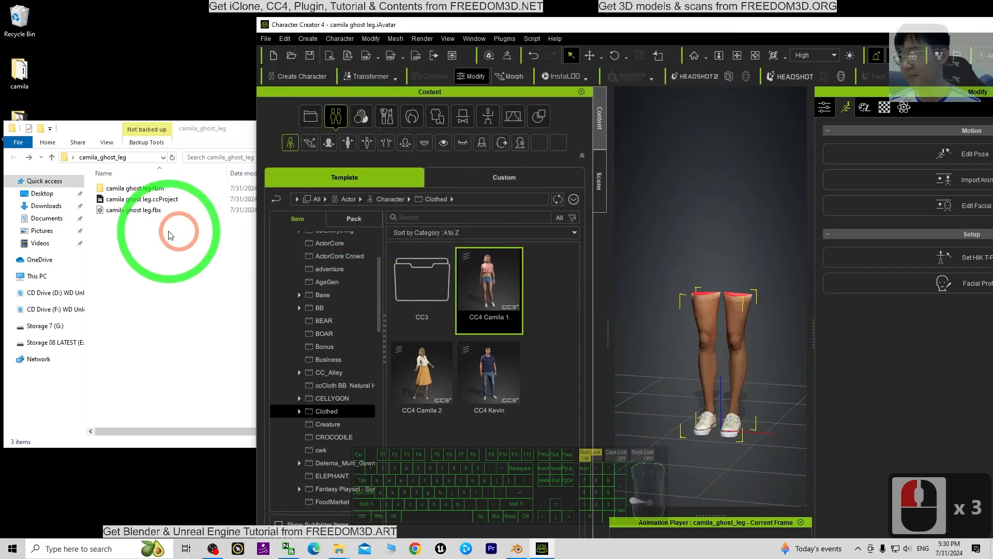
pyautogui.click(164, 261)
pyautogui.click(156, 220)
# Minimize Character Creator, then launch iClone 8 and decline its sign-up offer.
pyautogui.doubleClick(626, 25)
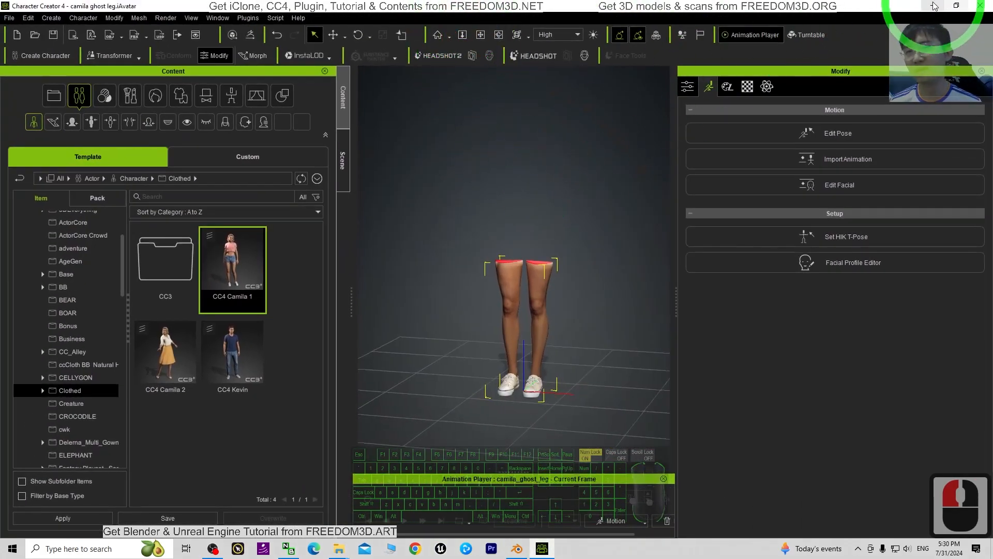
pyautogui.click(933, 5)
pyautogui.click(81, 550)
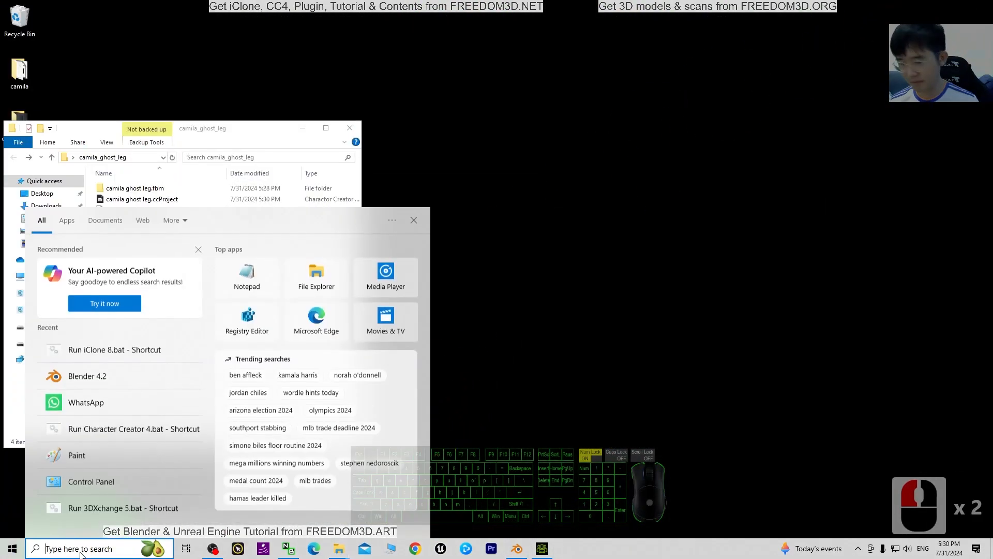
pyautogui.write('iclone')
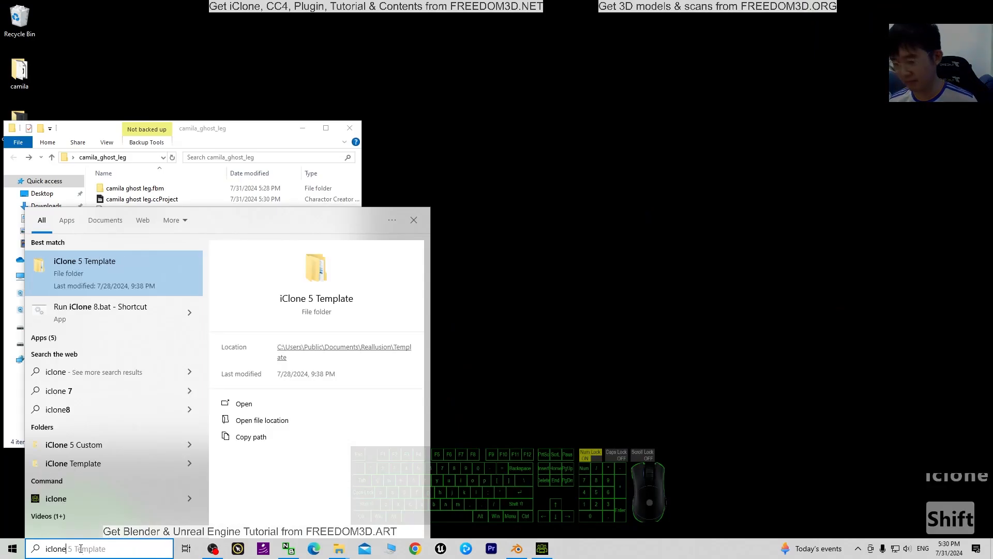
pyautogui.write(' 8')
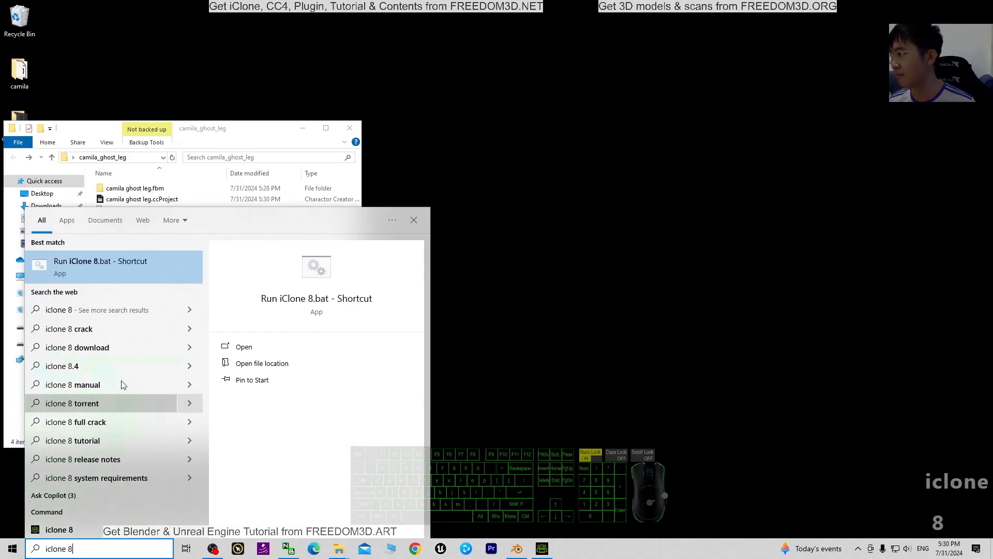
pyautogui.click(148, 253)
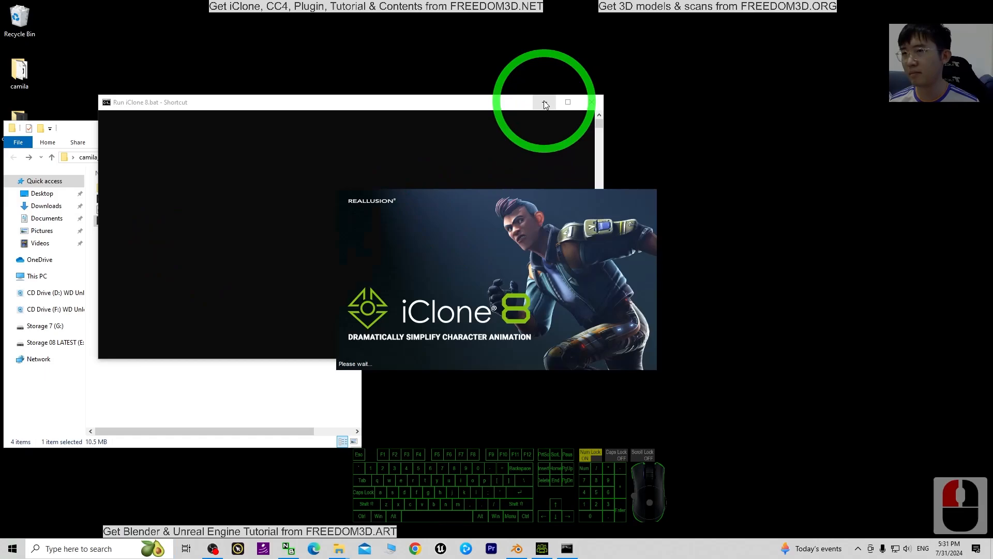
pyautogui.click(545, 103)
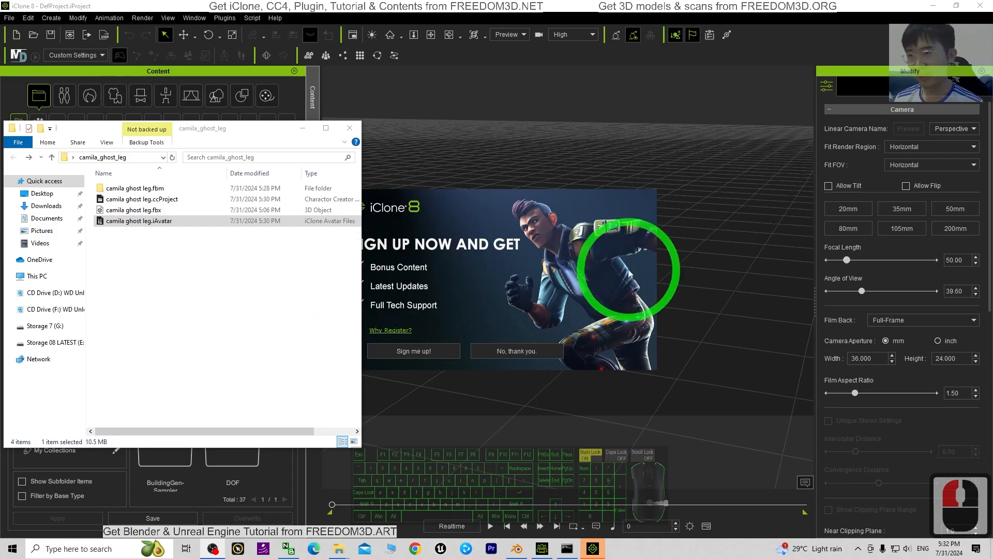
pyautogui.click(507, 351)
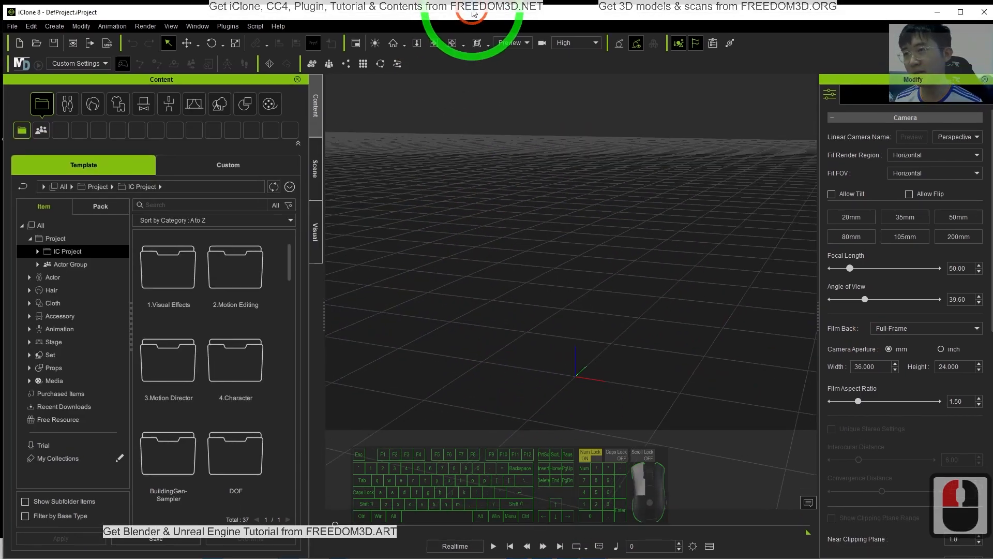
# Place the iClone window beside the camila_ghost_leg folder and load camila ghost leg.iAvatar into the scene at the grid origin.
pyautogui.doubleClick(467, 8)
pyautogui.moveTo(469, 13); pyautogui.dragTo(577, 2)
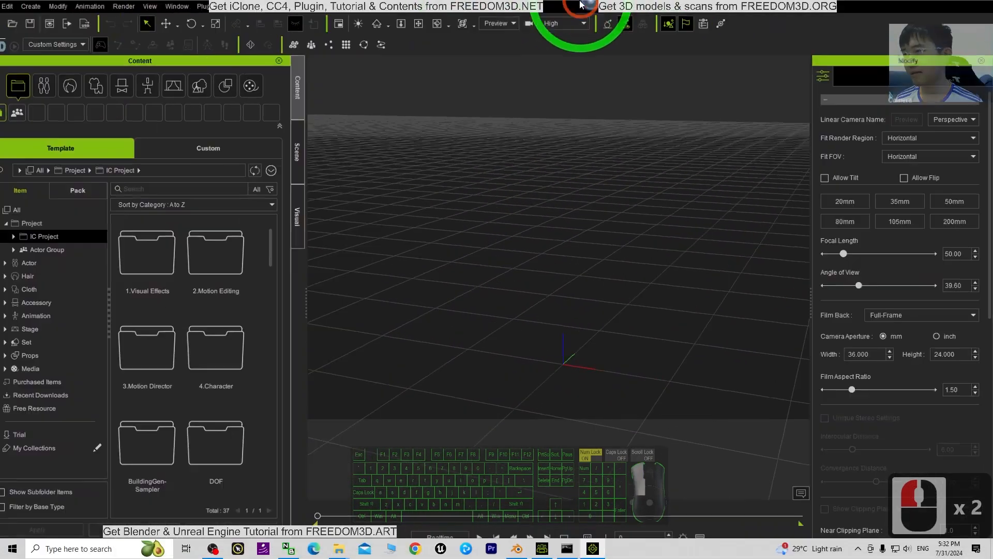
pyautogui.click(273, 23)
pyautogui.moveTo(291, 11); pyautogui.dragTo(414, 11)
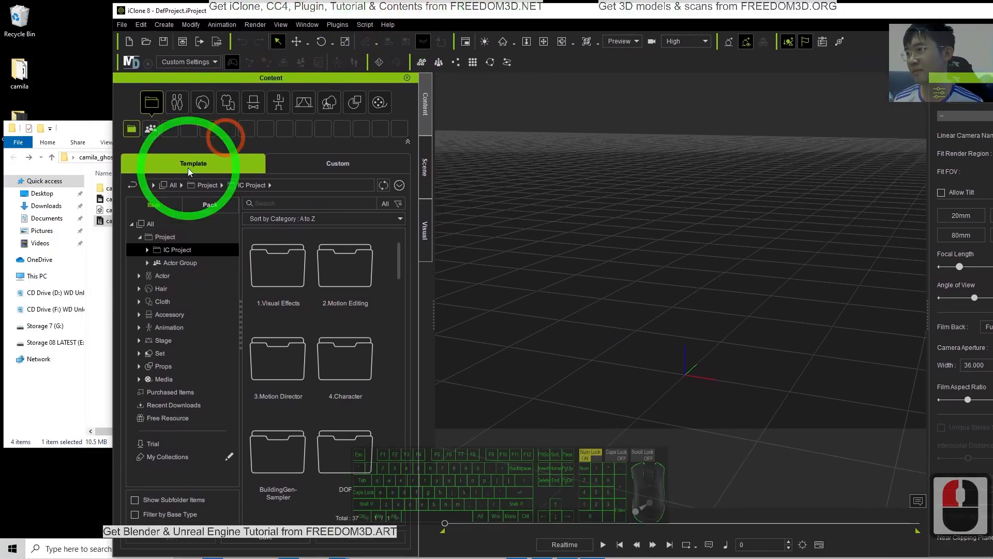
pyautogui.click(97, 130)
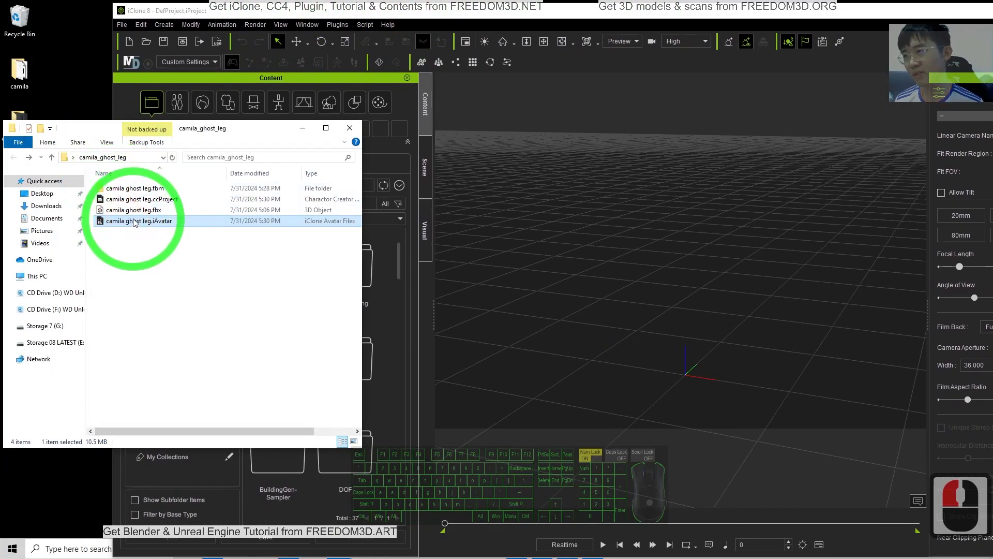
pyautogui.moveTo(130, 224); pyautogui.dragTo(683, 374)
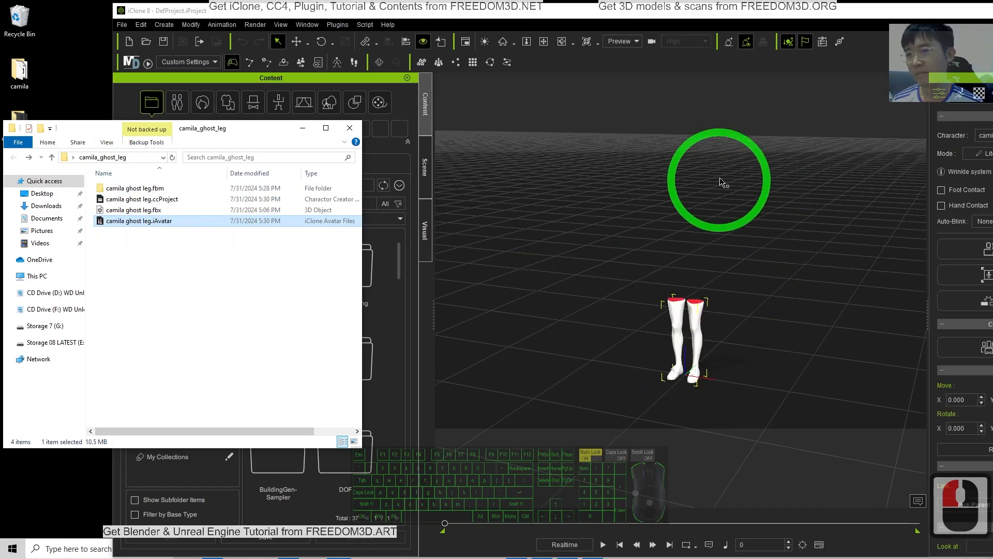
# Maximize the iClone window and inspect the loaded ghost legs up close from the front.
pyautogui.moveTo(704, 11); pyautogui.dragTo(568, 1)
pyautogui.scroll(15, 616, 336)
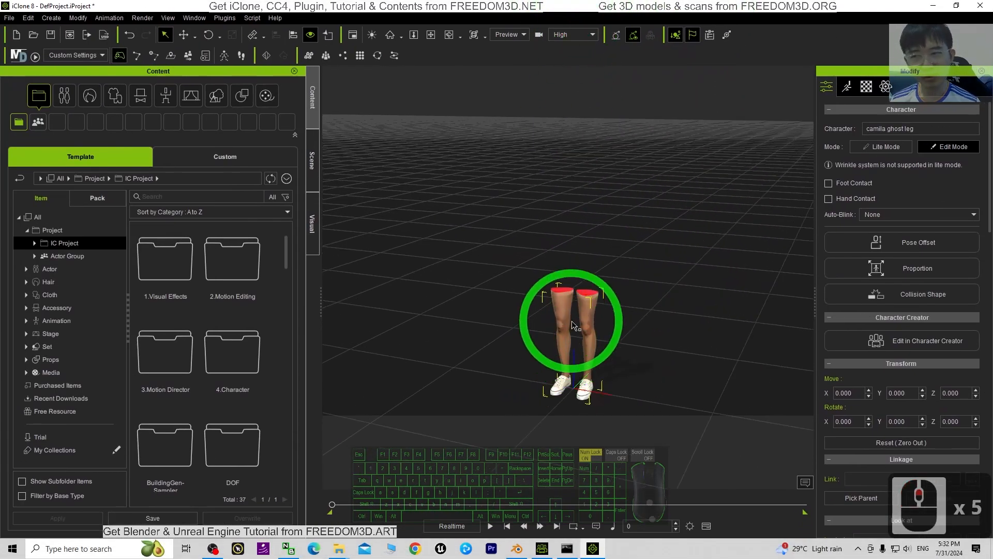
pyautogui.moveTo(748, 319); pyautogui.dragTo(495, 307)
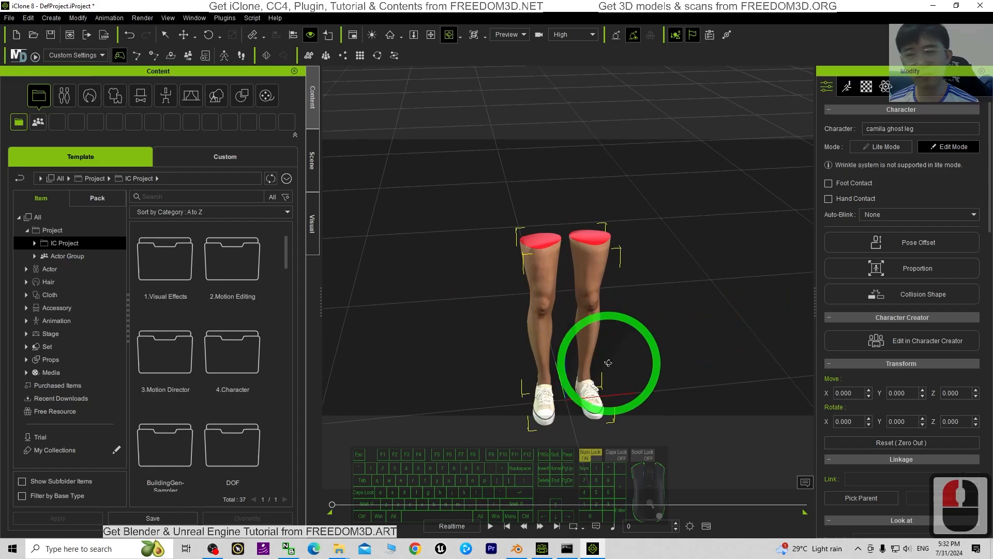
pyautogui.moveTo(608, 363); pyautogui.dragTo(534, 273)
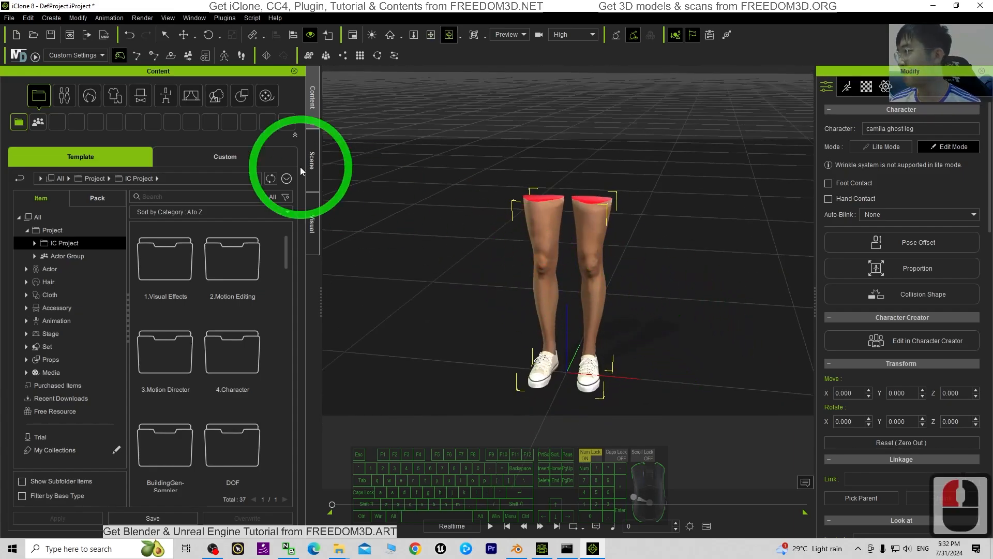
# Browse the content library's Animation templates to the 2.Human Female folder under Motion.
pyautogui.click(166, 96)
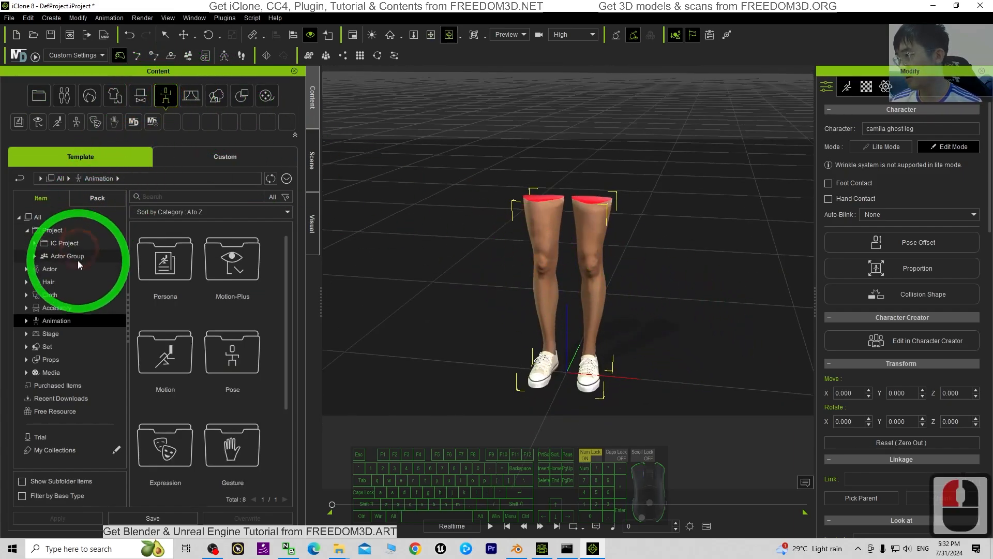
pyautogui.click(26, 322)
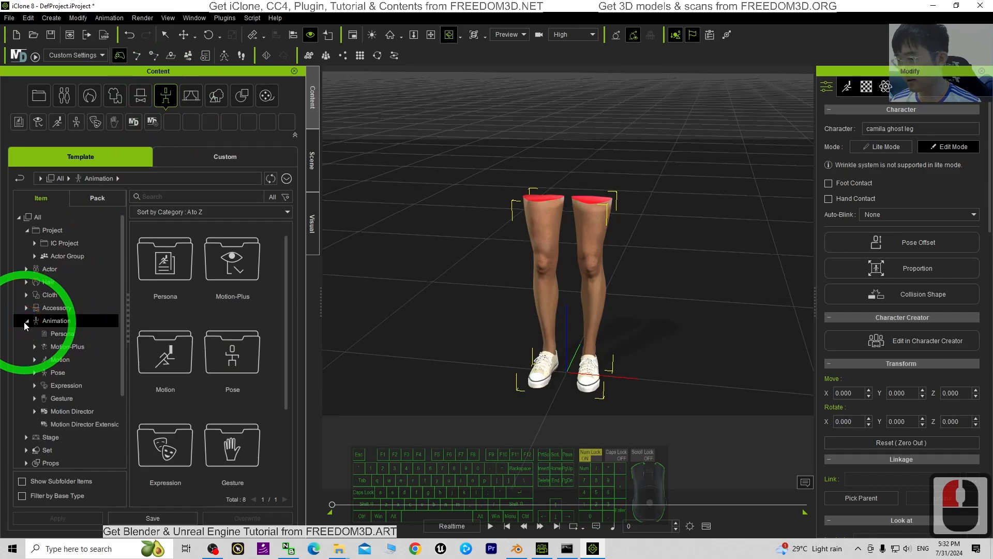
pyautogui.click(60, 360)
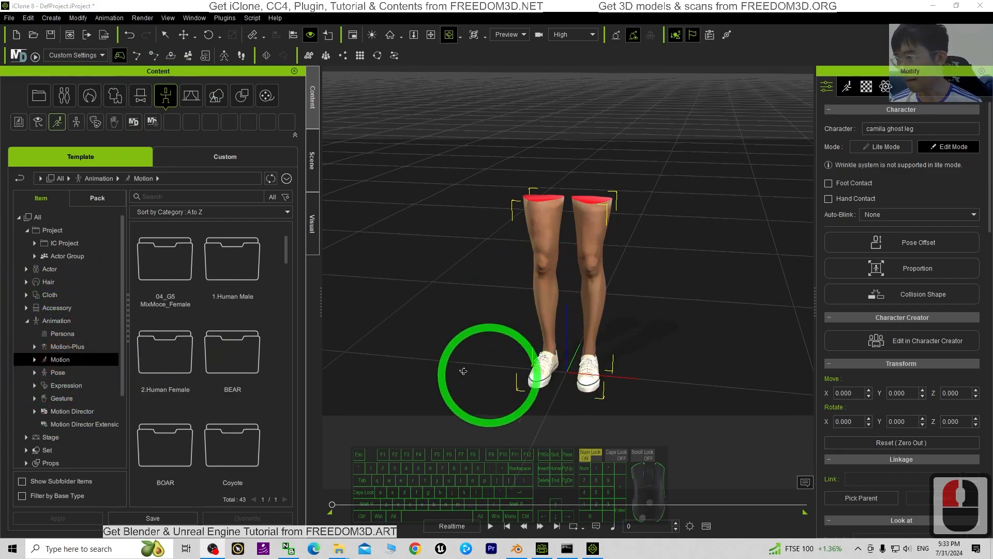
pyautogui.click(35, 360)
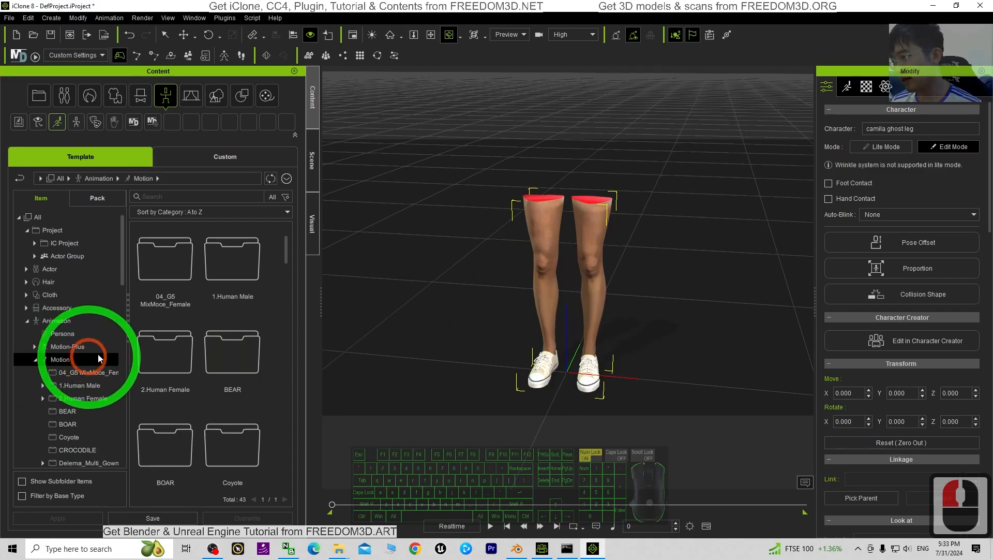
pyautogui.scroll(-5, 96, 370)
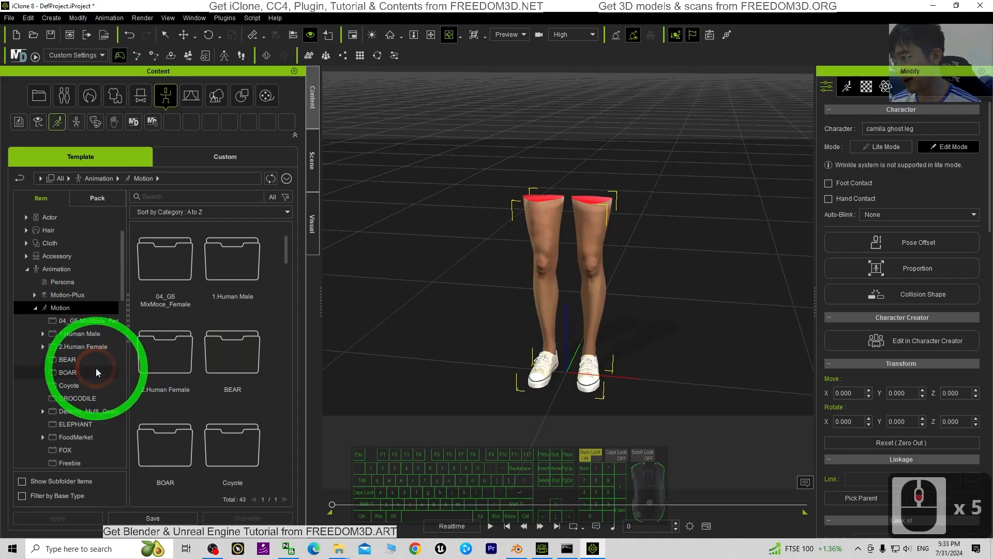
pyautogui.click(38, 342)
pyautogui.click(43, 346)
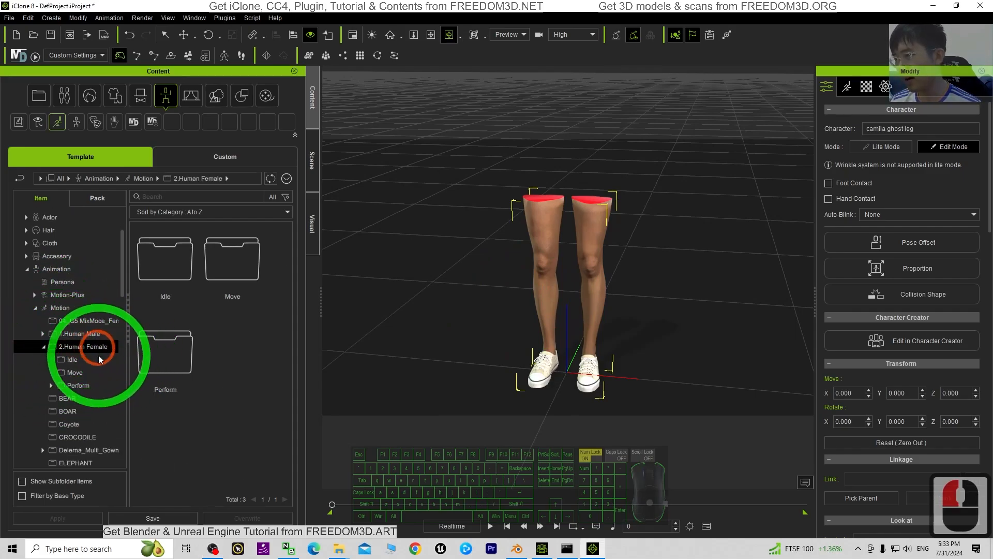
# Look through the Perform, Dual Gun, Idle and Move folders of 2.Human Female for a suitable motion.
pyautogui.click(84, 385)
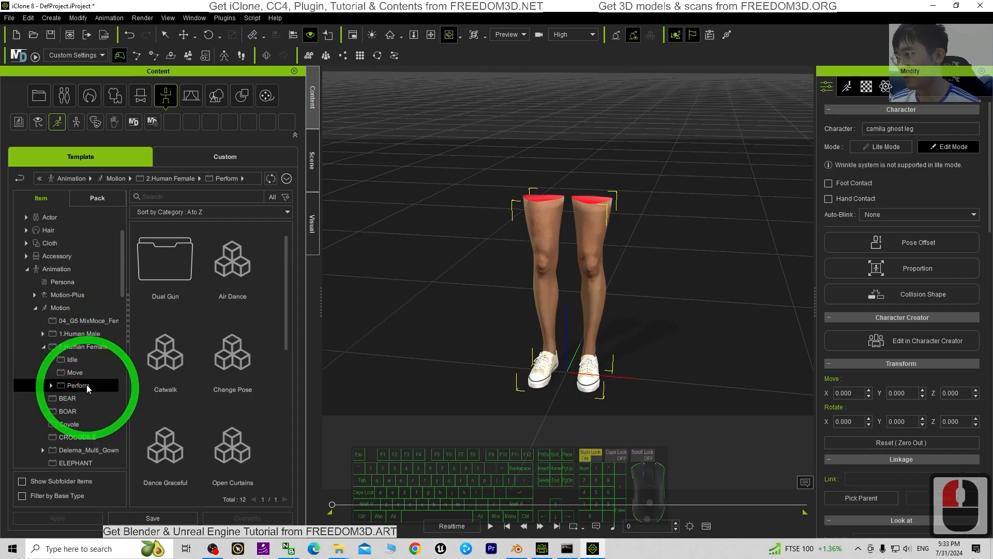
pyautogui.scroll(-11, 233, 313)
pyautogui.moveTo(284, 335); pyautogui.dragTo(285, 251)
pyautogui.doubleClick(83, 372)
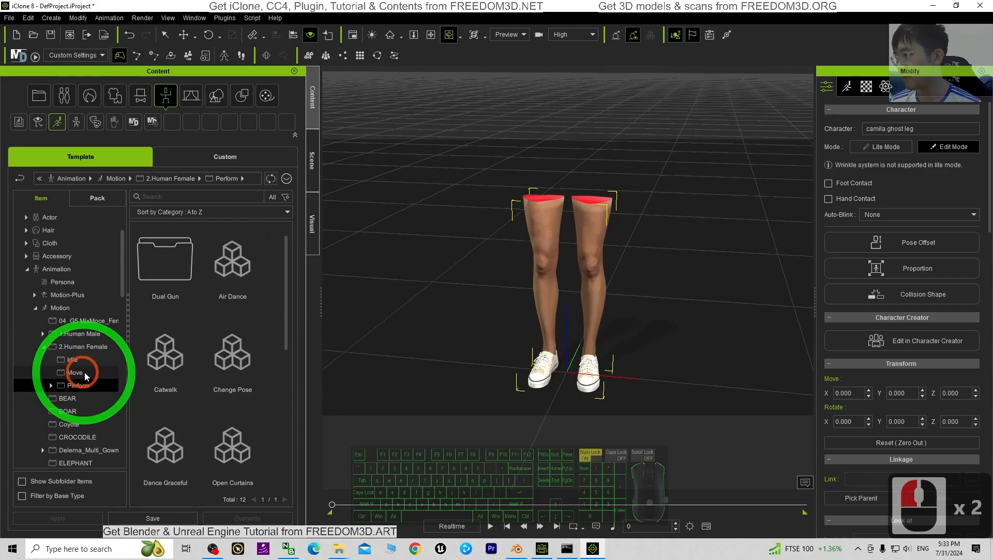
pyautogui.click(59, 386)
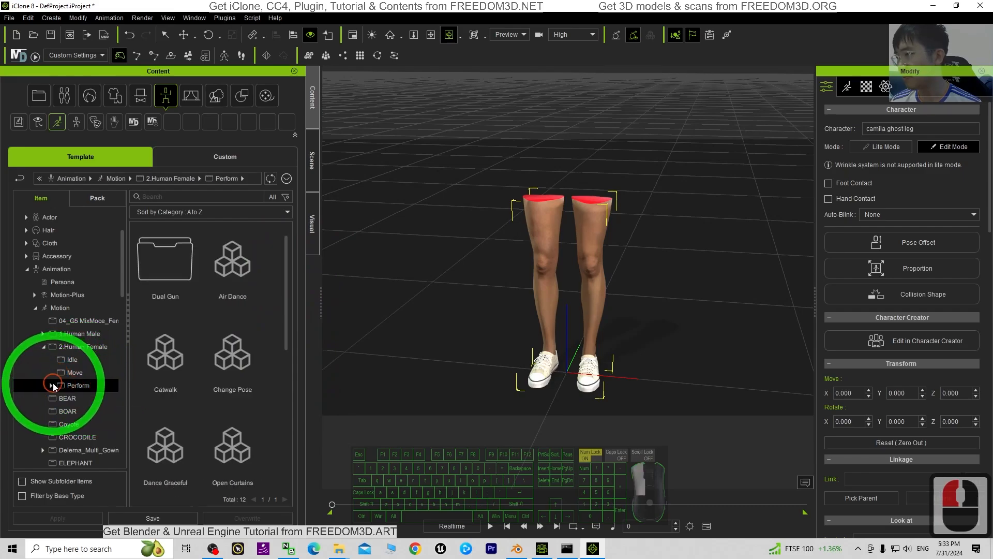
pyautogui.doubleClick(72, 385)
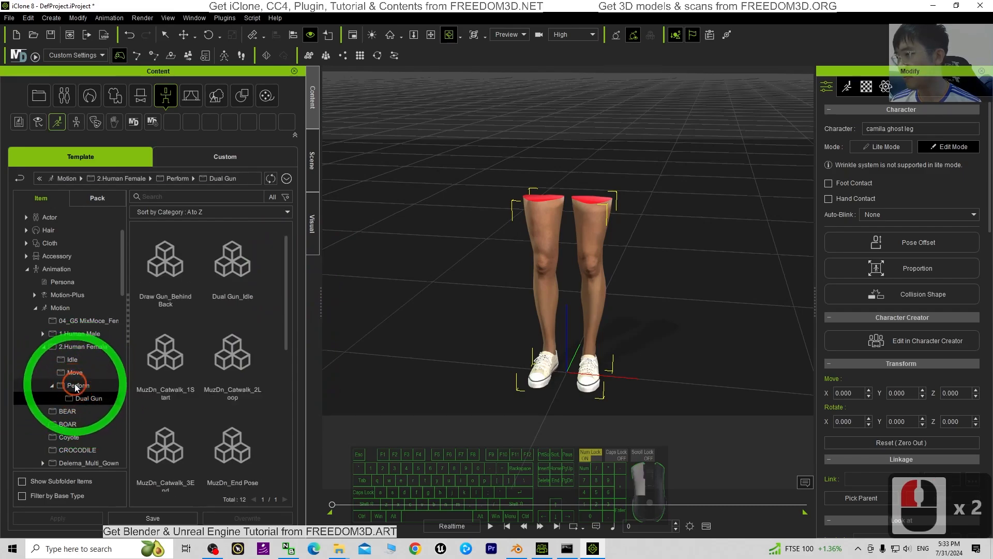
pyautogui.click(76, 386)
pyautogui.click(74, 372)
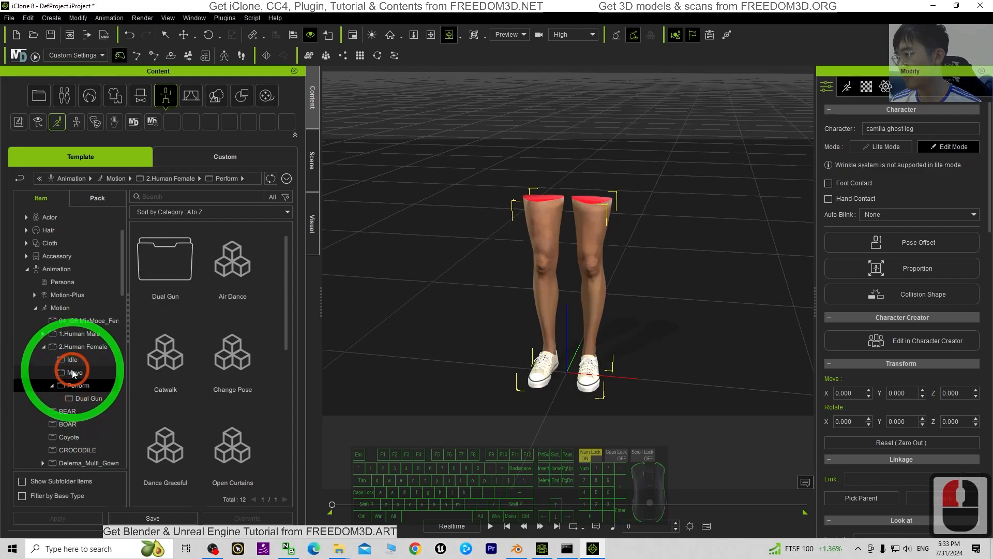
pyautogui.click(70, 358)
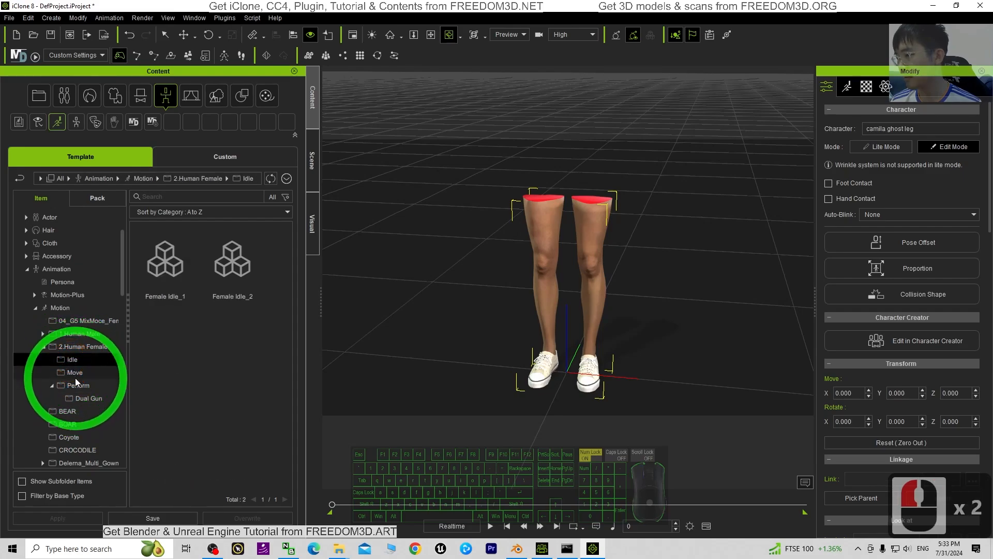
pyautogui.click(75, 374)
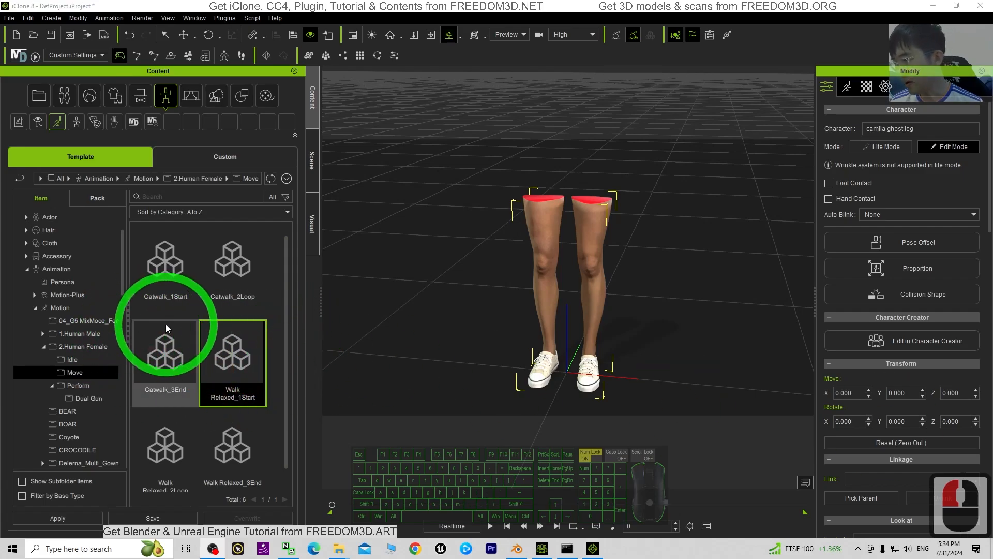
# Turn off animated thumbnails for the motion items in the Move folder.
pyautogui.rightClick(164, 353)
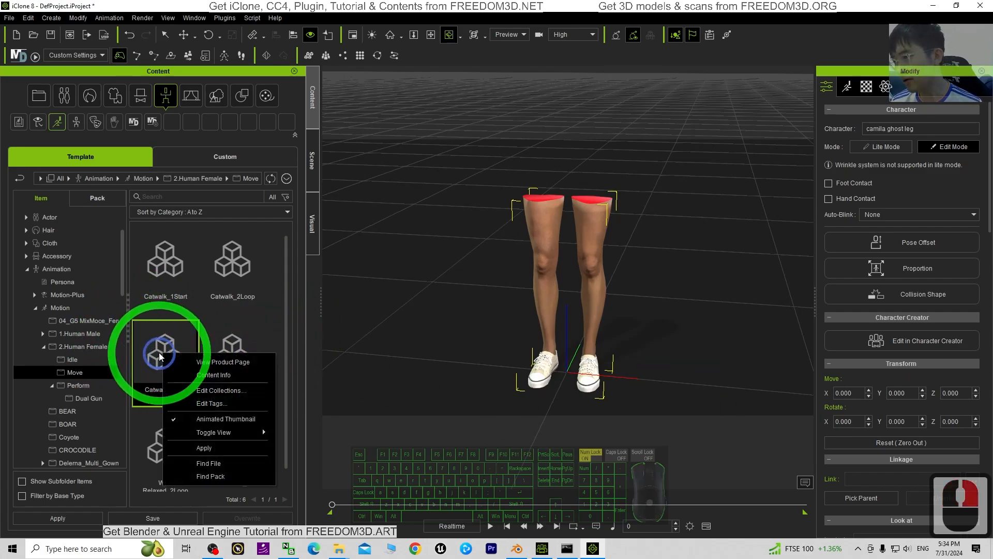
pyautogui.click(236, 419)
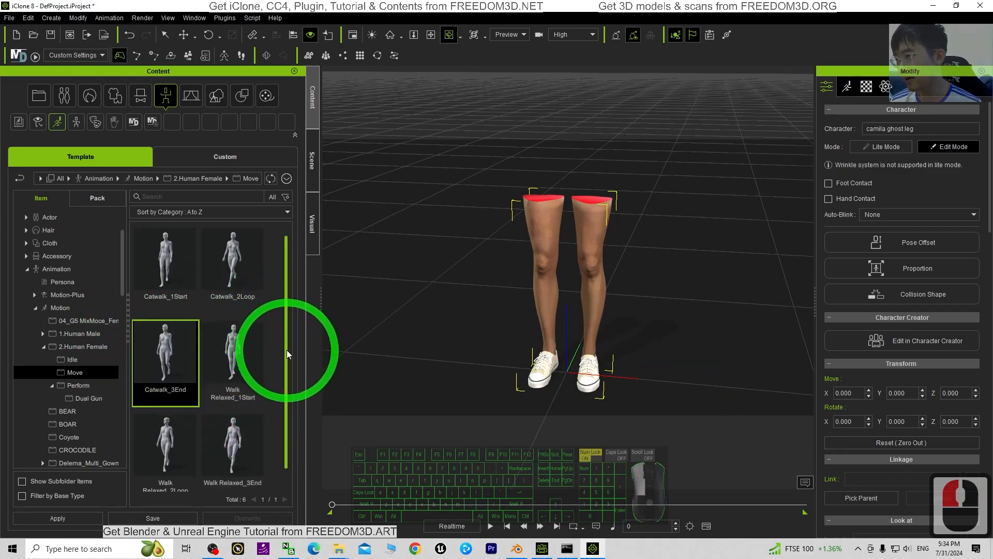
pyautogui.moveTo(281, 401); pyautogui.dragTo(296, 252)
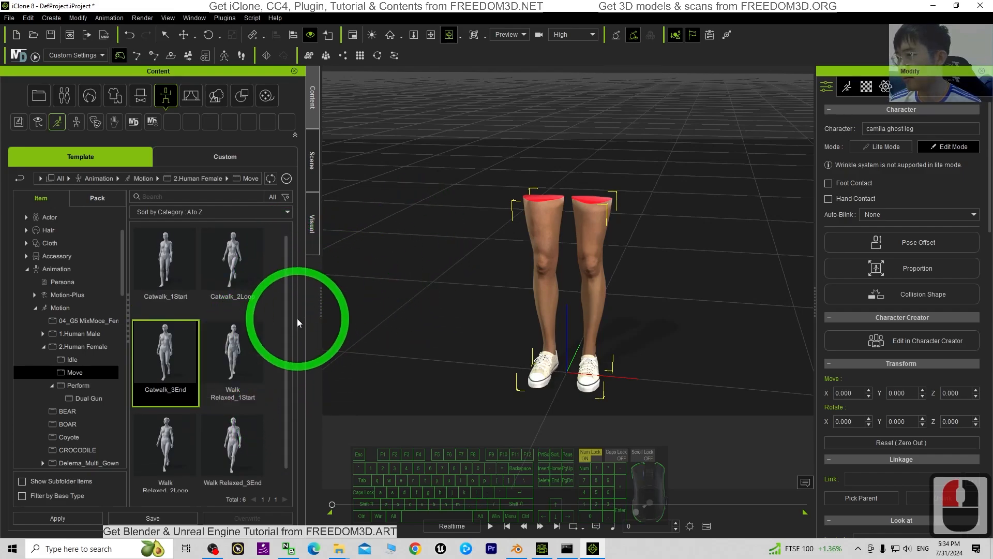
# Apply the Air Dance motion from the 2.Human Female Perform folder to the ghost legs.
pyautogui.doubleClick(76, 386)
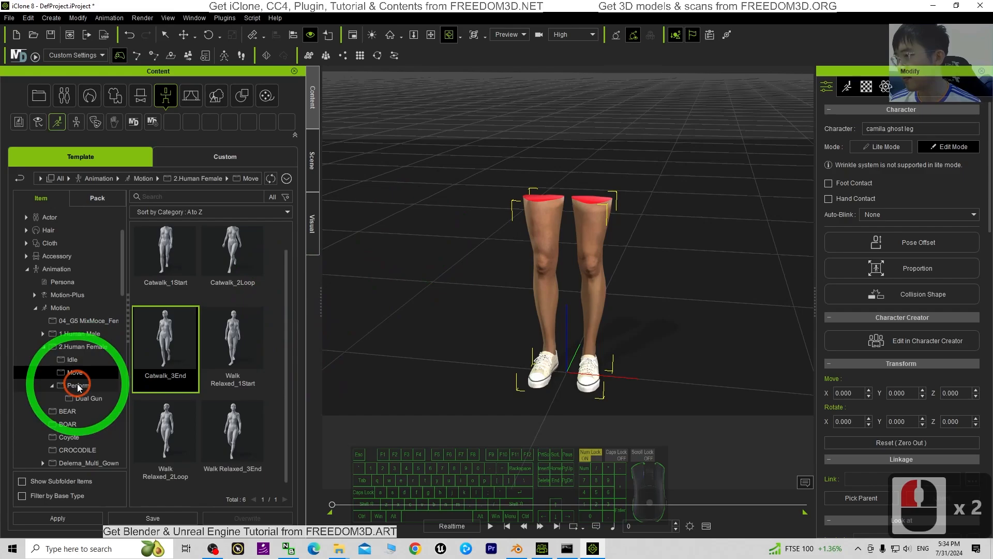
pyautogui.moveTo(286, 265); pyautogui.dragTo(309, 258)
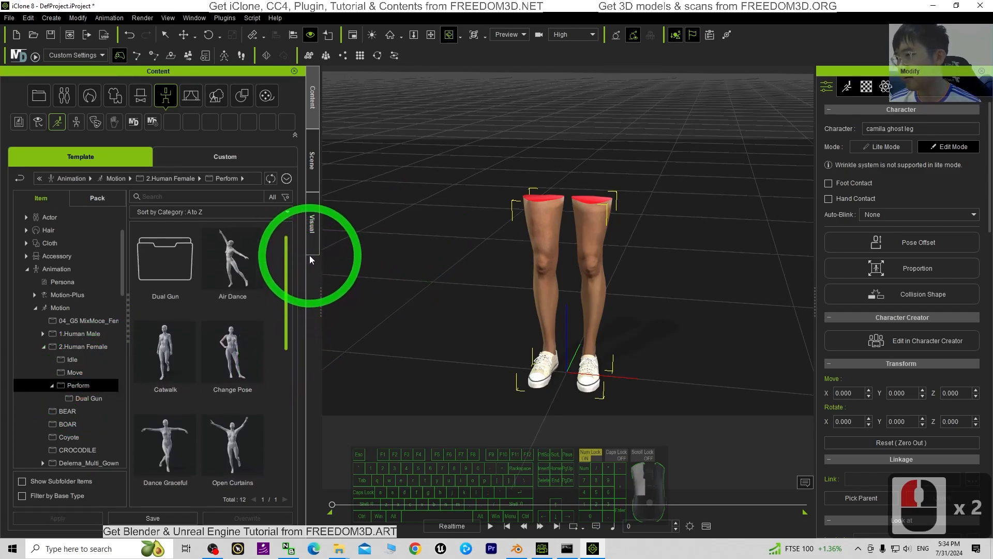
pyautogui.moveTo(247, 265); pyautogui.dragTo(599, 235)
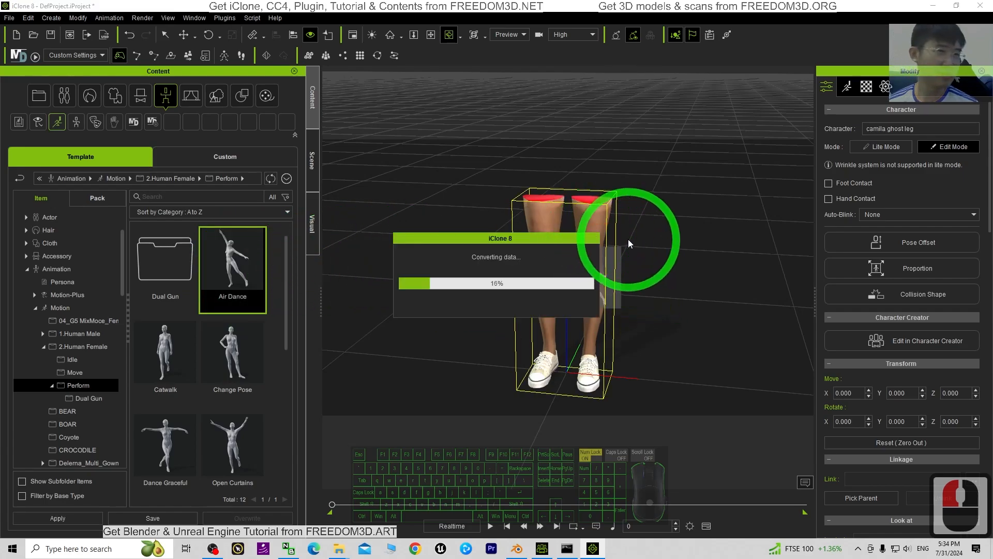
# Play the Air Dance on the ghost legs, check the movement near and far, and return to frame 0.
pyautogui.scroll(-18, 594, 288)
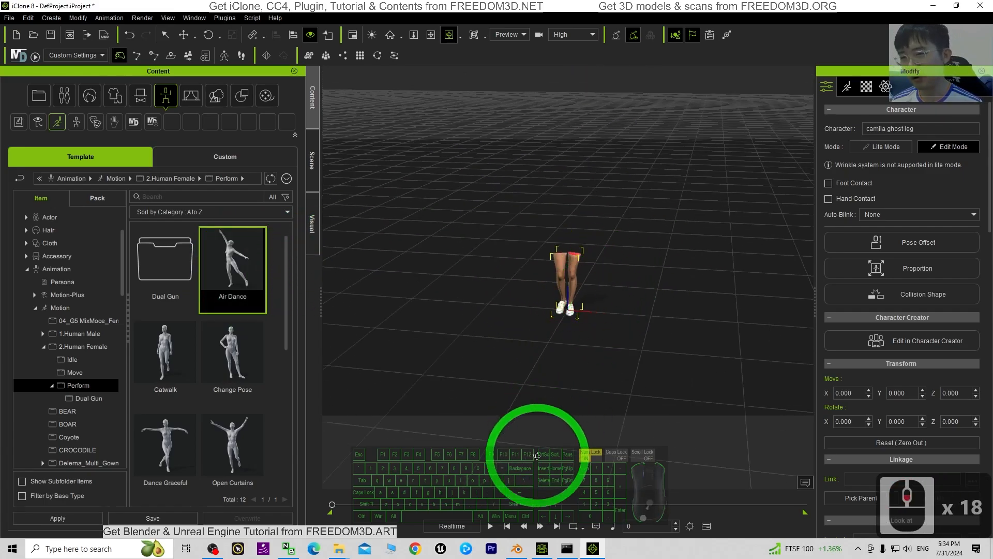
pyautogui.click(490, 526)
pyautogui.scroll(11, 551, 261)
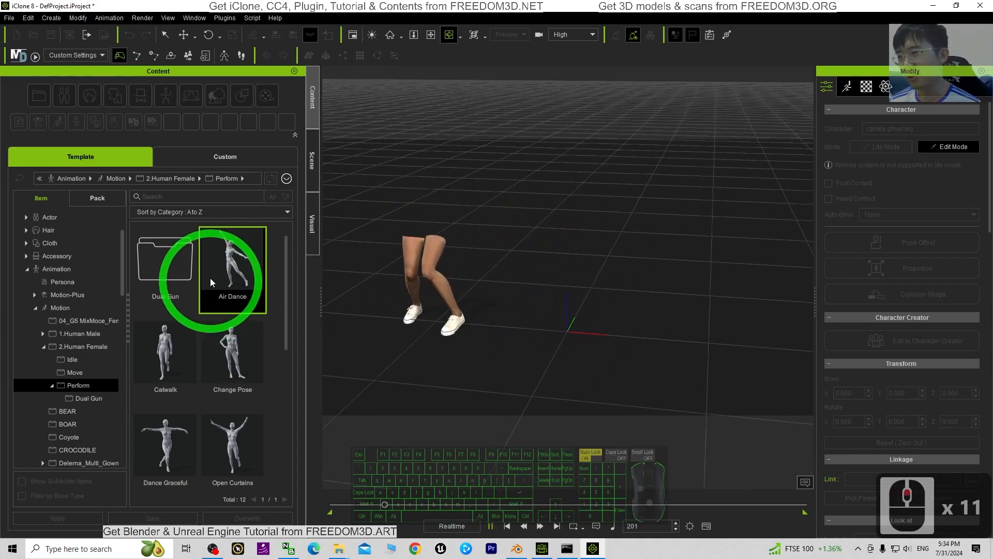
pyautogui.scroll(-3, 427, 237)
pyautogui.press('c')
pyautogui.moveTo(434, 252); pyautogui.dragTo(523, 297)
pyautogui.scroll(2, 438, 263)
pyautogui.scroll(-3, 438, 262)
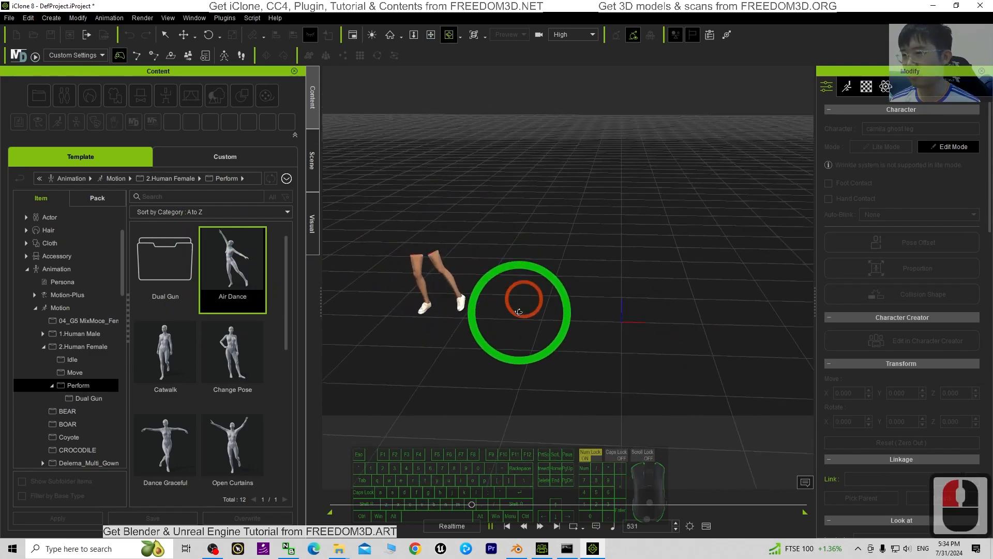
pyautogui.click(508, 524)
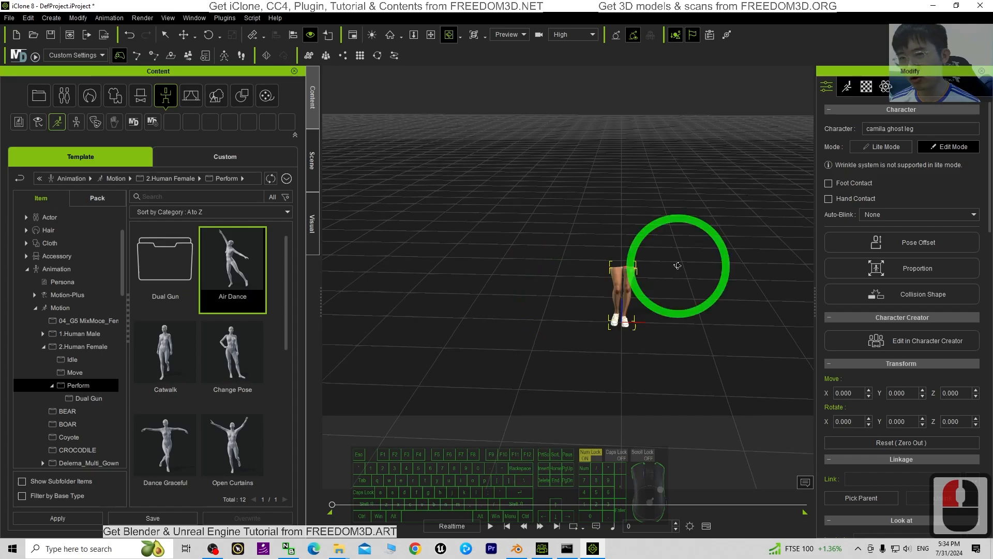
# Open Edit Motion Layer for the ghost legs to display their skeleton, and place its window clear of the character.
pyautogui.scroll(14, 678, 266)
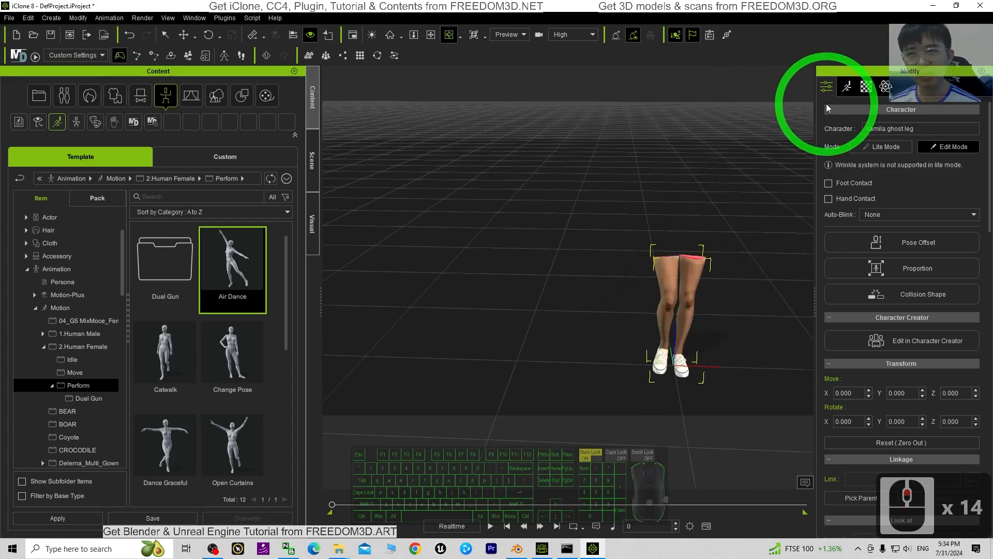
pyautogui.click(847, 88)
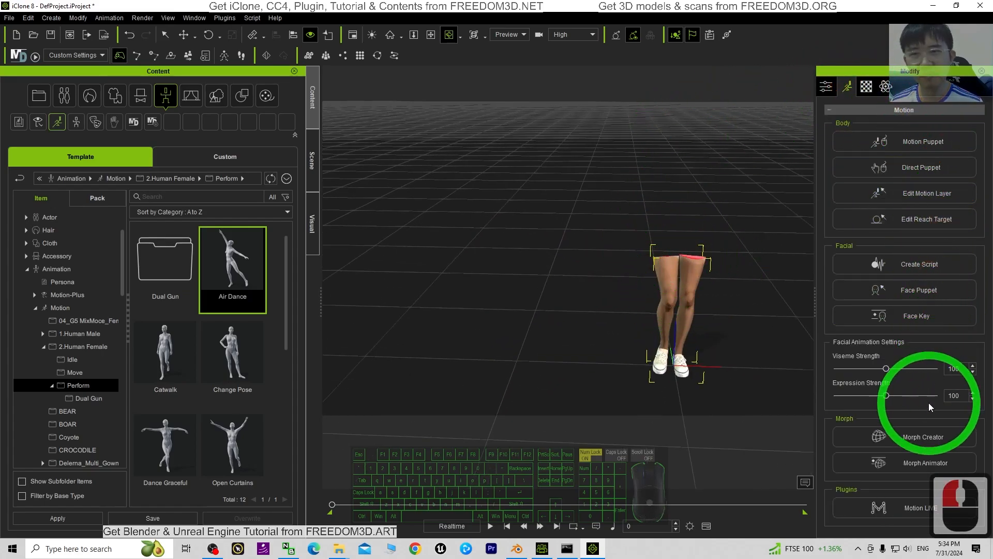
pyautogui.click(913, 194)
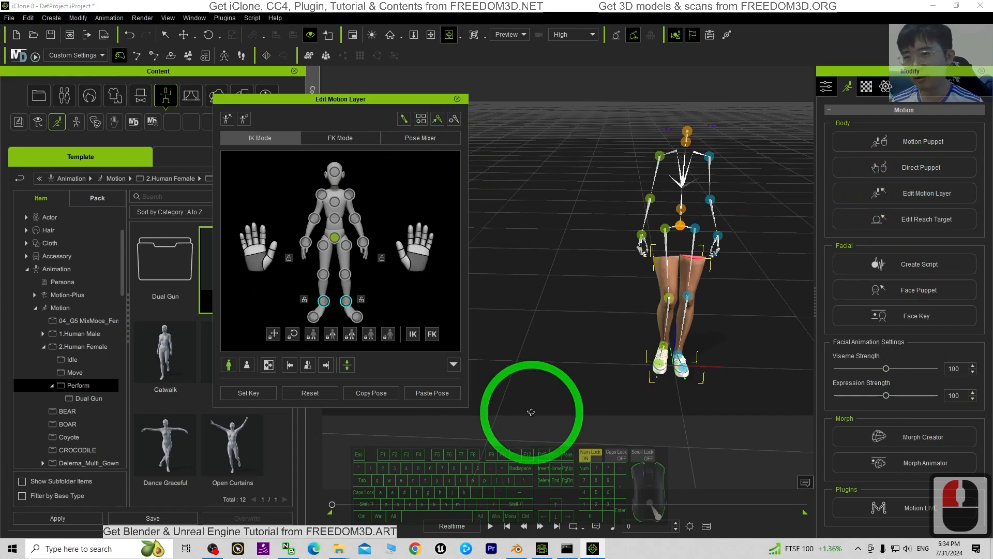
pyautogui.moveTo(376, 105); pyautogui.dragTo(224, 124)
pyautogui.click(699, 273)
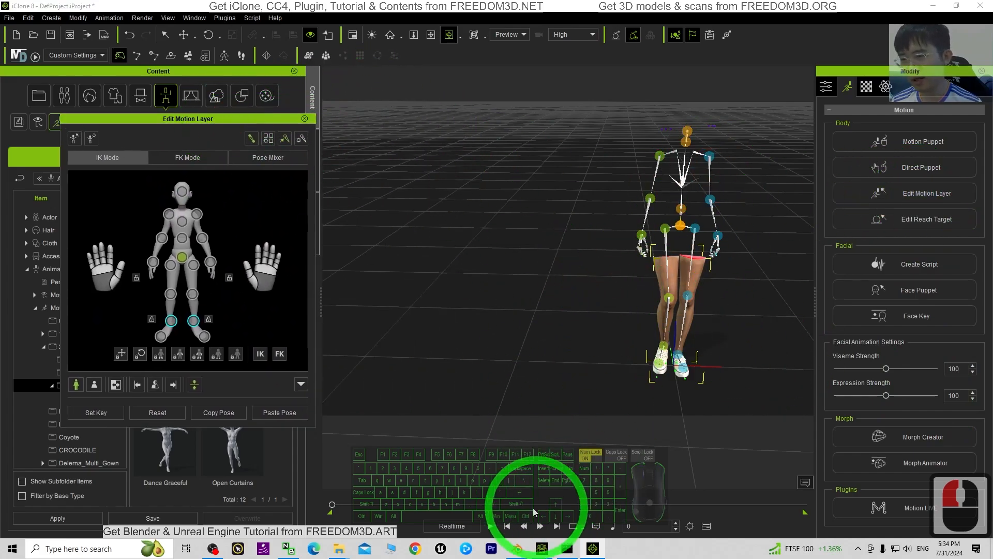
# Play the dance with the skeleton displayed to check how the legs follow the bones, rewind, and close Edit Motion Layer.
pyautogui.click(493, 526)
pyautogui.scroll(-3, 720, 304)
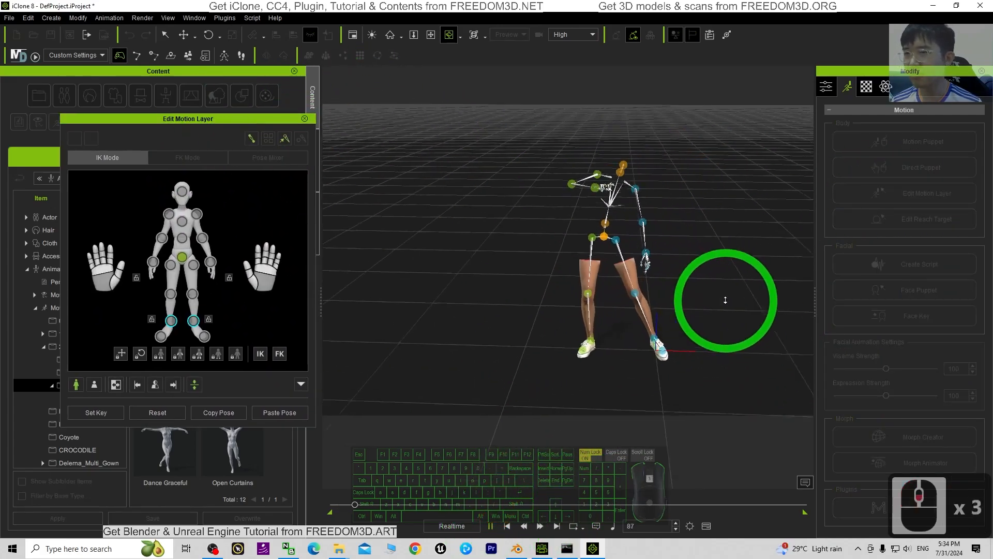
pyautogui.scroll(14, 637, 277)
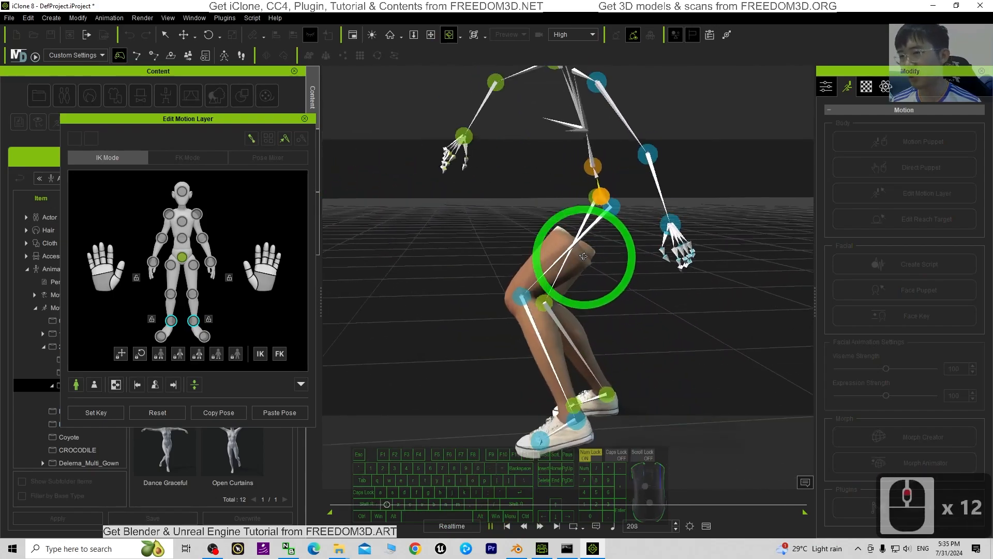
pyautogui.scroll(-8, 580, 259)
pyautogui.press('c')
pyautogui.moveTo(537, 250); pyautogui.dragTo(506, 361)
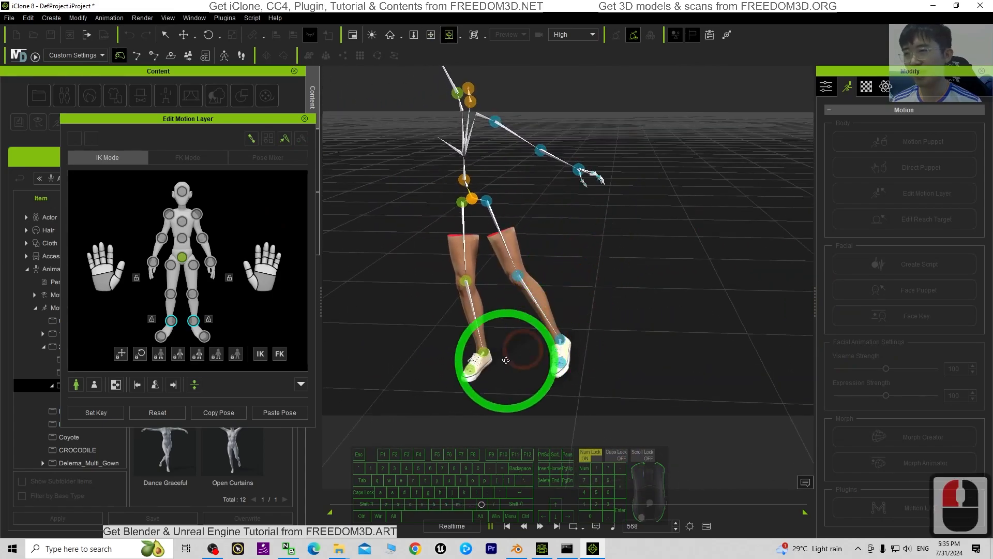
pyautogui.click(506, 526)
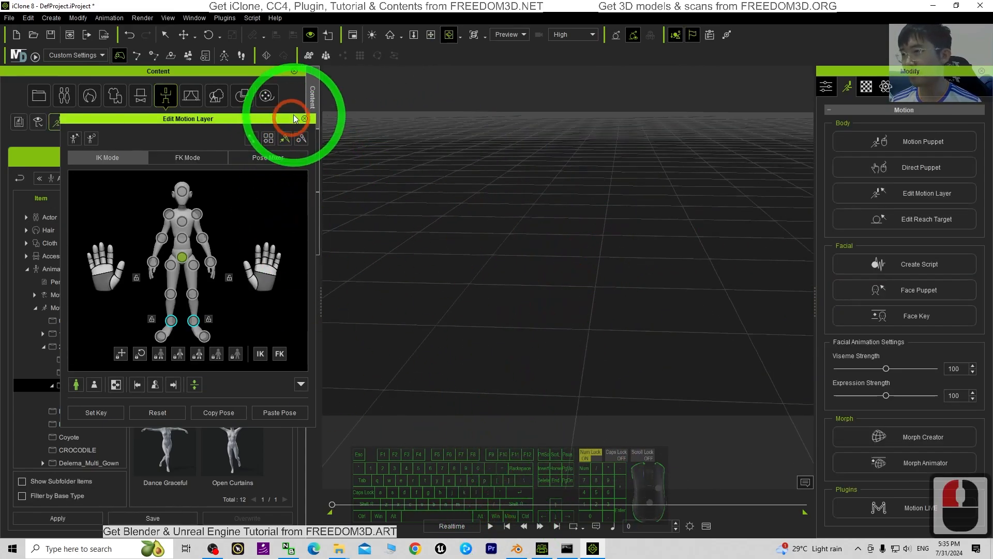
pyautogui.click(305, 119)
# Replay the Air Dance without the skeleton, examining the moving legs from above and from near ground level.
pyautogui.scroll(-17, 583, 283)
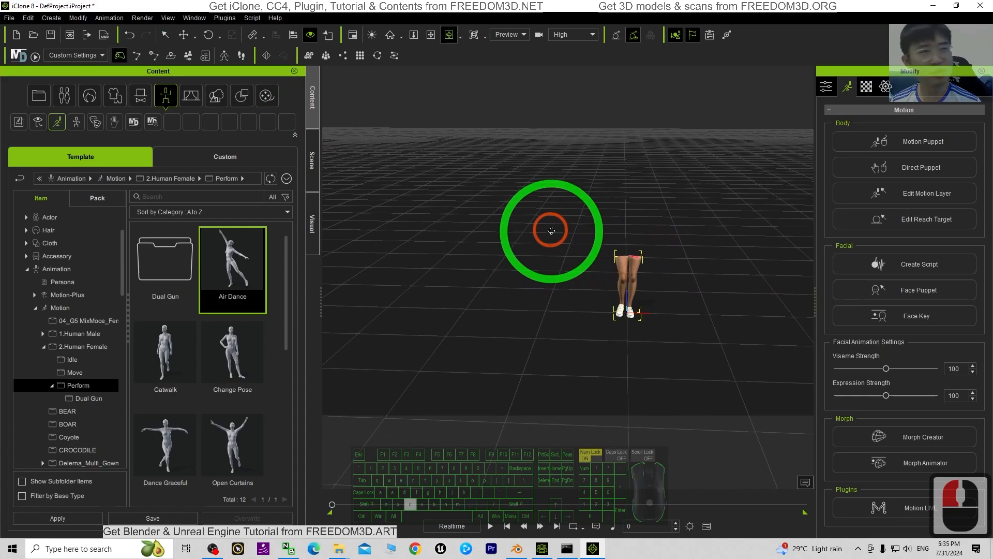
pyautogui.keyDown('shift'); pyautogui.scroll(2, 571, 280); pyautogui.keyUp('shift')
pyautogui.scroll(3, 709, 275)
pyautogui.keyDown('shift'); pyautogui.scroll(-2, 709, 275); pyautogui.keyUp('shift')
pyautogui.press('c')
pyautogui.moveTo(729, 259); pyautogui.dragTo(671, 334)
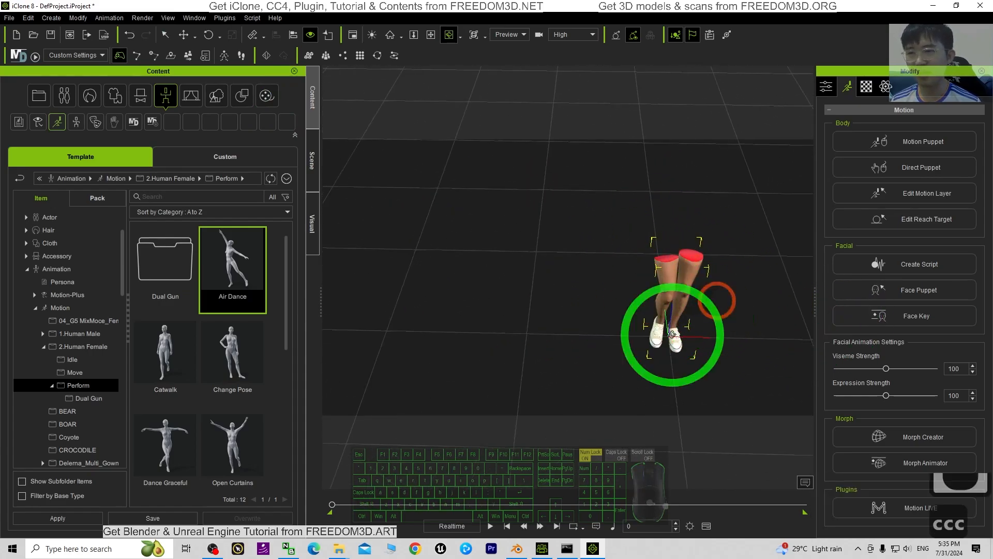
pyautogui.click(491, 526)
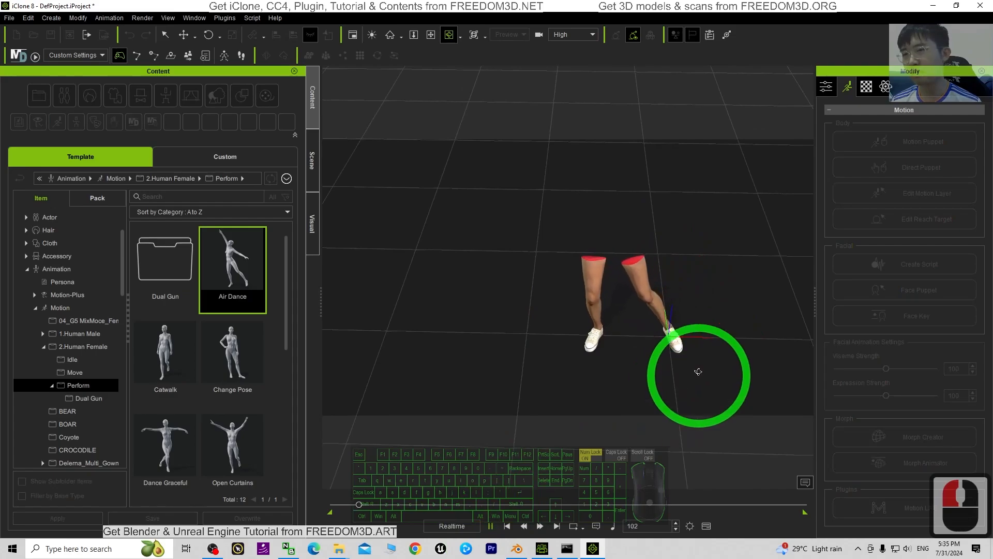
pyautogui.press('x')
pyautogui.press('c')
pyautogui.moveTo(698, 372); pyautogui.dragTo(416, 327)
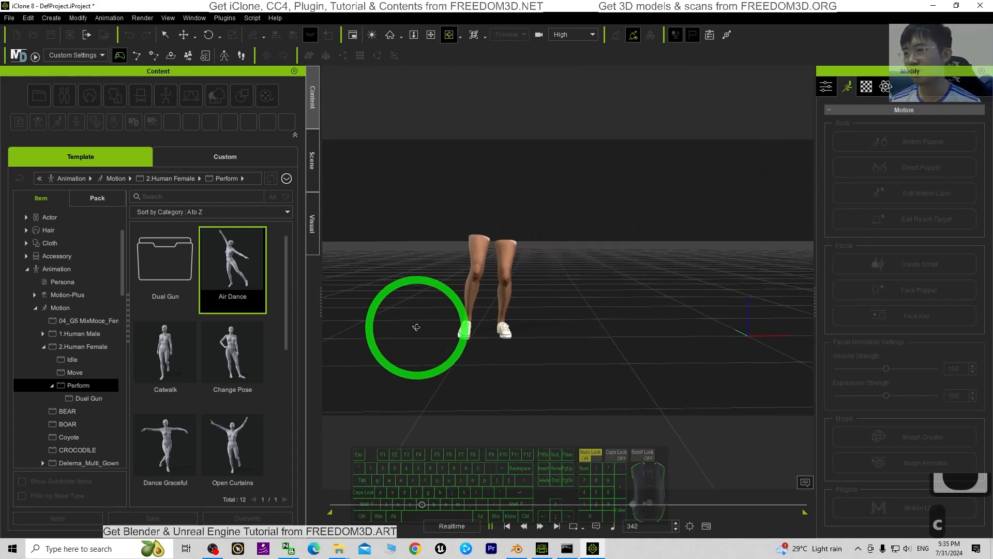
# Rewind the animation to frame 0 and apply the Dance Graceful motion from the Human Female Perform library to the ghost legs.
pyautogui.click(507, 526)
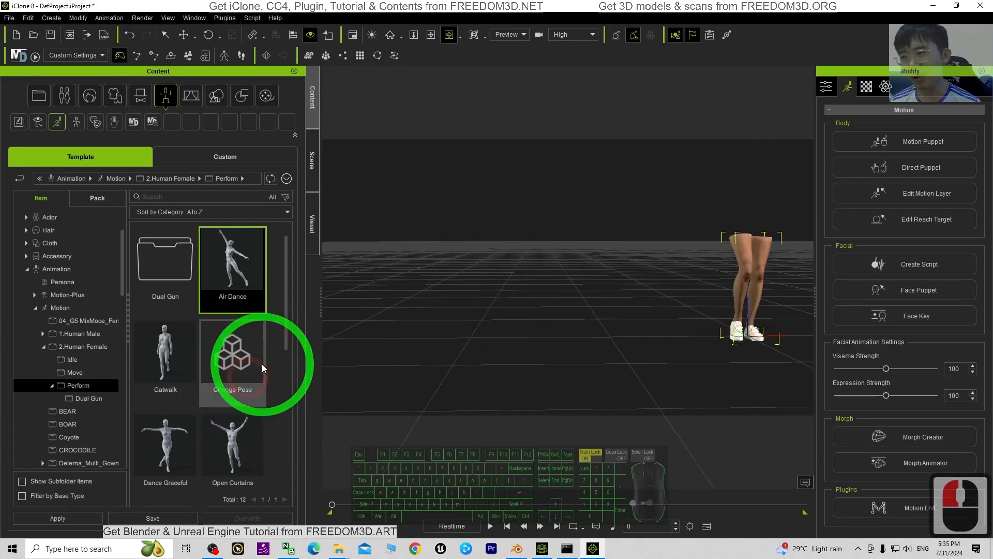
pyautogui.scroll(-9, 683, 342)
pyautogui.press('x')
pyautogui.moveTo(683, 343); pyautogui.dragTo(607, 347)
pyautogui.moveTo(137, 439); pyautogui.dragTo(634, 286)
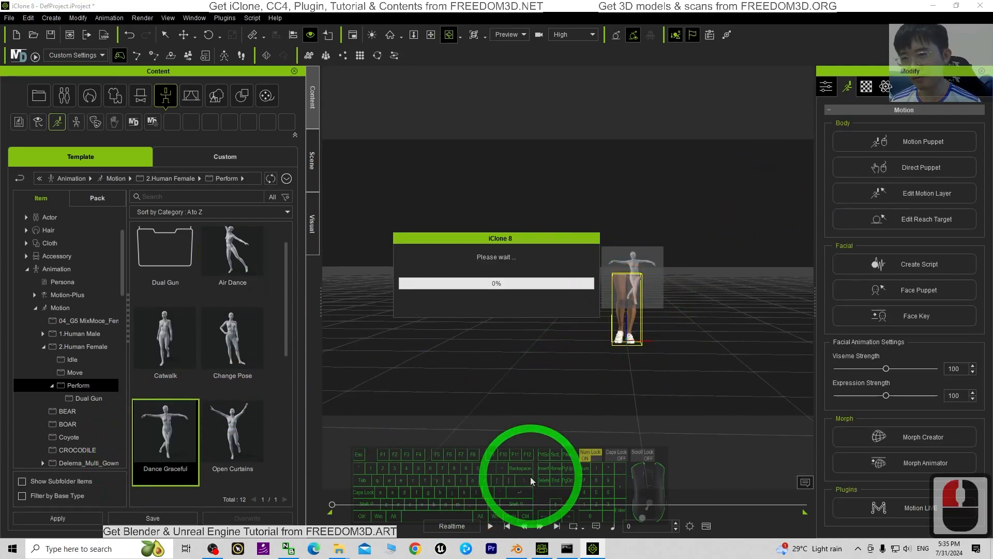
# Play the Dance Graceful motion on the ghost legs, check the movement from a low angle, and return to frame 0.
pyautogui.click(490, 525)
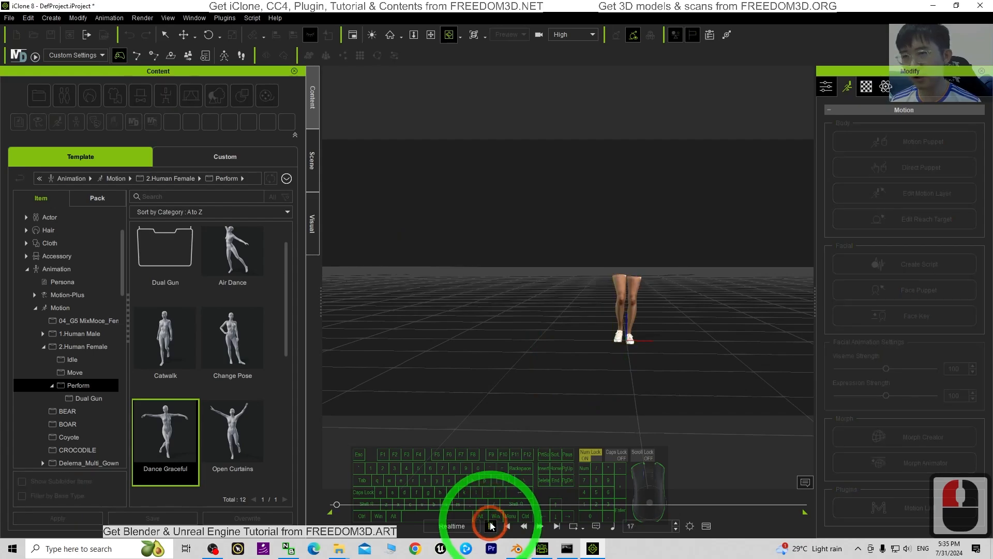
pyautogui.press('x')
pyautogui.press('c')
pyautogui.moveTo(630, 326); pyautogui.dragTo(576, 257)
pyautogui.click(490, 526)
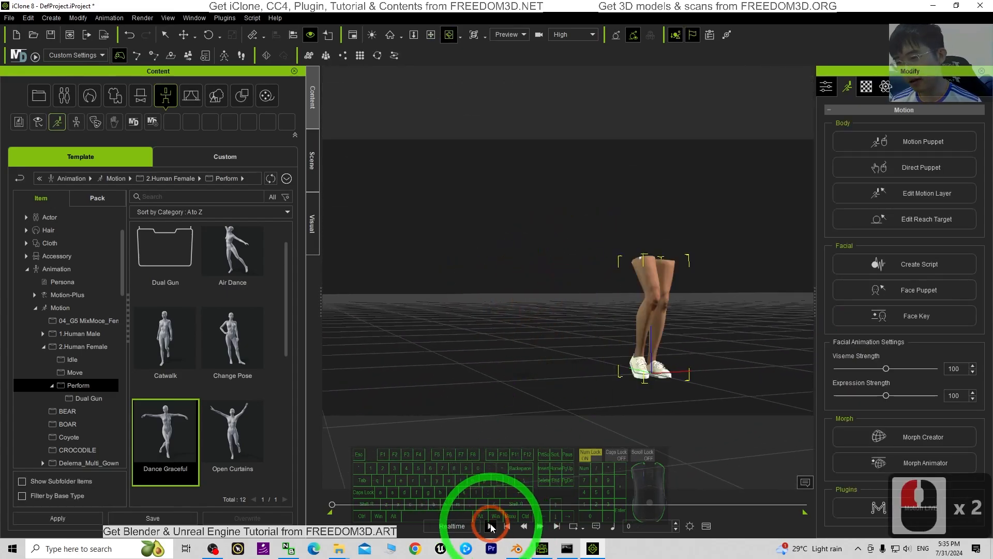
# Examine the ghost legs' starting pose at frame 0 from above, front, back and sides, including the red caps and shoes.
pyautogui.moveTo(693, 282); pyautogui.dragTo(538, 393)
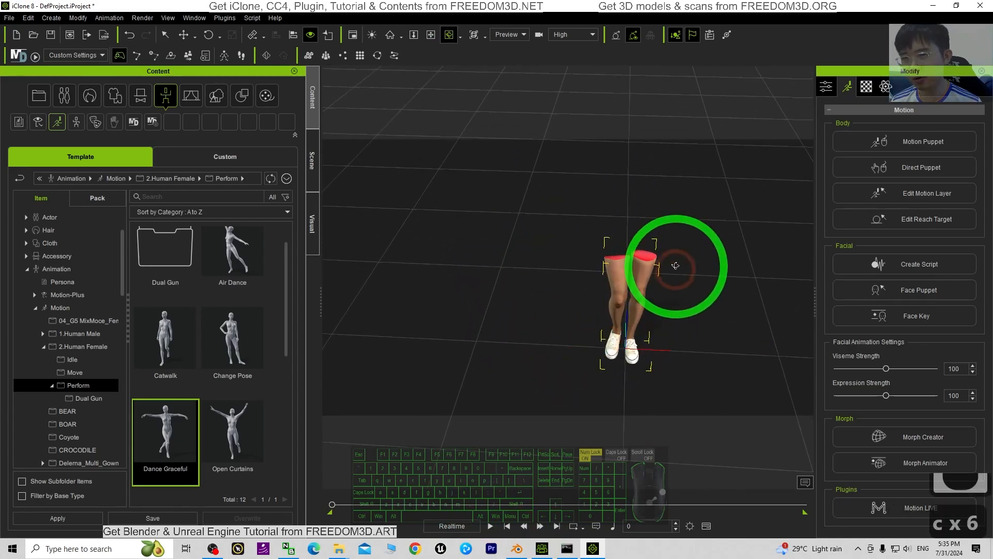
pyautogui.scroll(7, 715, 317)
pyautogui.moveTo(715, 317); pyautogui.dragTo(493, 267)
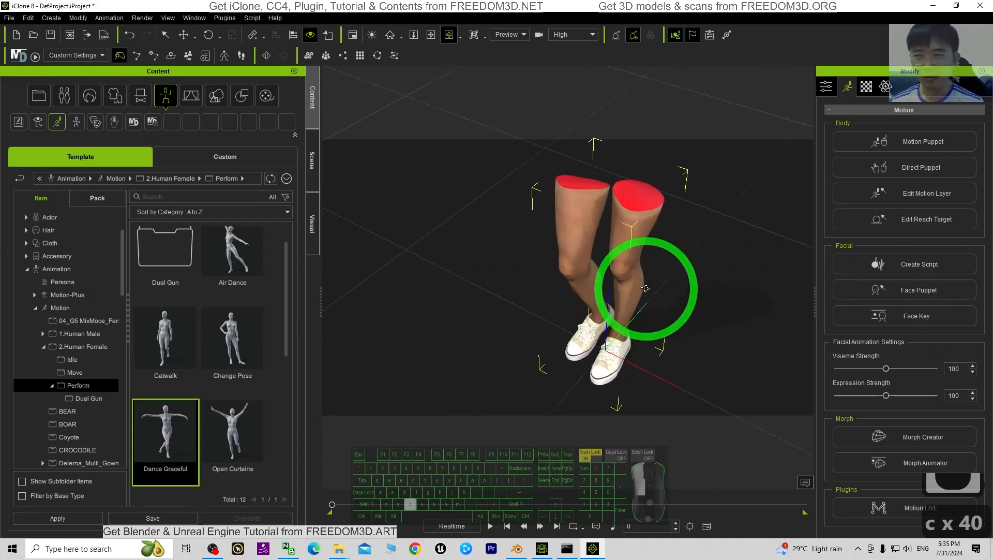
pyautogui.moveTo(380, 274); pyautogui.dragTo(607, 351)
pyautogui.moveTo(592, 297); pyautogui.dragTo(707, 205)
pyautogui.moveTo(524, 250); pyautogui.dragTo(739, 267)
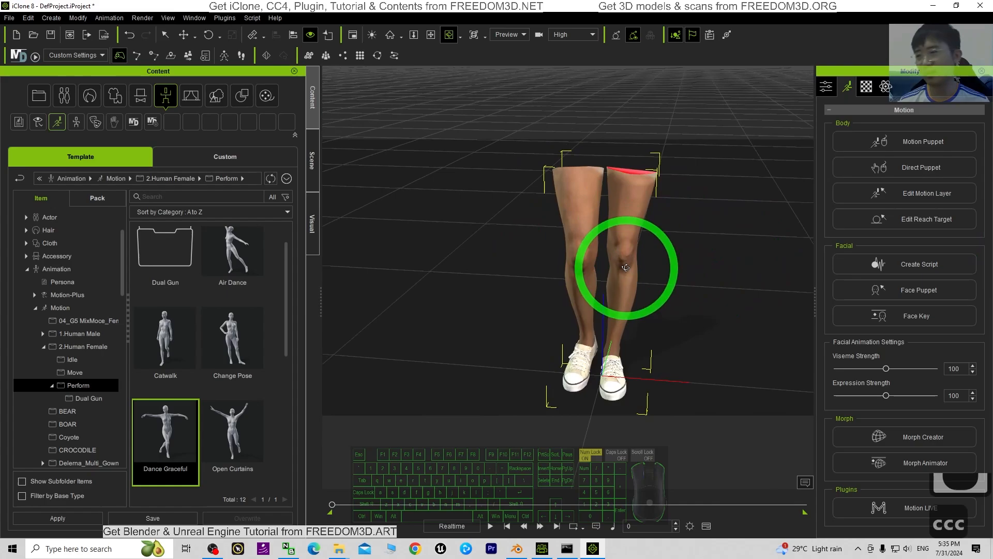
pyautogui.moveTo(654, 197); pyautogui.dragTo(522, 207)
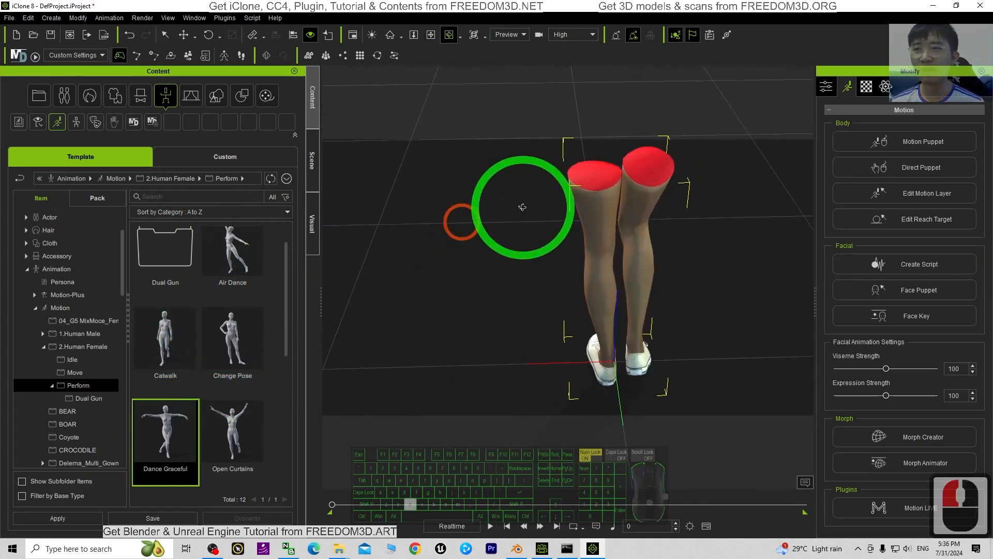
pyautogui.moveTo(761, 250); pyautogui.dragTo(529, 276)
pyautogui.scroll(-5, 577, 267)
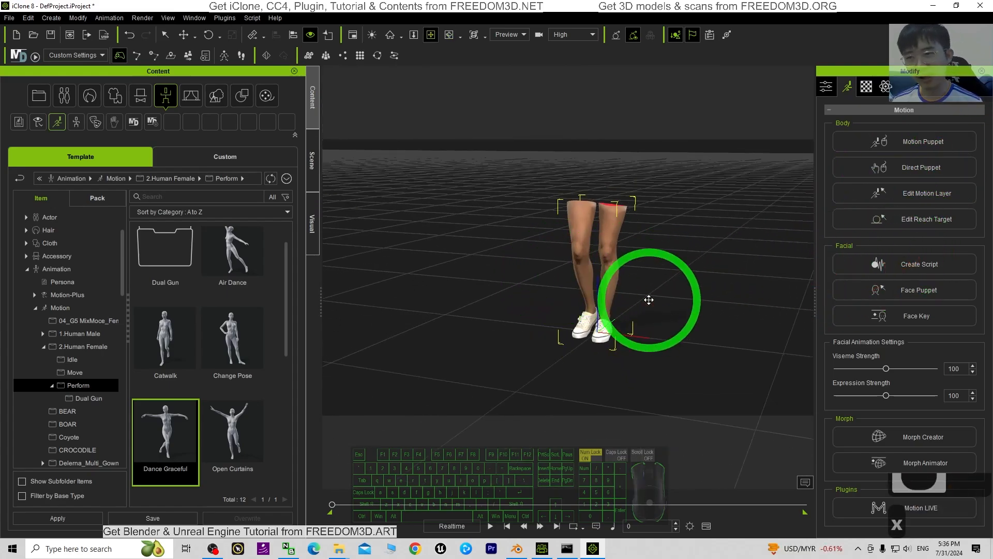
pyautogui.moveTo(649, 300); pyautogui.dragTo(589, 268)
pyautogui.scroll(5, 736, 256)
pyautogui.click(935, 288)
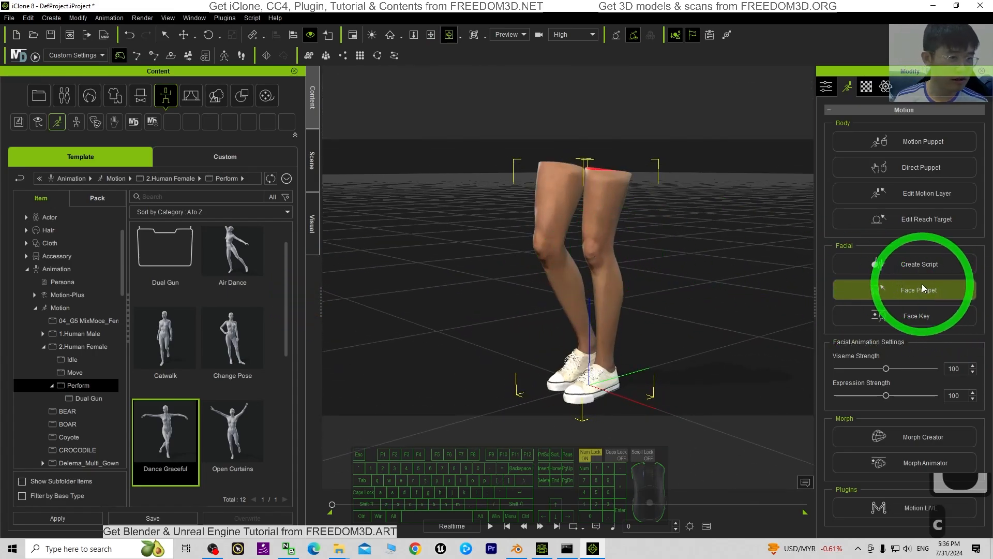
pyautogui.click(617, 299)
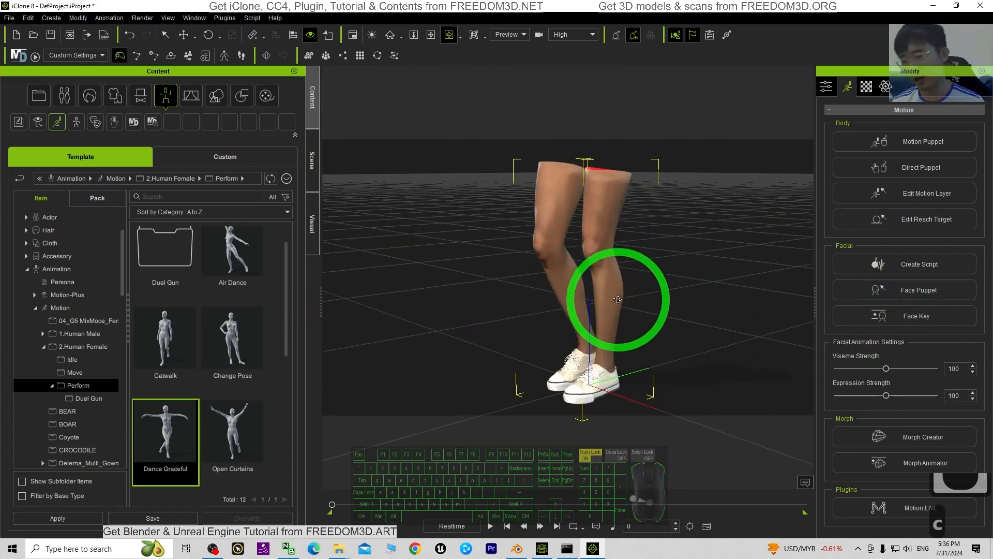
# Replay the Dance Graceful motion, following the moving legs from ground level, from the side and from above.
pyautogui.press('c')
pyautogui.moveTo(606, 255); pyautogui.dragTo(733, 251)
pyautogui.click(492, 526)
pyautogui.press('c')
pyautogui.press('x')
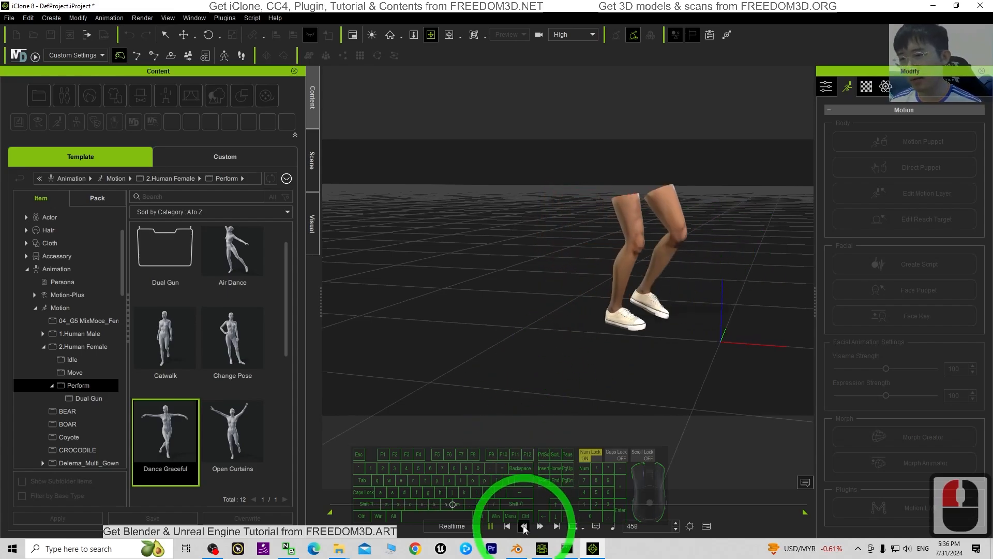
pyautogui.press('c')
pyautogui.moveTo(769, 277); pyautogui.dragTo(600, 305)
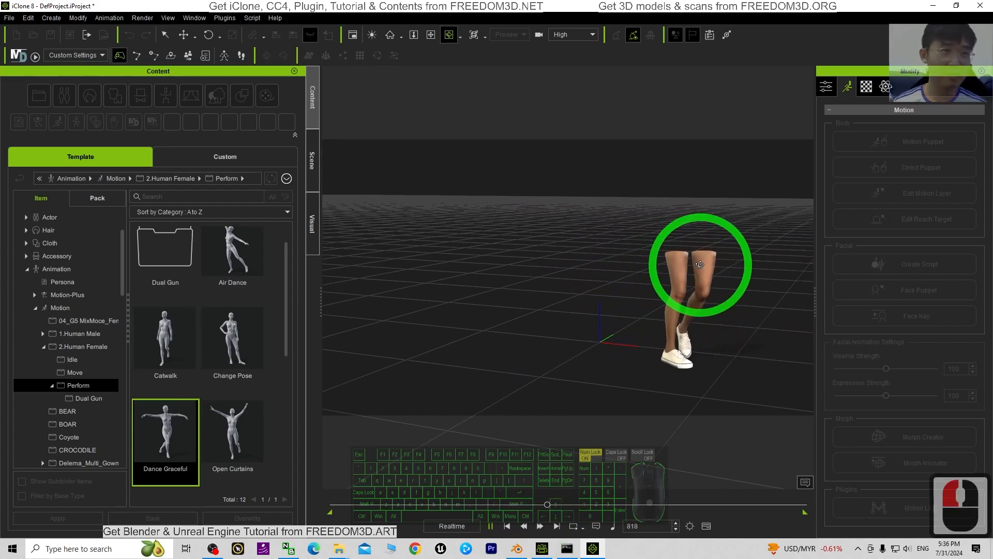
pyautogui.press('c')
pyautogui.moveTo(719, 255); pyautogui.dragTo(666, 342)
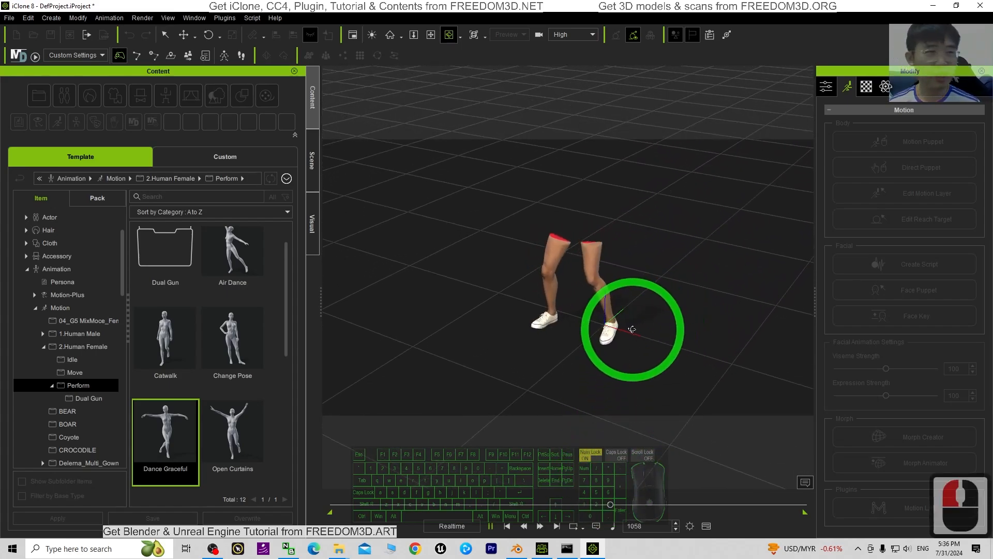
pyautogui.moveTo(632, 328); pyautogui.dragTo(651, 263)
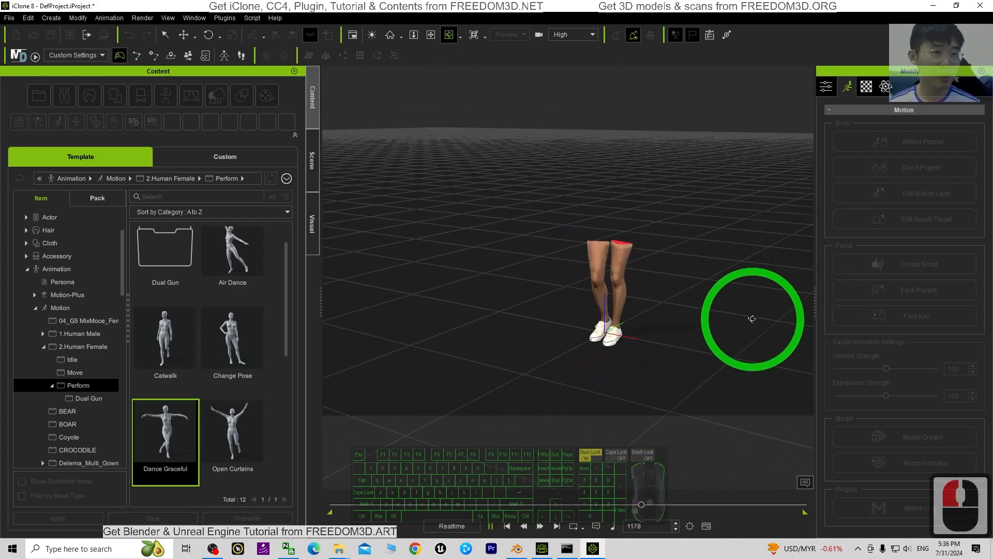